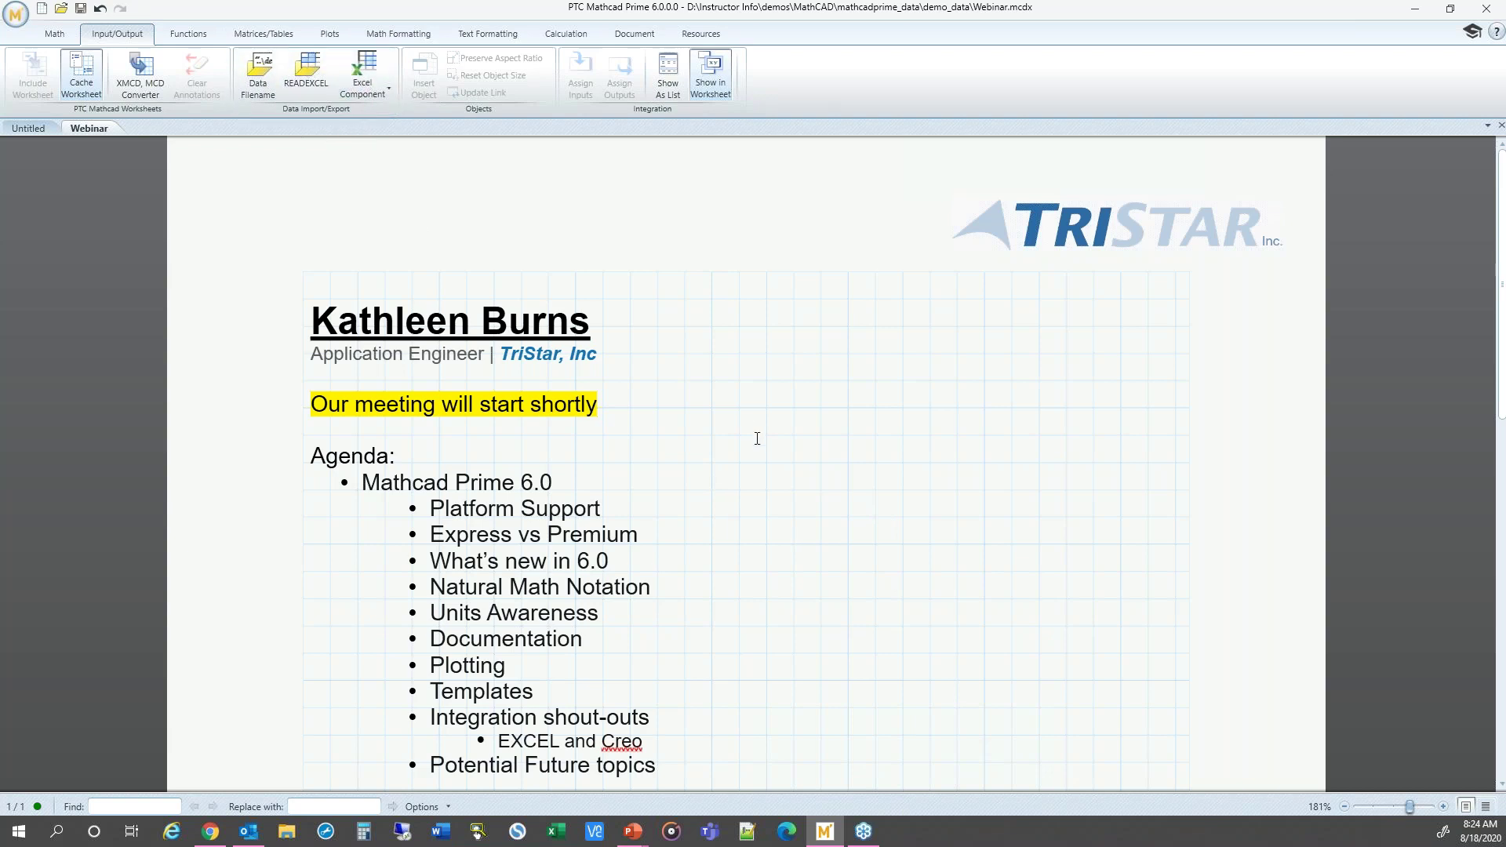
- Search the full function list for "sin" and examine the matching trigonometric functions, closing the list when done
left_click(192, 38)
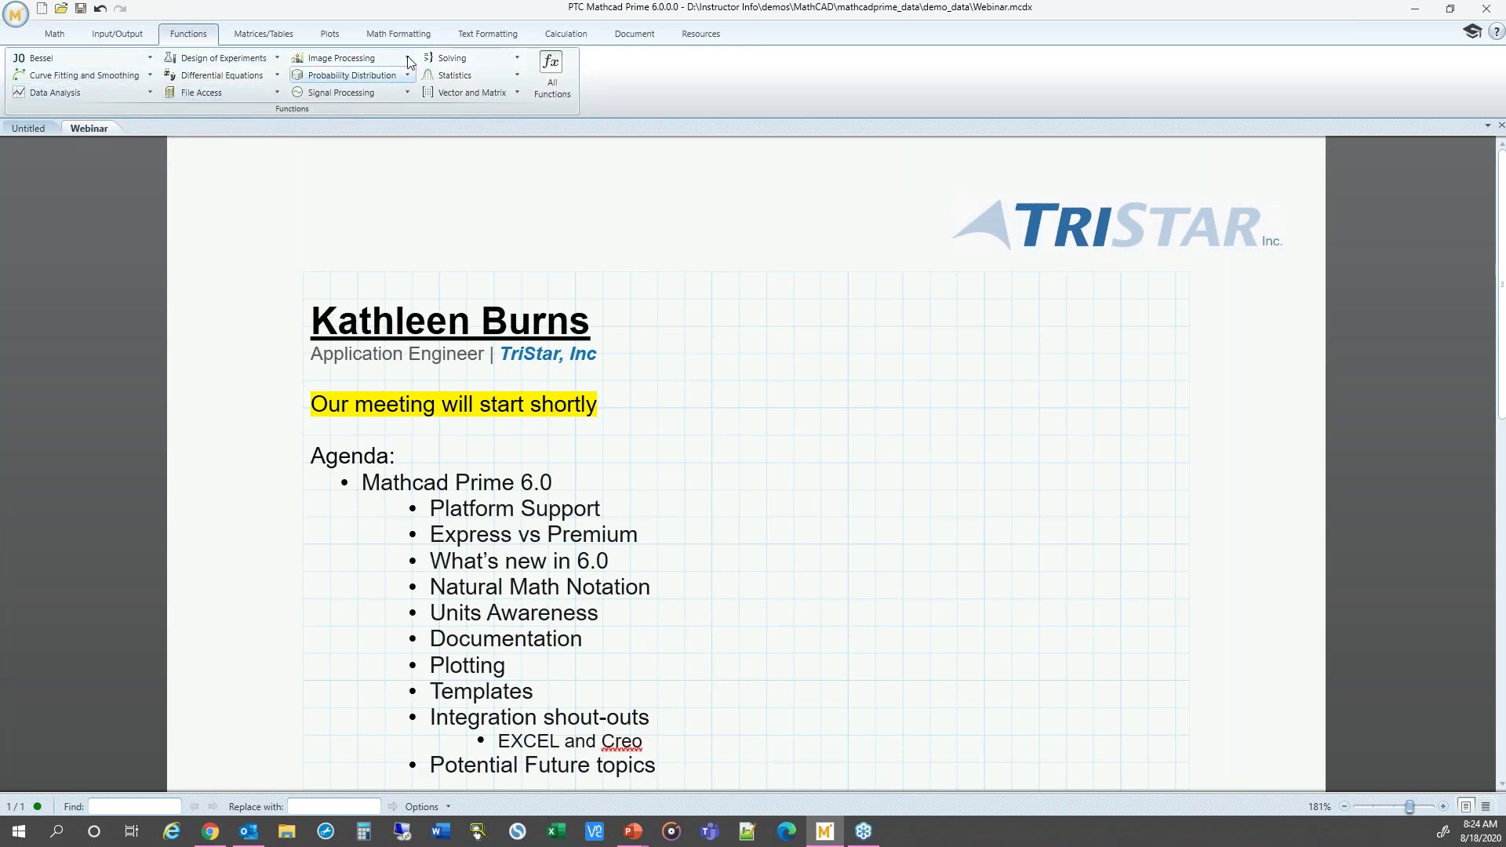
left_click(557, 95)
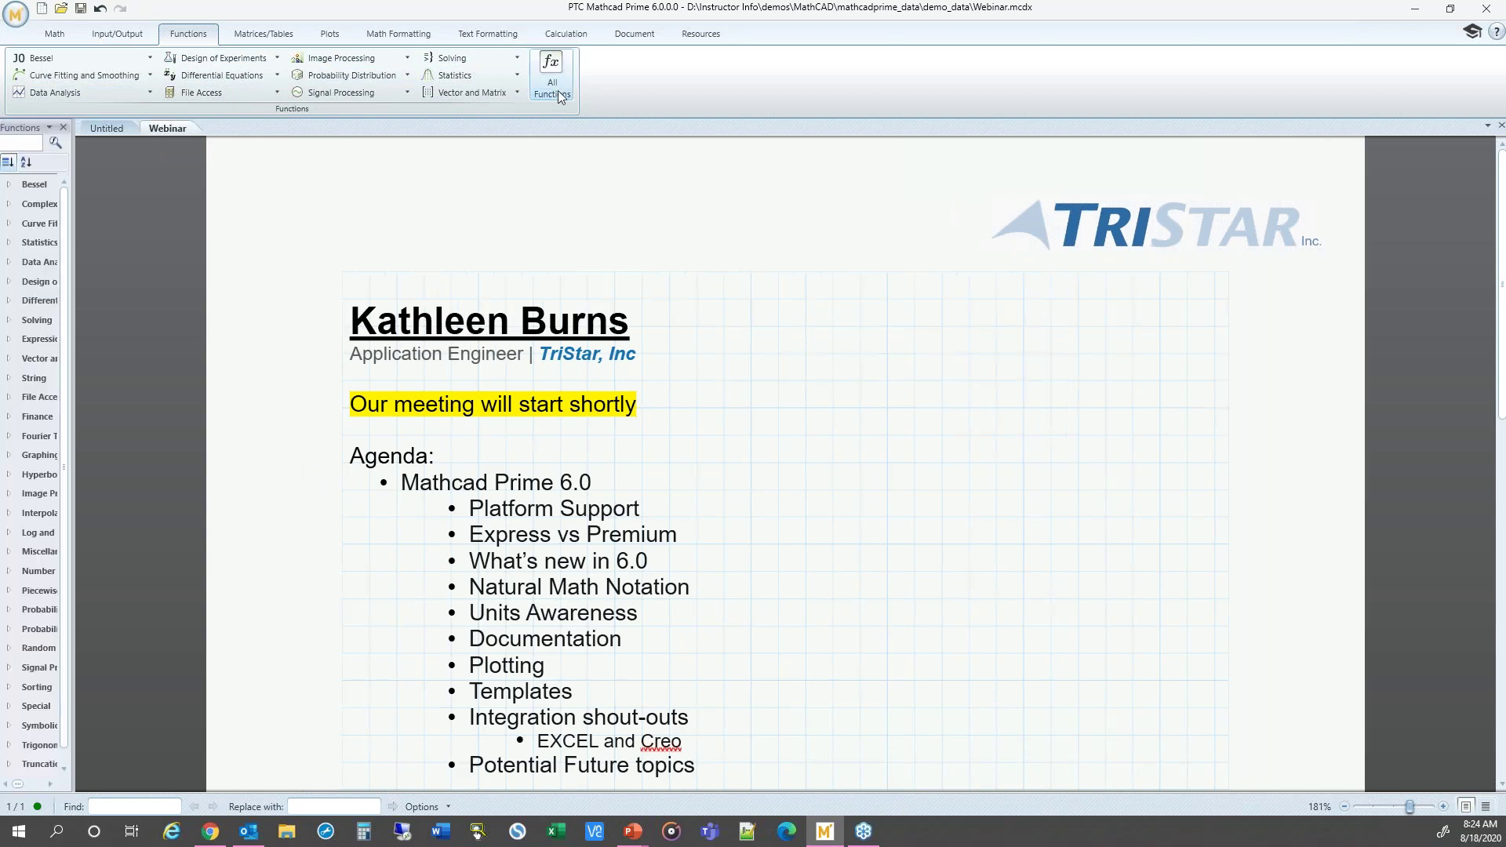
left_click_drag(72, 194, 218, 194)
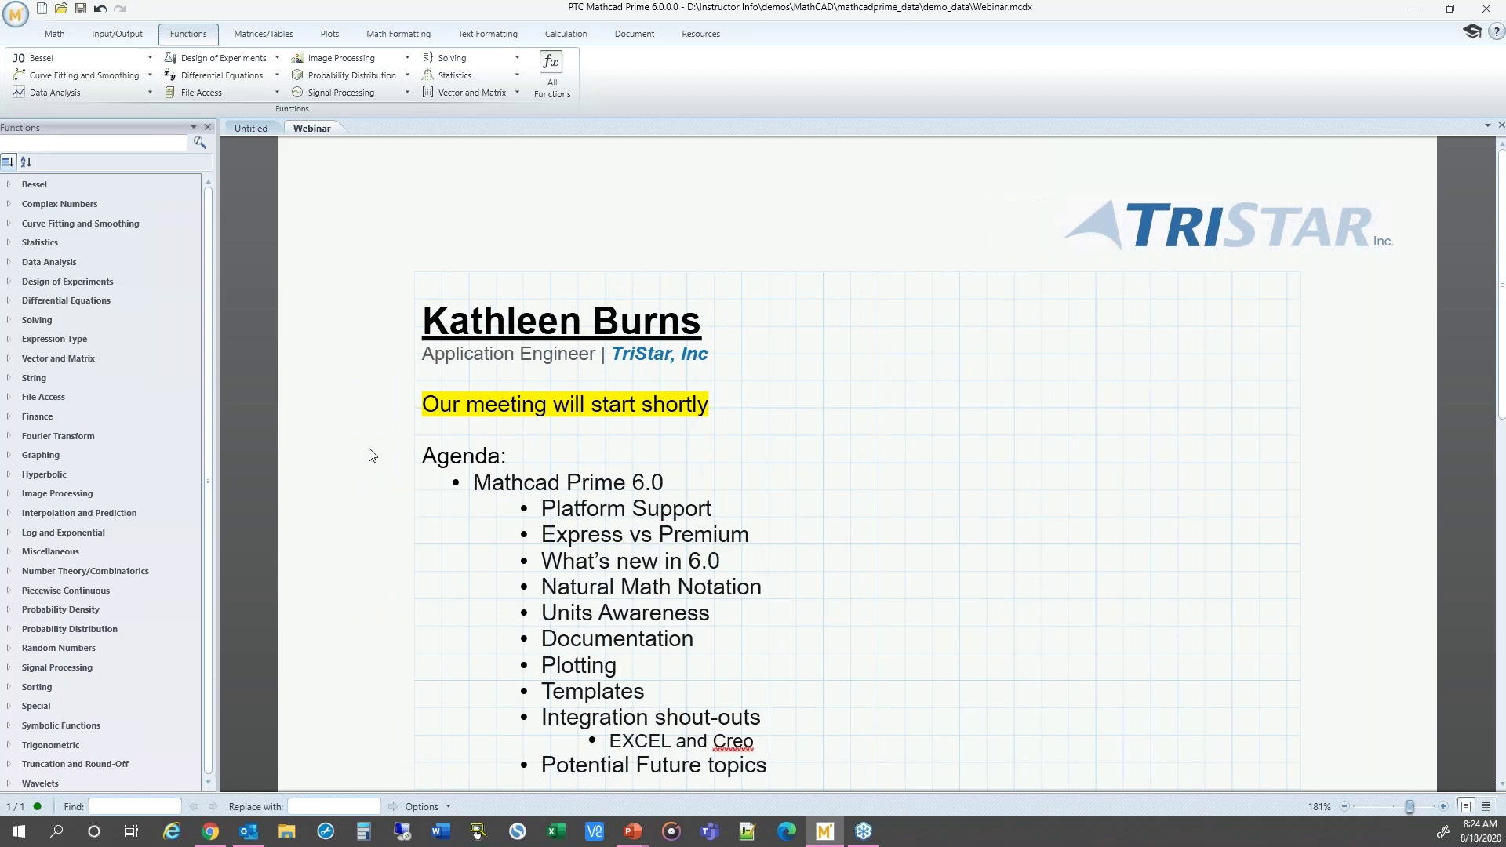
left_click(58, 143)
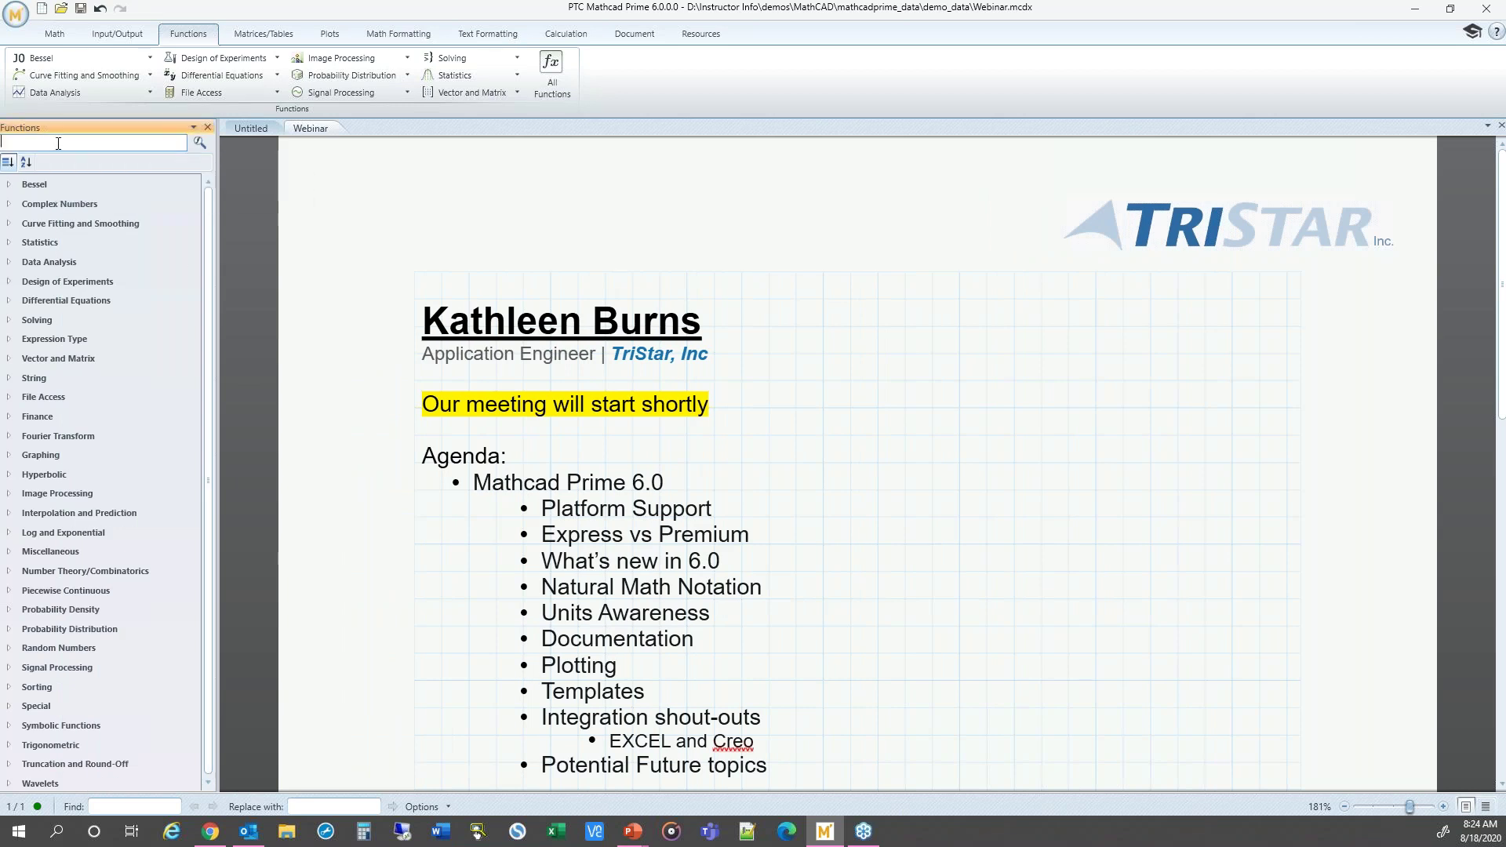
type("sin")
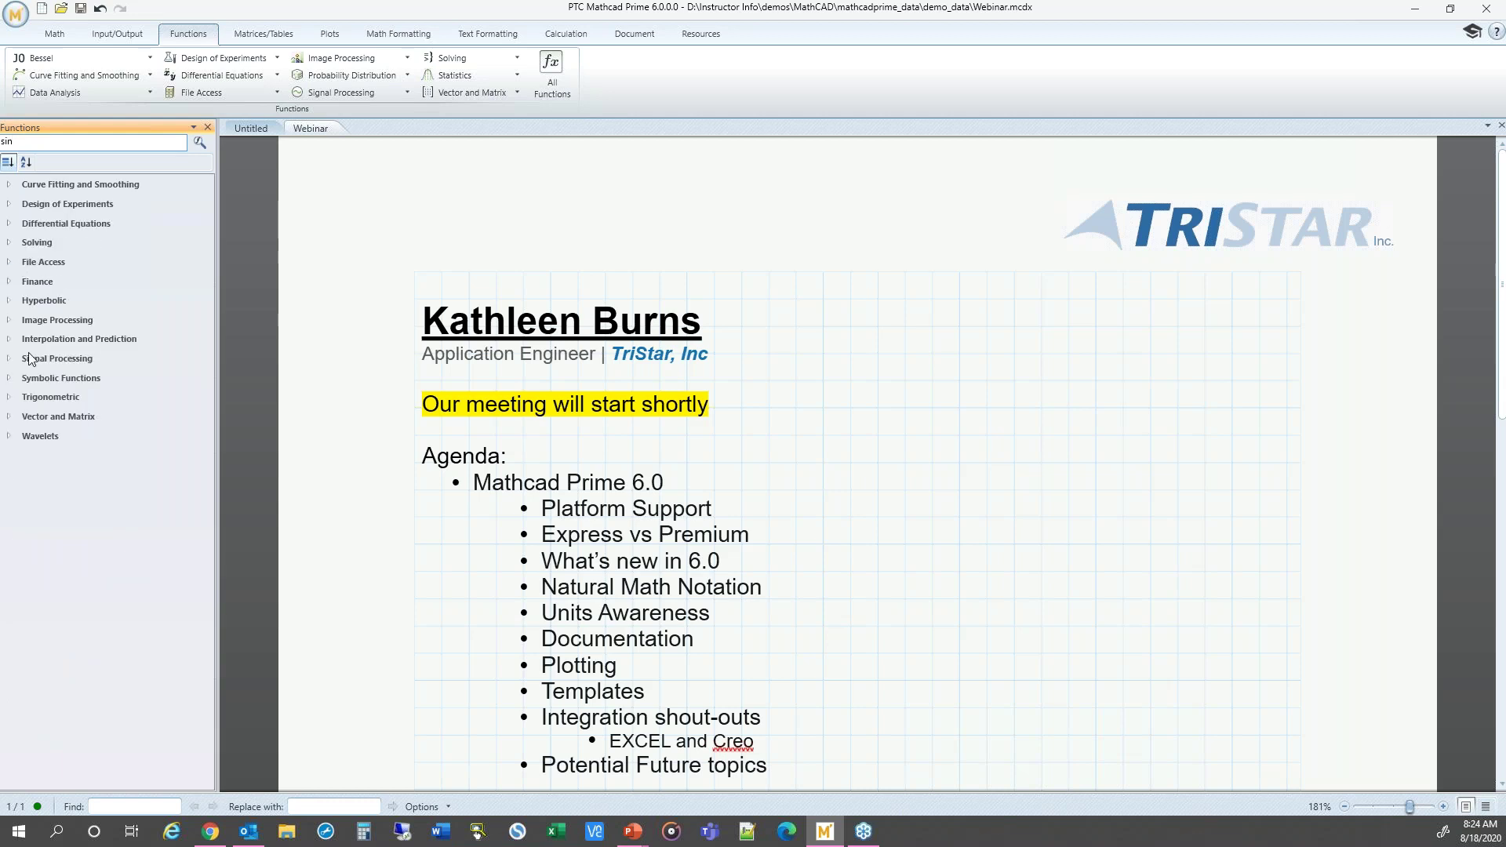
left_click(8, 397)
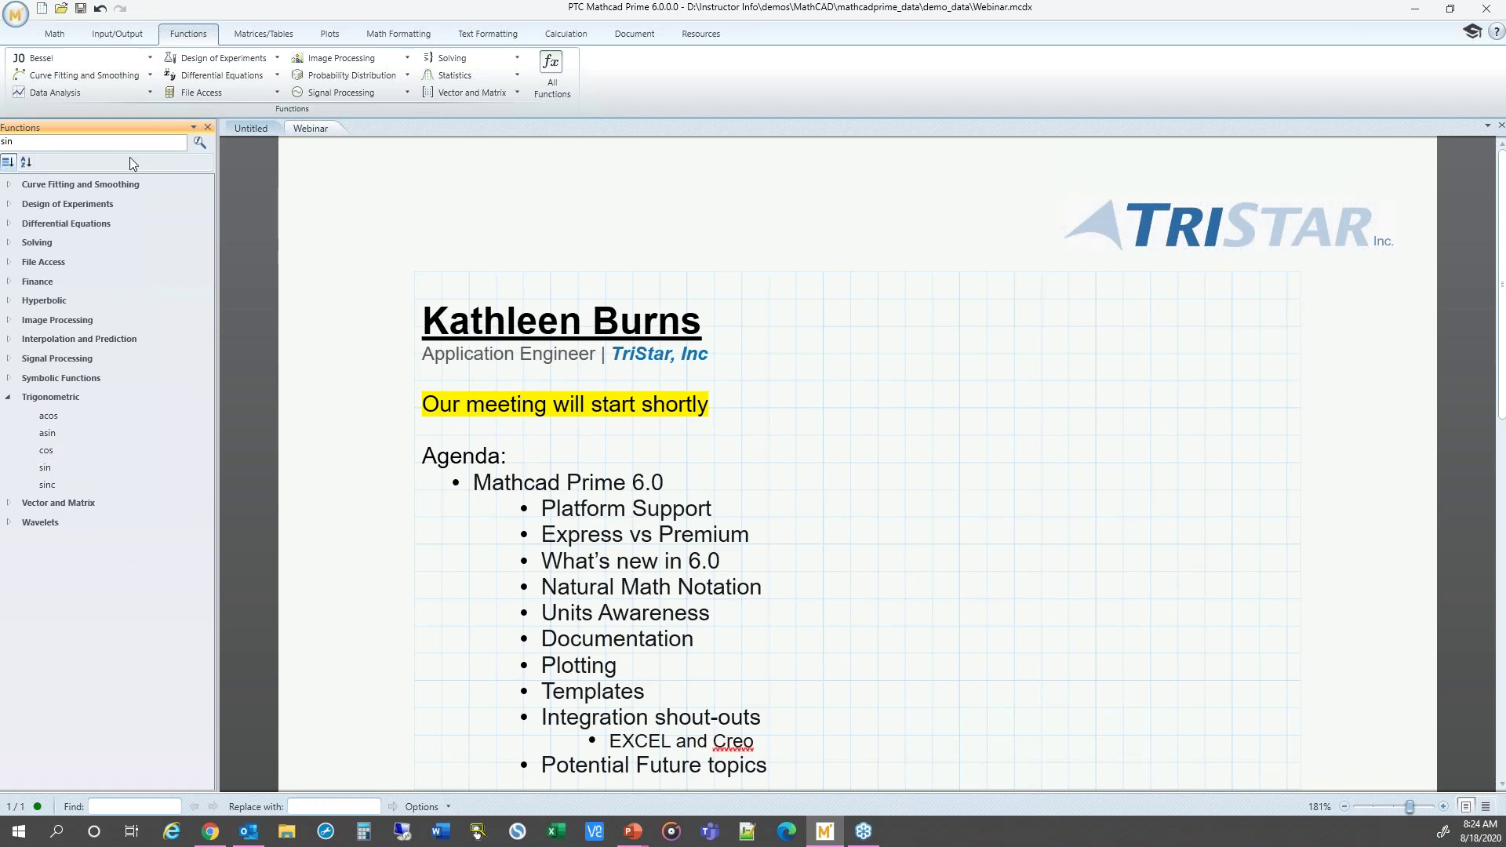
left_click(207, 127)
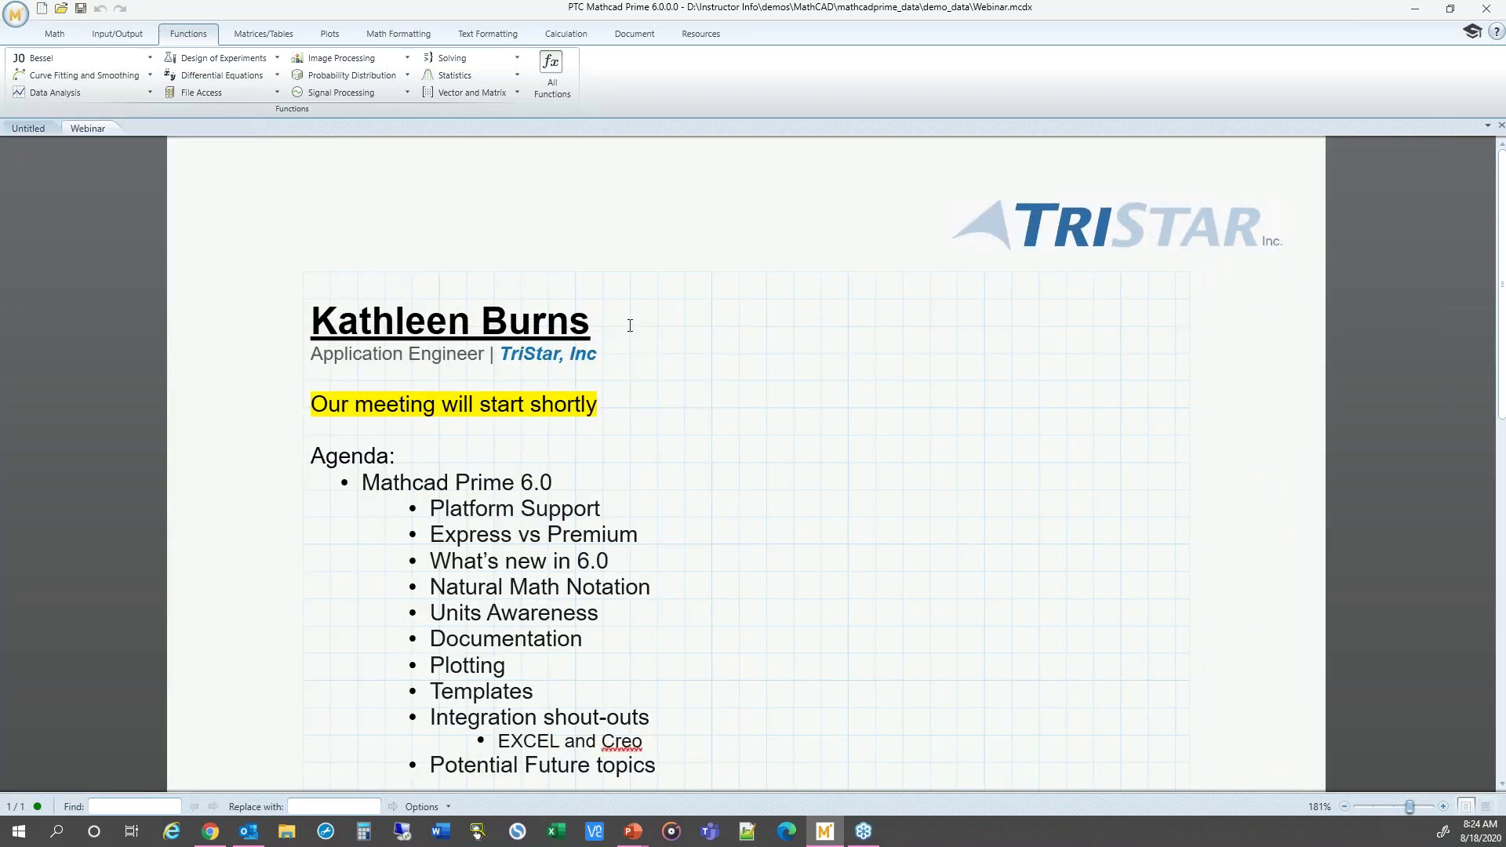
- Examine the matrix insertion sizes, the vector and matrix operators, and the plot types available for the worksheet
left_click(267, 36)
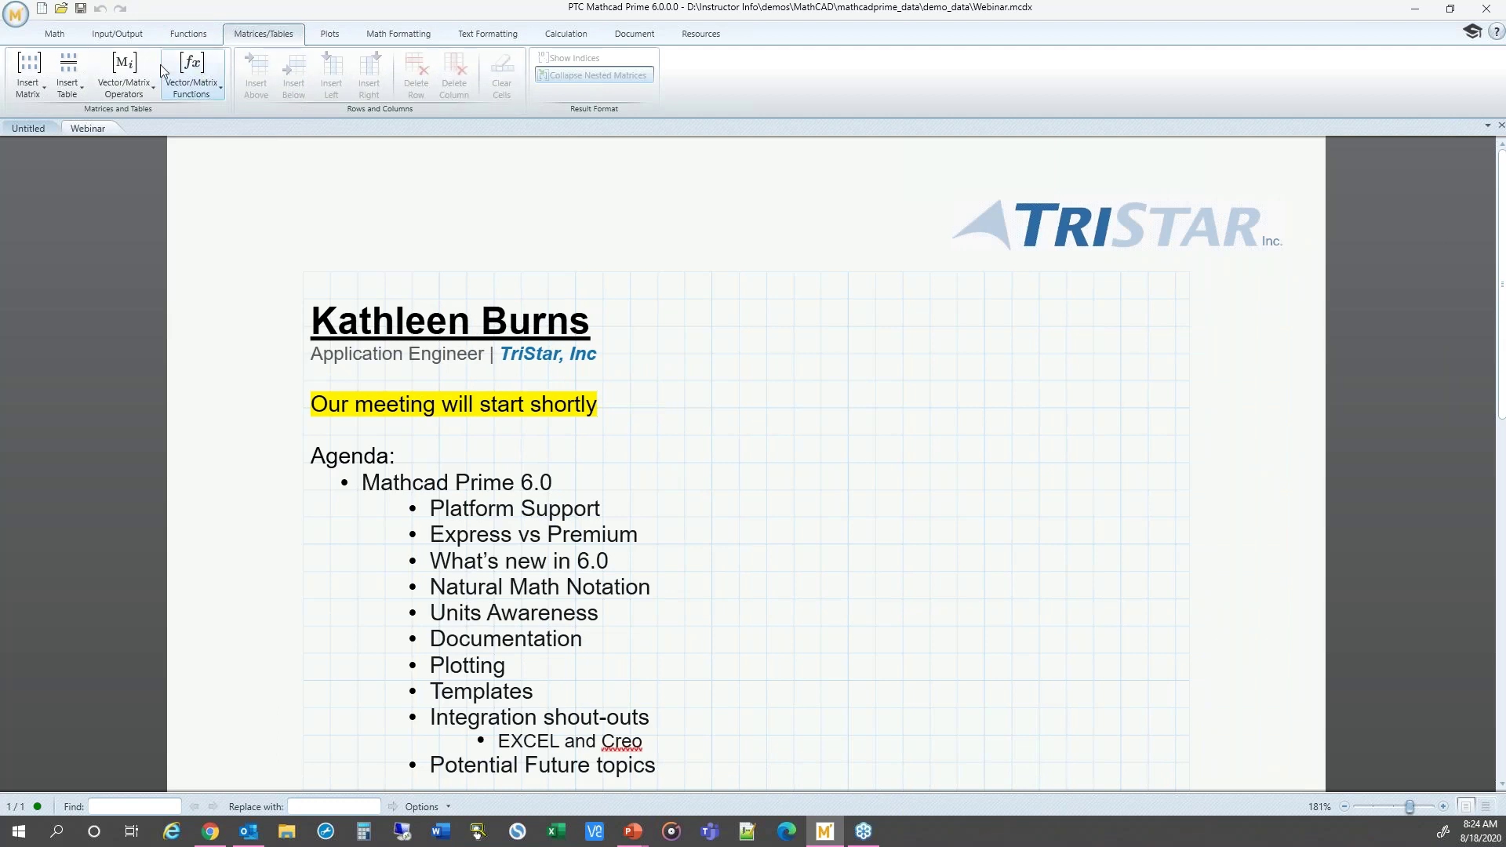
left_click(29, 92)
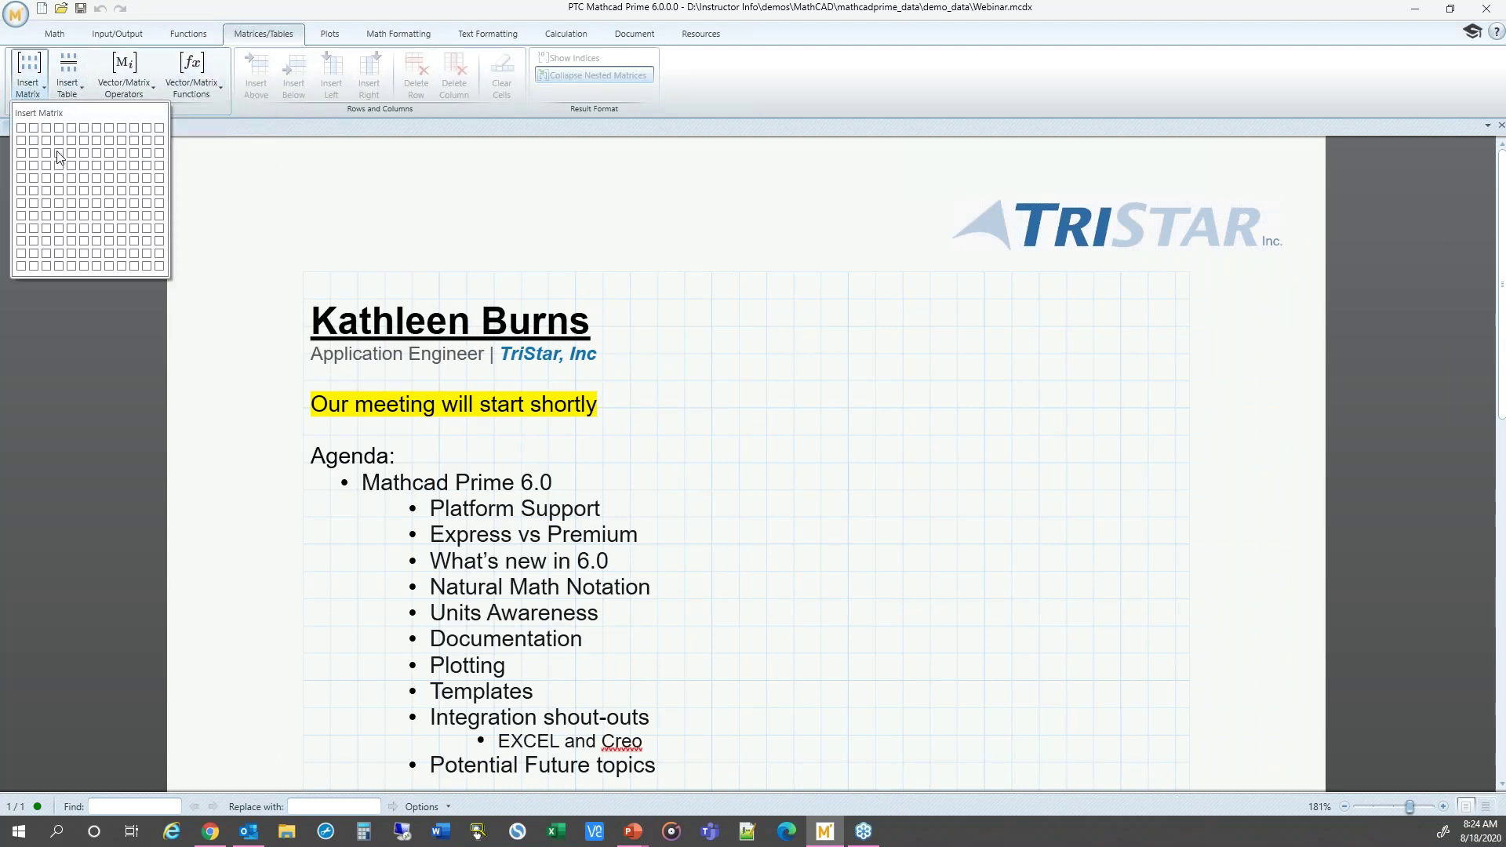
left_click(131, 85)
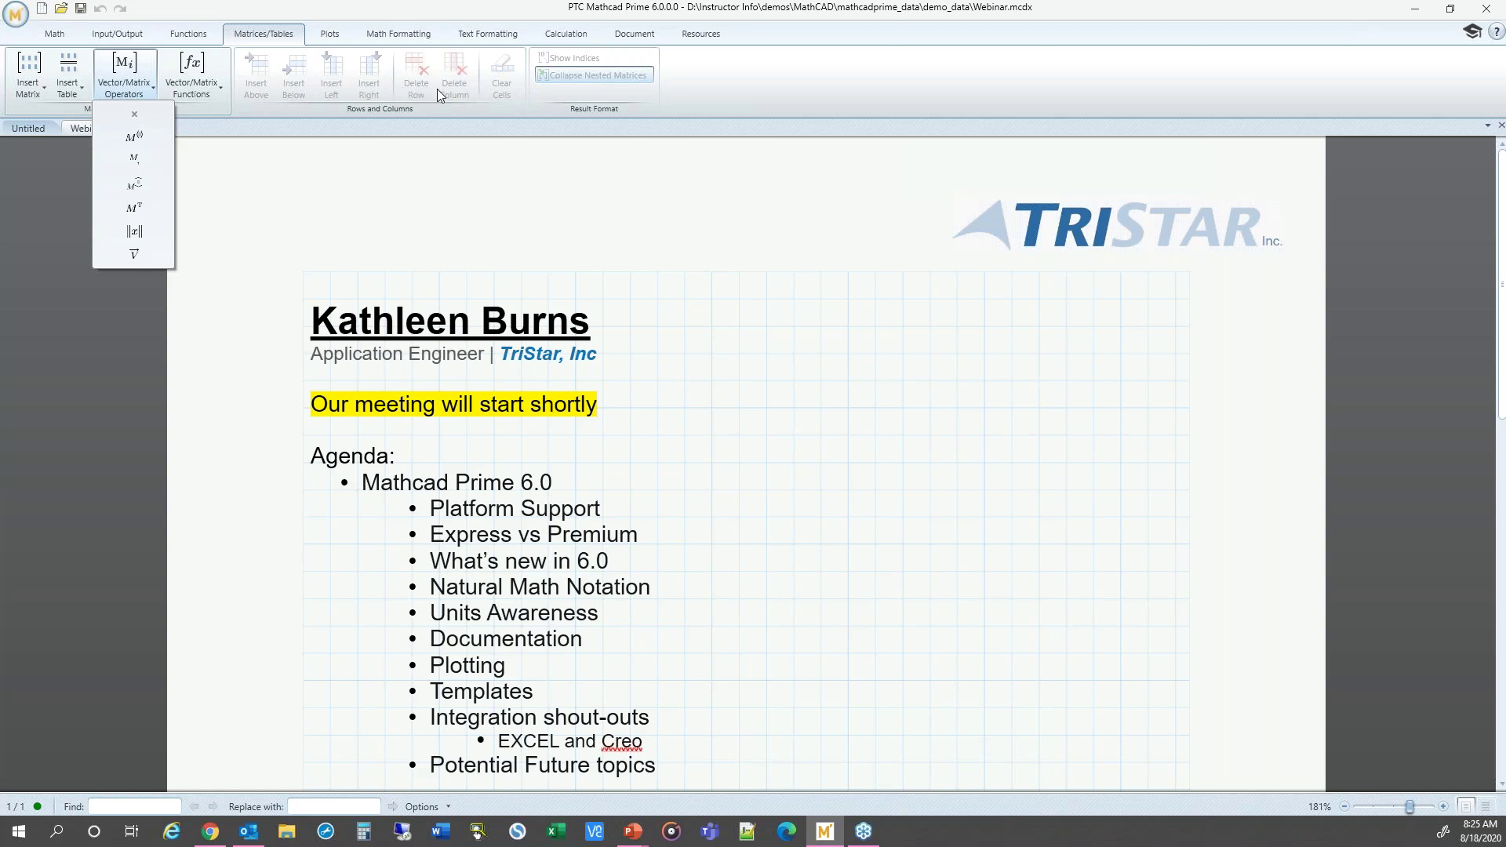
left_click(326, 32)
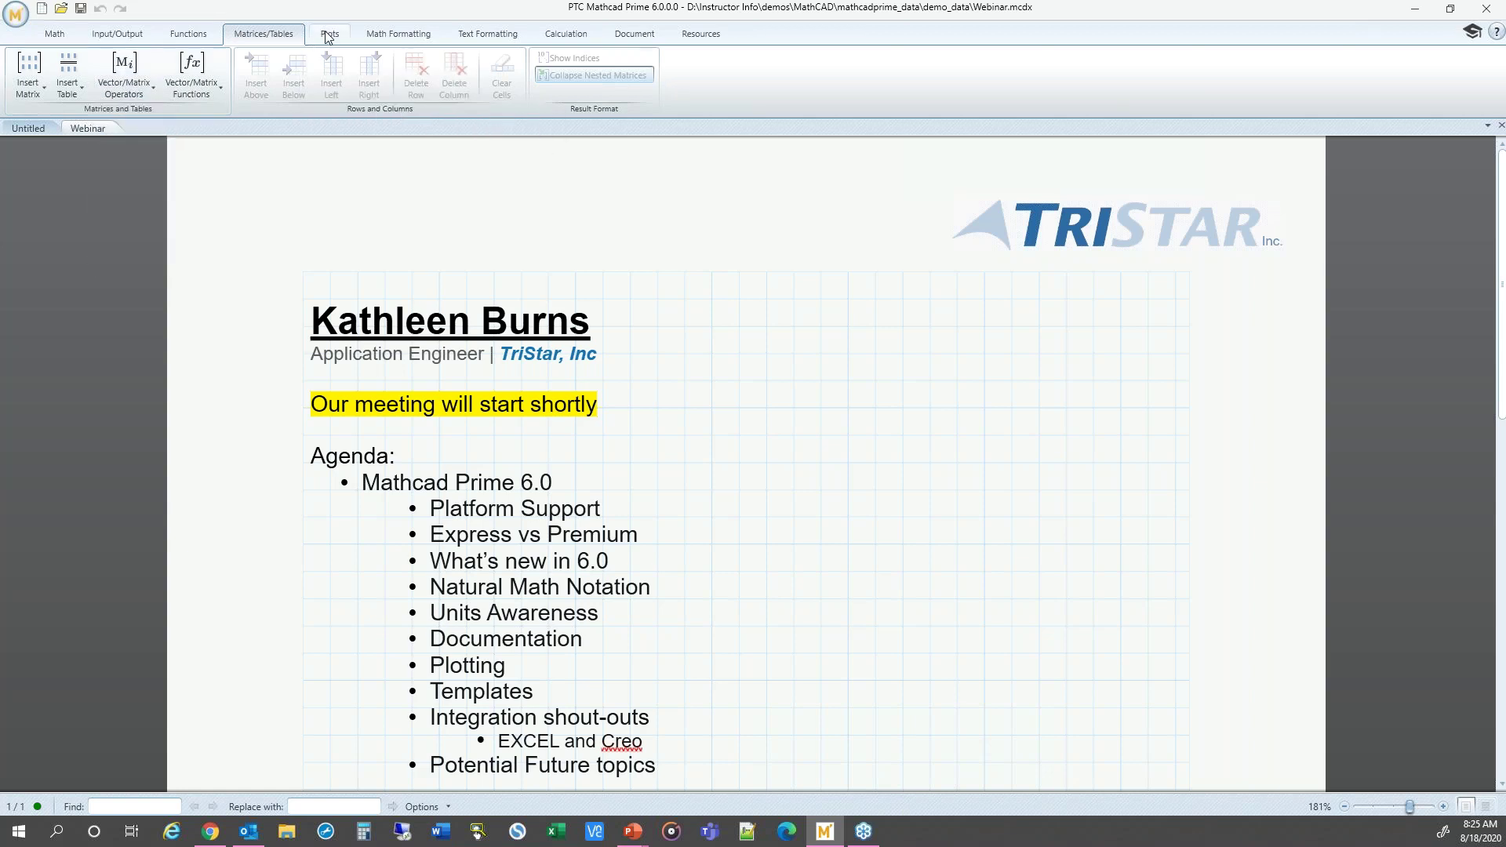
left_click(328, 35)
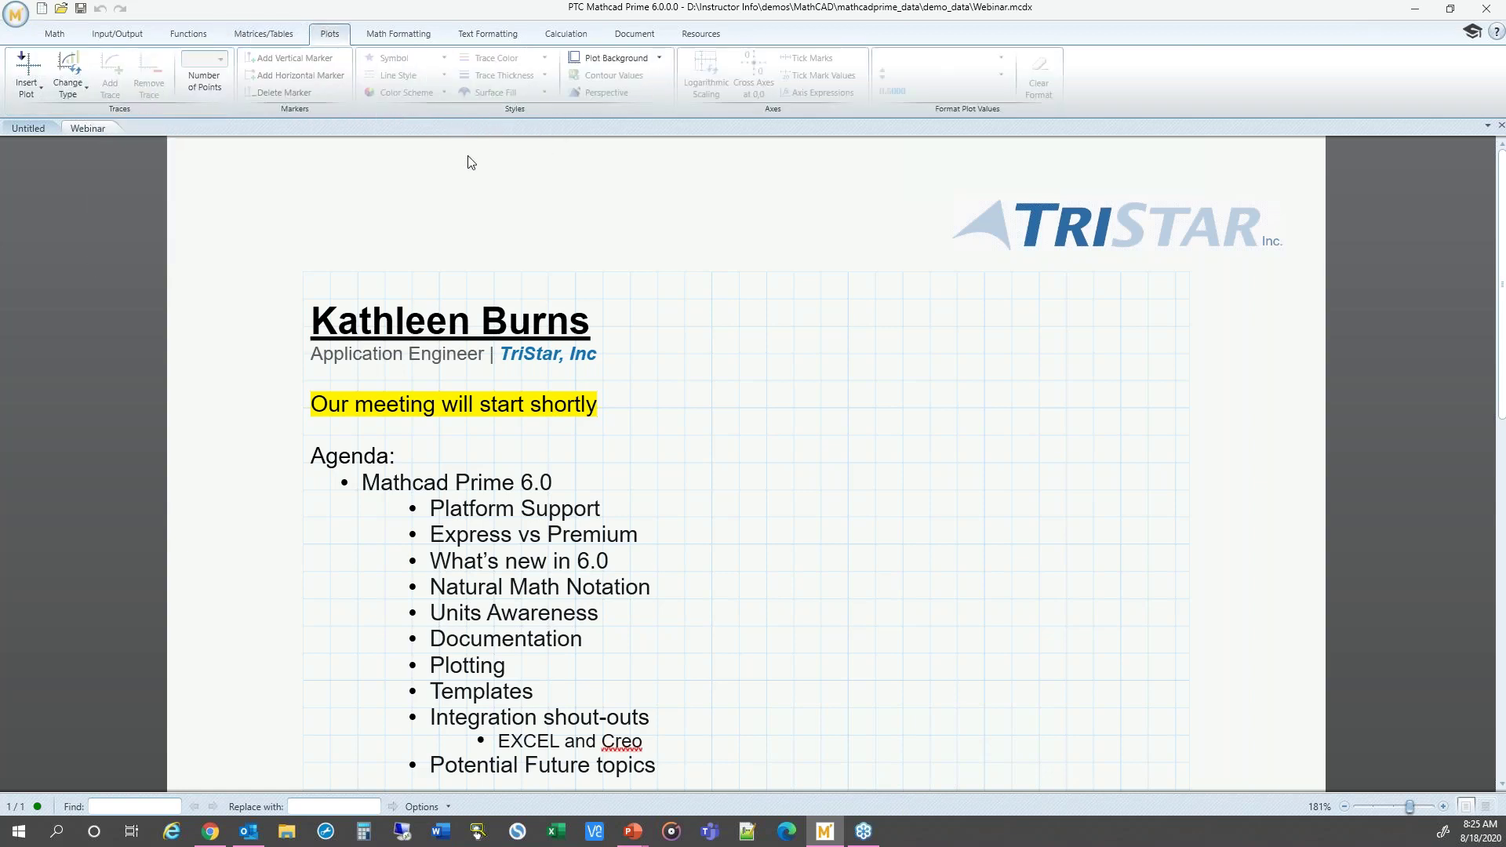
left_click(29, 93)
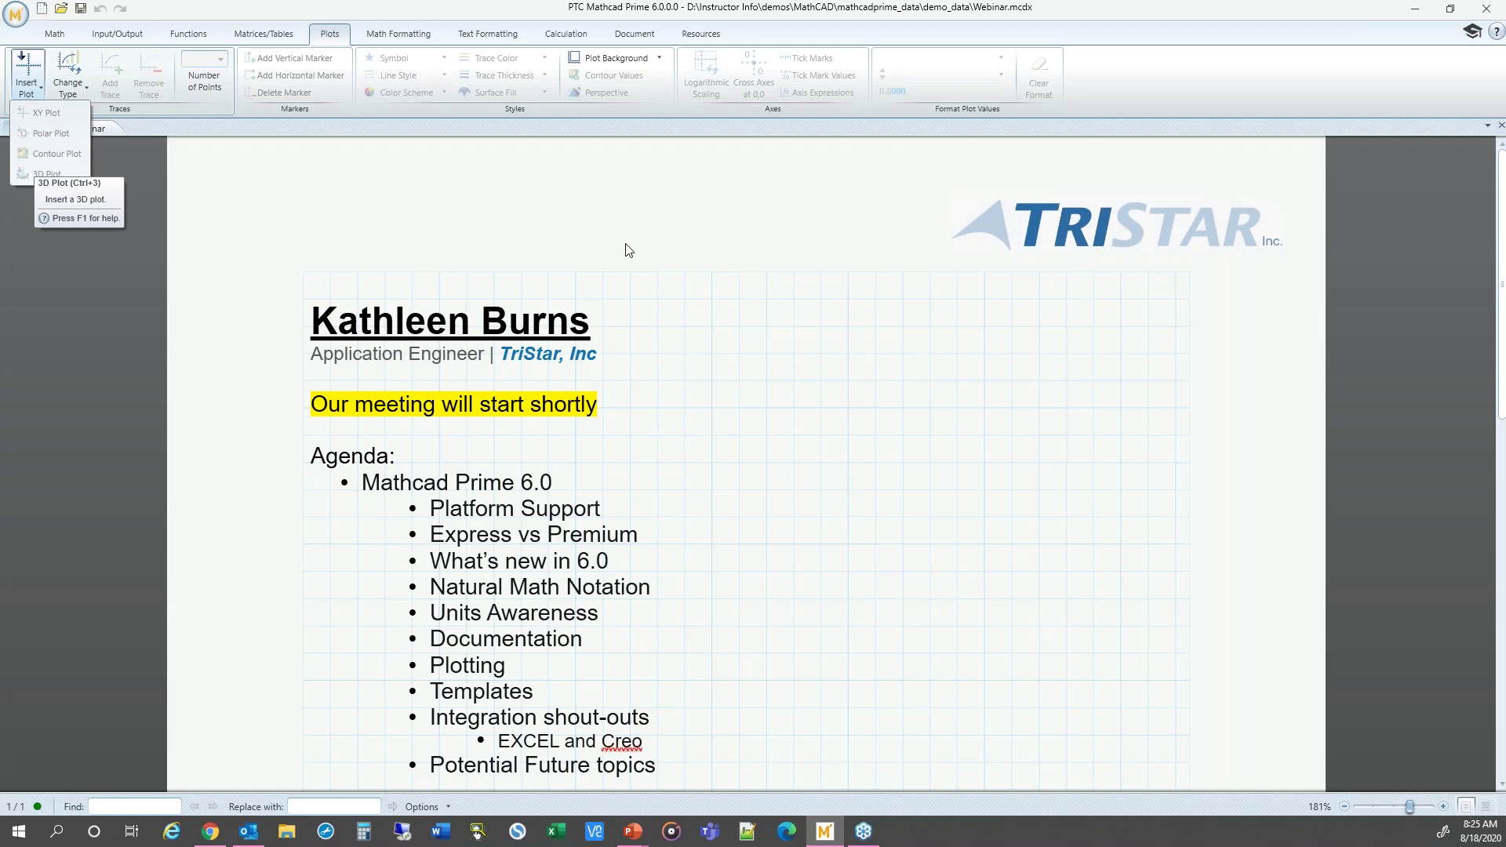
left_click(853, 343)
- Compare the math formatting and text formatting options, and examine the calculation controls and worksheet settings
left_click(419, 35)
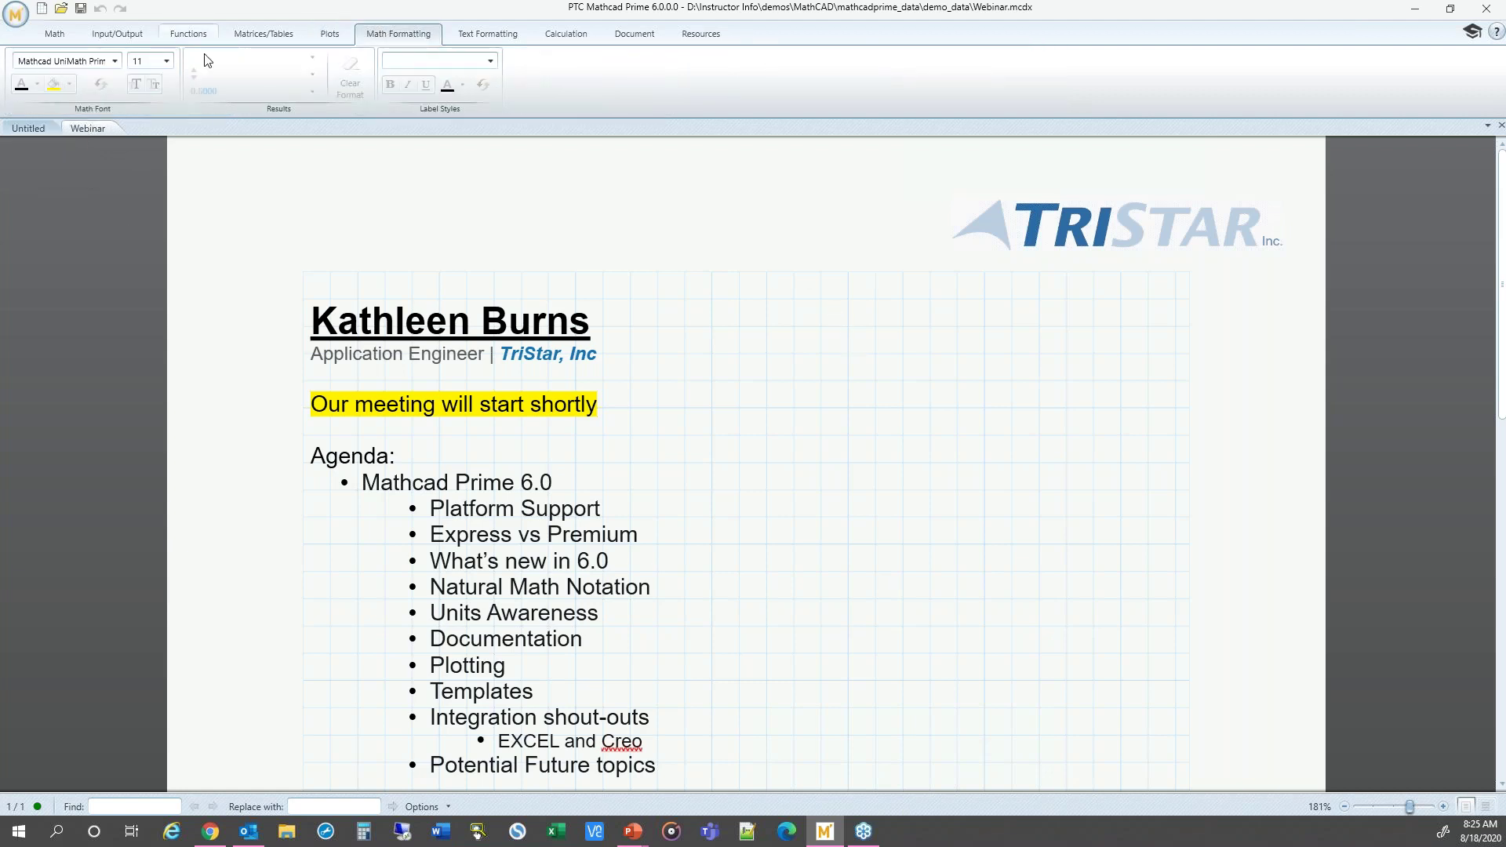
left_click(484, 36)
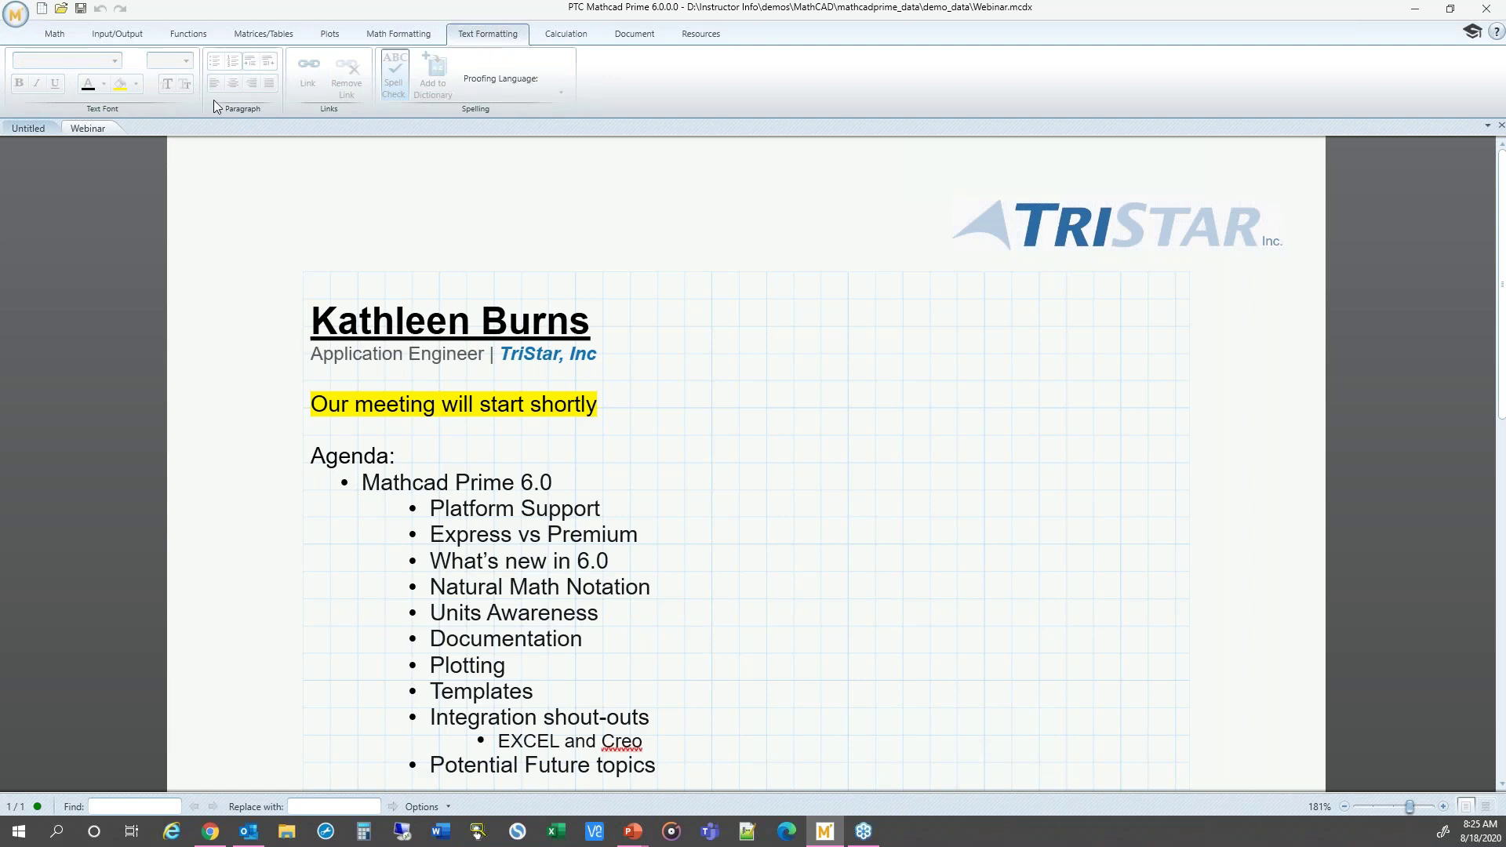
left_click(395, 36)
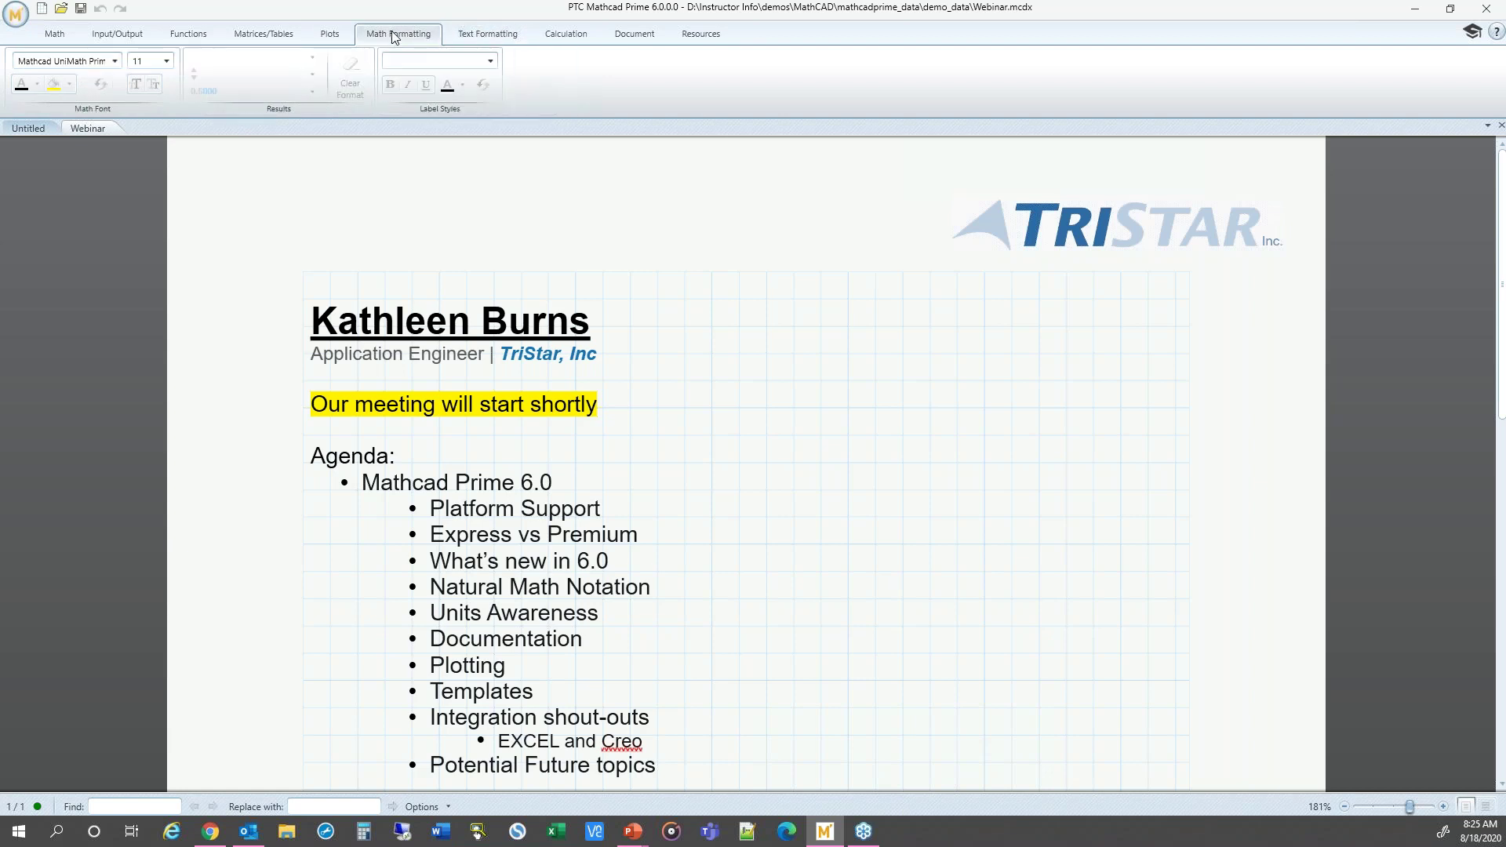
left_click(502, 38)
left_click(398, 33)
left_click(469, 38)
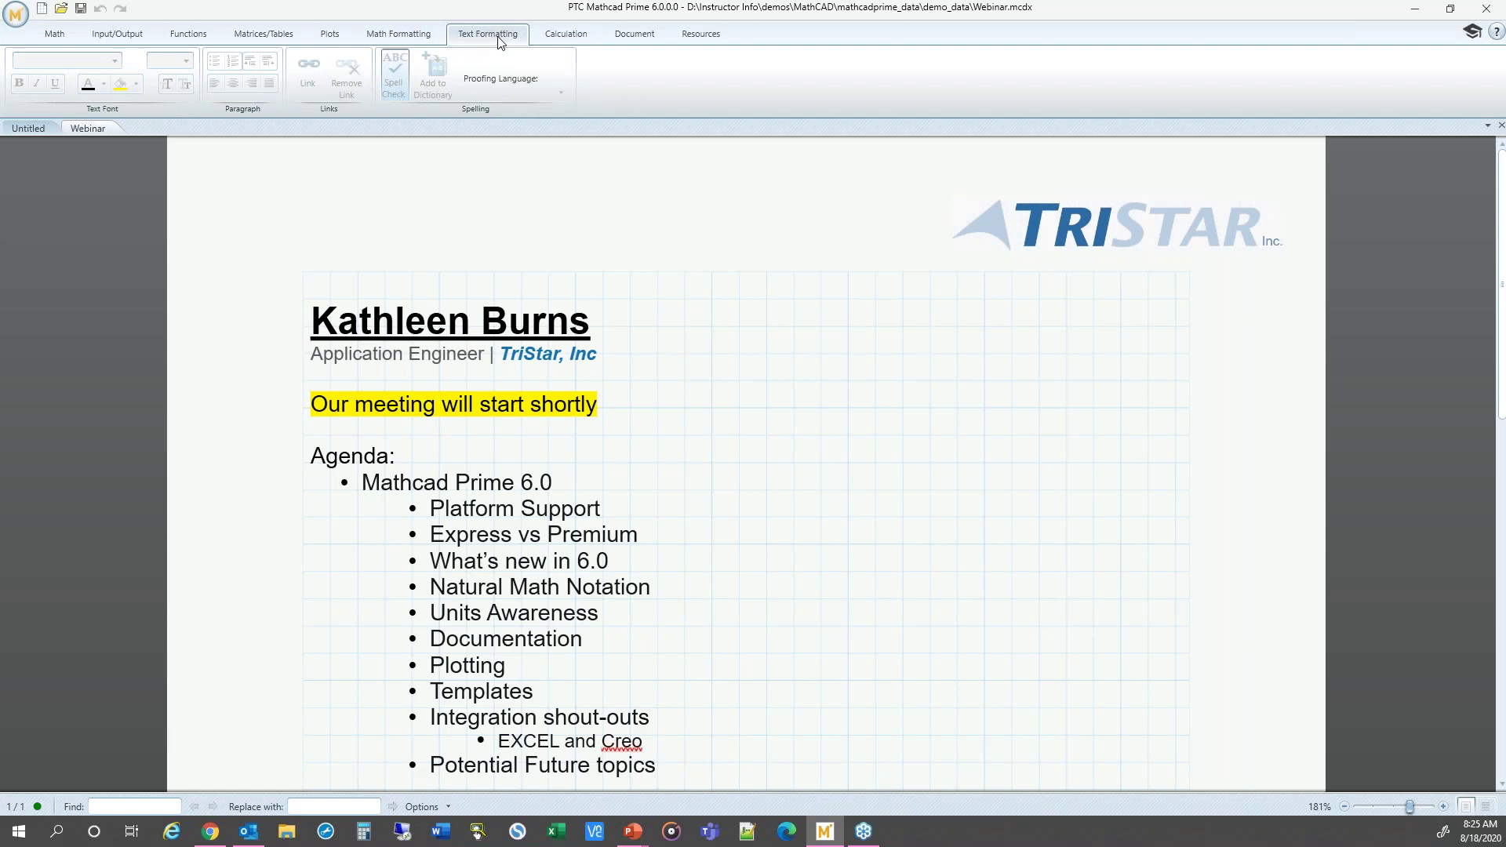
left_click(577, 41)
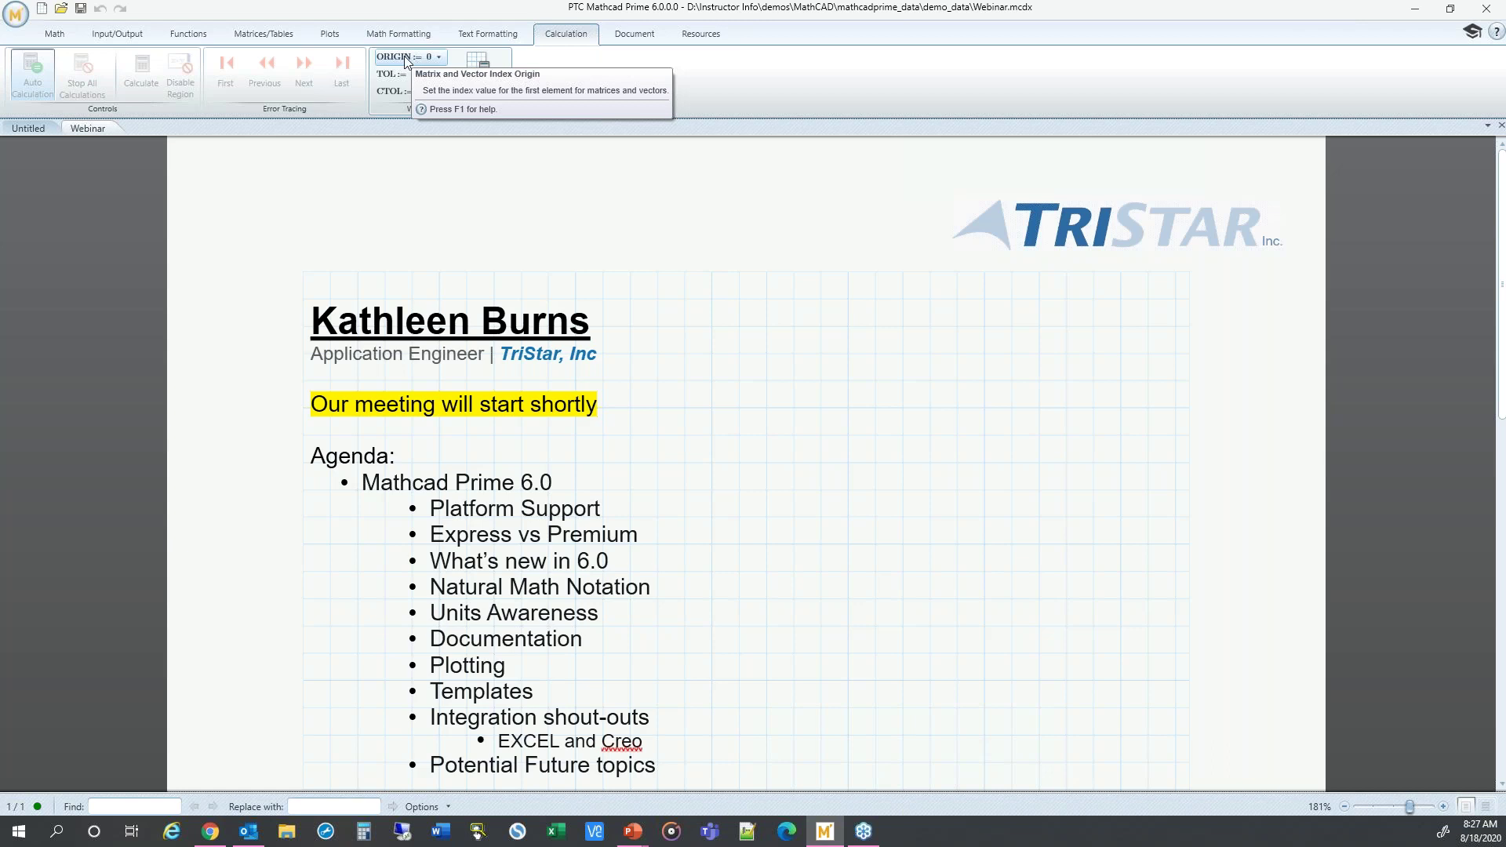
- Turn the worksheet grid off and back on
left_click(632, 34)
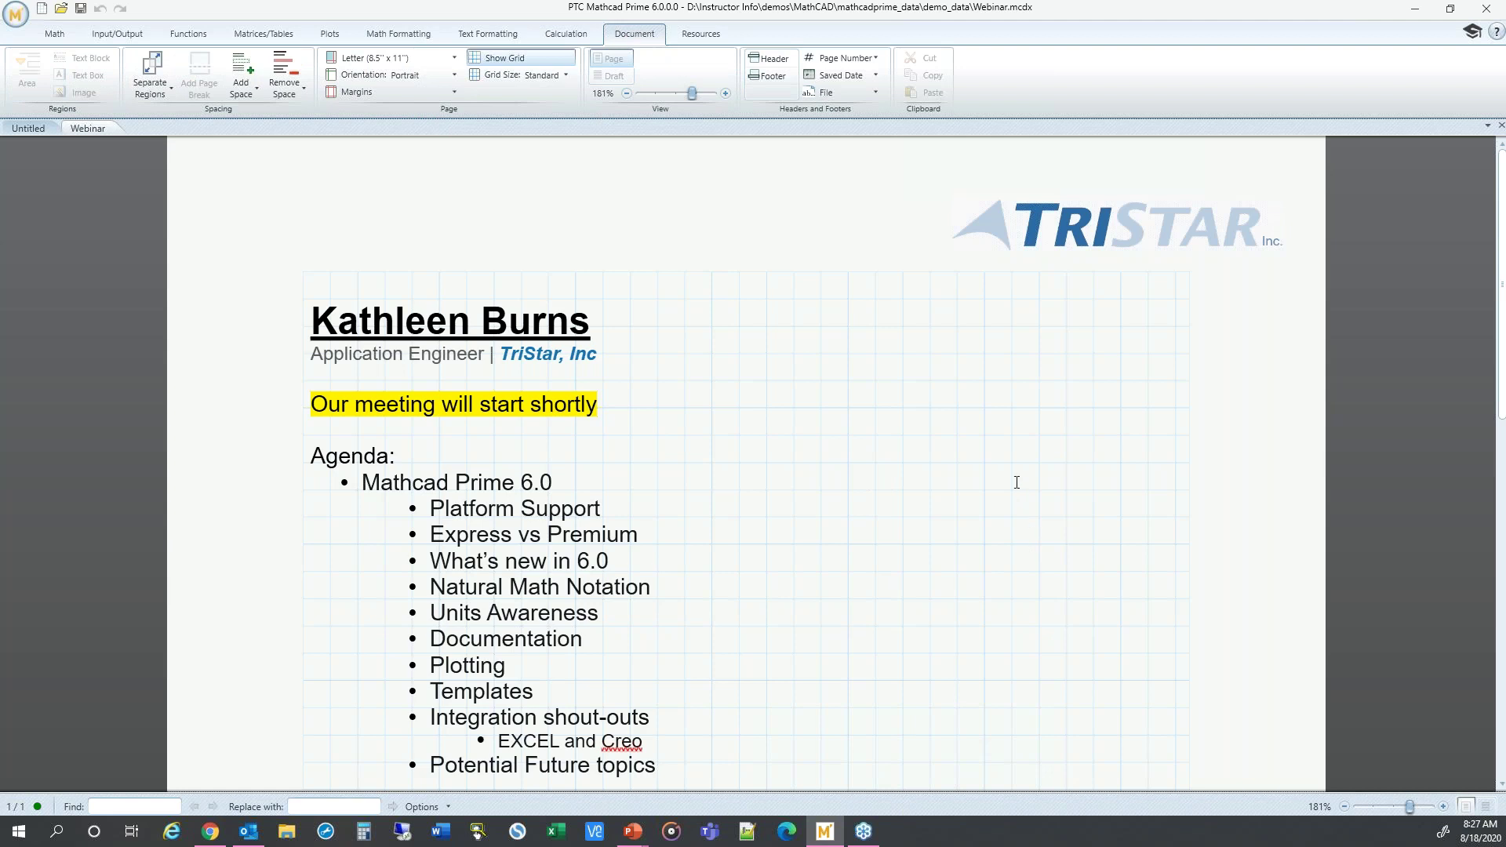
left_click(502, 59)
left_click(504, 61)
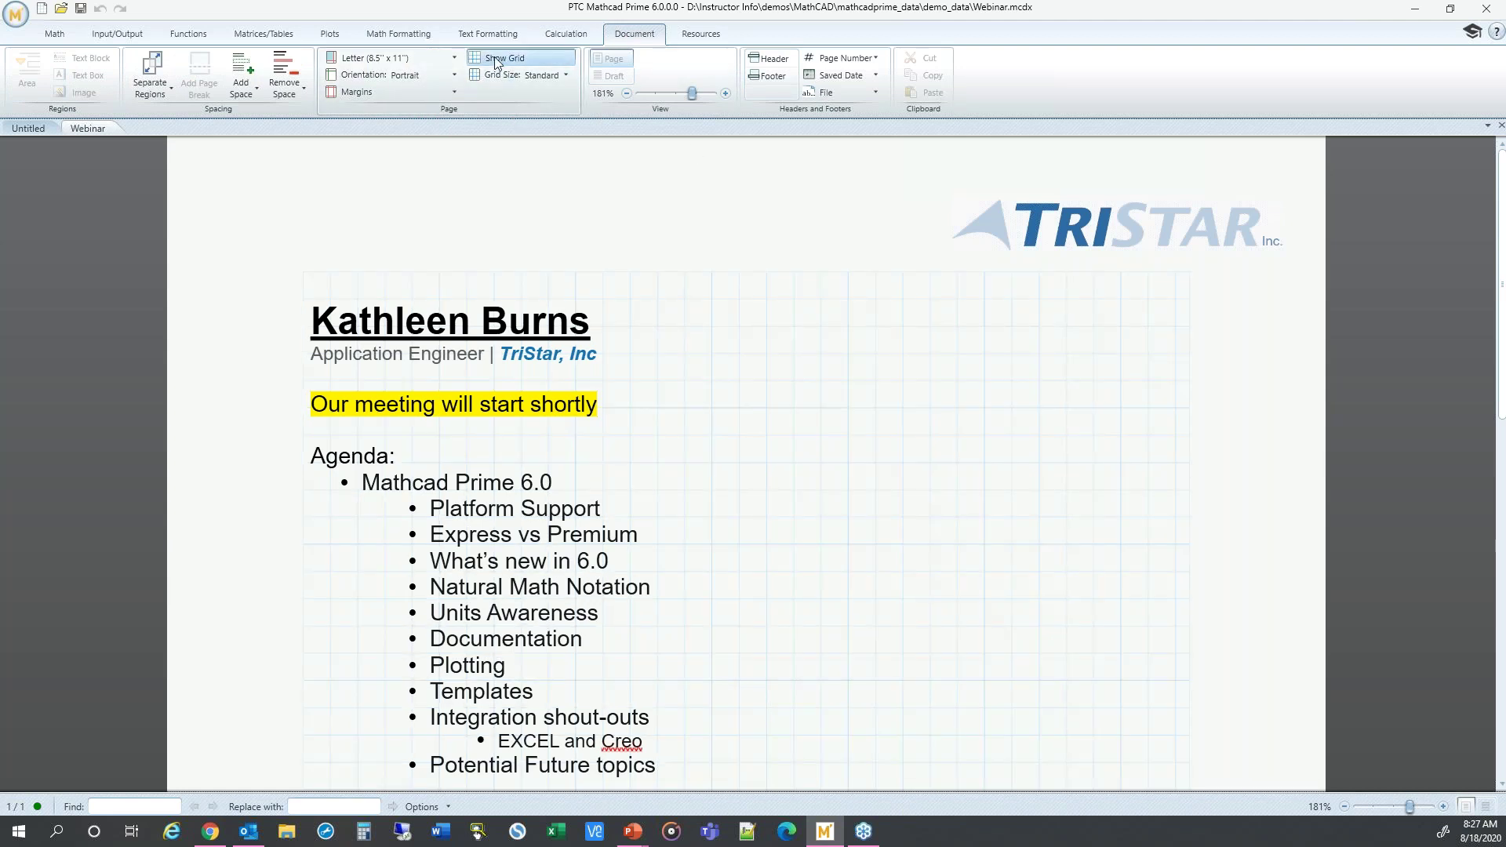
- View the worksheet's header and footer in editing mode and return to the worksheet body
left_click(769, 58)
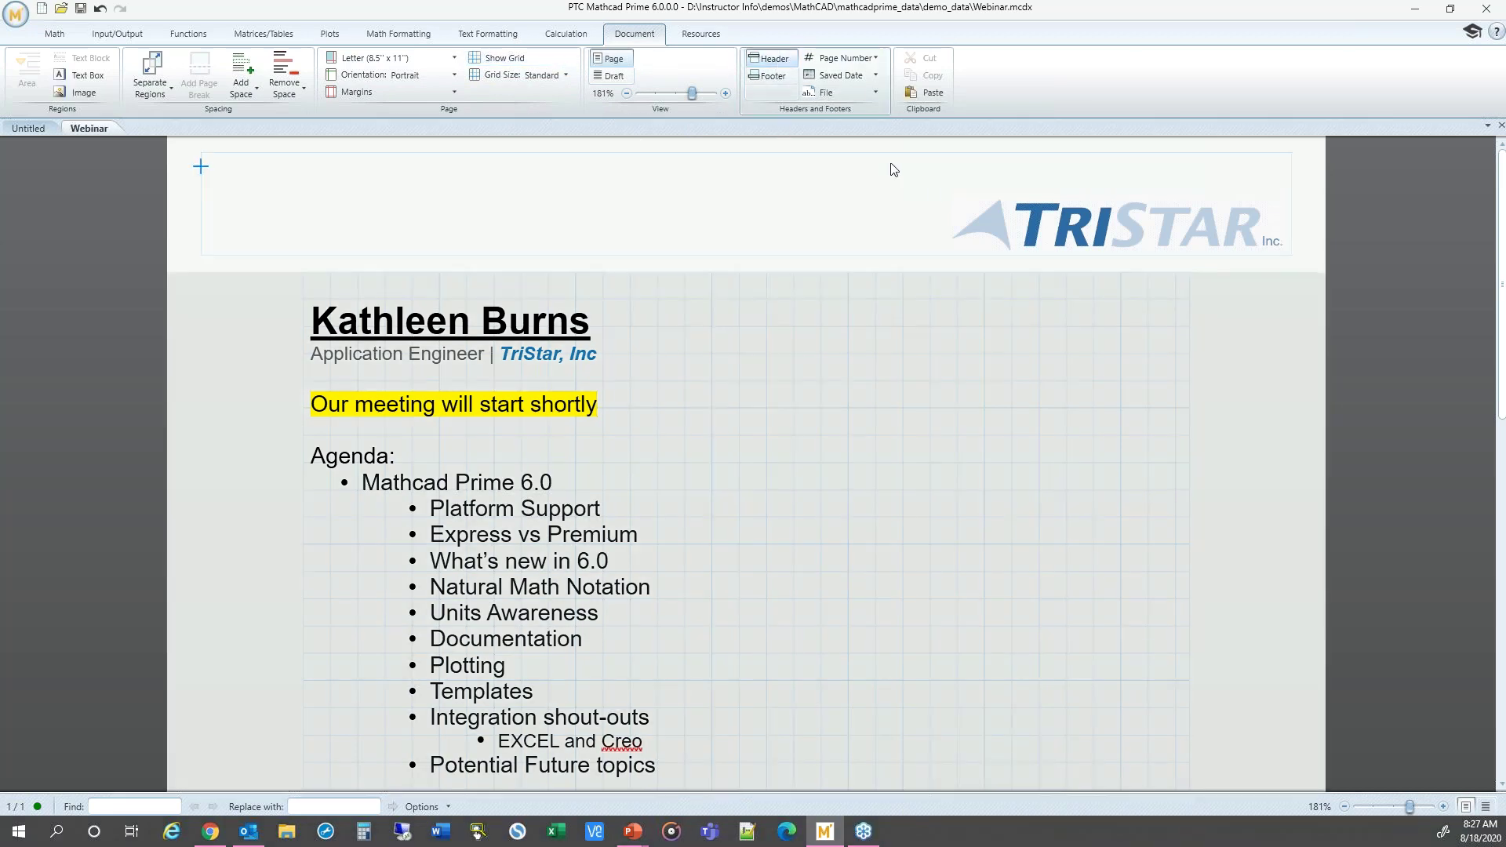
left_click(778, 81)
left_click(769, 58)
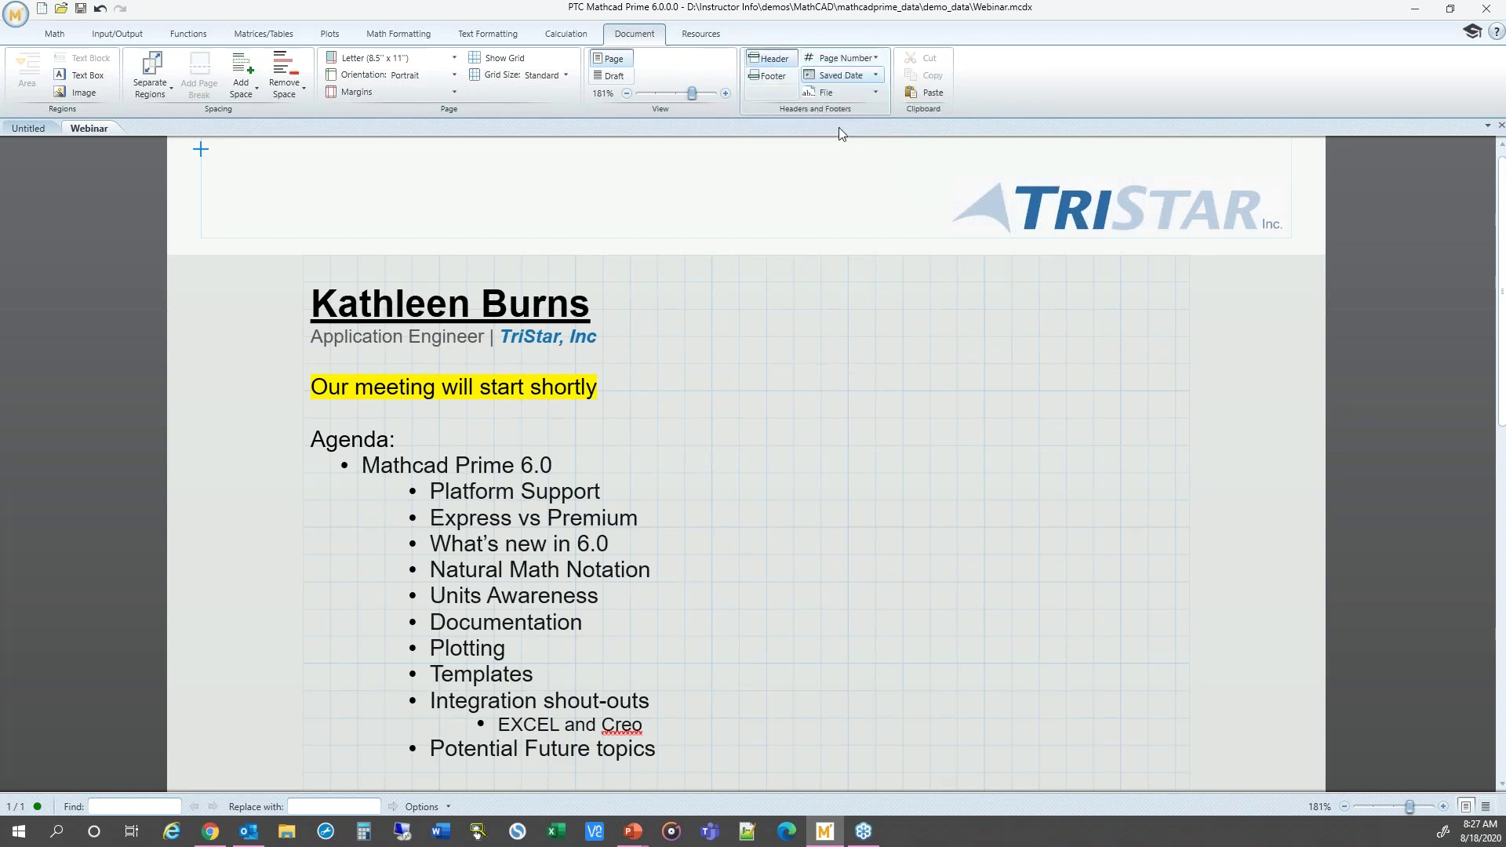
left_click(769, 58)
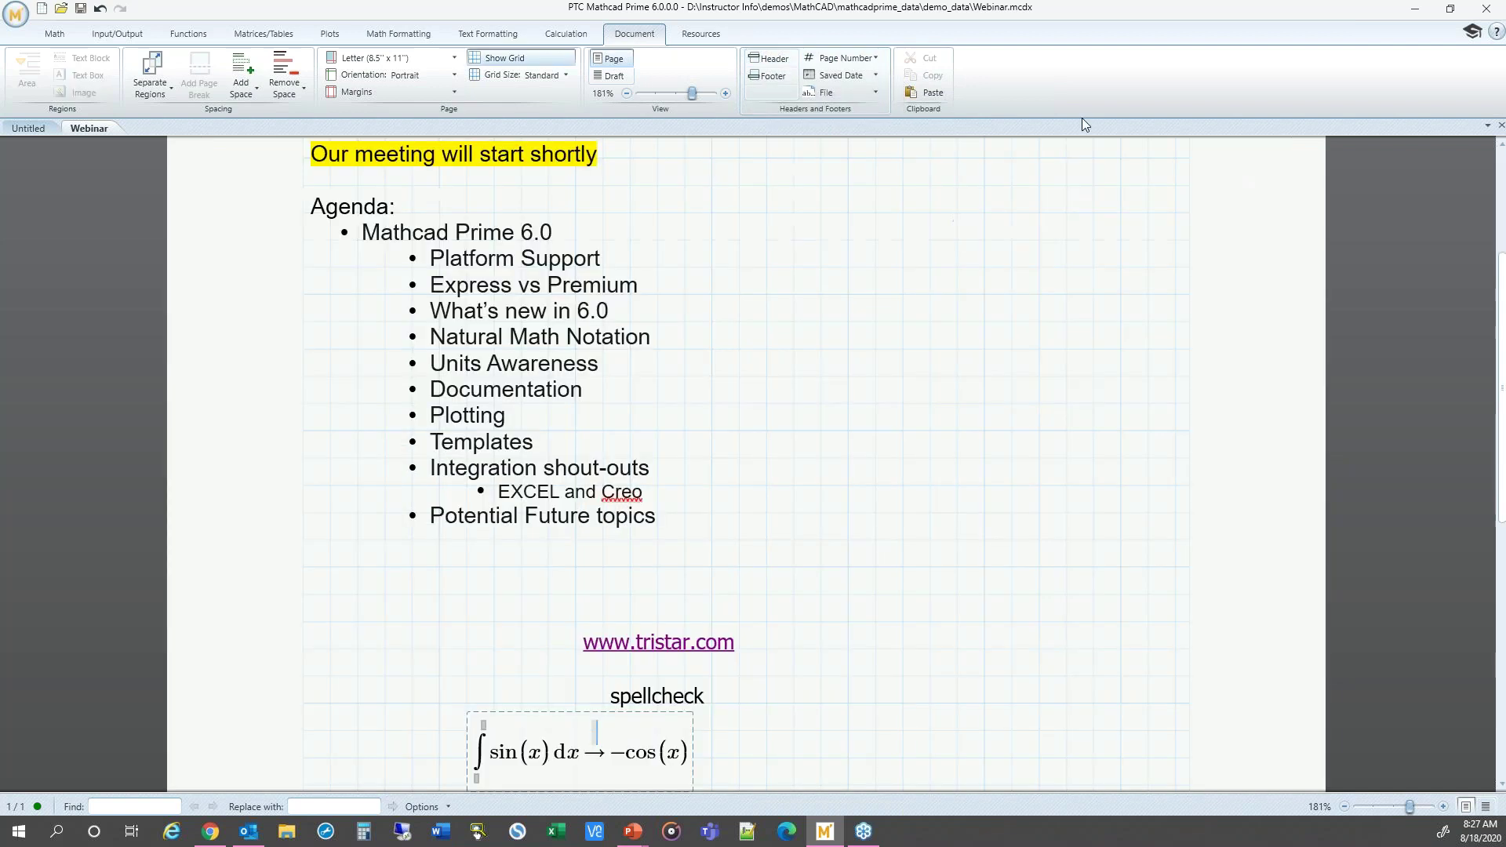
- Examine the worksheet and the area beyond its page boundary in Draft view, and return to Page view
left_click(605, 74)
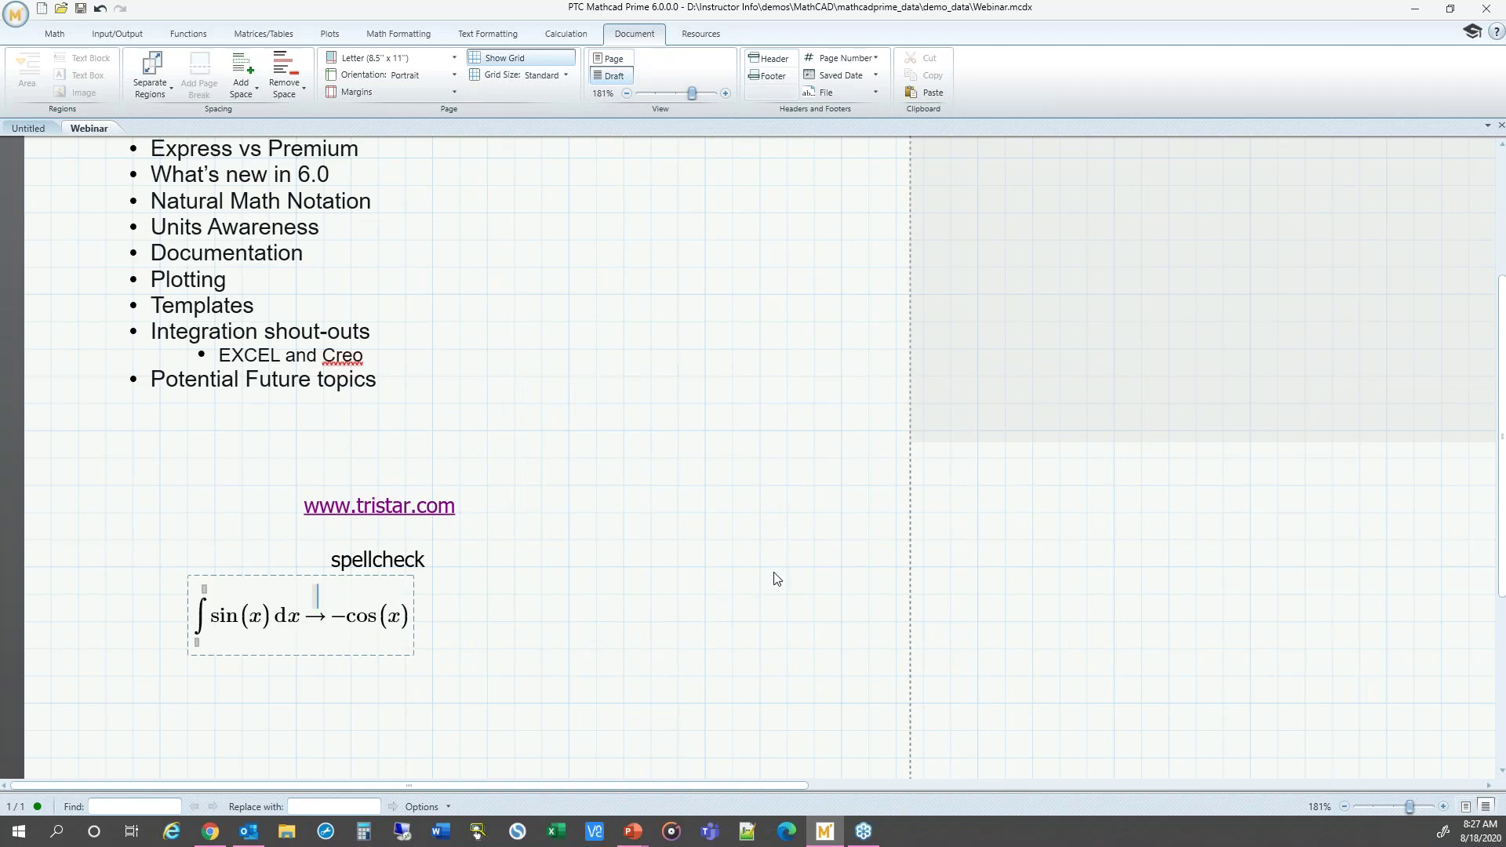
scroll(773, 579, "up", 3)
scroll(776, 573, "down", 1)
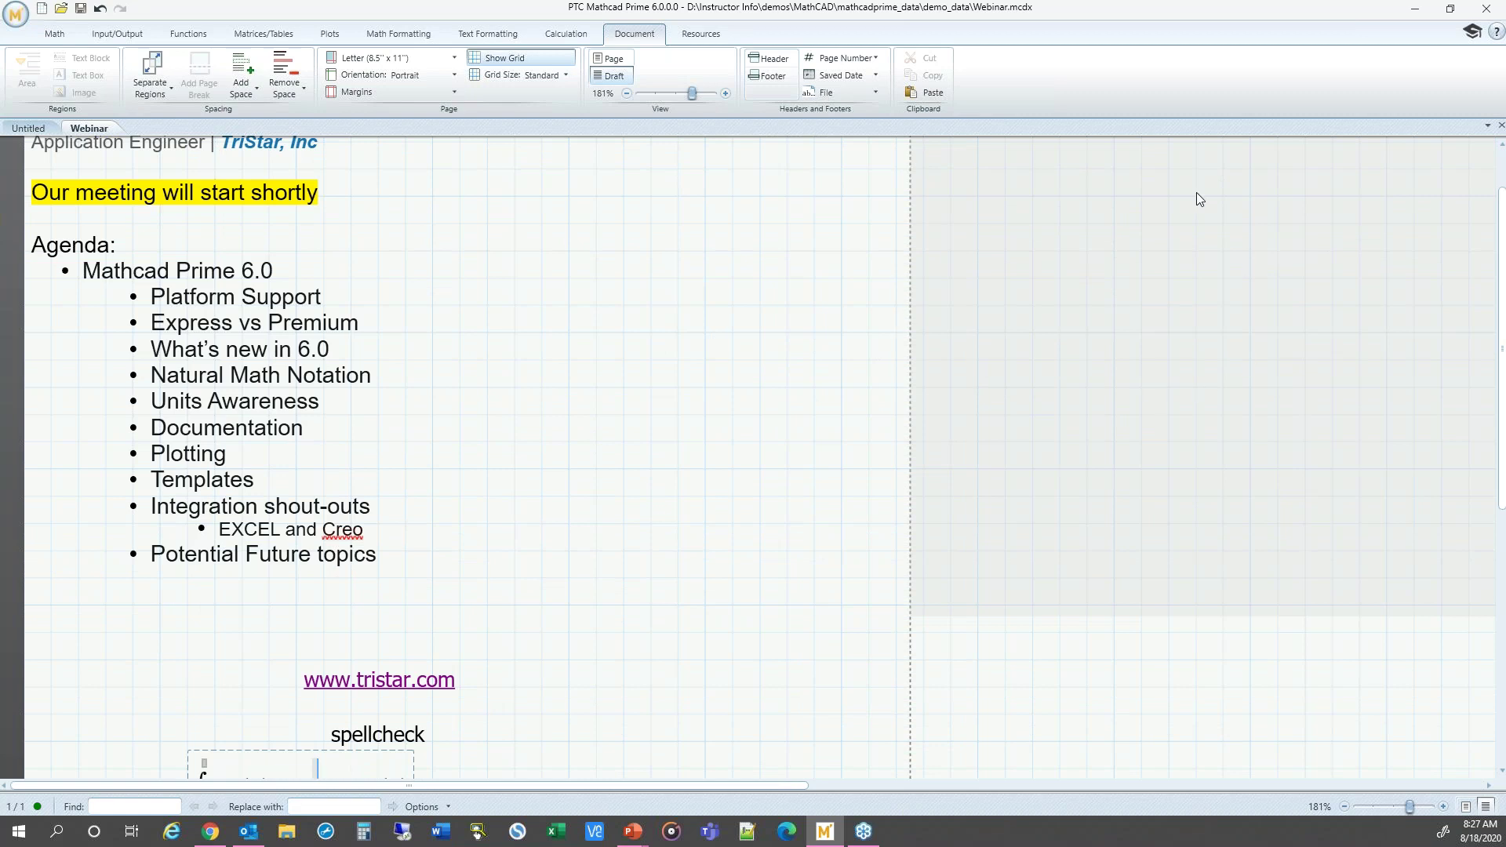
scroll(1334, 377, "down", 1)
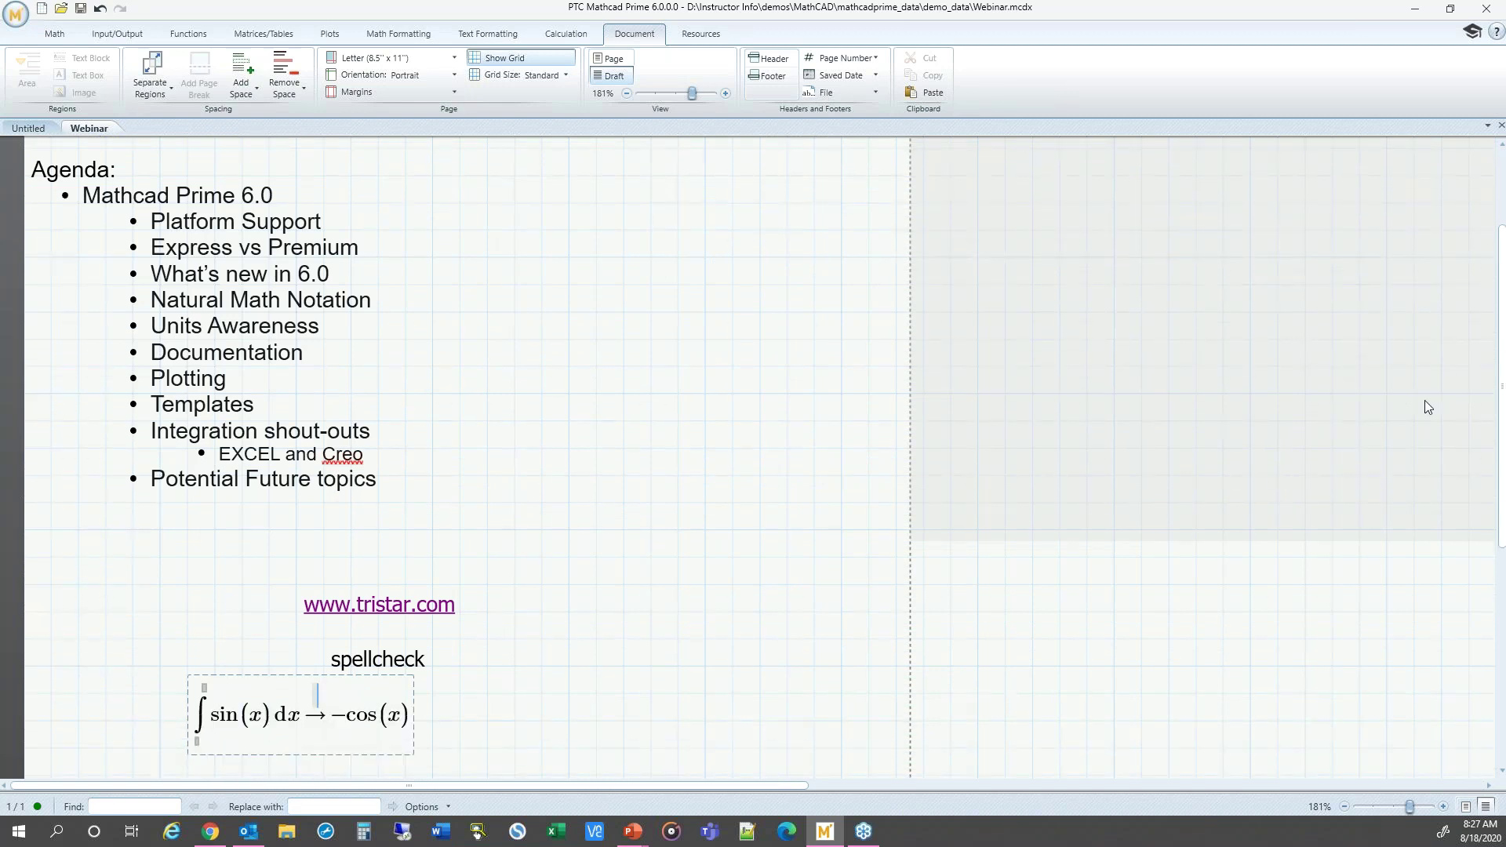
scroll(1332, 475, "down", 1)
scroll(1312, 589, "down", 2)
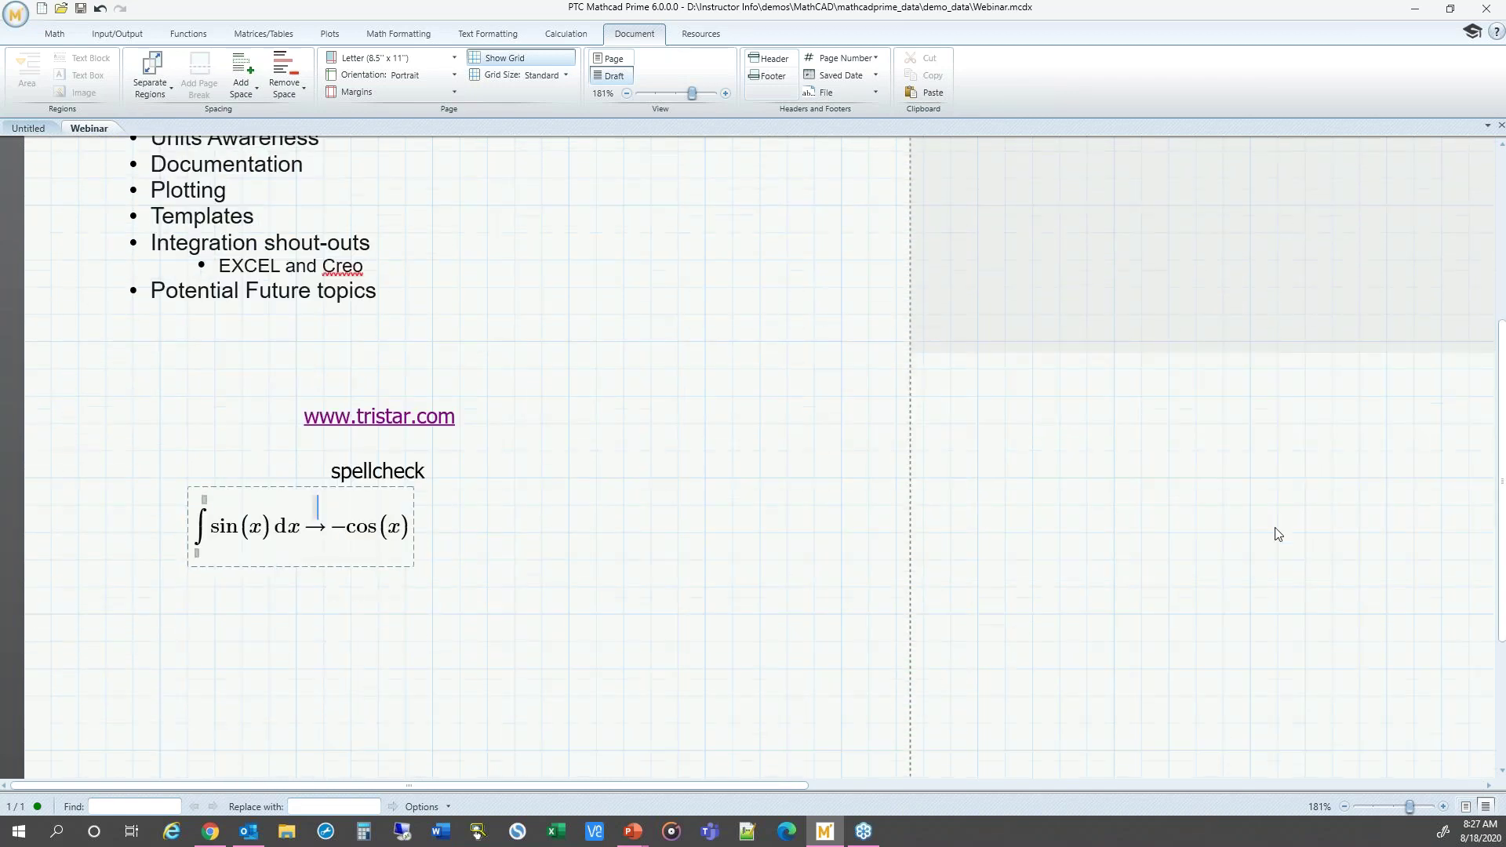
scroll(1240, 651, "up", 5)
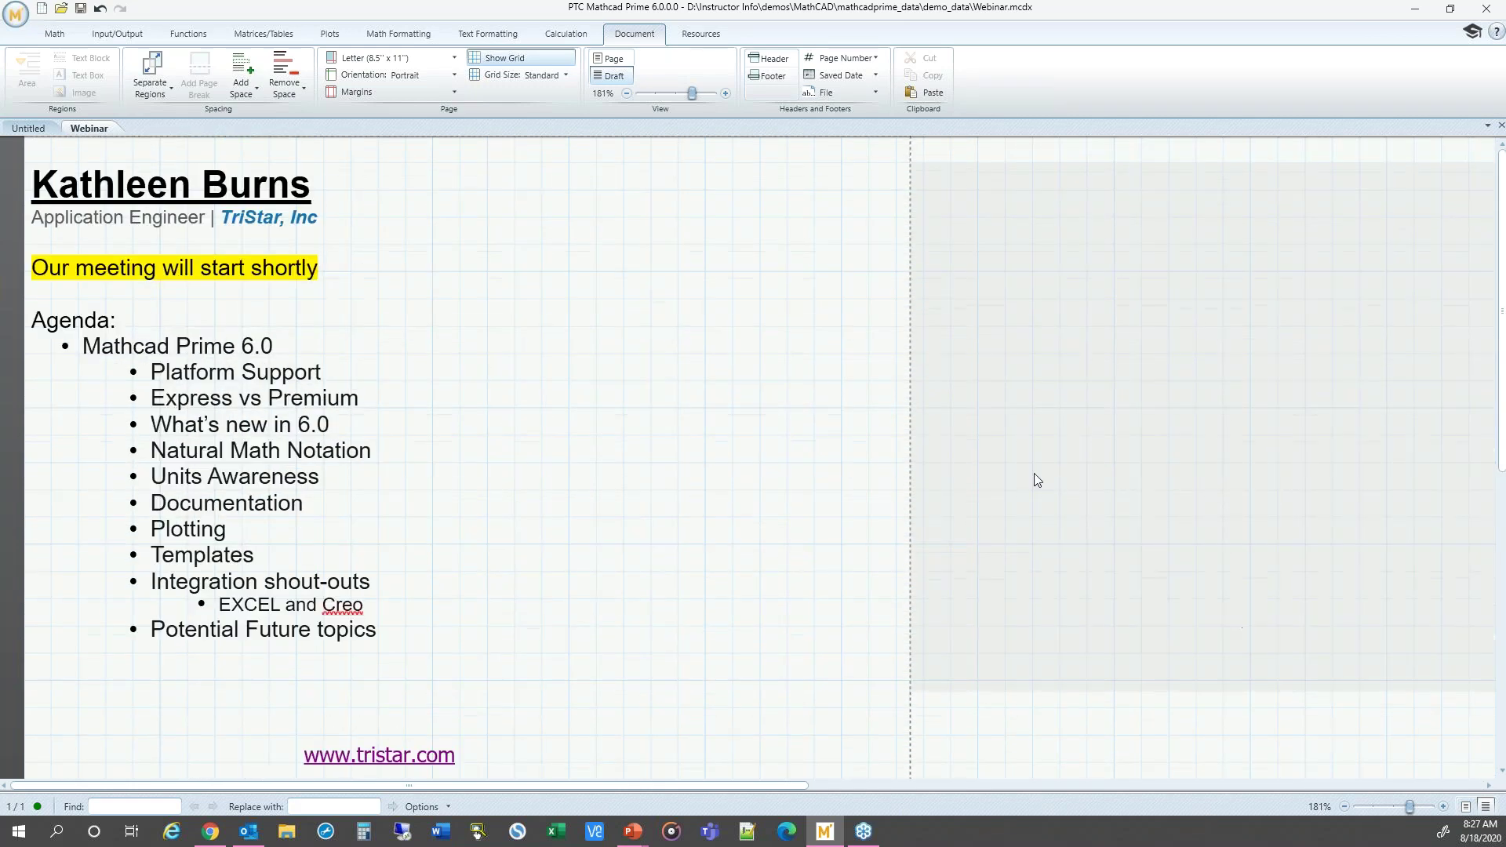
left_click(611, 59)
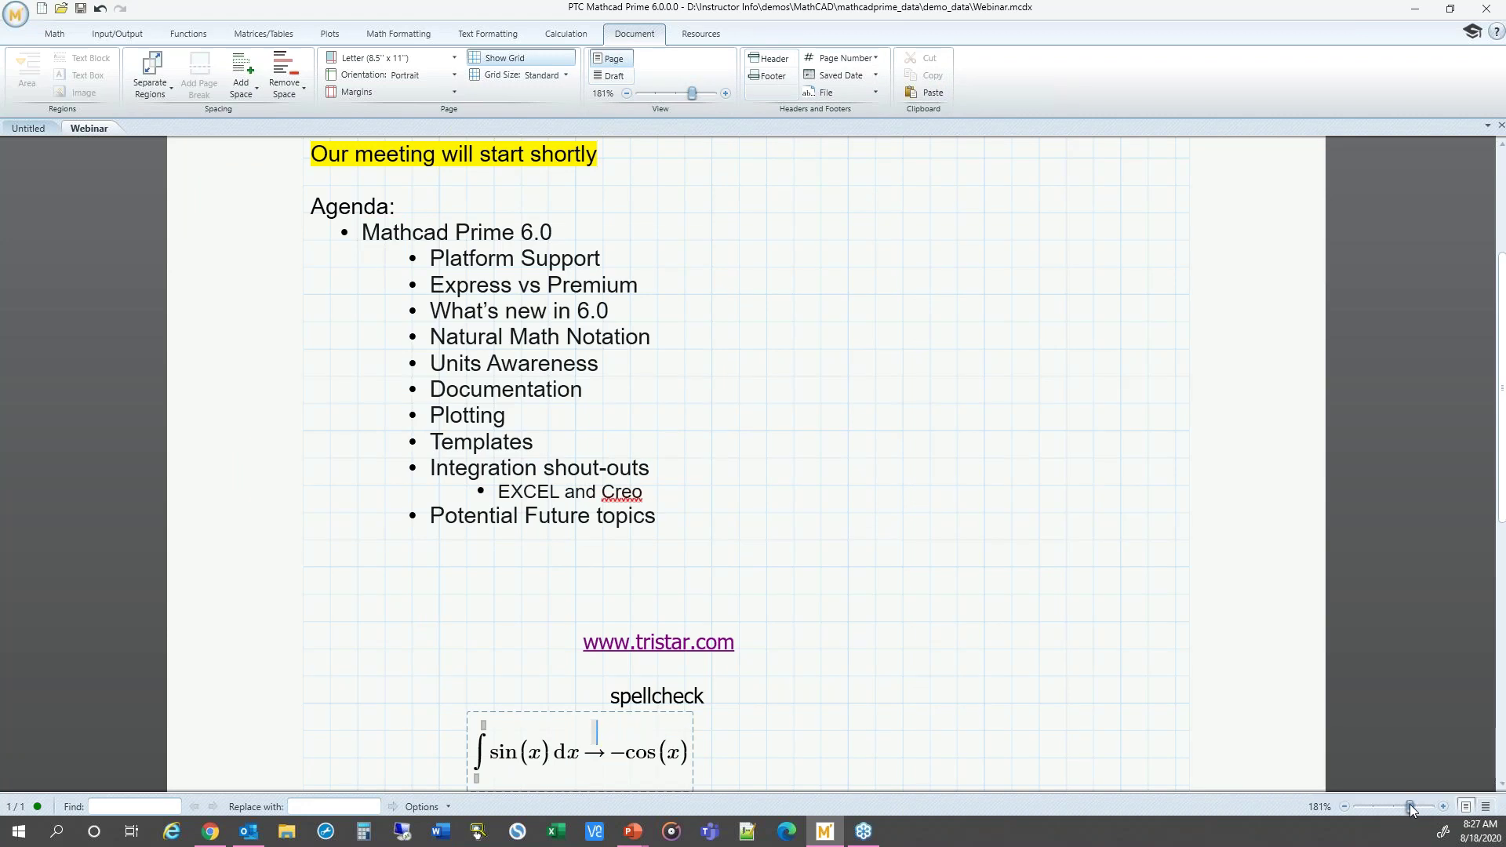
- Zoom out to 60% to view the whole page, and zoom back in to 182% on the agenda
left_click_drag(1397, 811, 1381, 808)
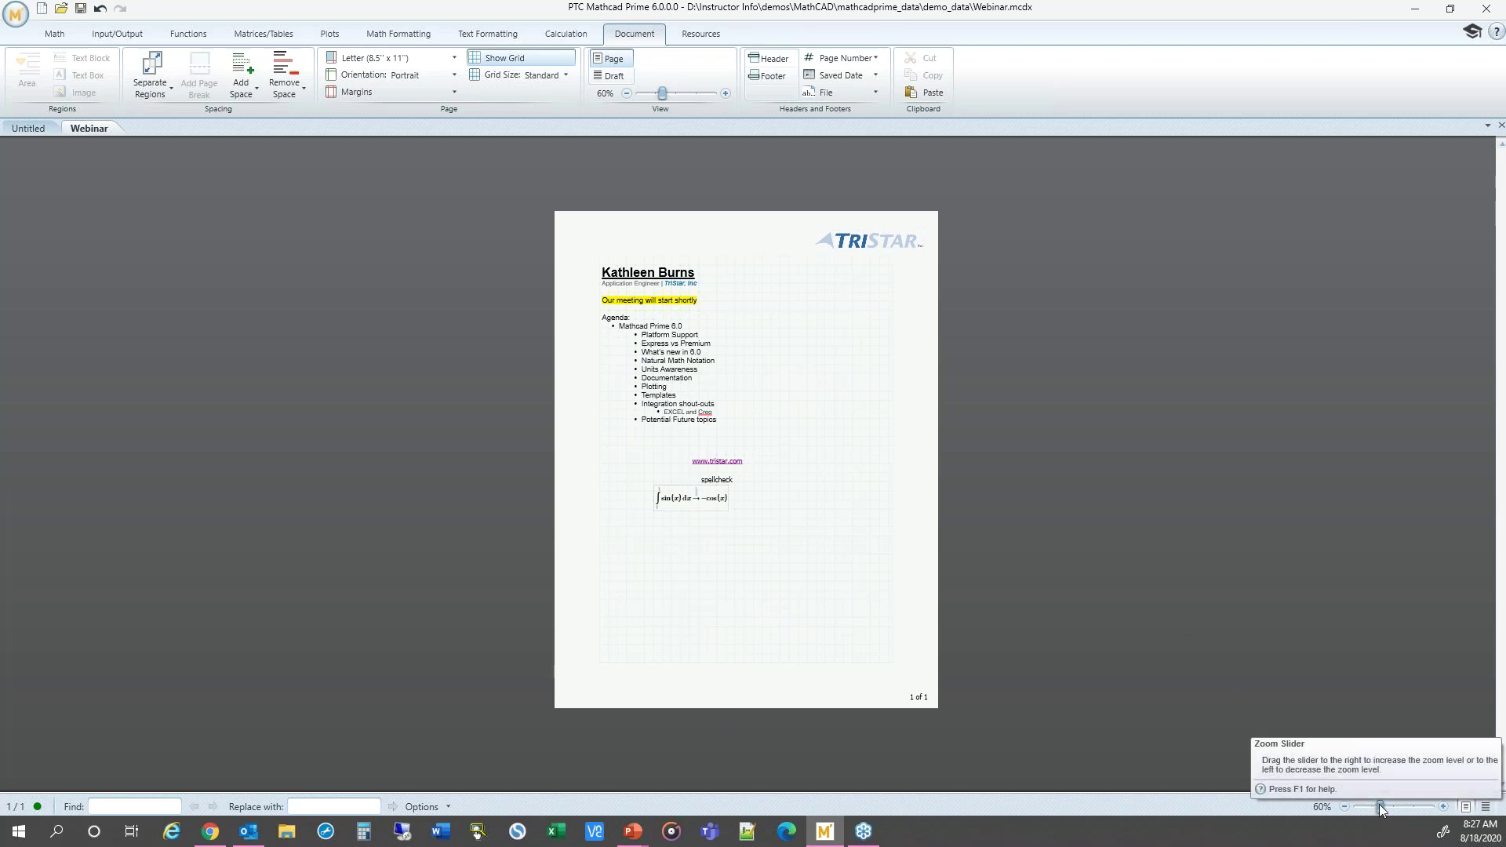
mouse_move(1383, 809)
left_mouse_down()
mouse_move(1430, 813)
mouse_move(1410, 813)
left_mouse_up()
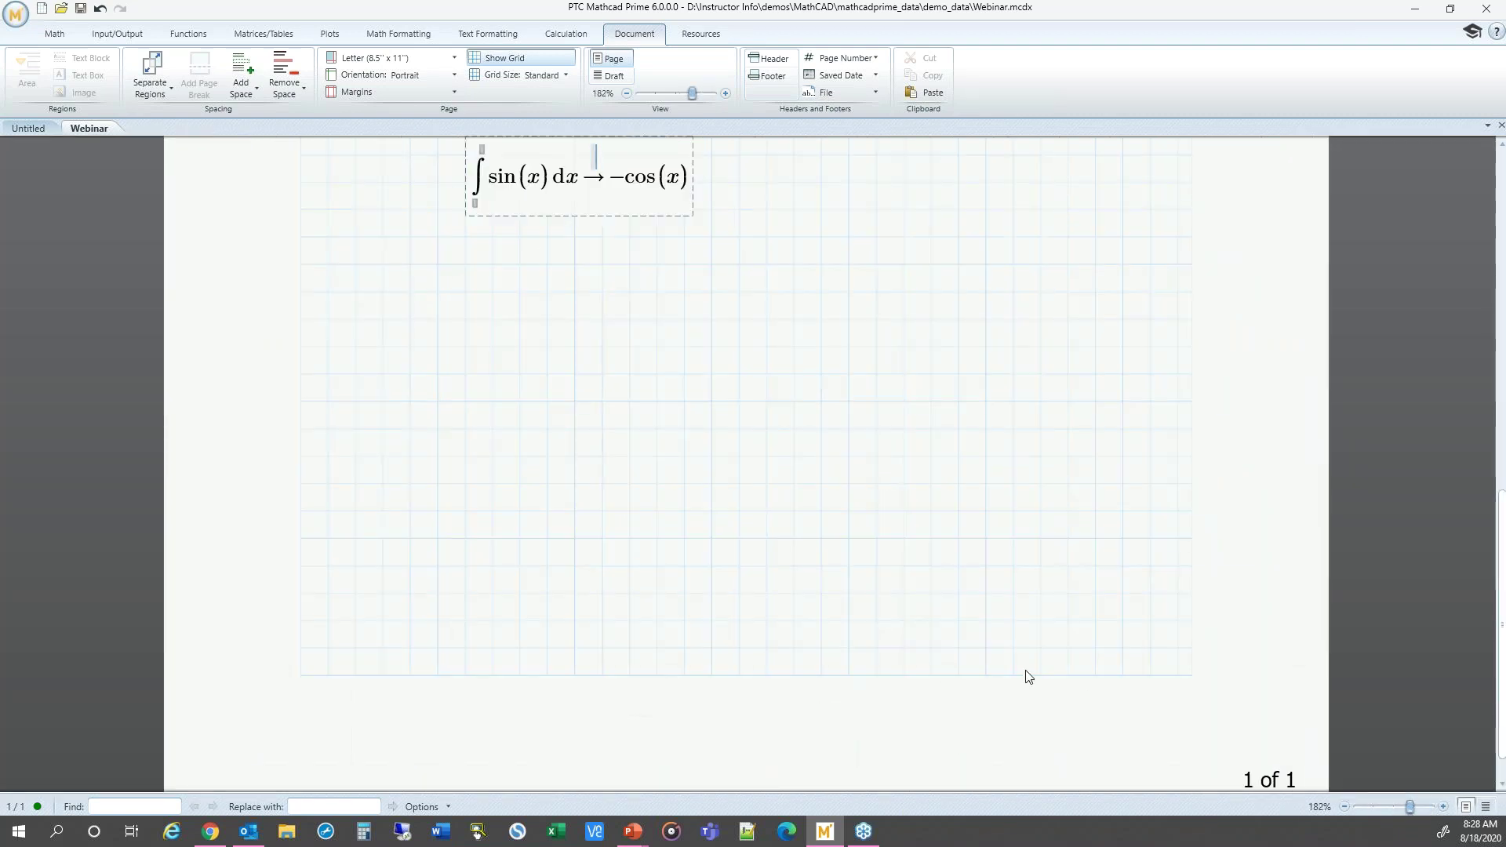
scroll(1030, 679, "up", 6)
scroll(874, 541, "up", 2)
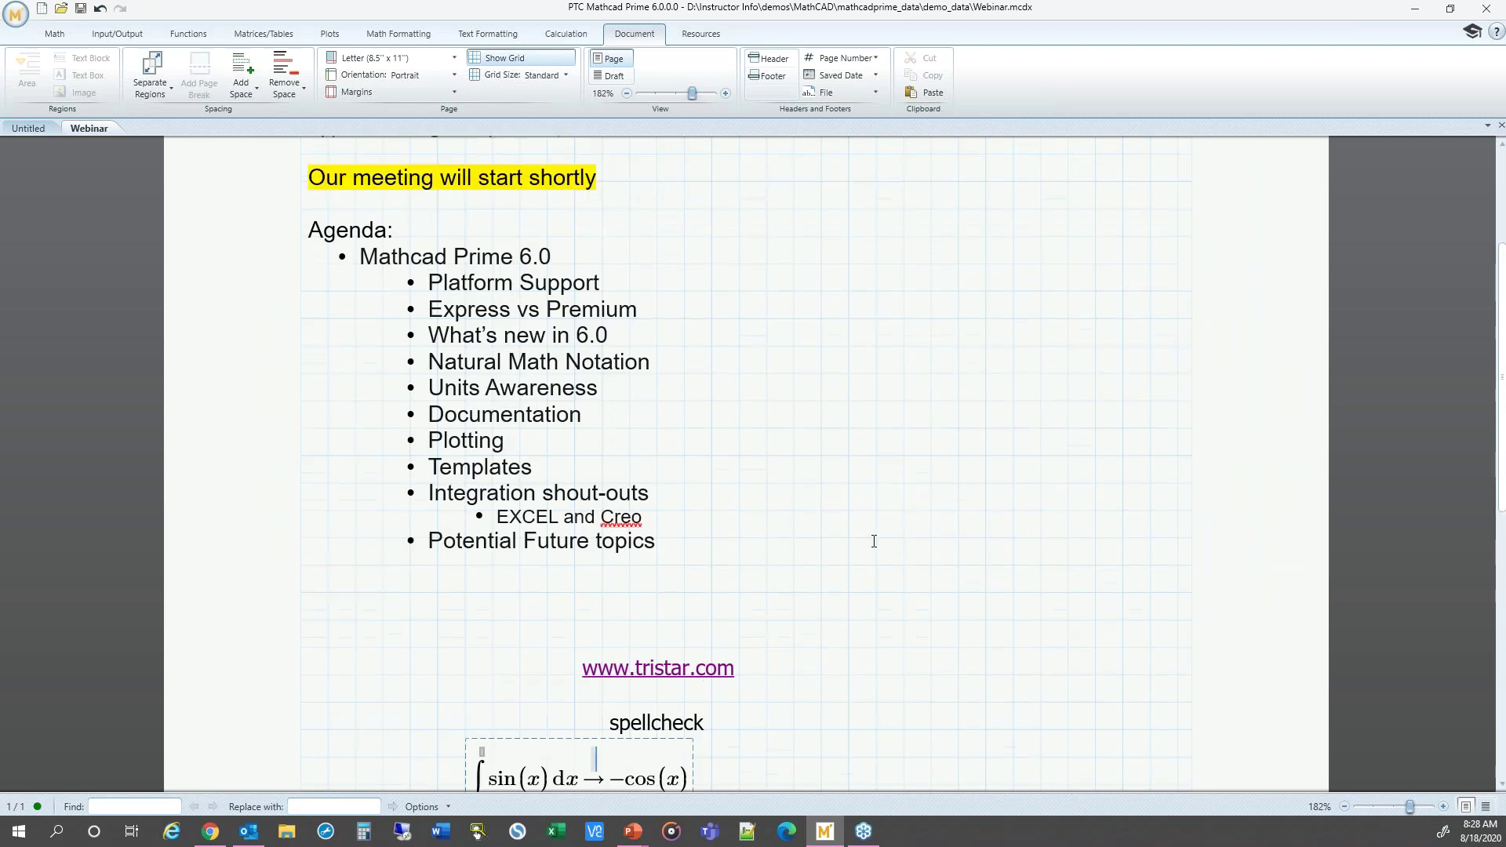
- View the learning and support resources, including the list of reference documents with What's New
left_click(718, 38)
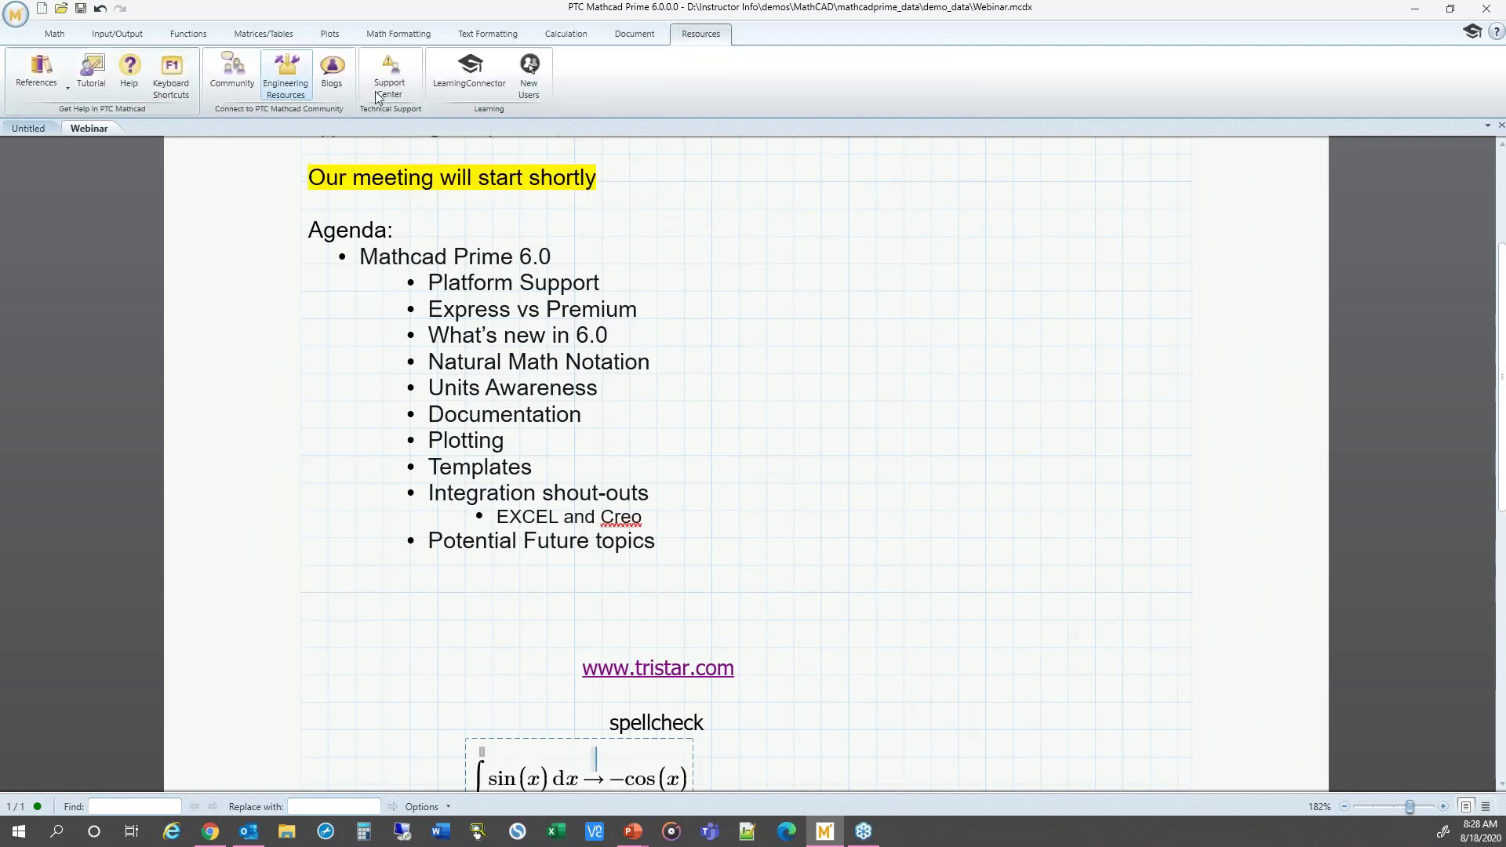
left_click(25, 88)
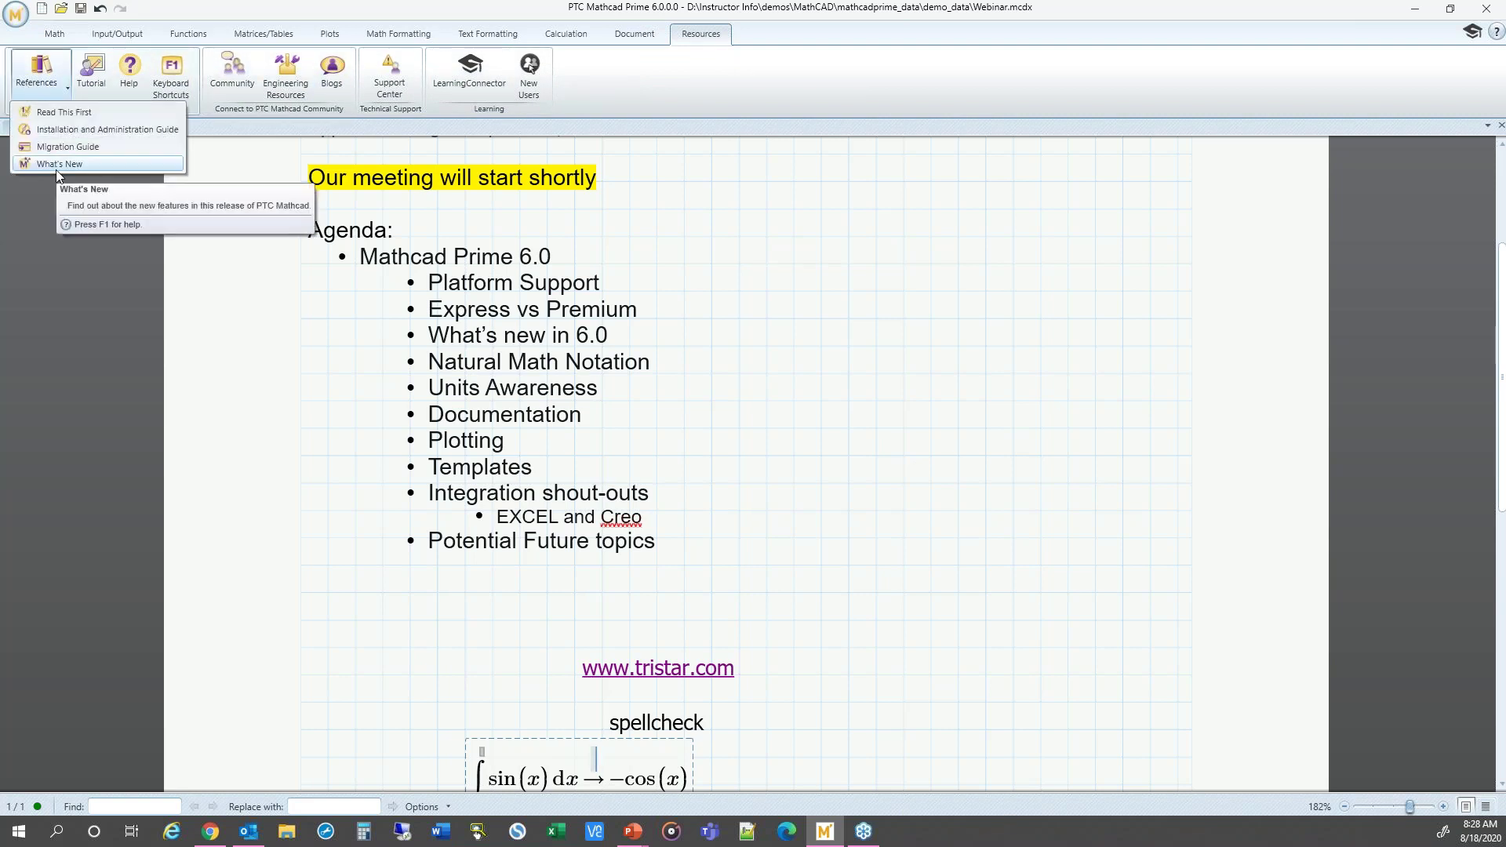
left_click(264, 345)
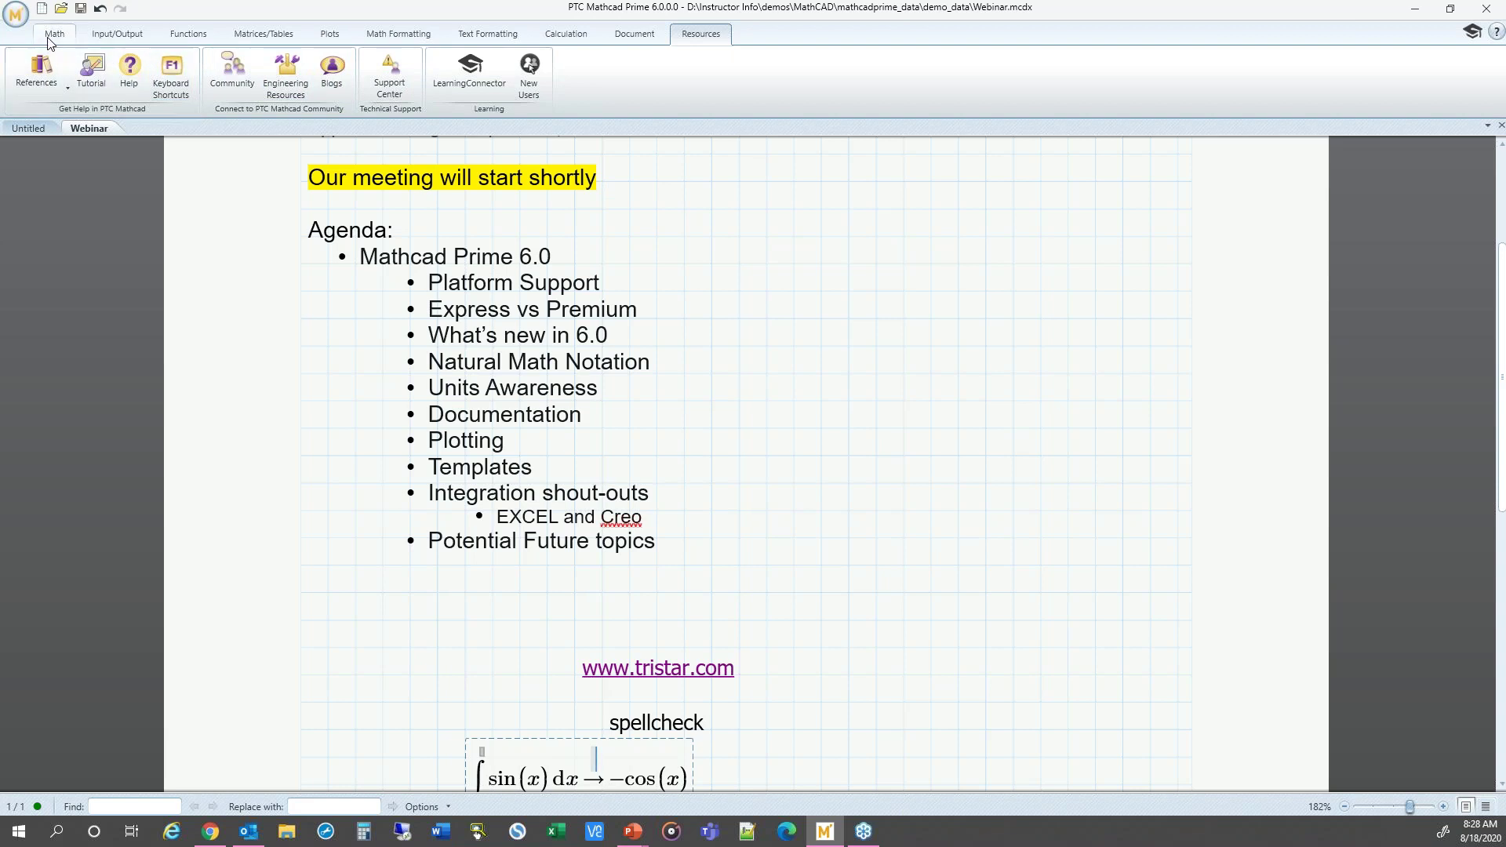
- View the options for finding and replacing in the worksheet, and close them without changing any
left_click(910, 362)
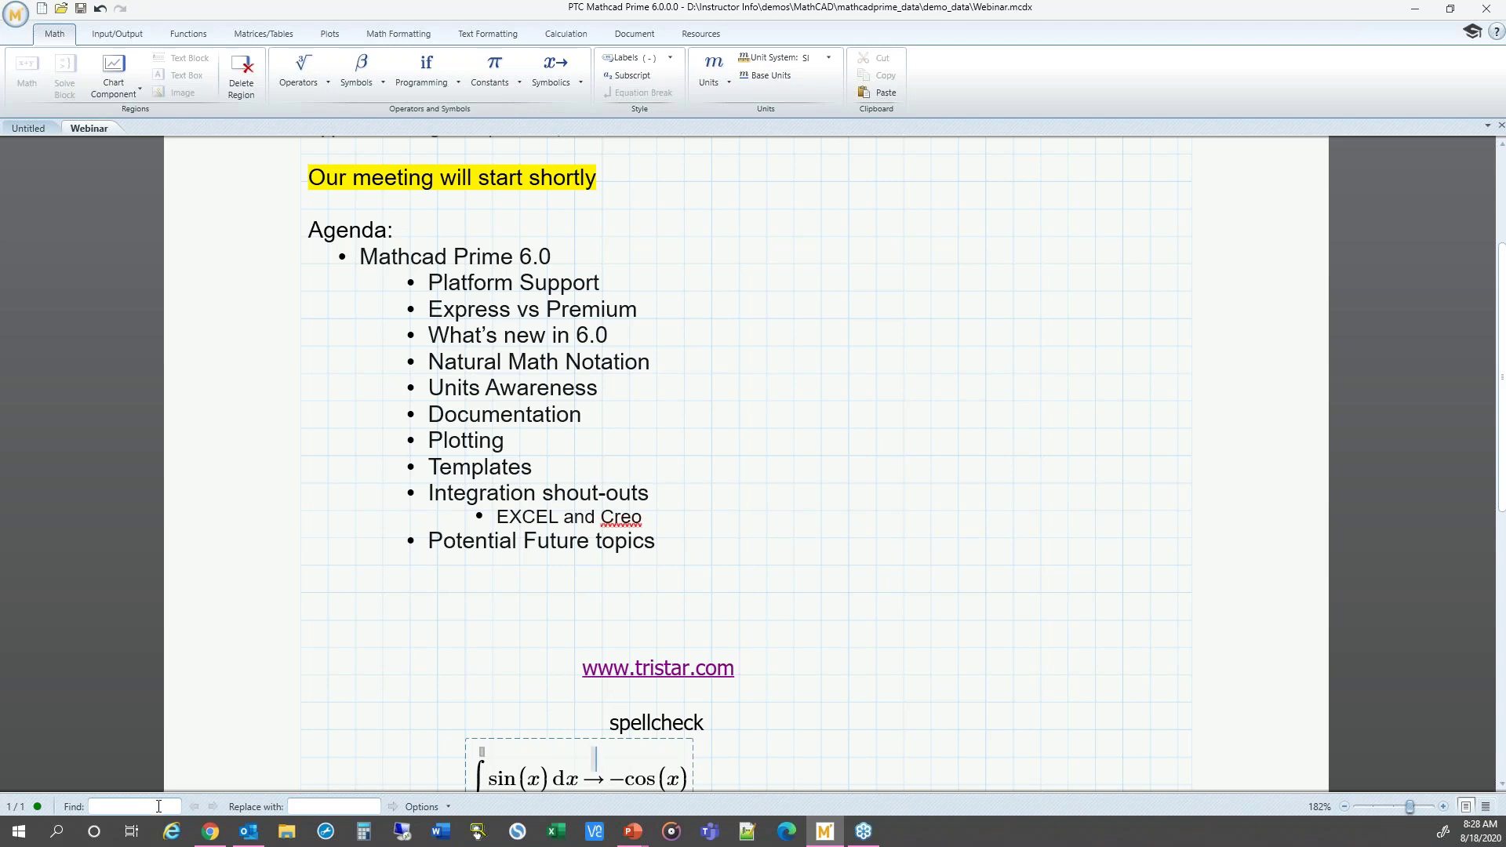
left_click(436, 810)
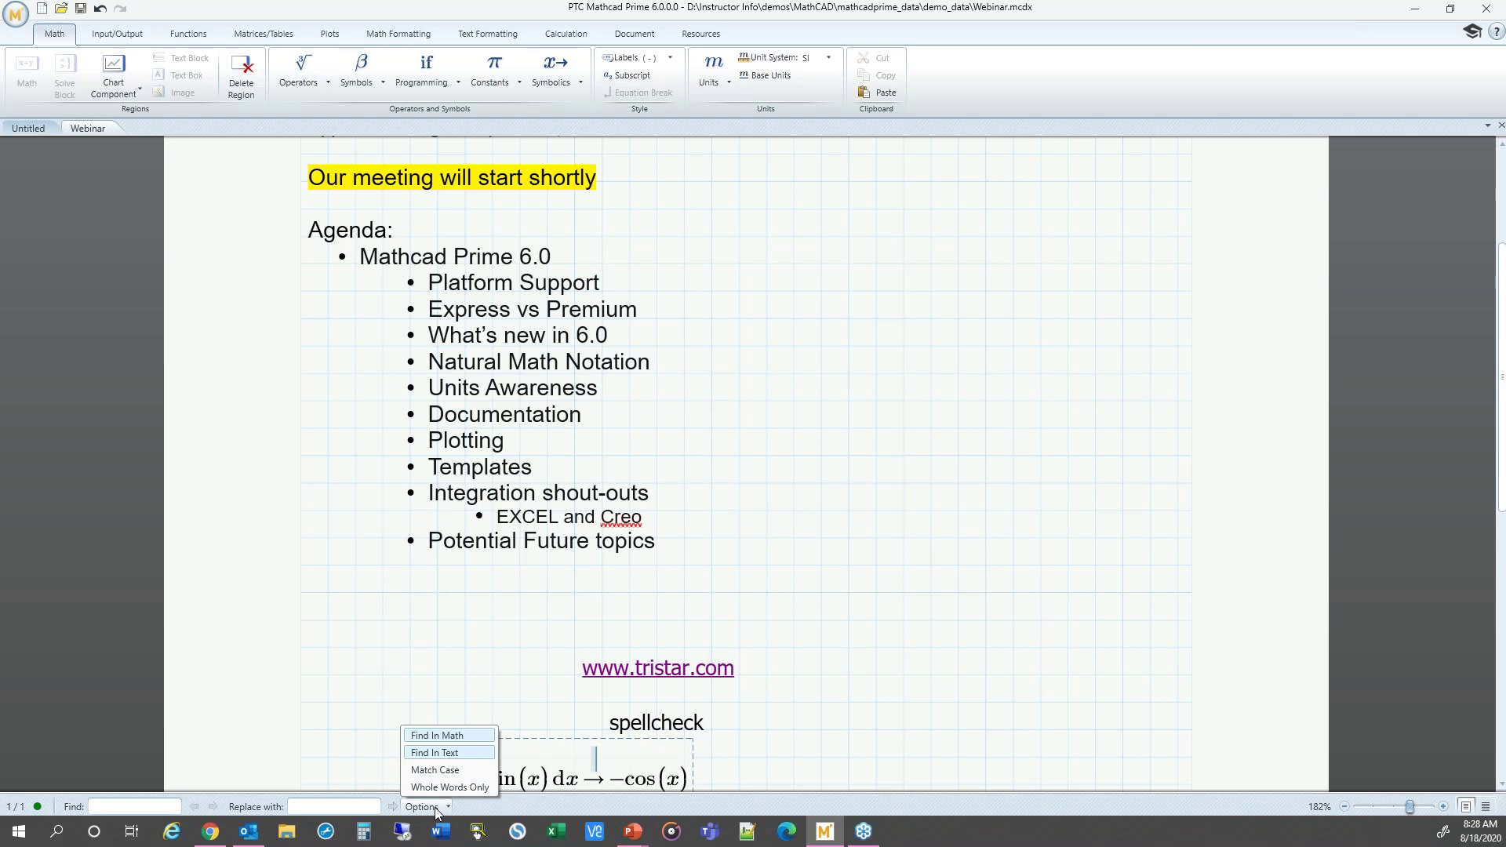
left_click(299, 706)
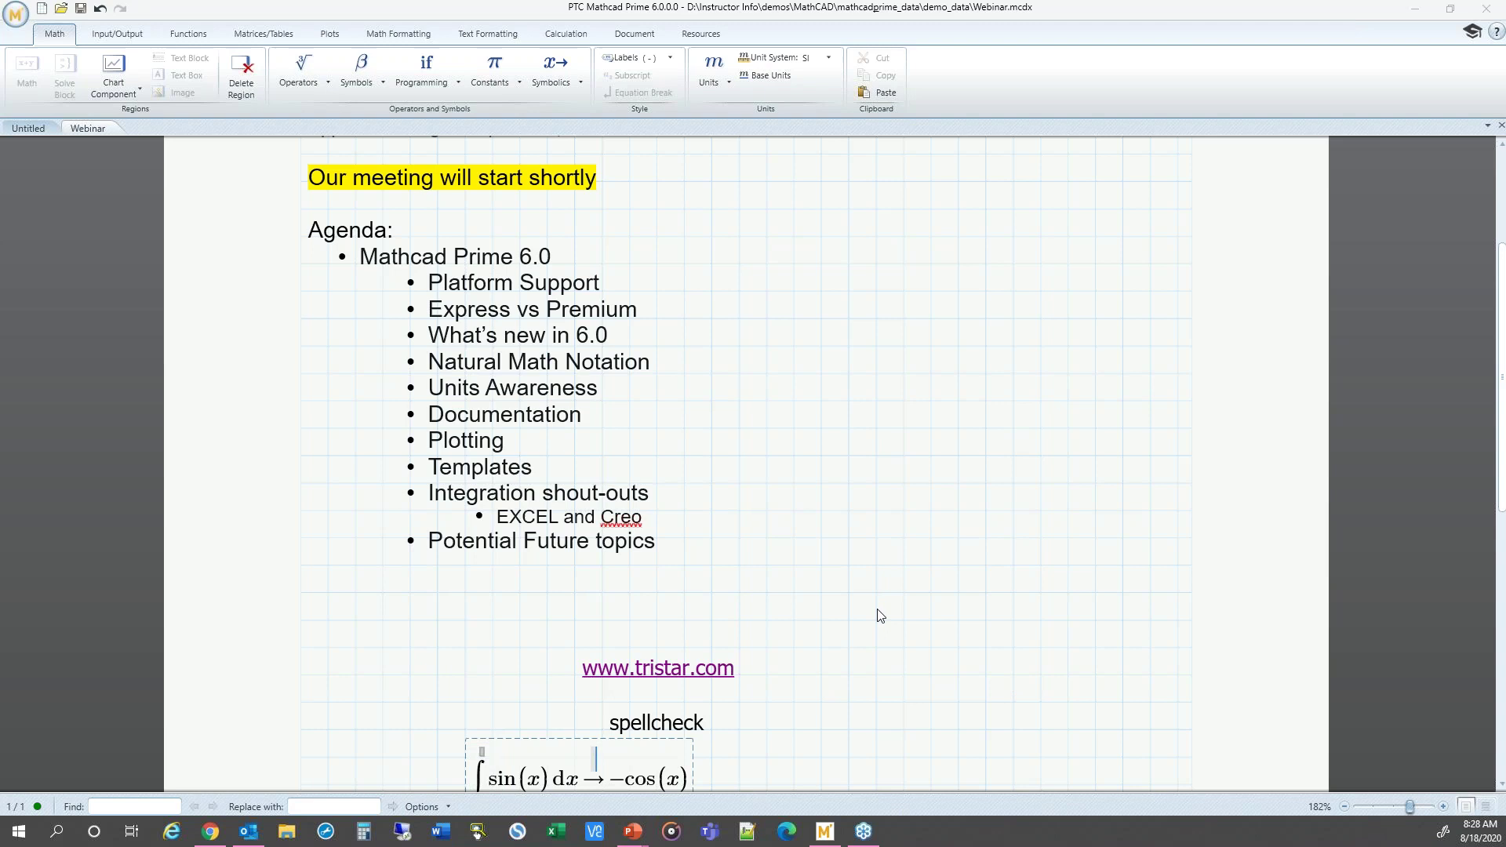
- Switch to the webinar presentation, advance to the Units and constants slide, and return to the Mathcad worksheet
key("alt+Tab")
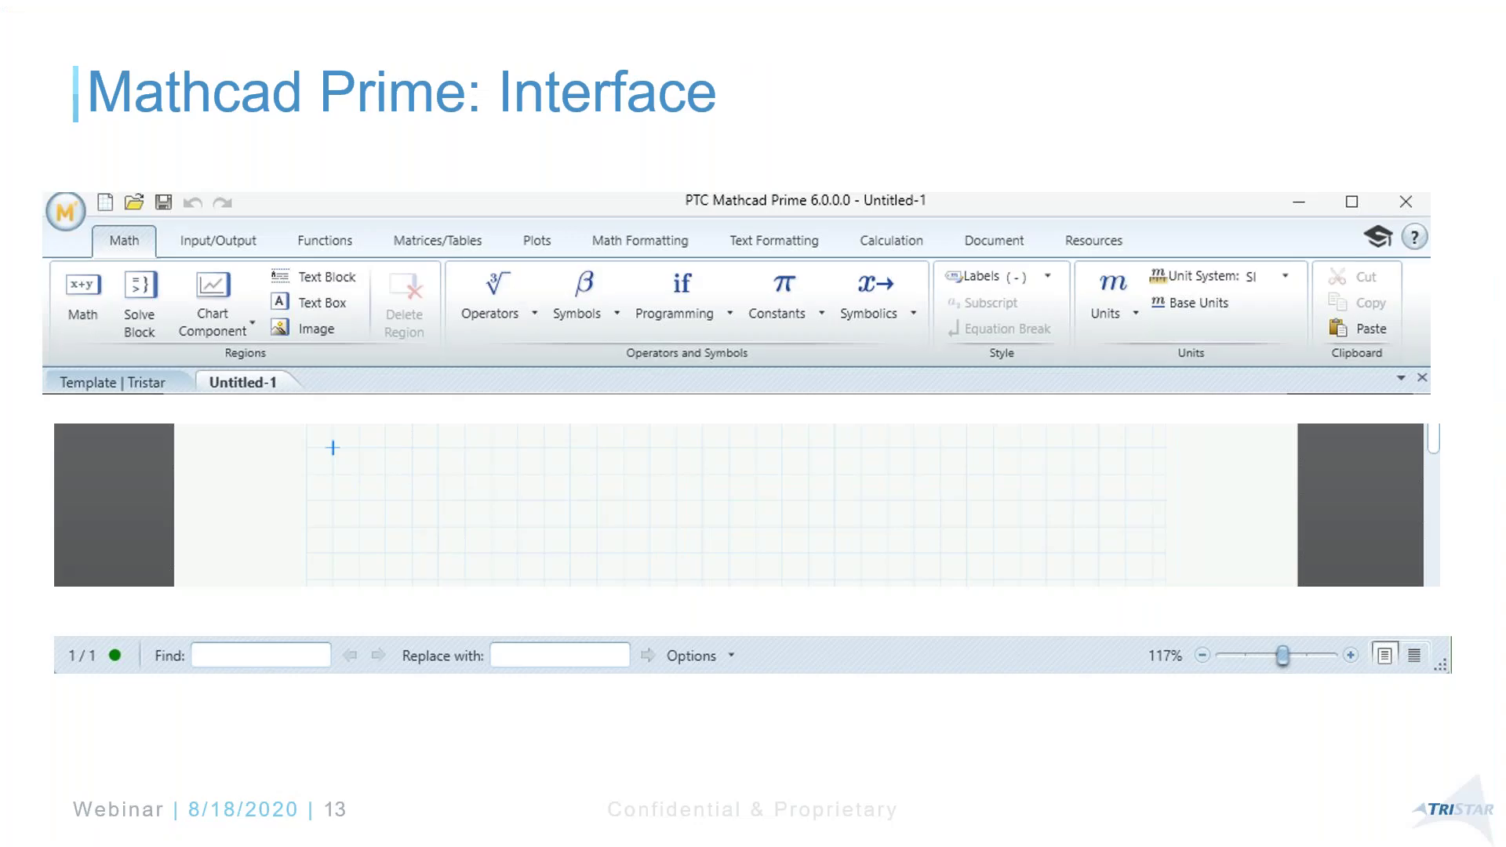
left_click(470, 397)
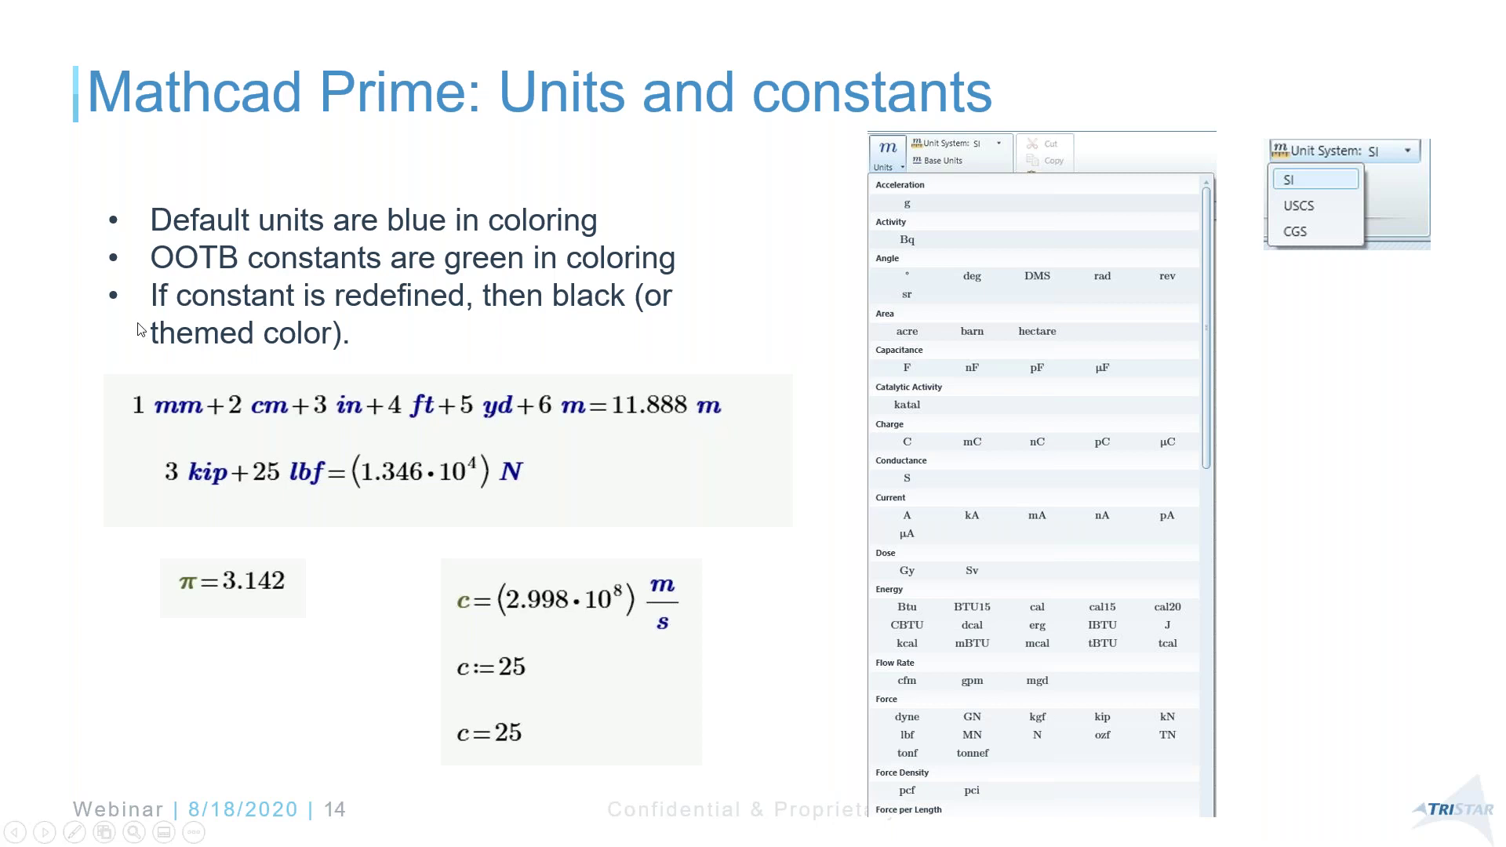
key("alt+Tab")
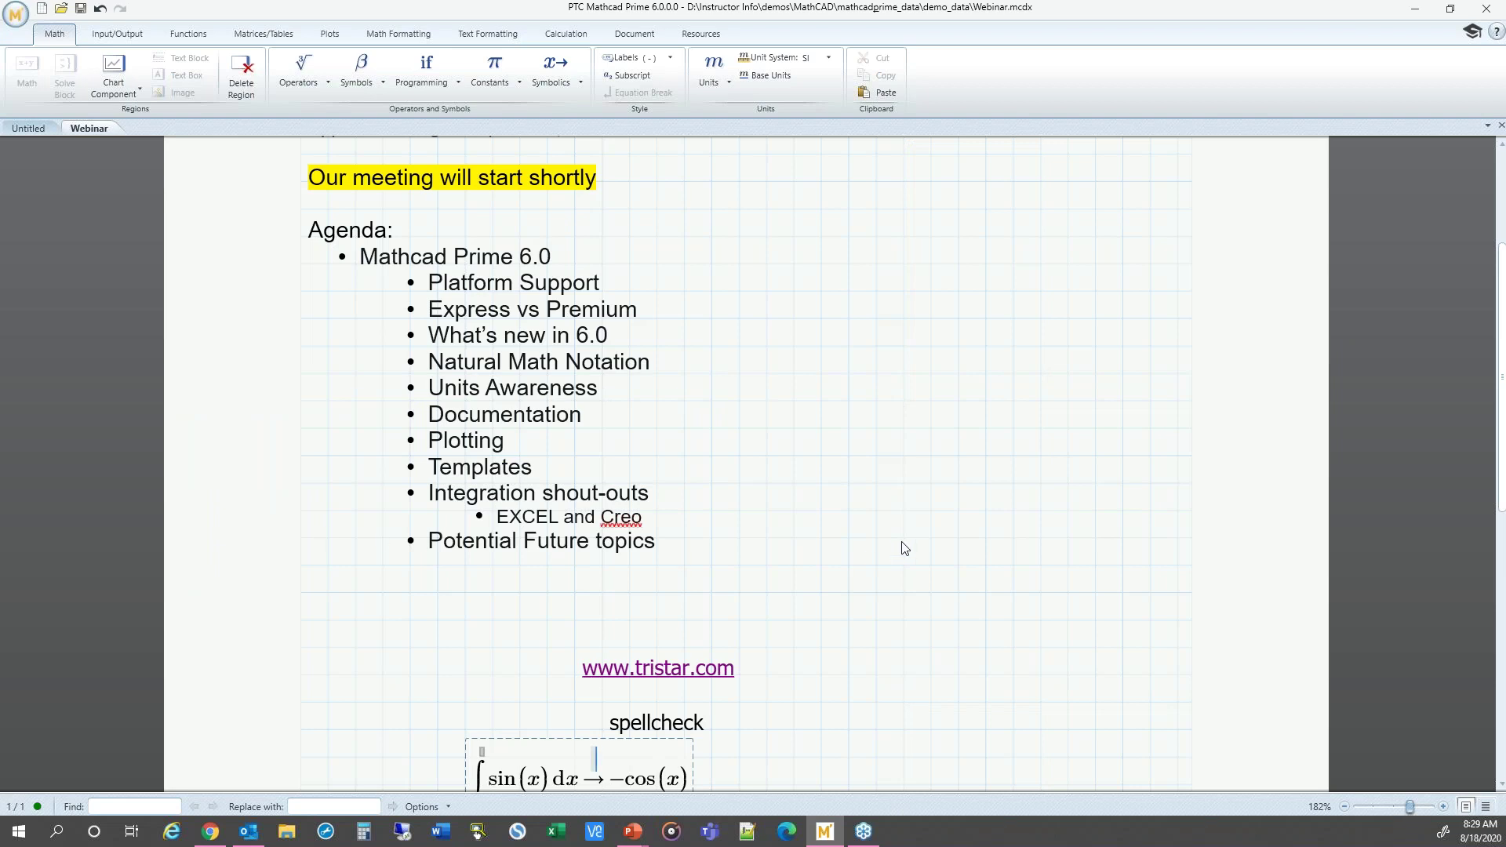
- Enter the expression 22 ft + 45 in + 6 furlong below the integral and evaluate it
scroll(860, 641, "down", 2)
scroll(860, 642, "down", 3)
left_click(465, 518)
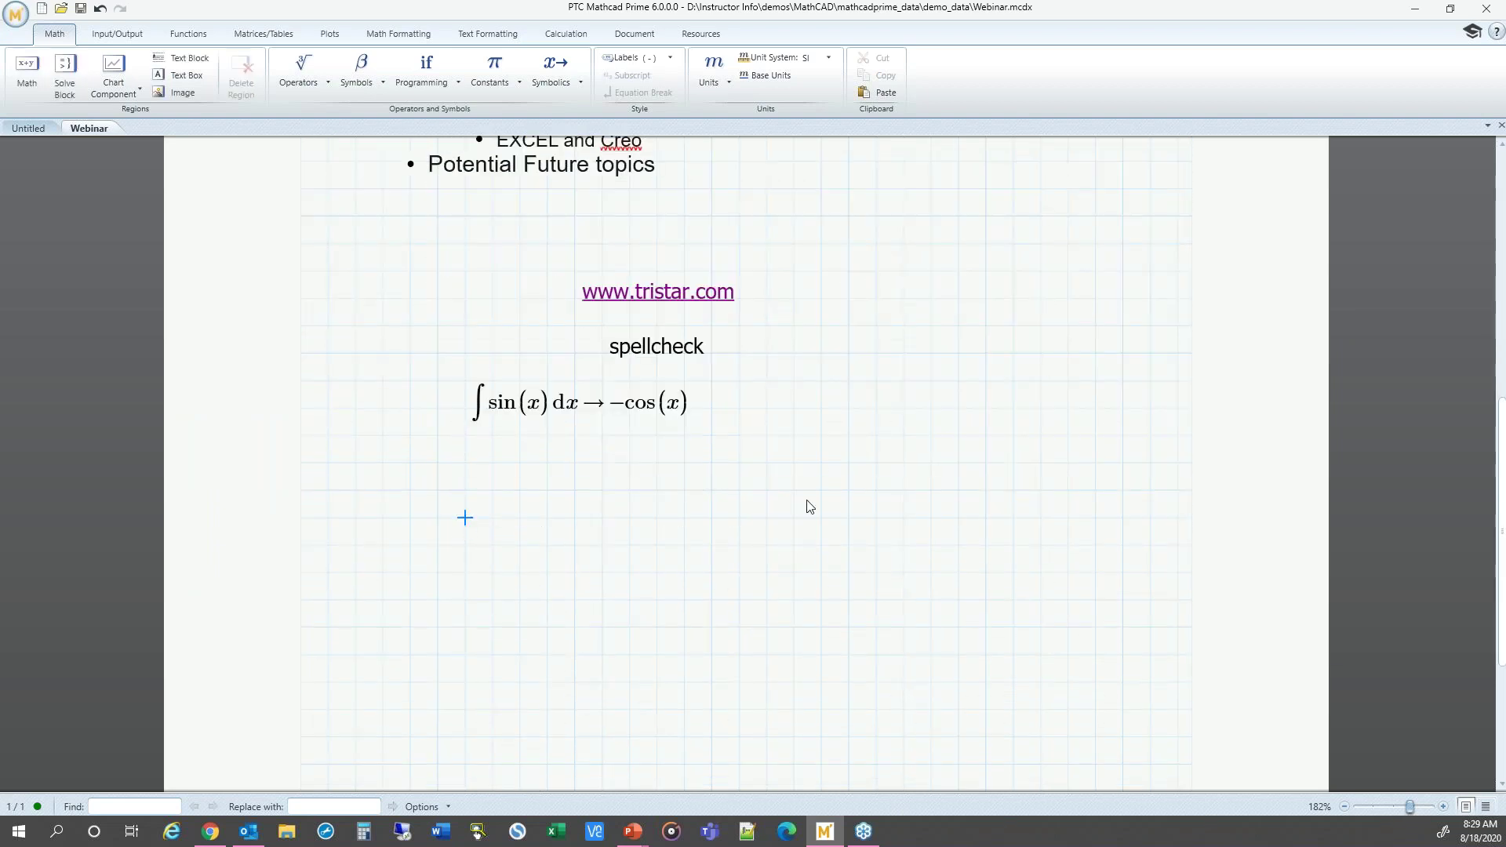
type("22")
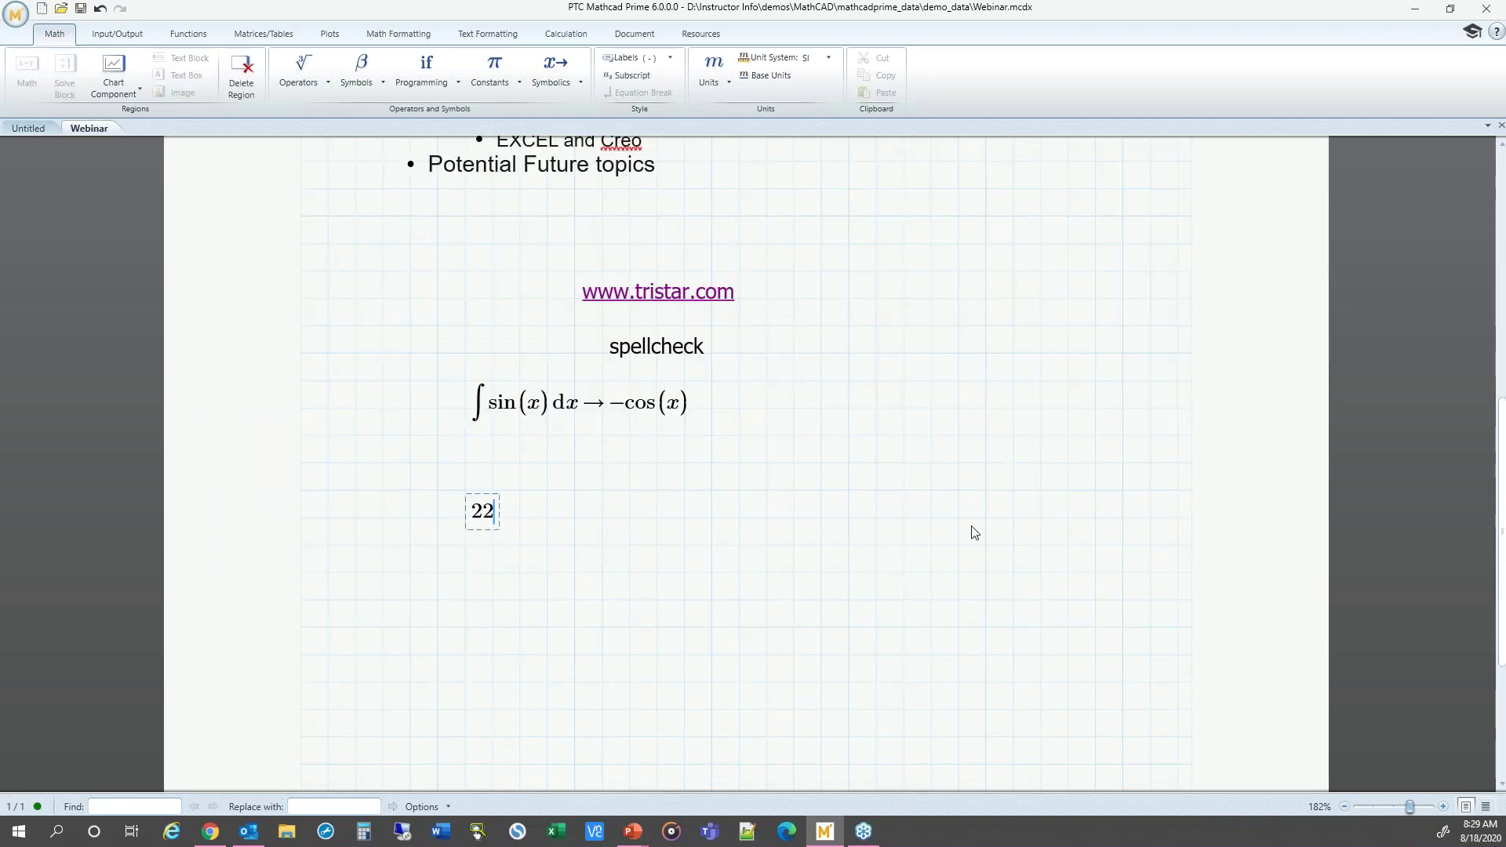
type("·ft+")
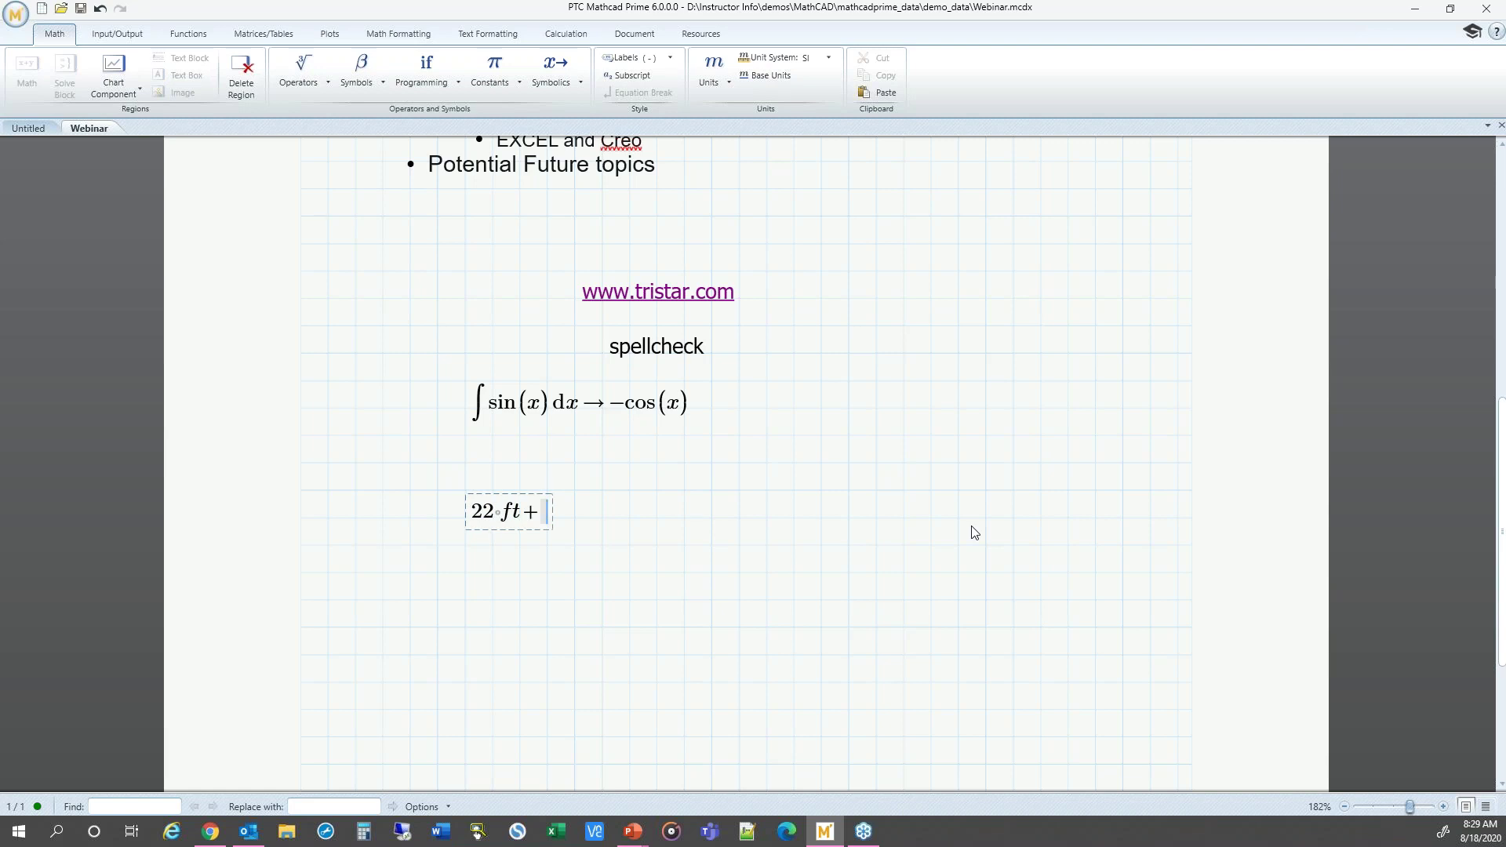
type("45·in+6·furlon")
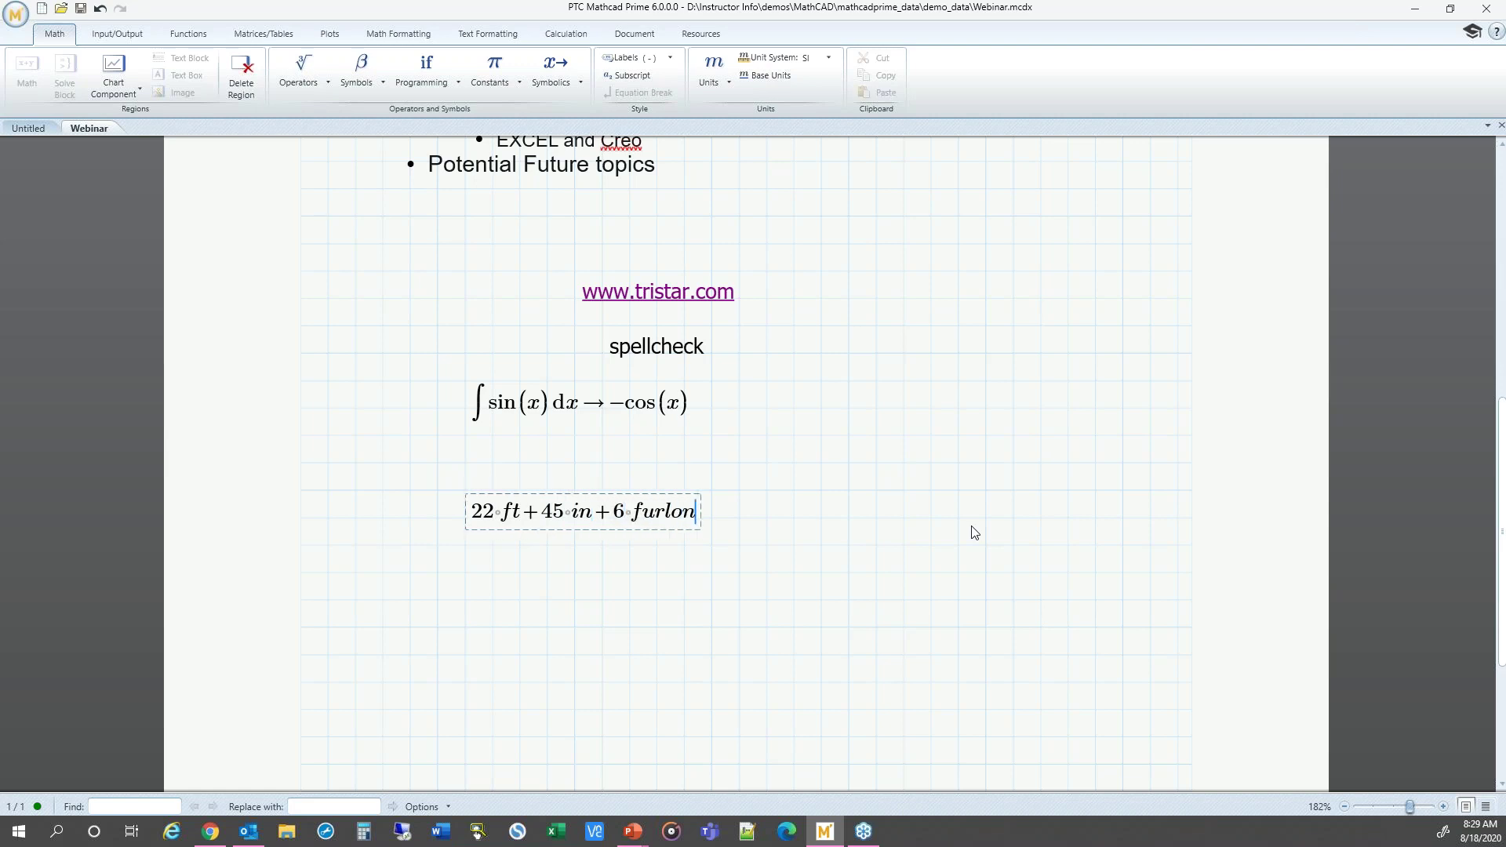
type("g=(1.215·10^3)·m")
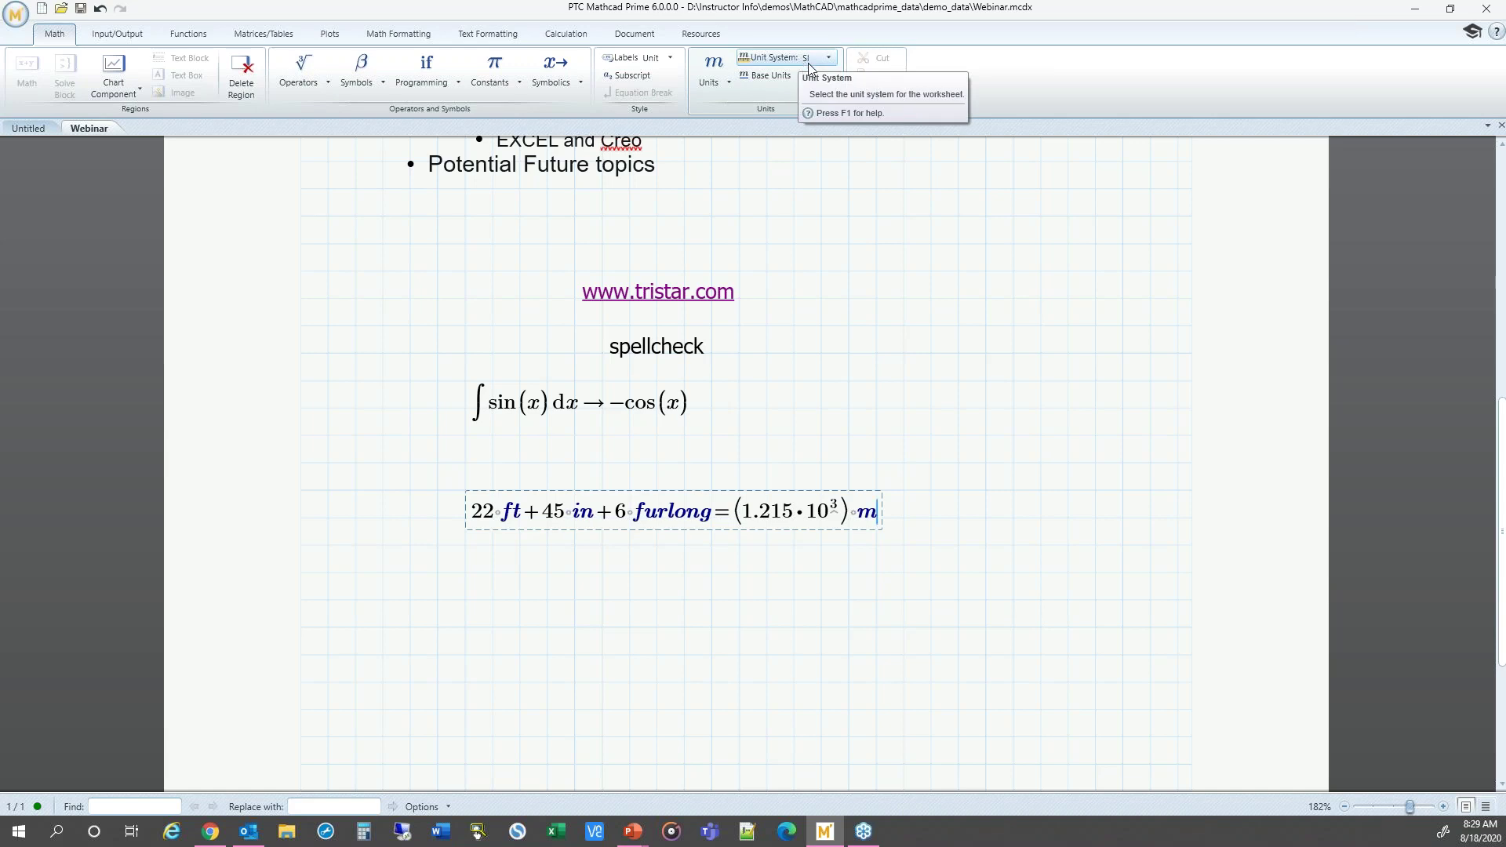
left_click(888, 609)
- Copy the evaluated length expression and paste three copies of it one below another under the original
left_click(632, 536)
left_click(654, 572)
left_click_drag(437, 469, 915, 545)
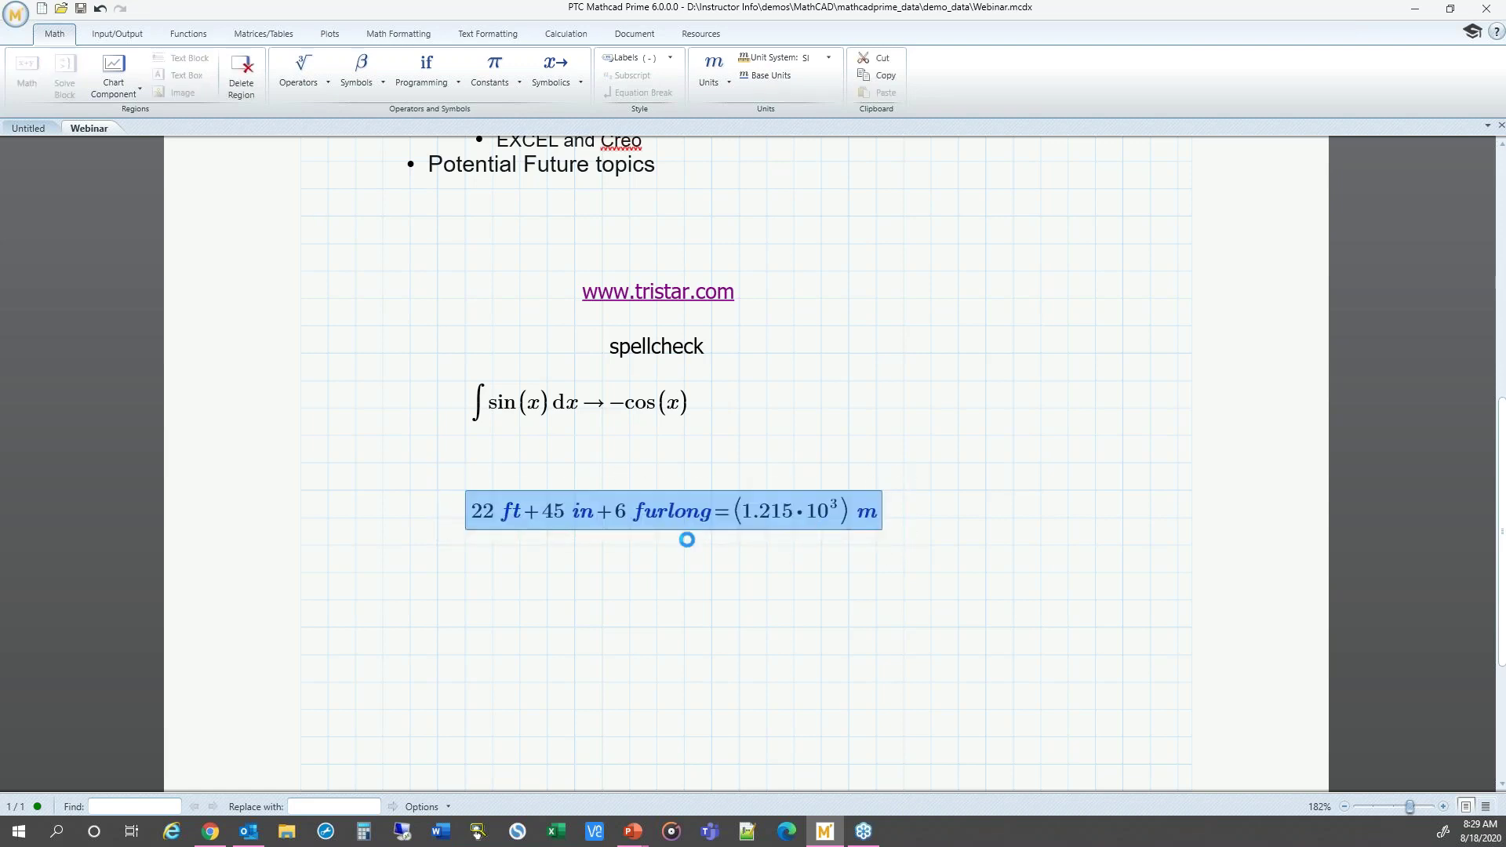
key("ctrl+c")
left_click(481, 584)
key("ctrl+v")
left_click(503, 626)
key("ctrl+v")
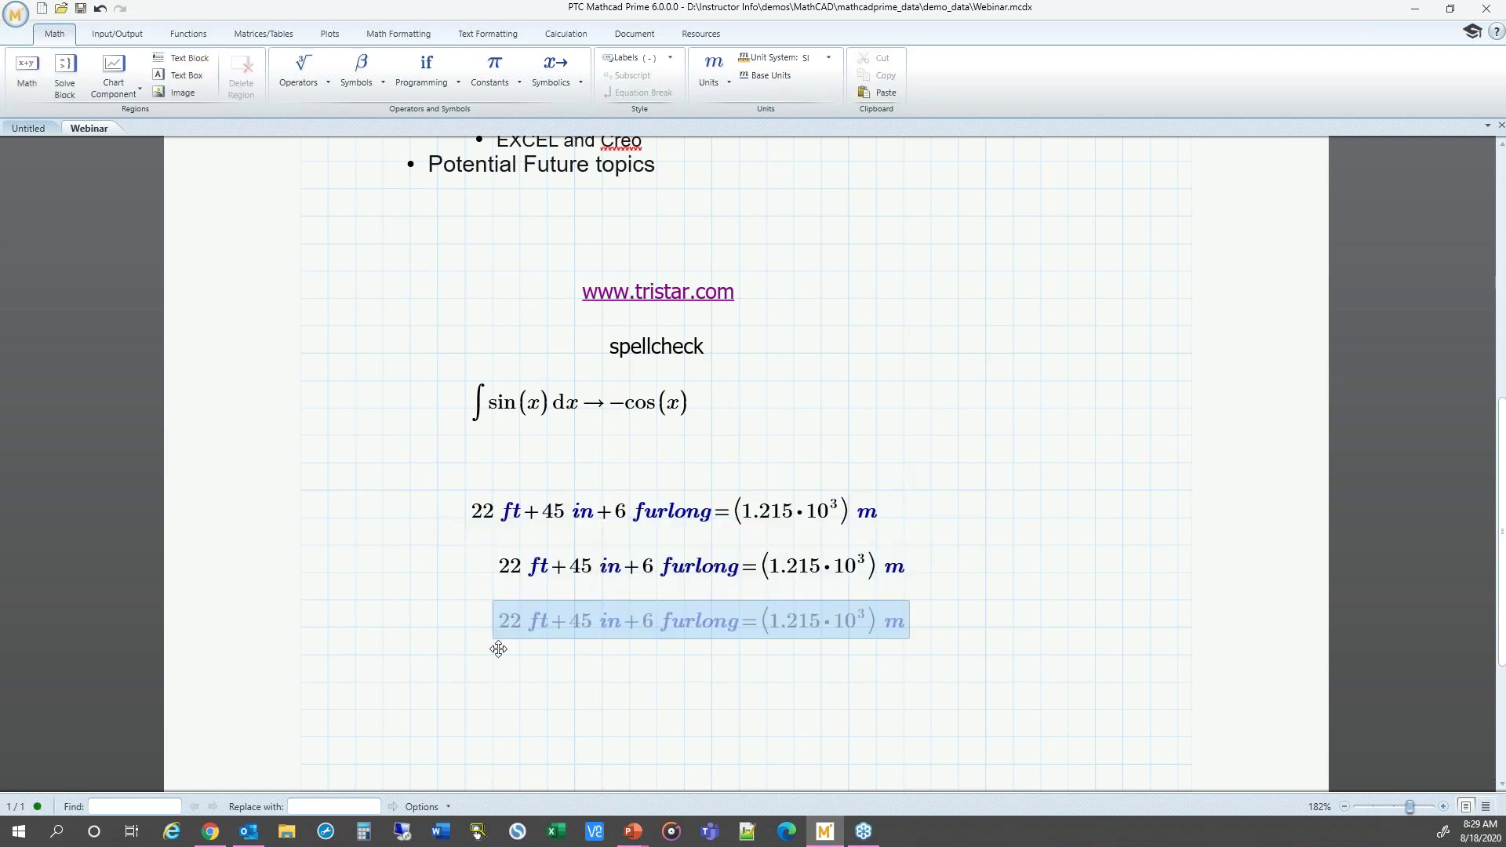
left_click(495, 687)
key("ctrl+v")
left_click(986, 490)
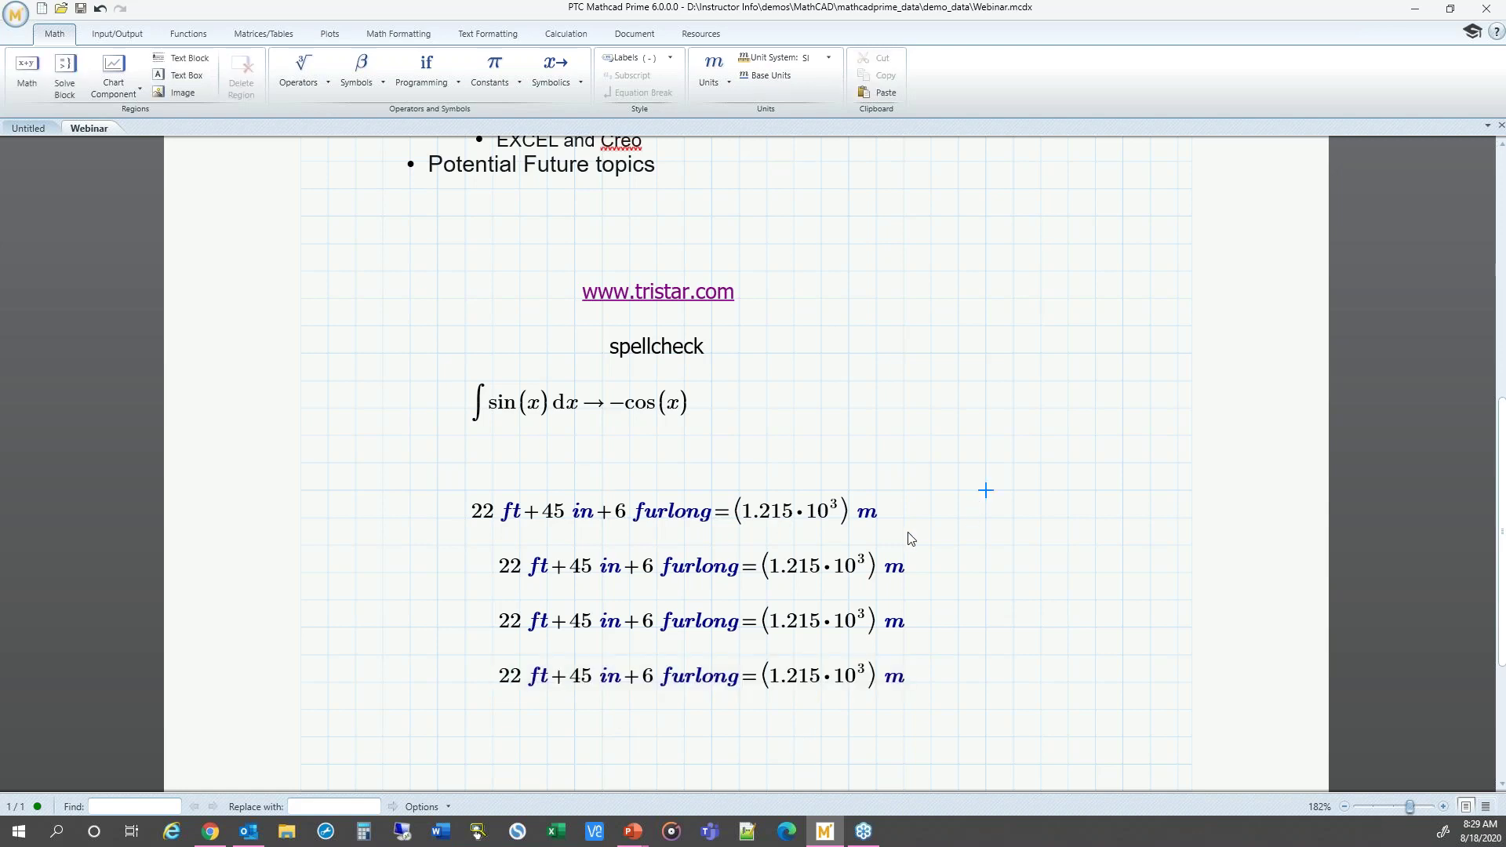
- In the second length expression, change the unit of the 45 term to s and recalculate
left_click(609, 569)
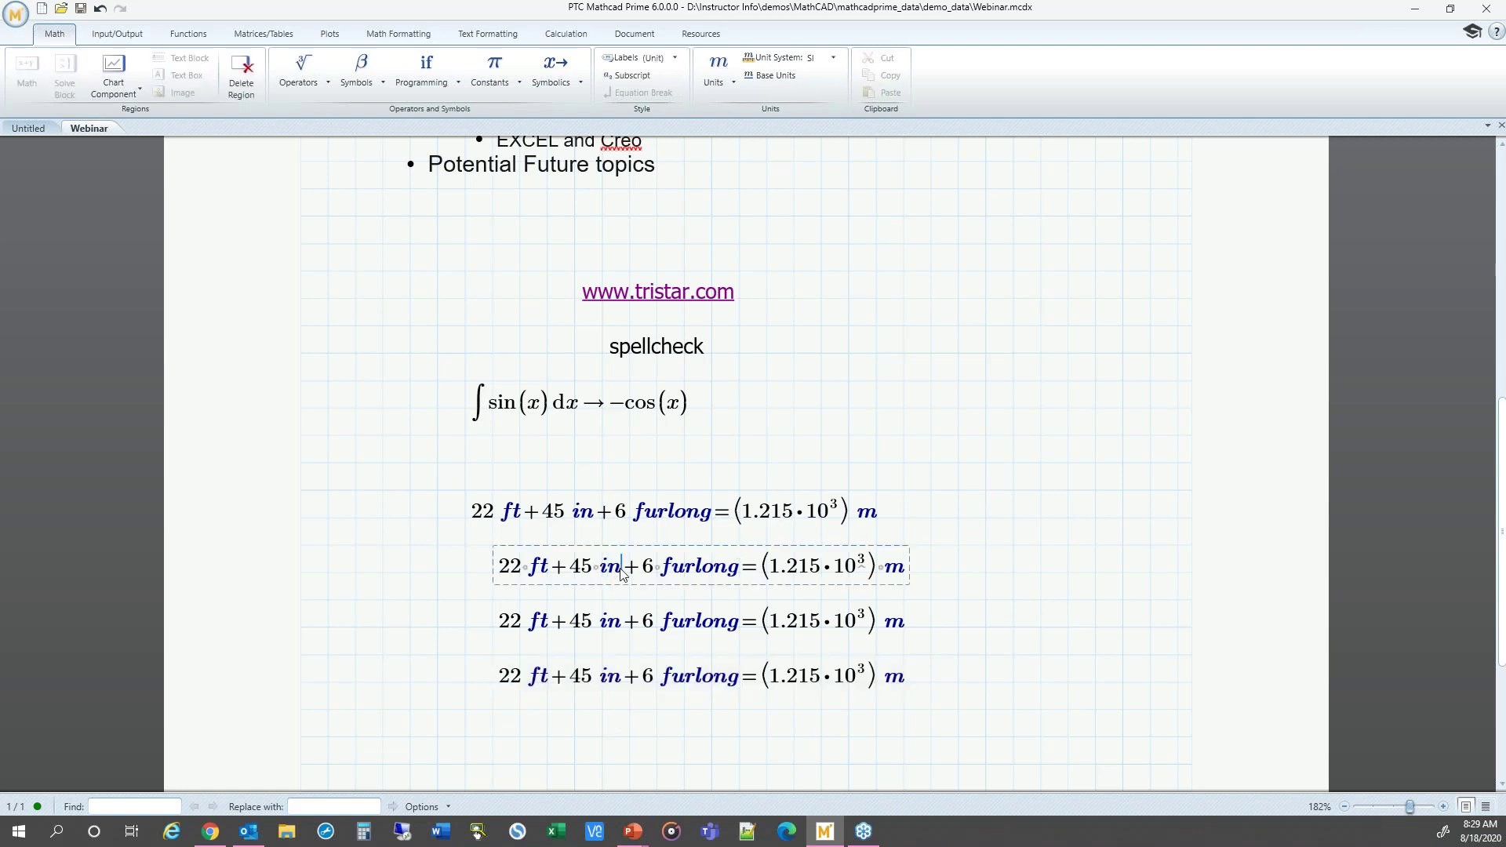
double_click(610, 571)
type("s")
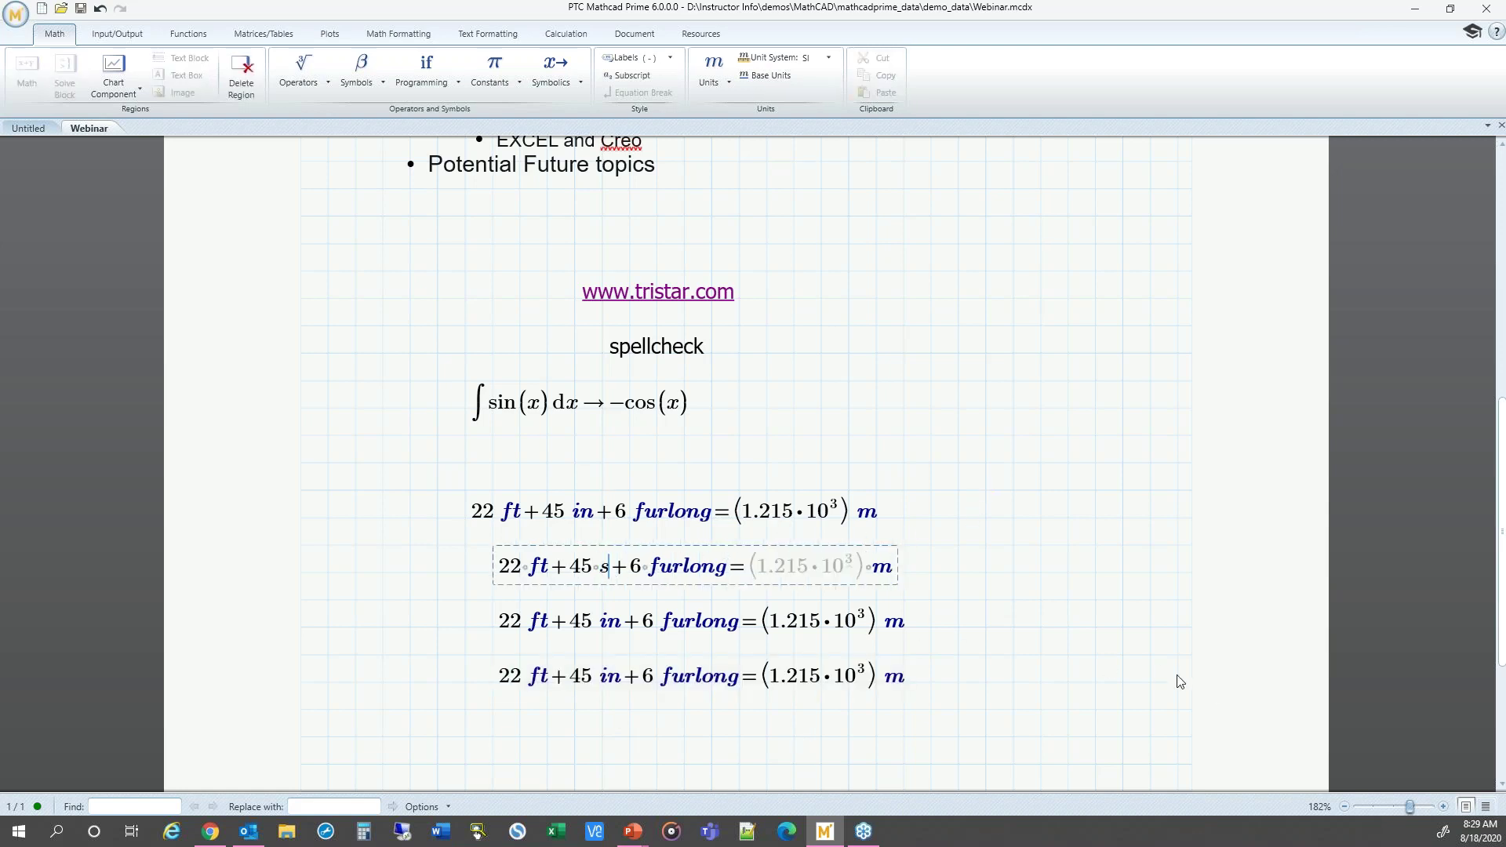
left_click(1123, 655)
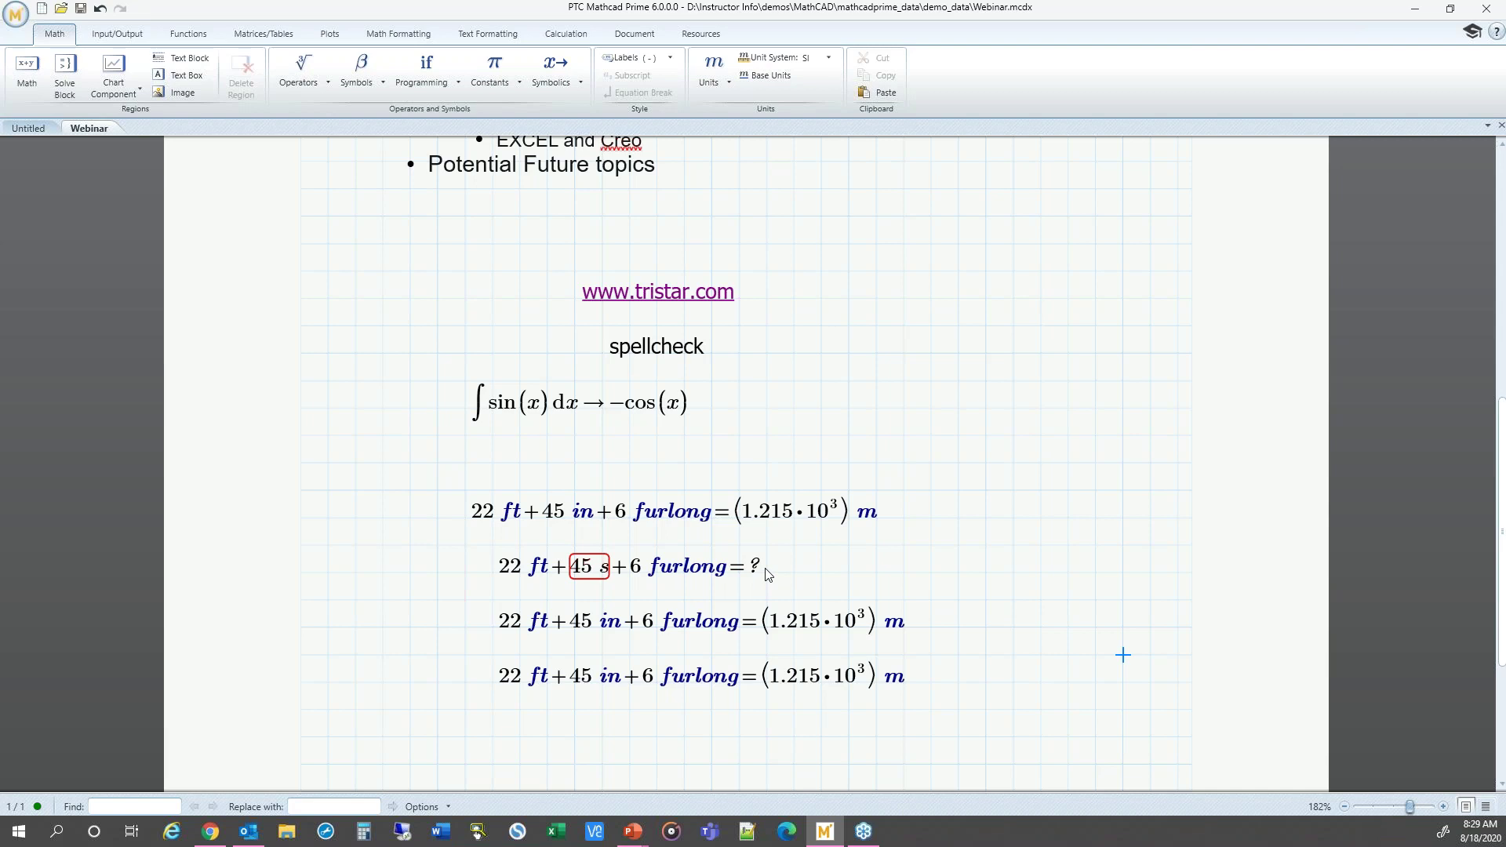
- Change the unit of the 45 term in the second expression back to in and recalculate
left_click(611, 575)
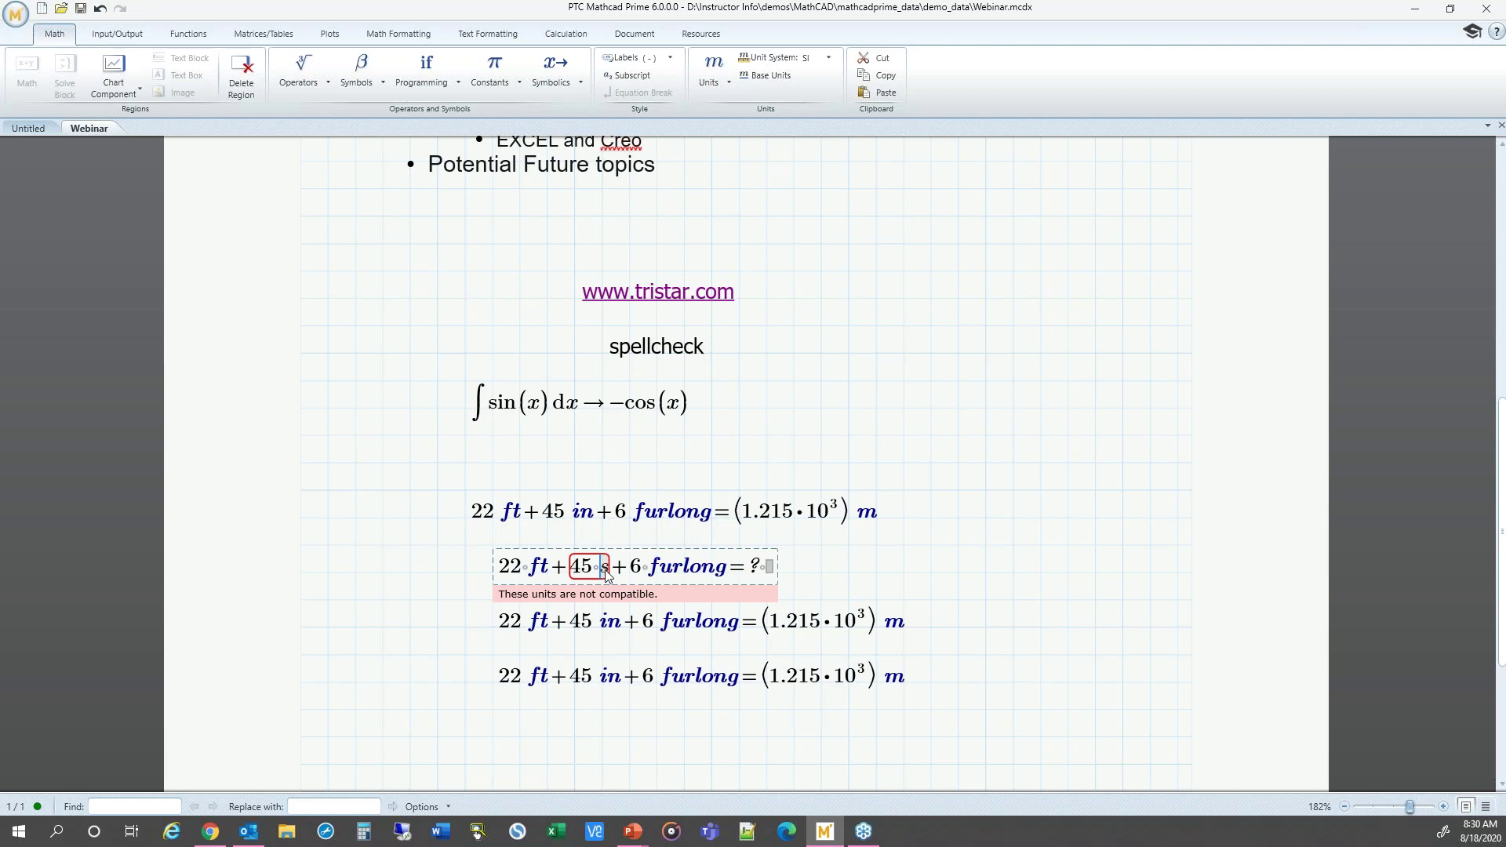
double_click(606, 576)
type("in")
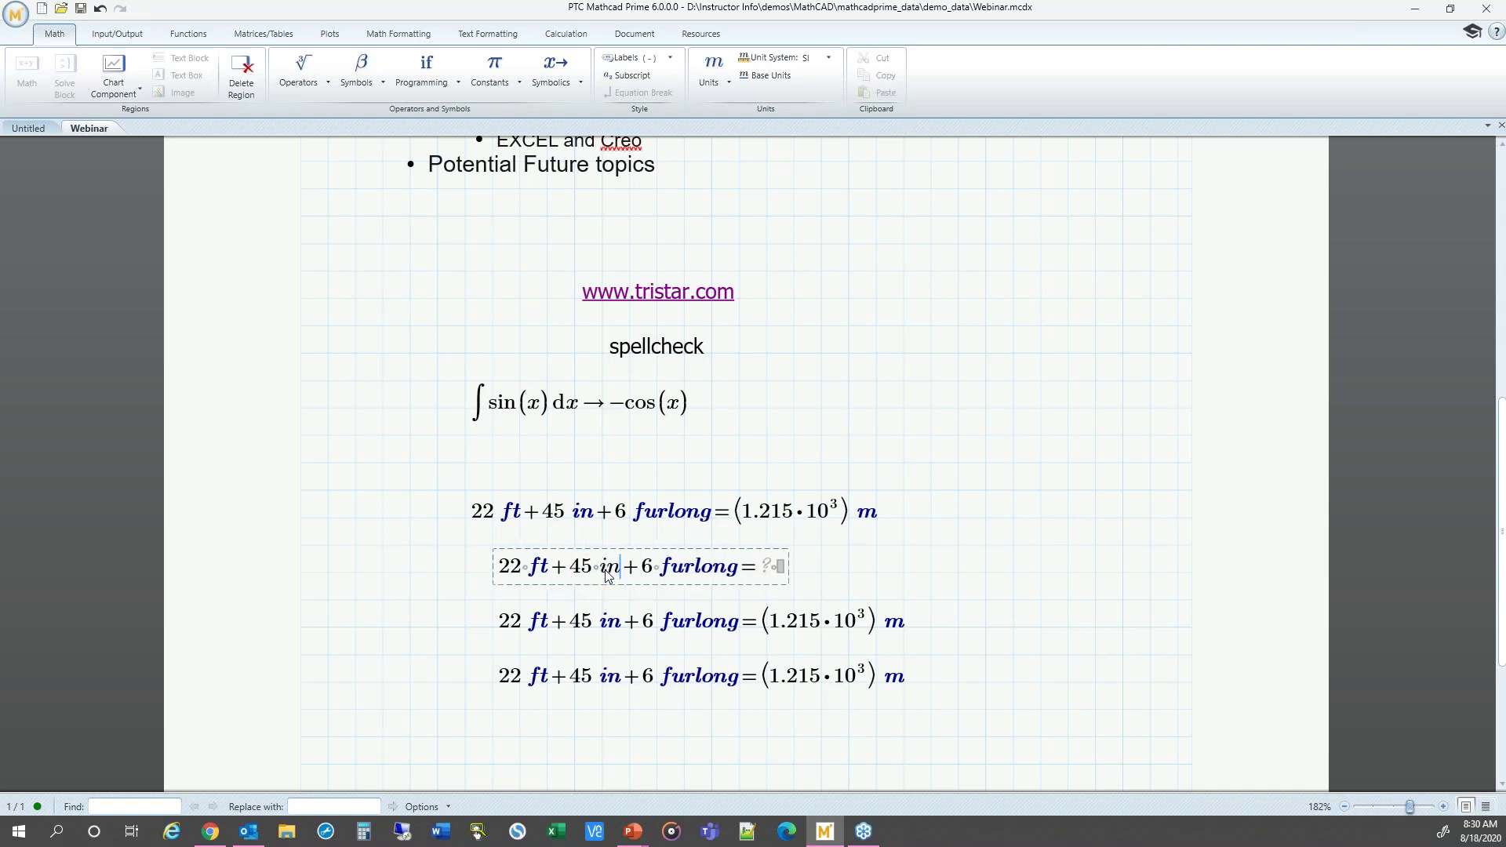
left_click(412, 596)
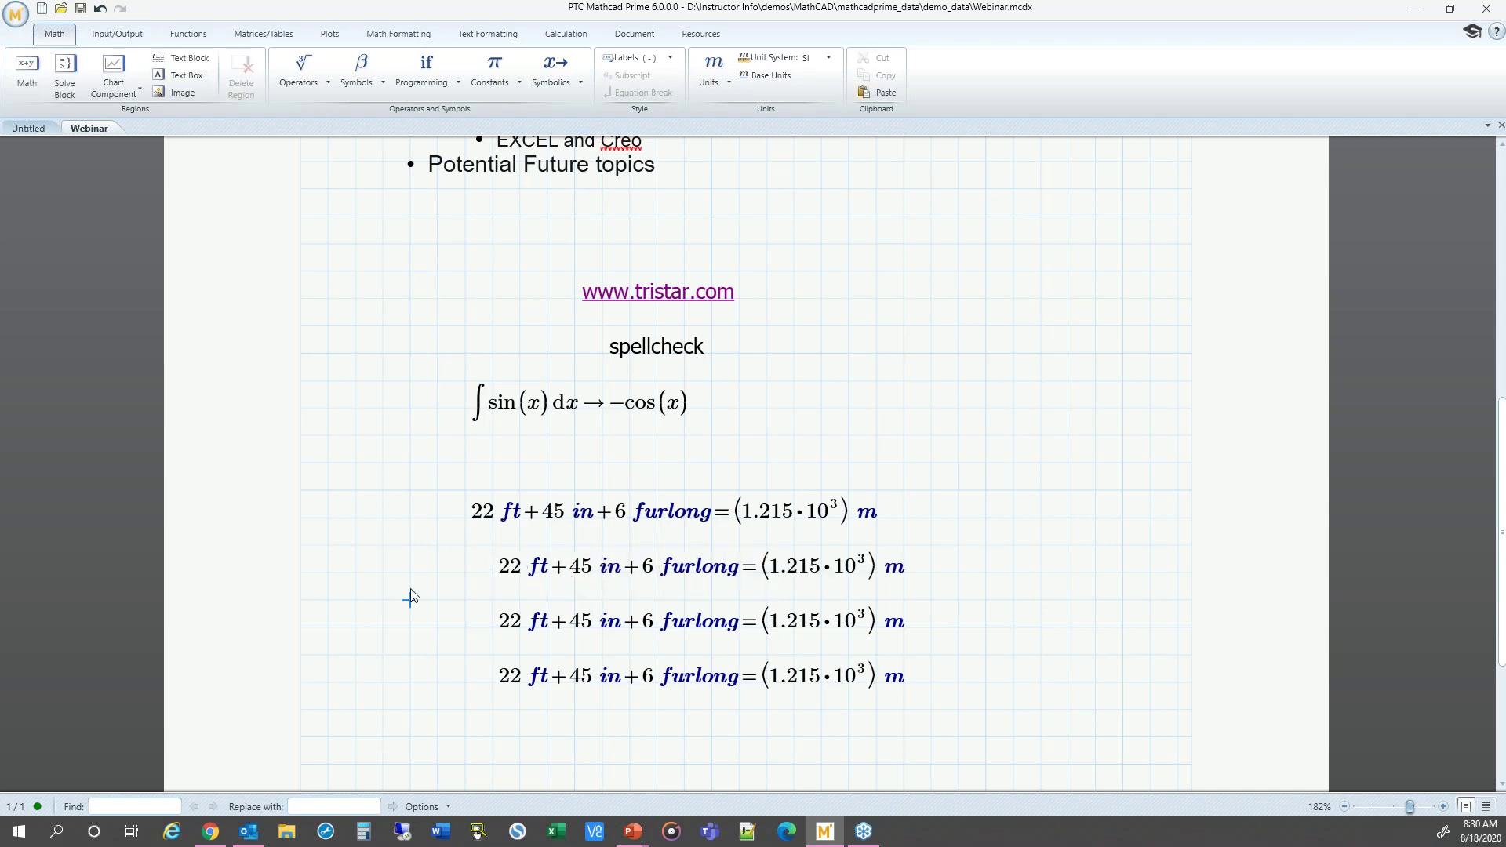
- Set the result unit of the second length expression to ft
left_click(904, 572)
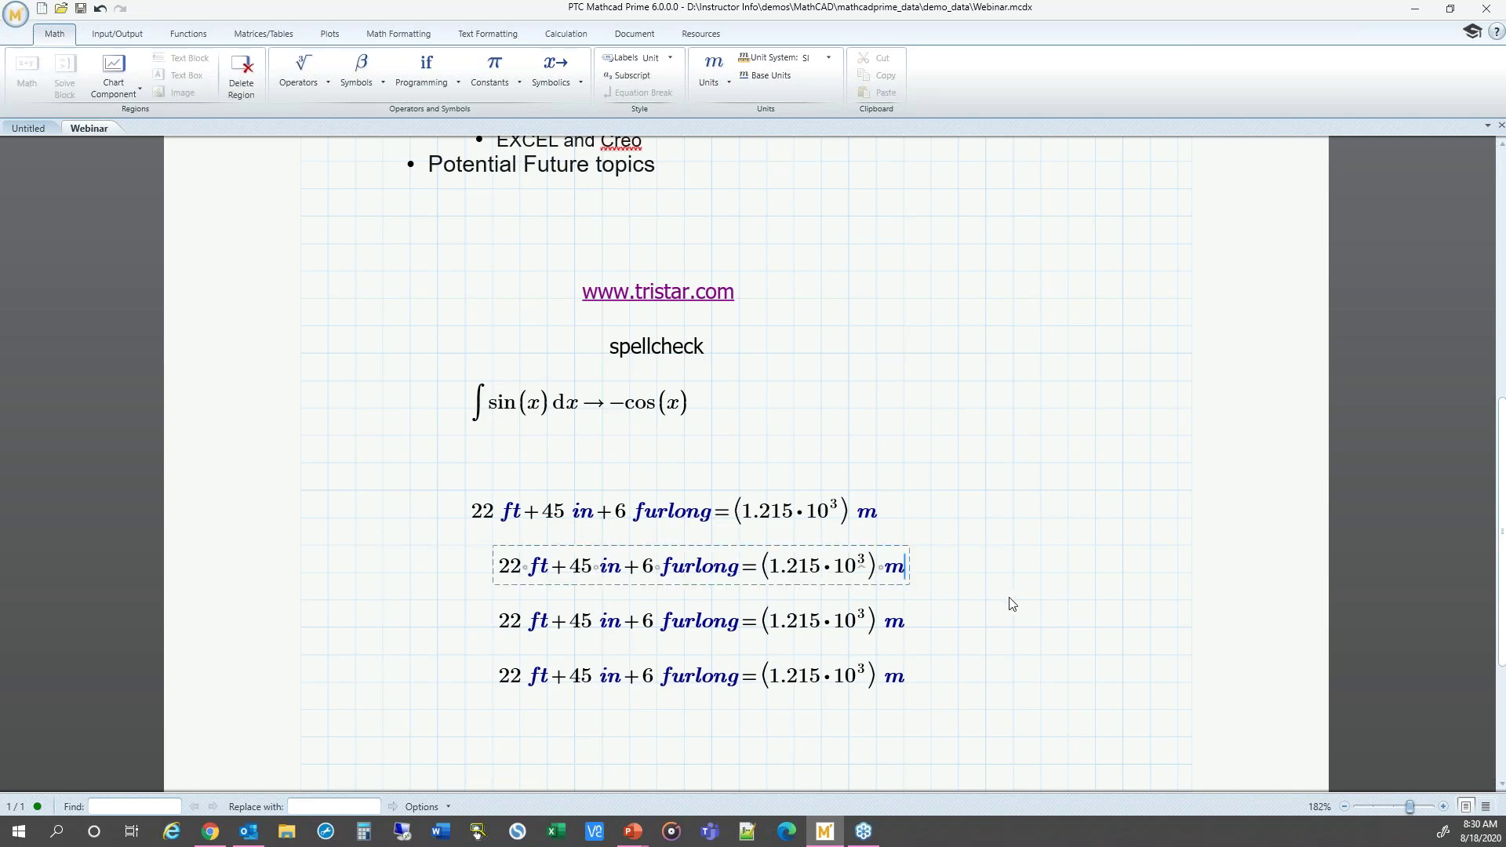
key("BackSpace")
type("ft")
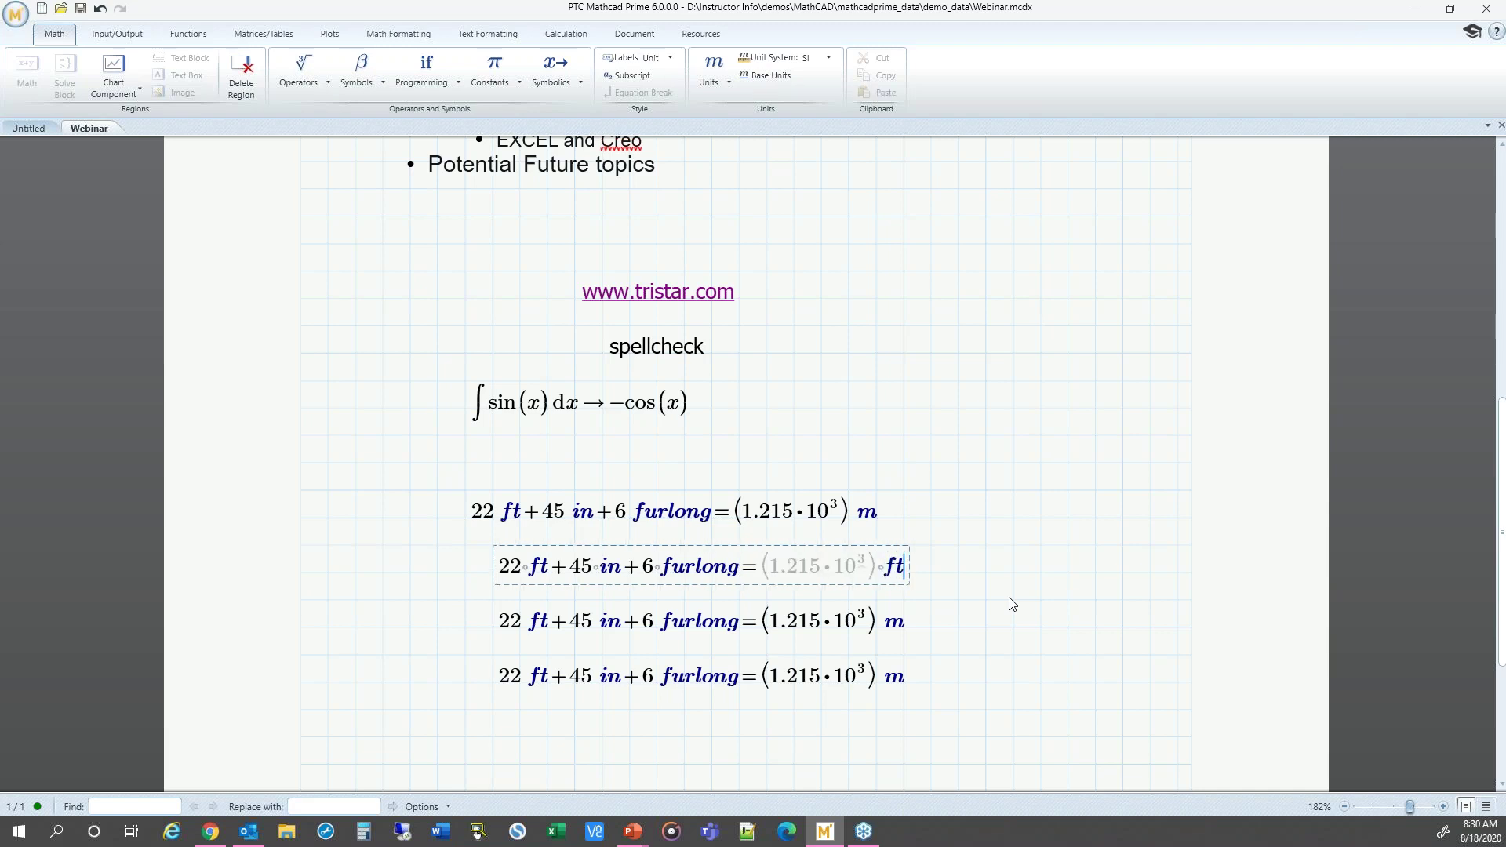
left_click(1068, 573)
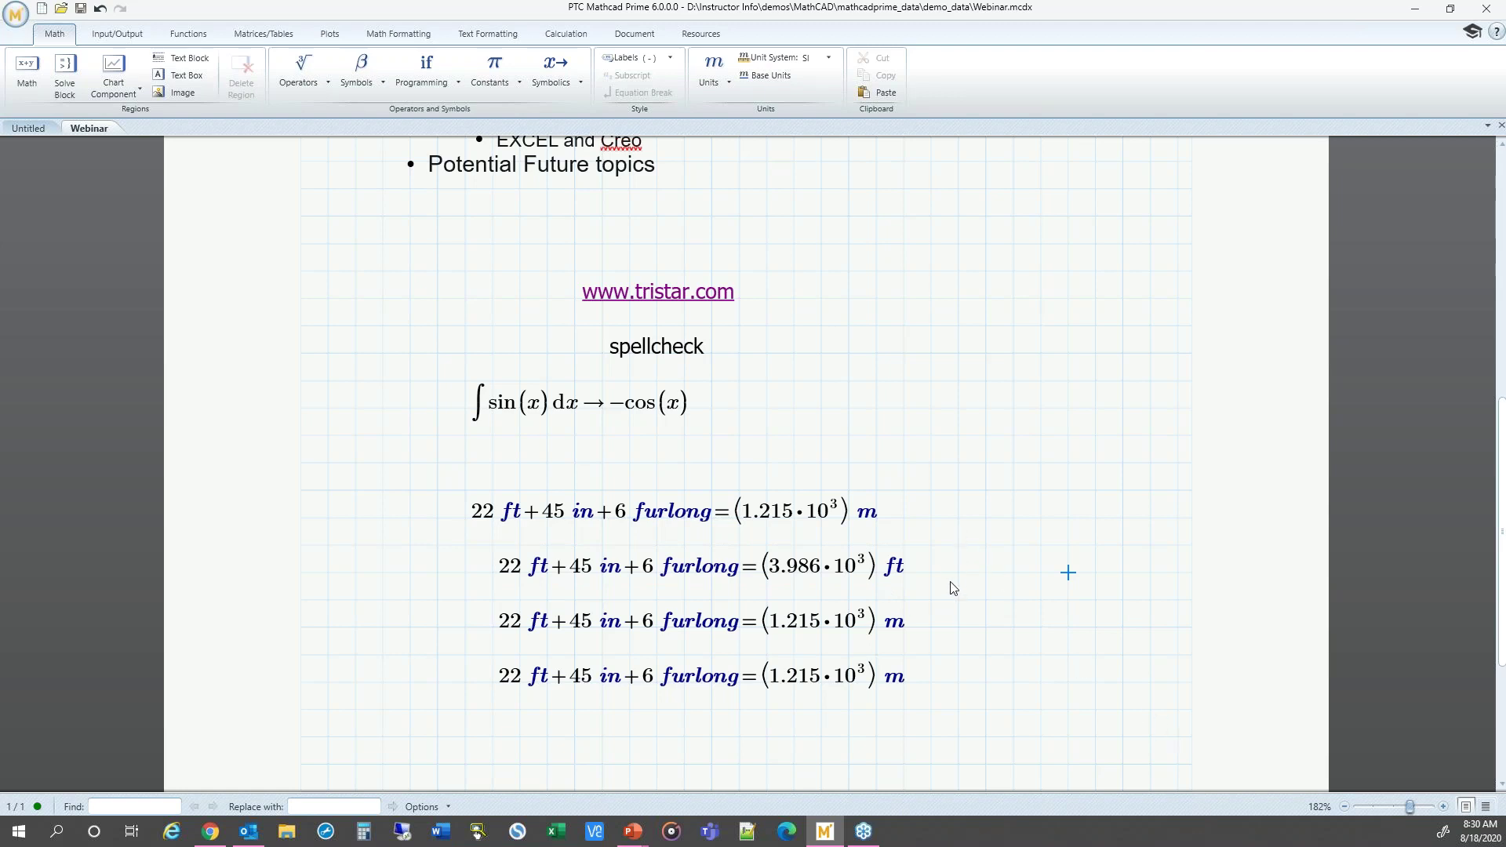
- Set the worksheet's unit system to USCS, and change it to CGS
left_click(829, 58)
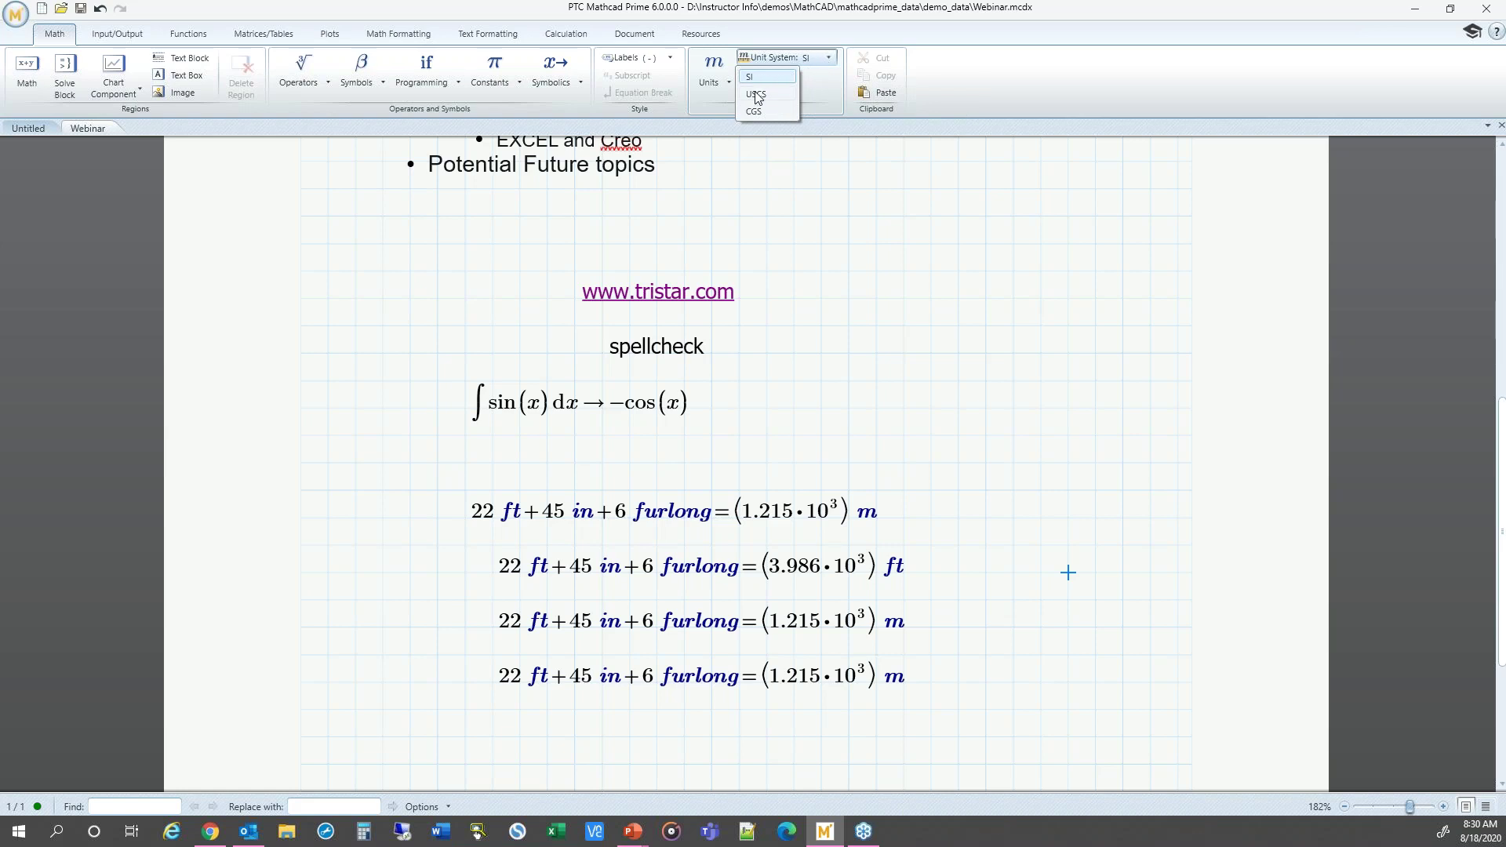
left_click(765, 95)
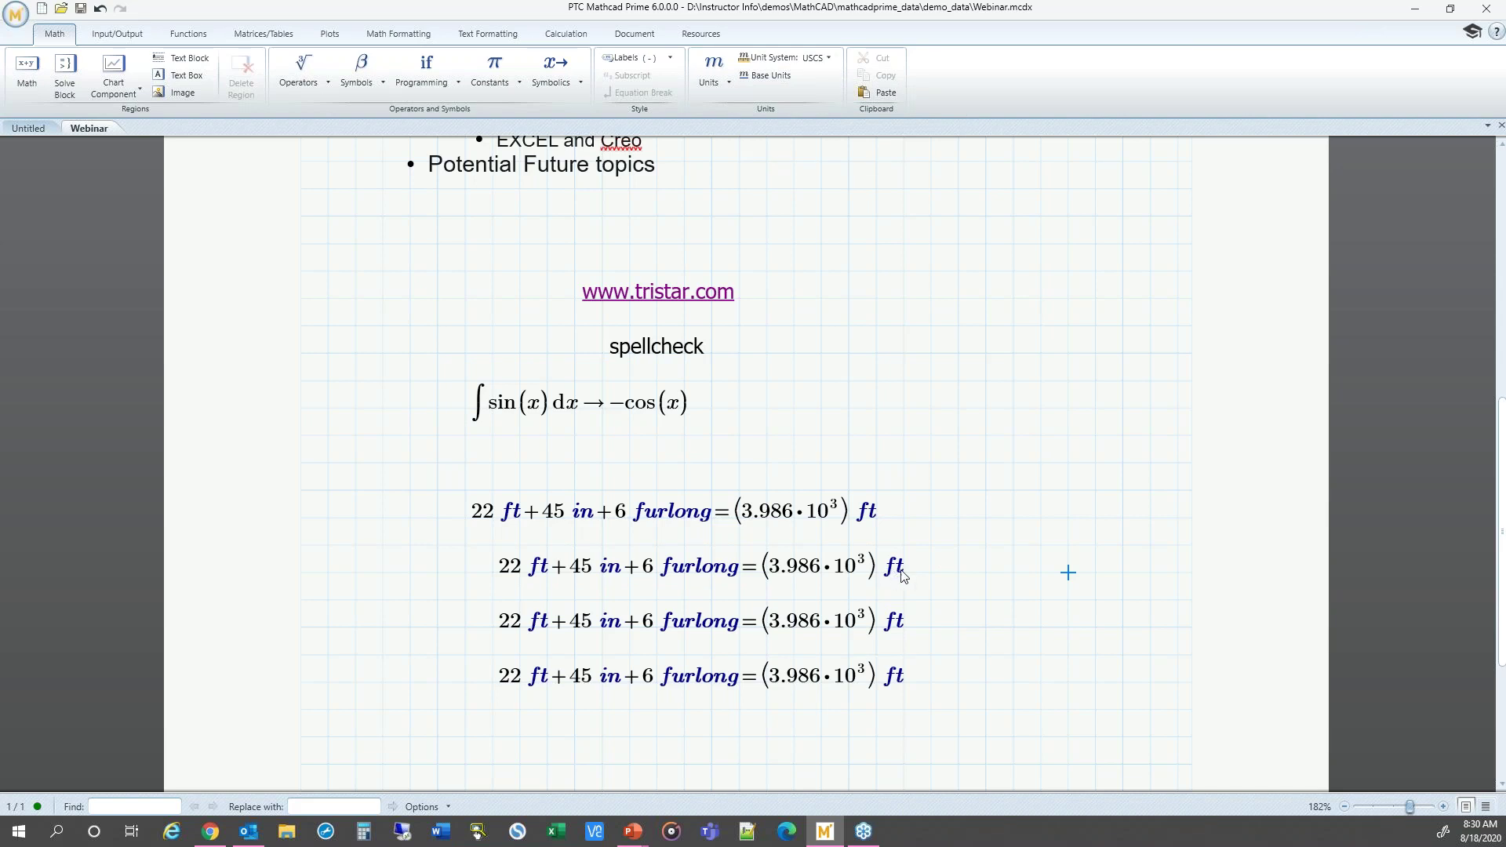
left_click(823, 59)
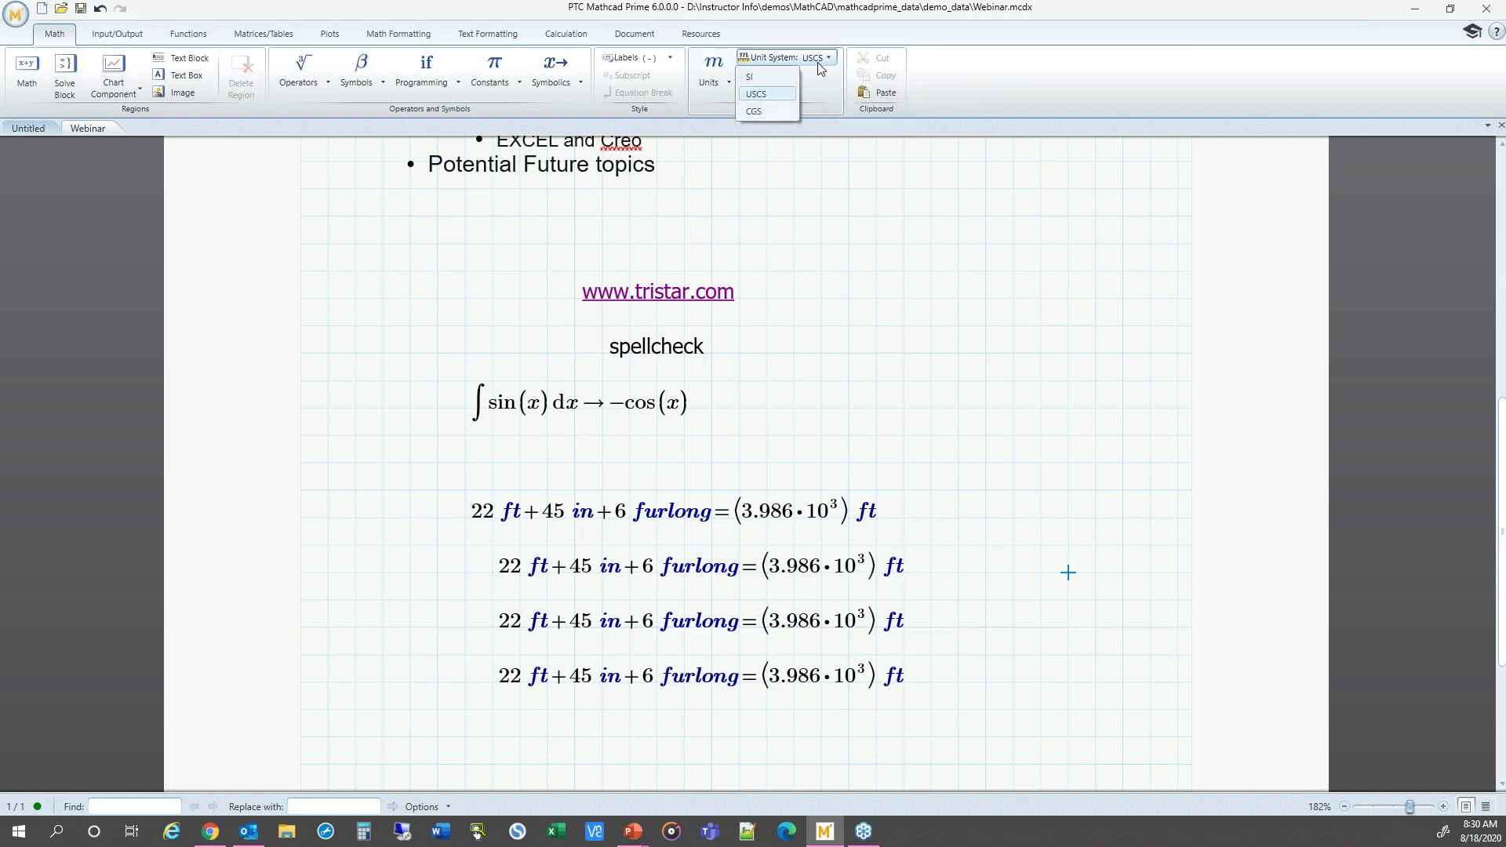
left_click(760, 114)
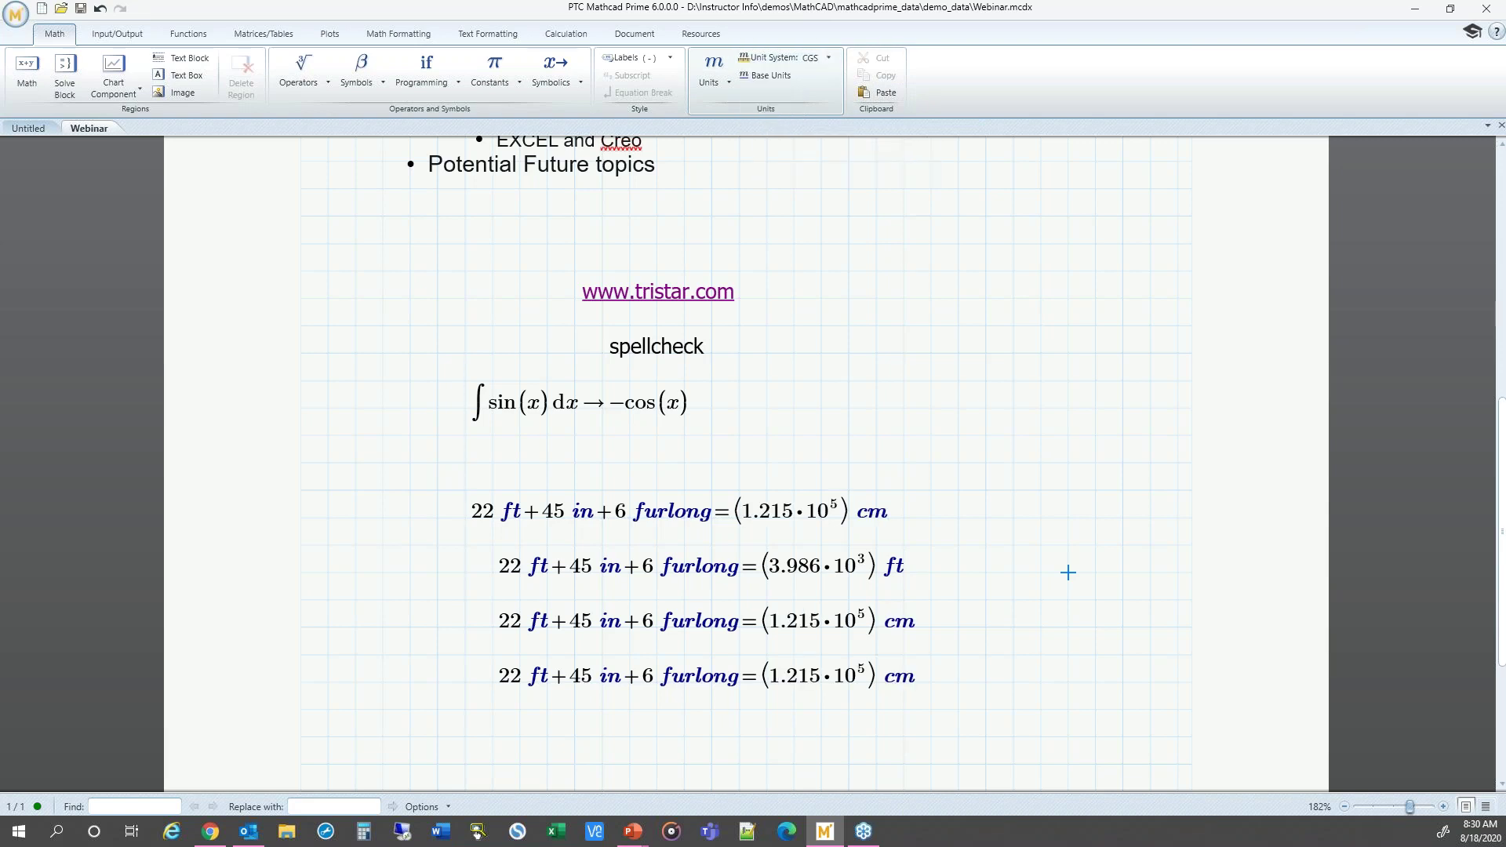
- Remove the ft unit from the second expression's result so that it uses the worksheet's default unit
left_click(904, 571)
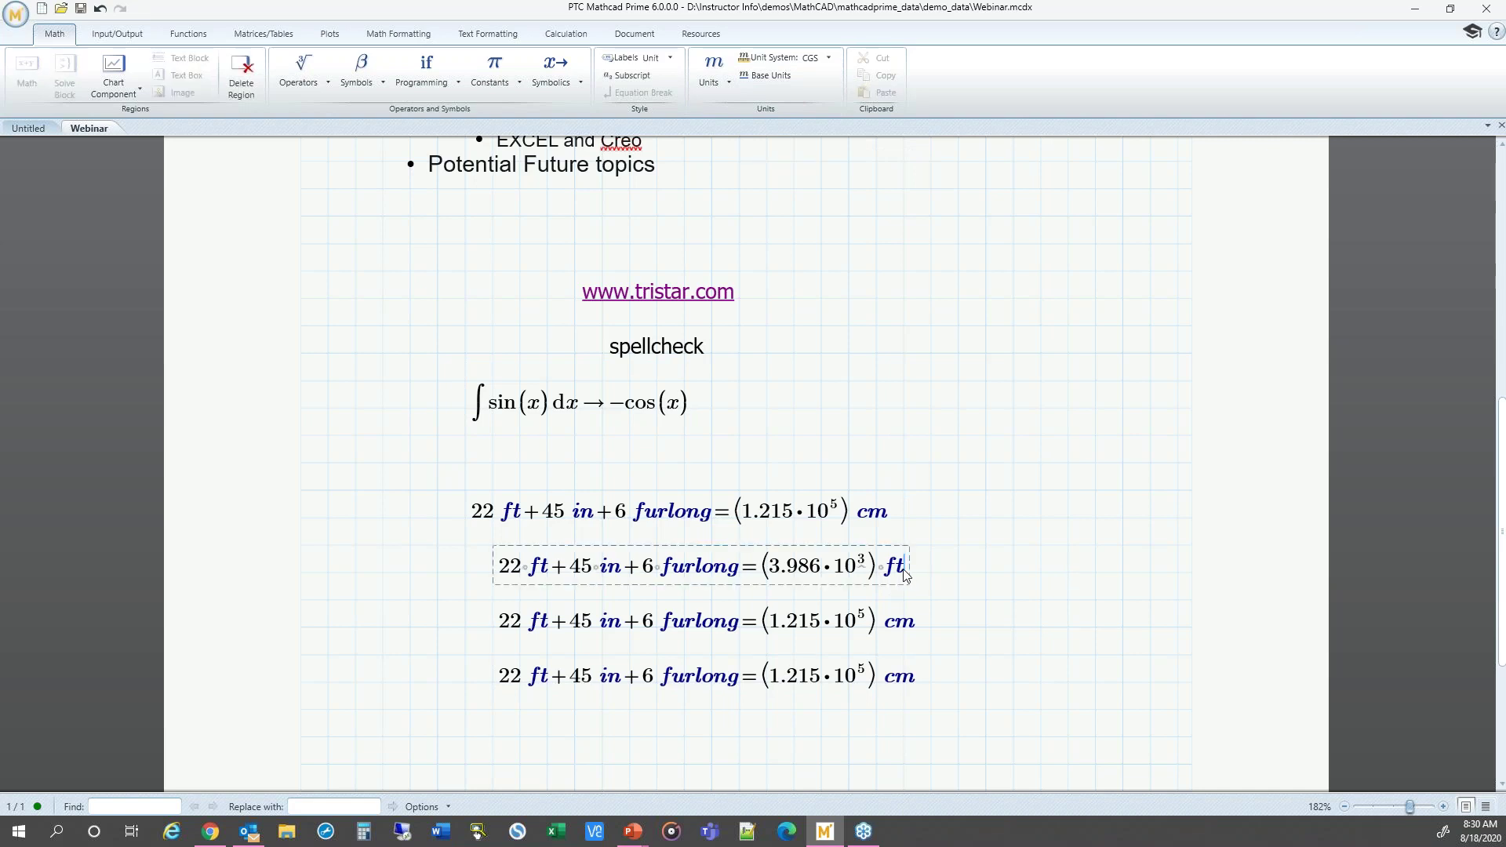
key("BackSpace")
key("BackSpace")
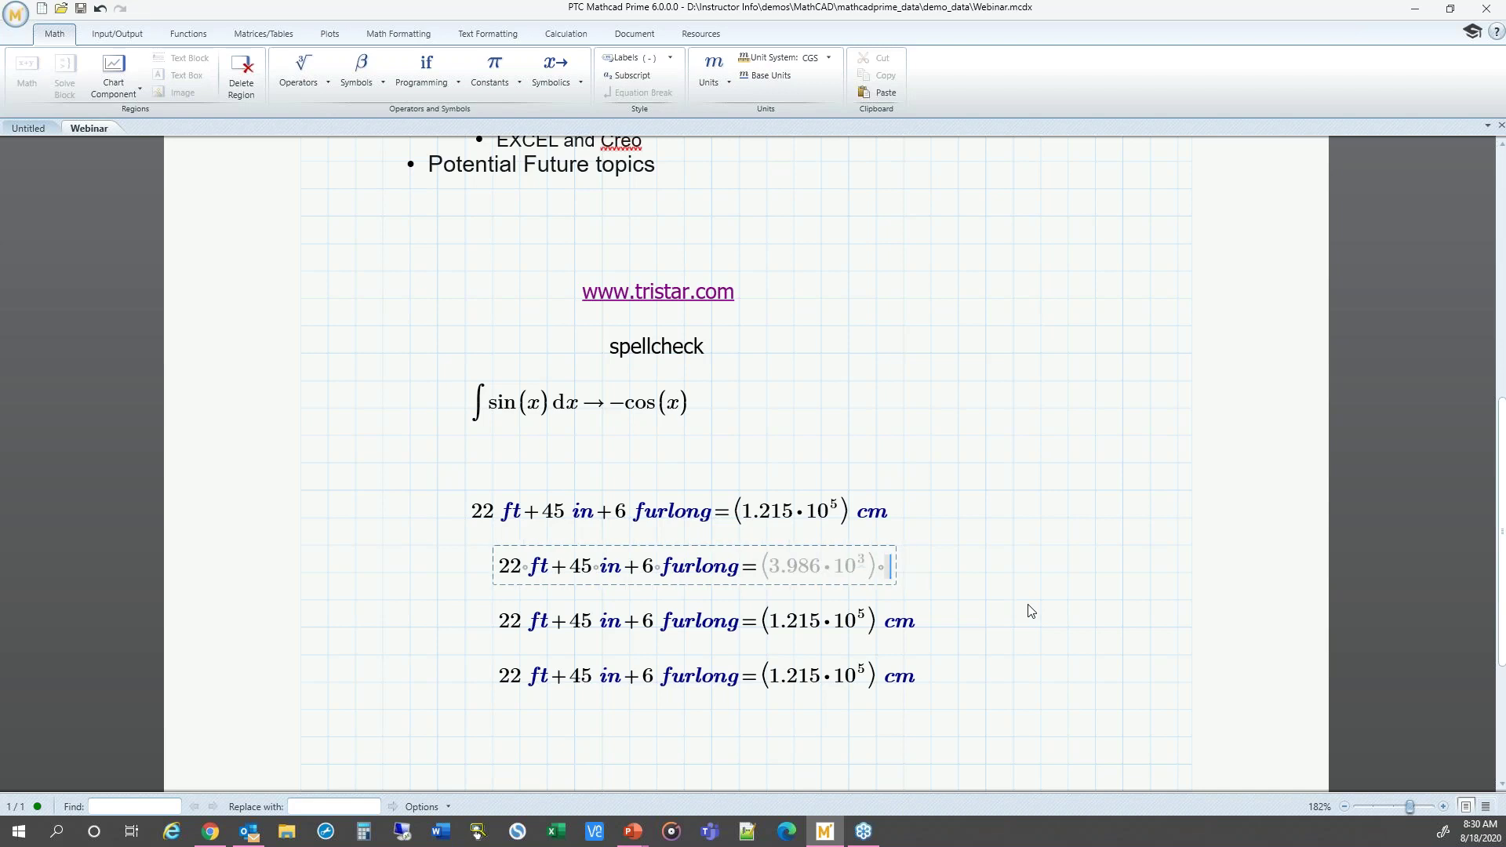
key("Down")
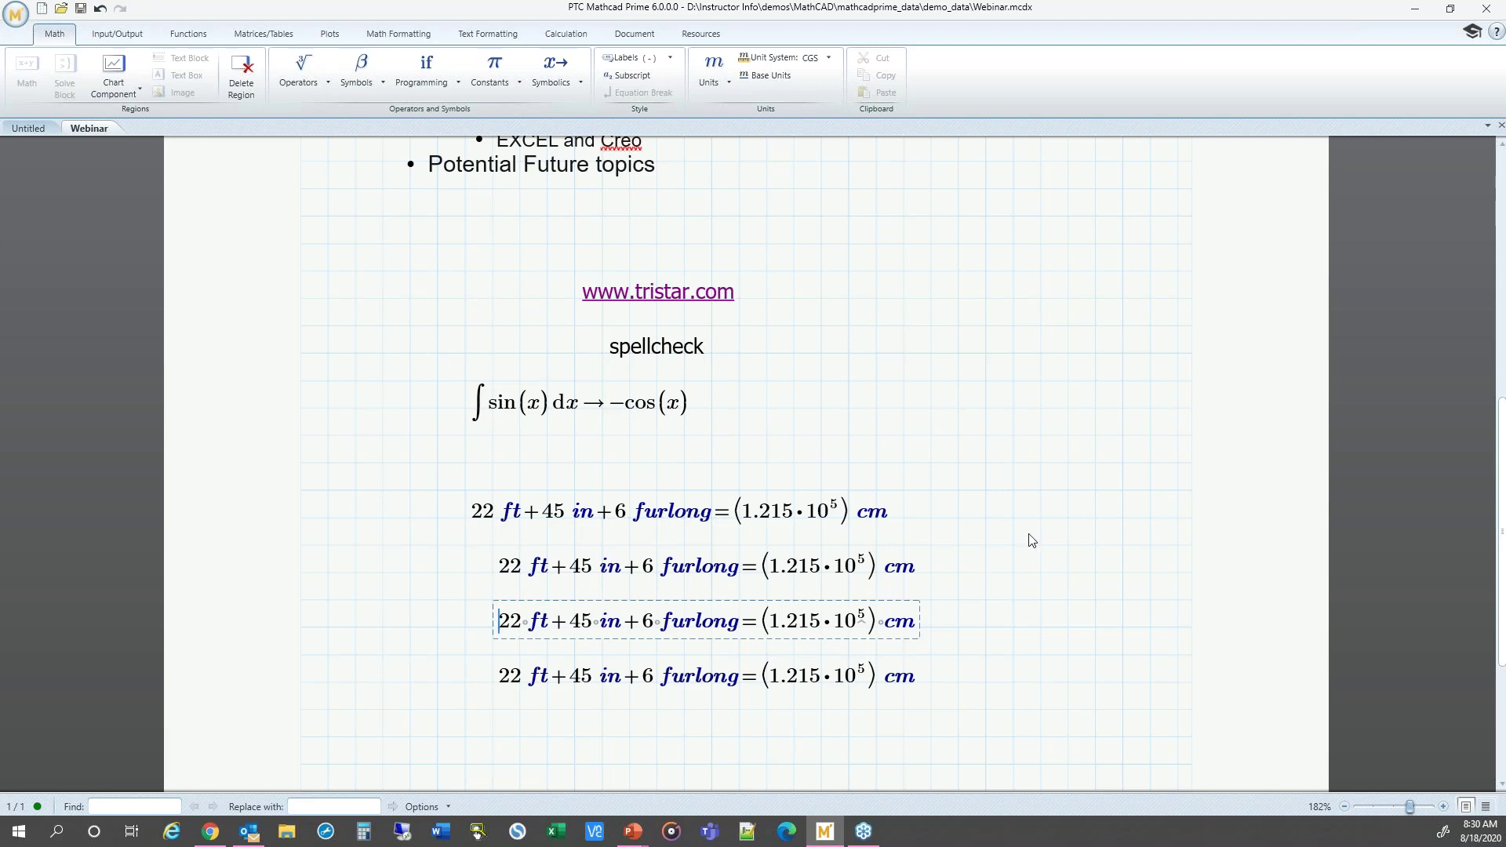
- Examine the built-in units by category, from acceleration through temperature, torque and volume
scroll(996, 585, "down", 2)
scroll(995, 585, "down", 2)
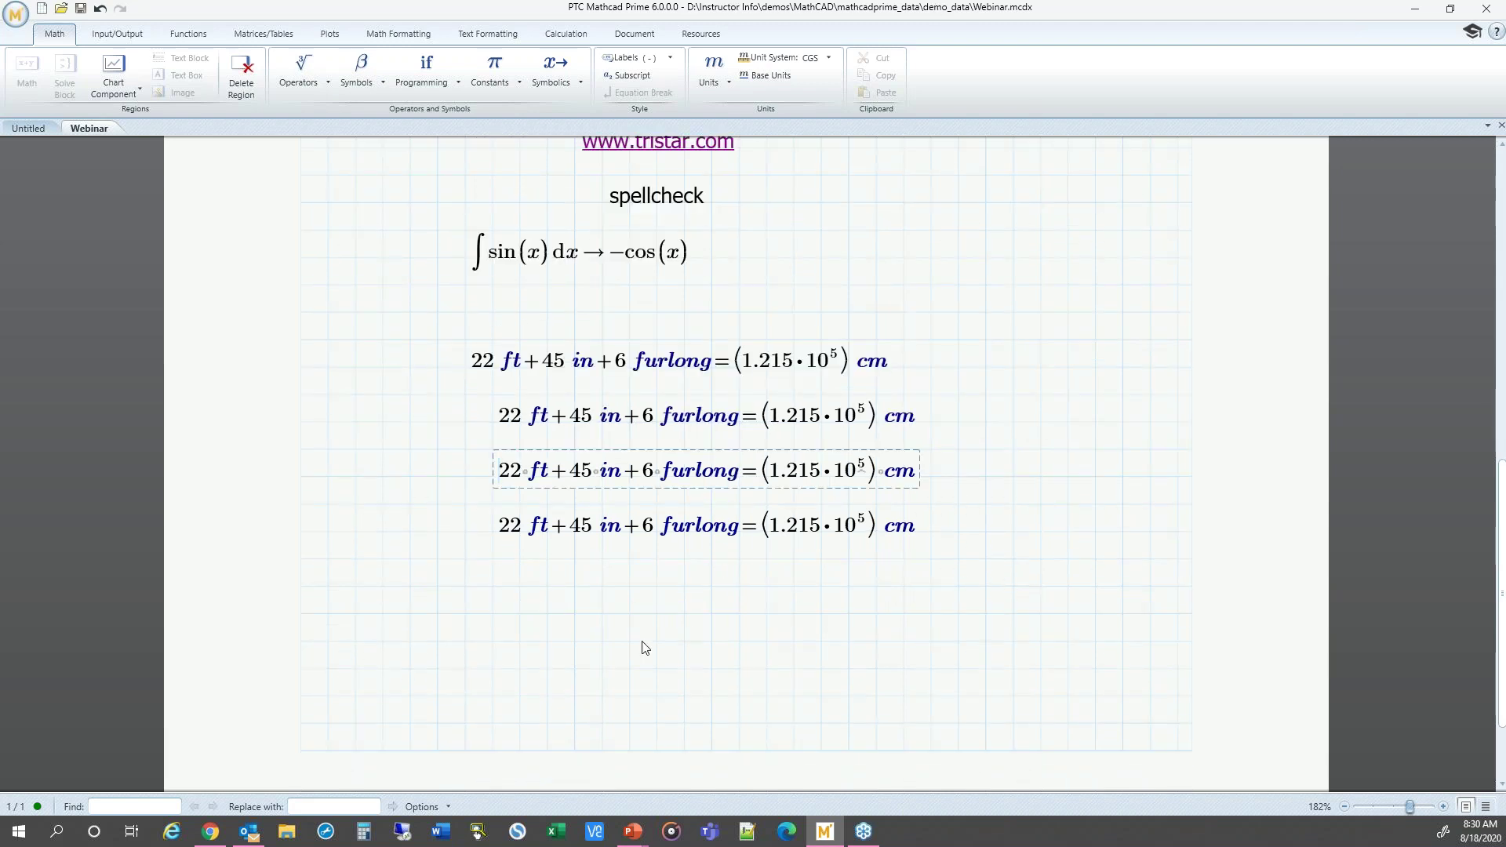
left_click(706, 76)
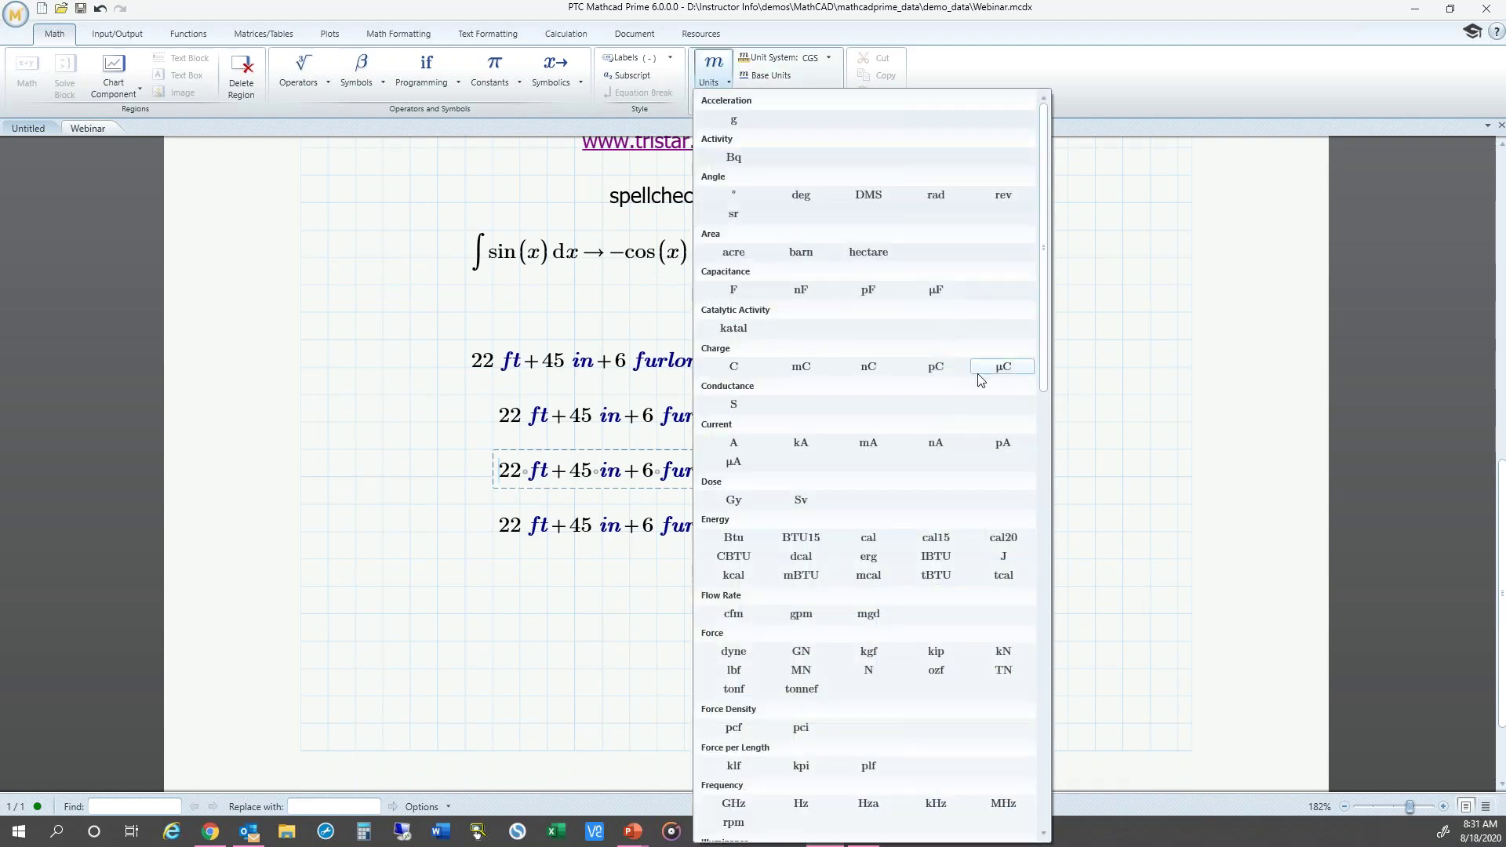
scroll(981, 385, "down", 1)
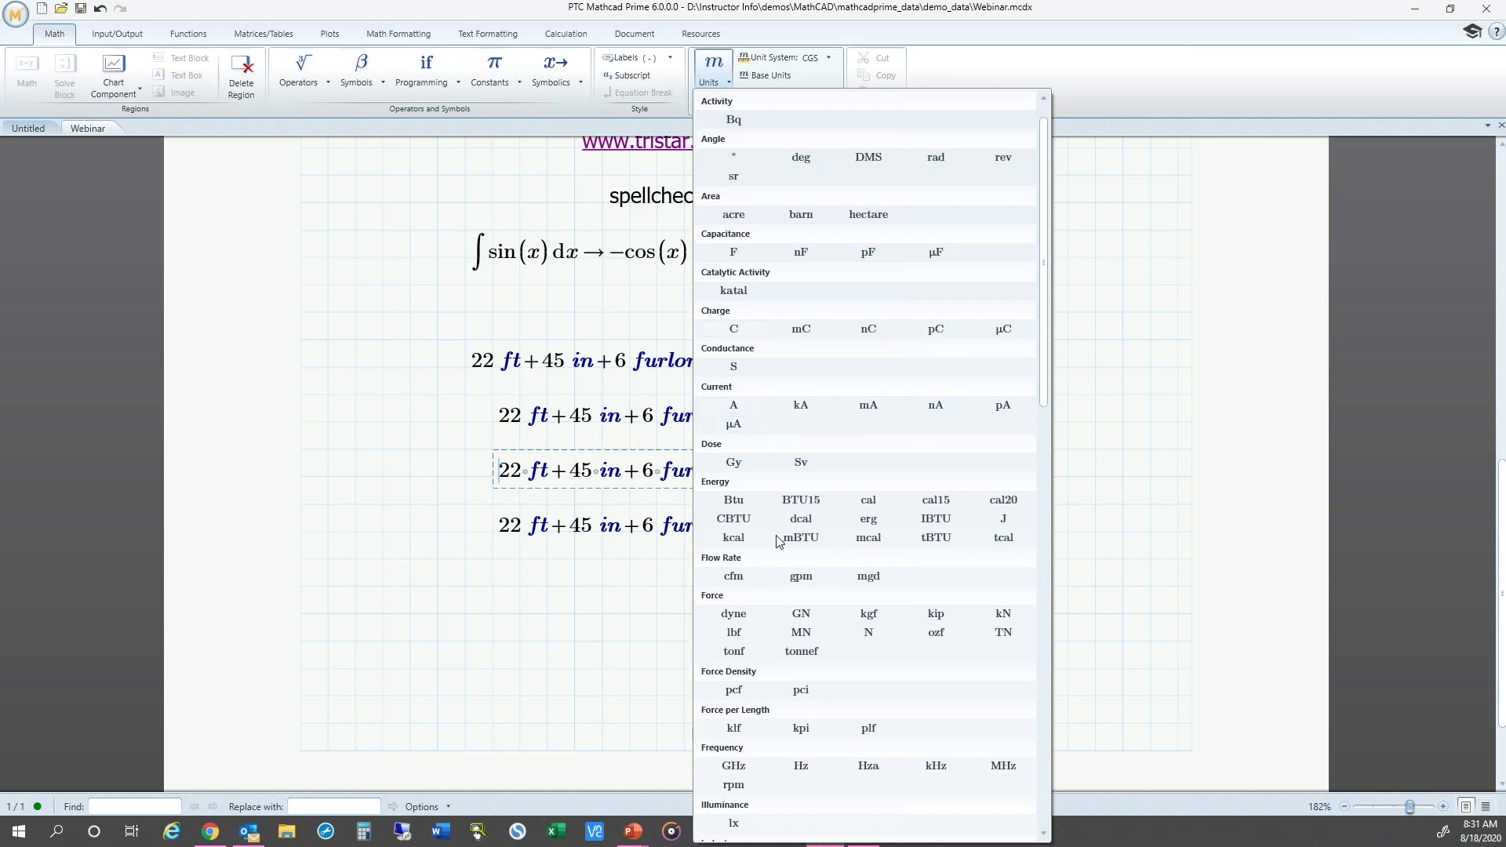
scroll(816, 549, "down", 3)
scroll(973, 701, "down", 4)
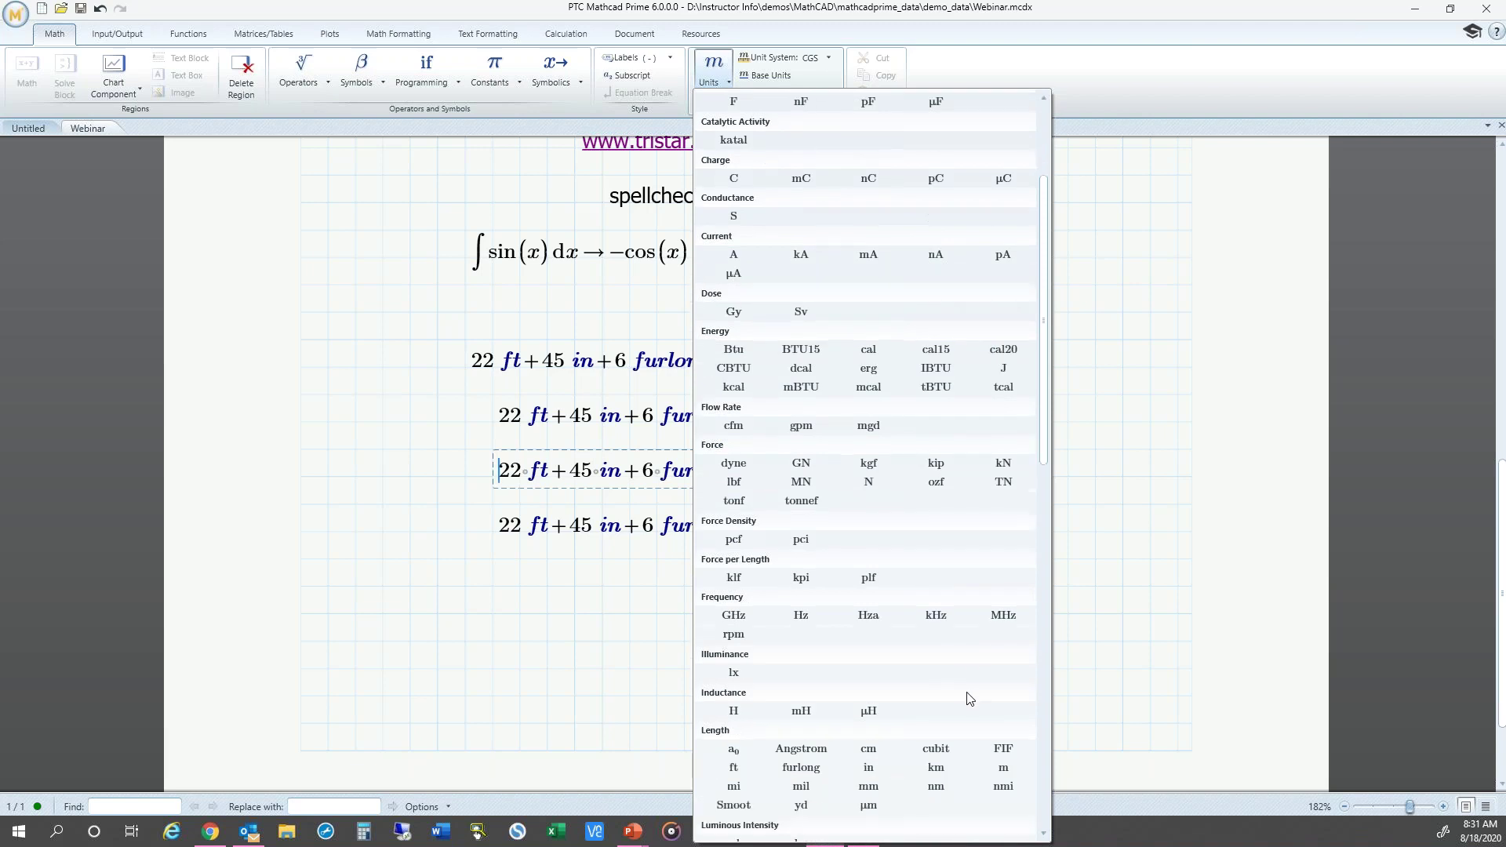
scroll(981, 706, "down", 1)
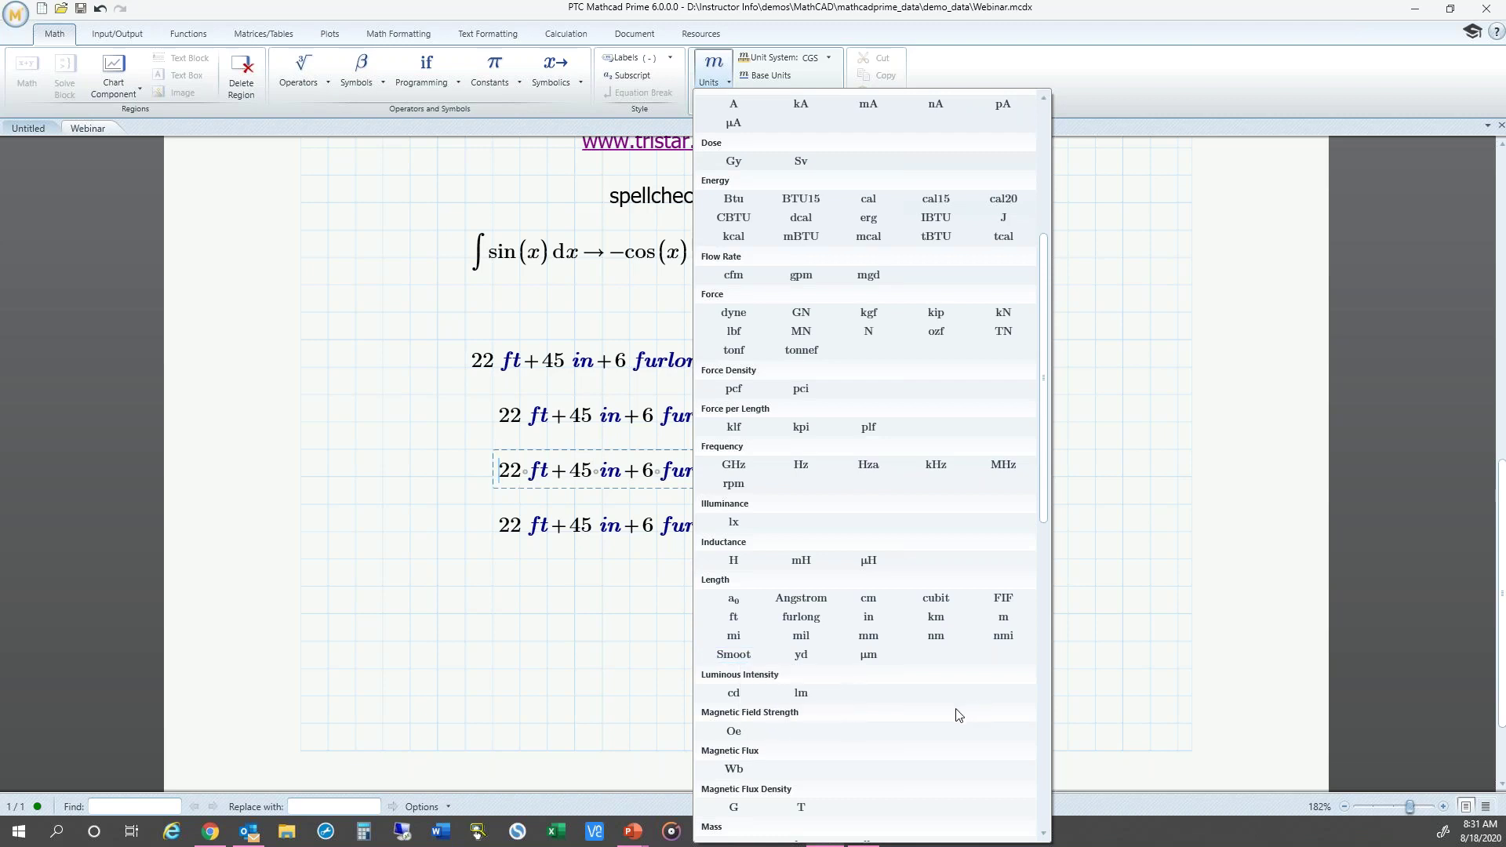
scroll(958, 714, "down", 2)
scroll(957, 715, "down", 6)
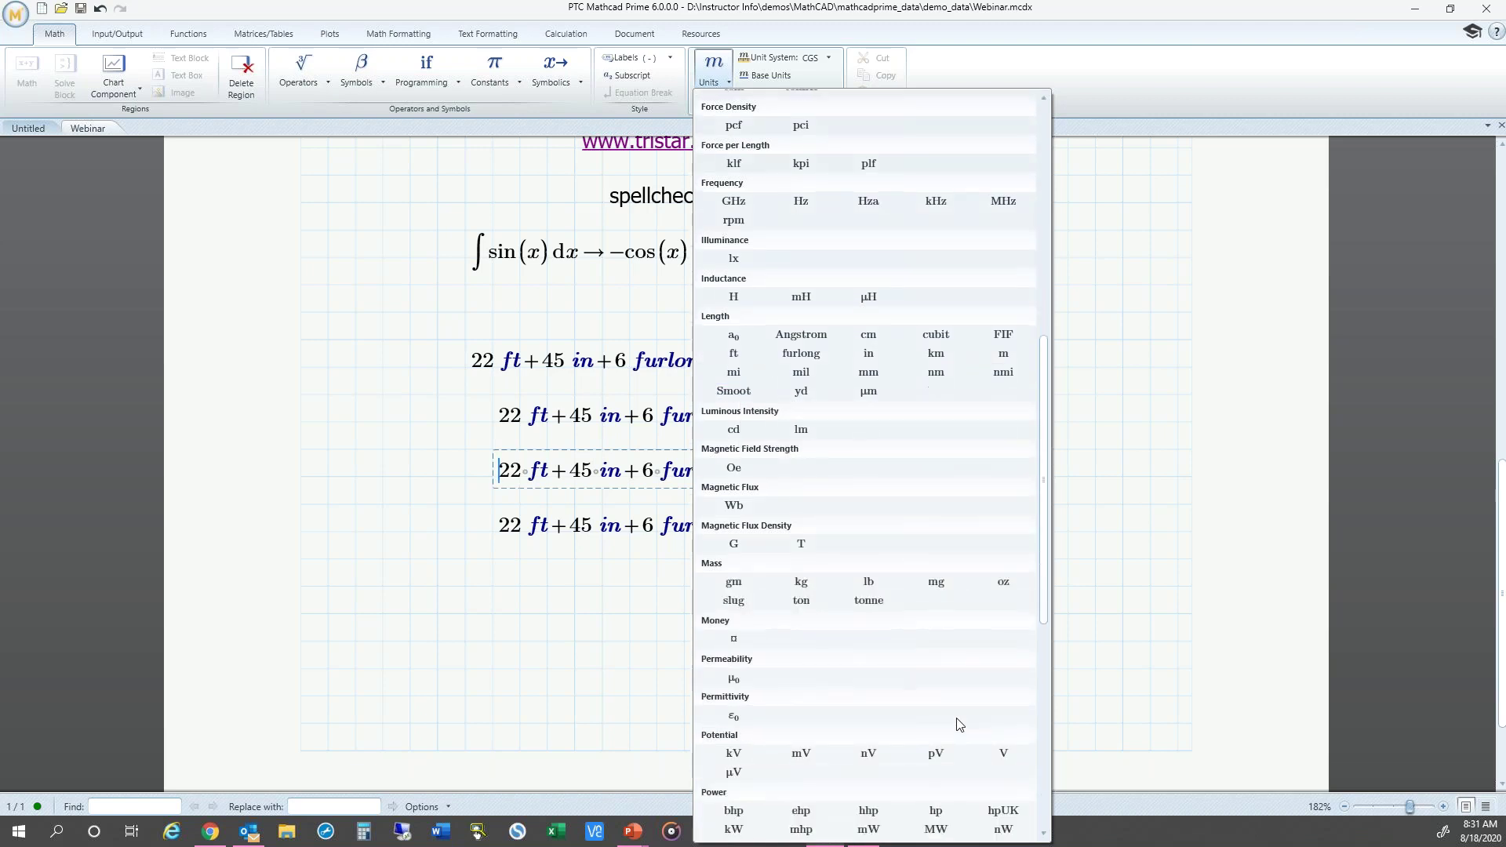
scroll(959, 724, "down", 6)
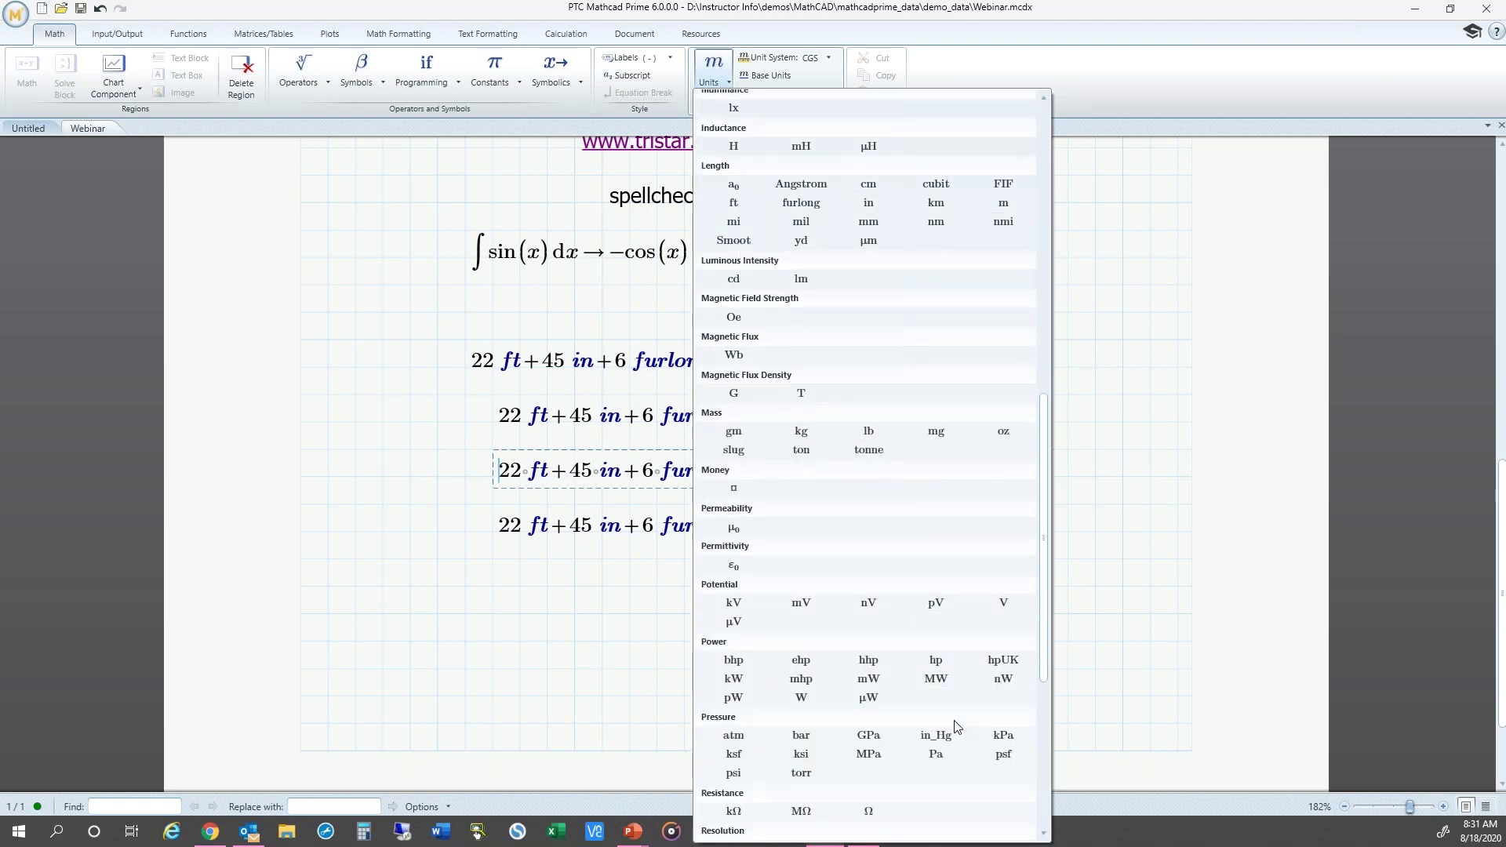
scroll(949, 728, "down", 1)
scroll(944, 730, "down", 3)
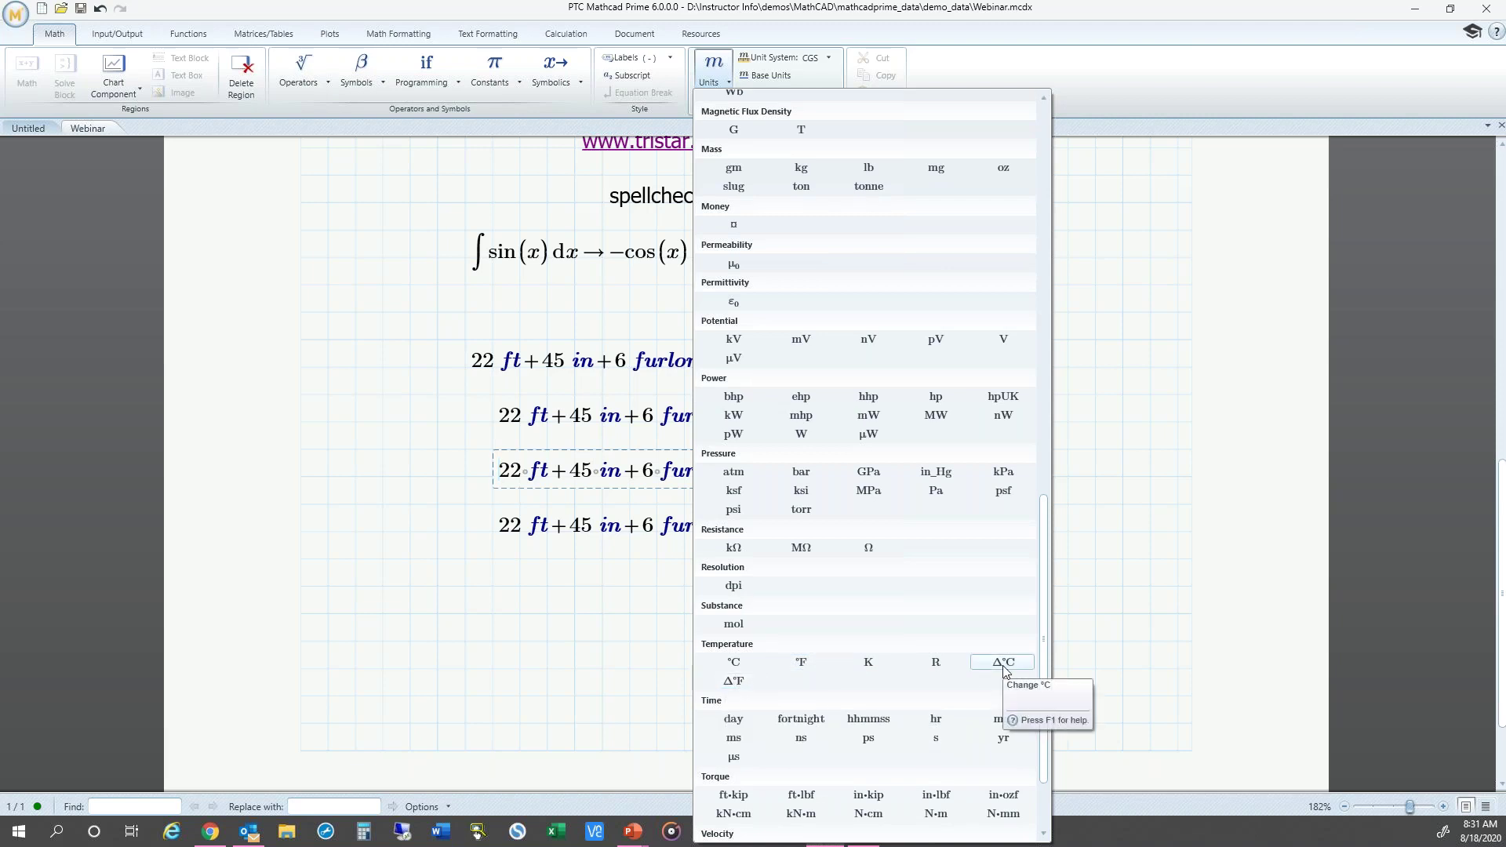
scroll(1012, 671, "down", 3)
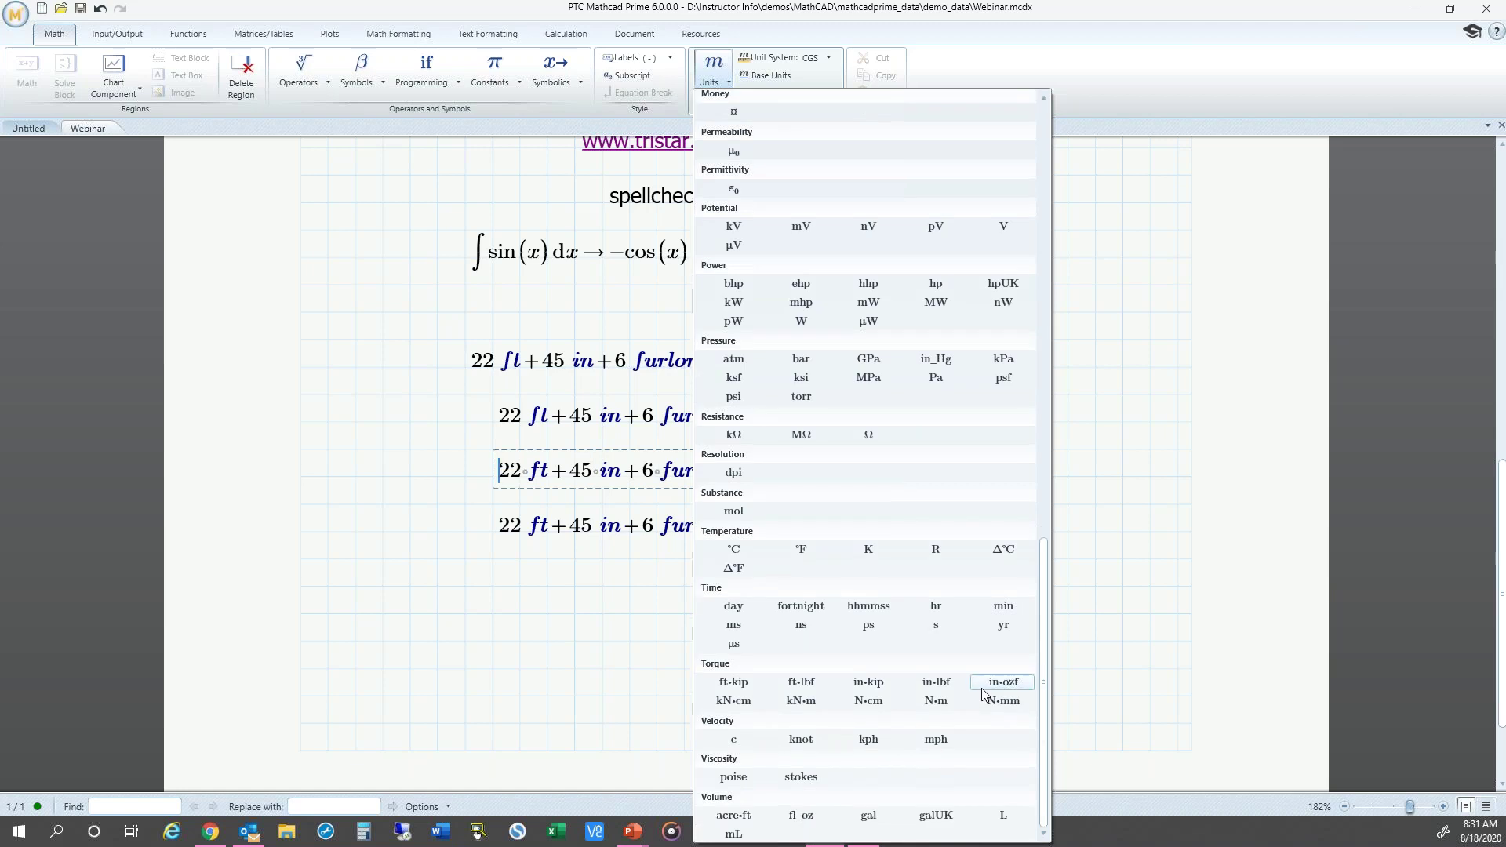
left_click(555, 620)
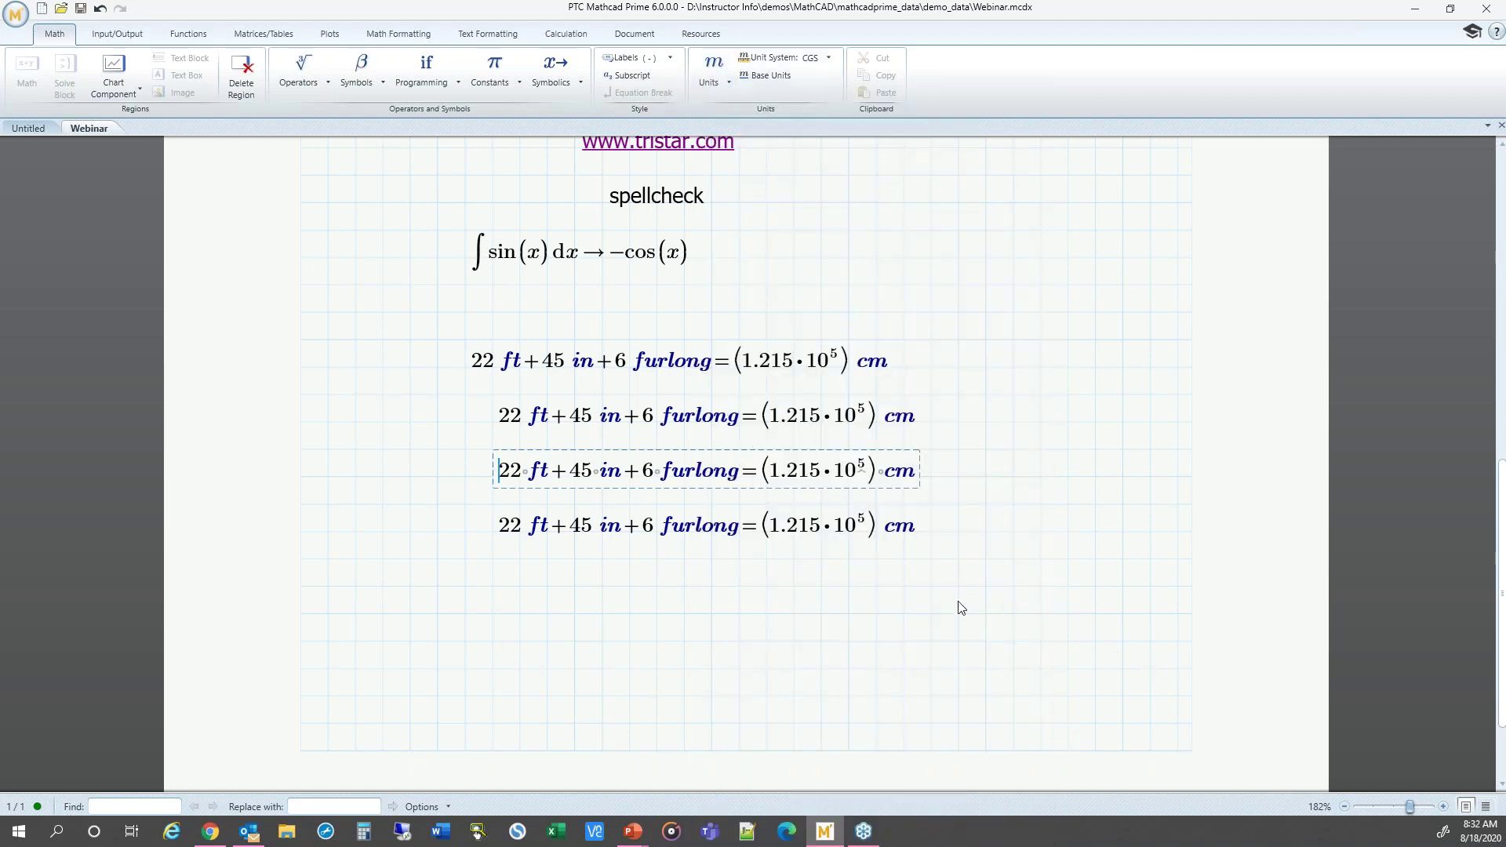
key("alt+Tab")
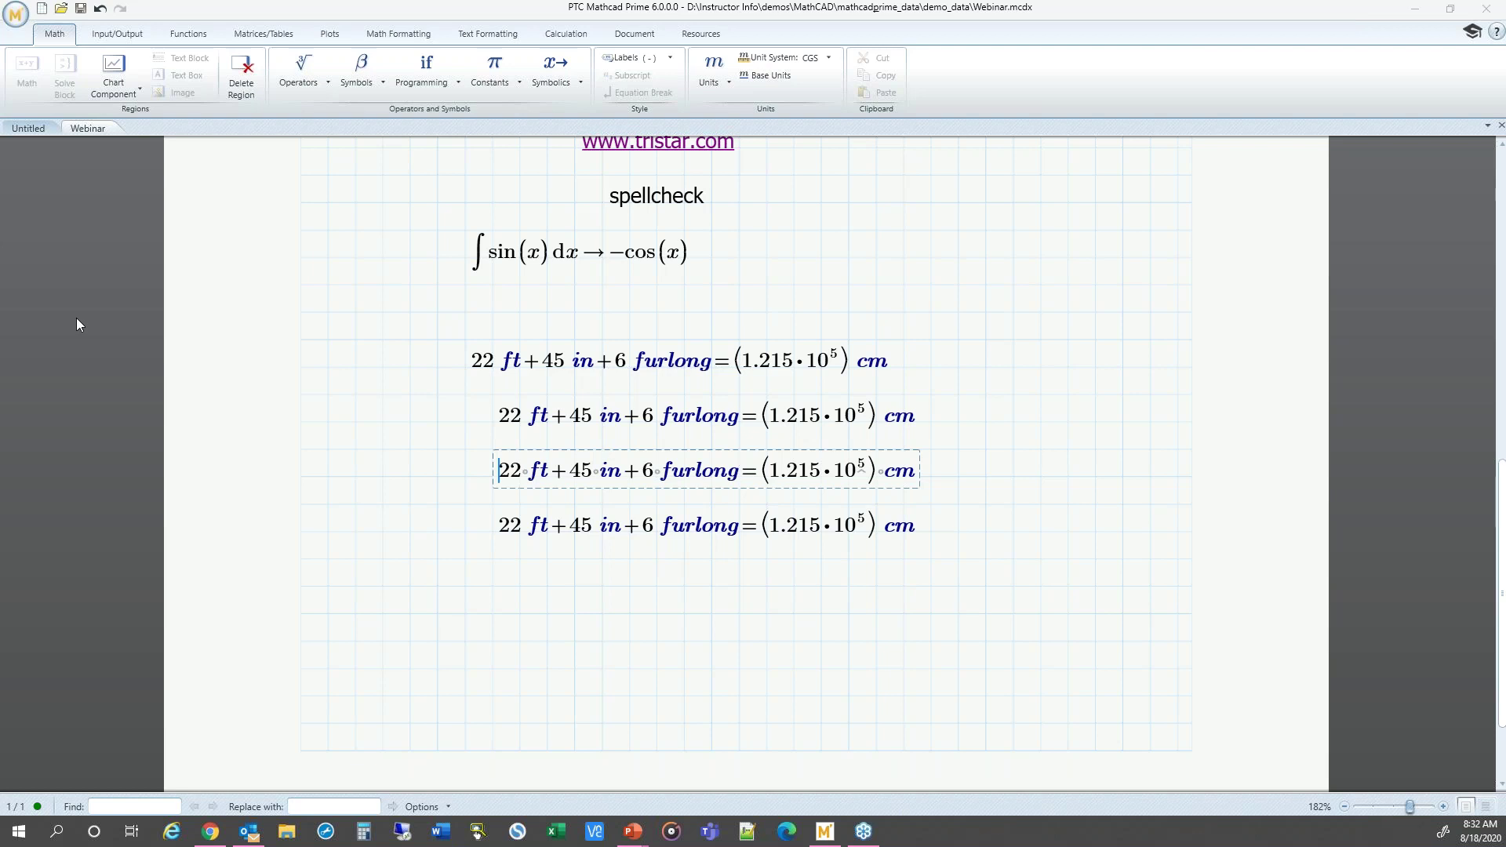
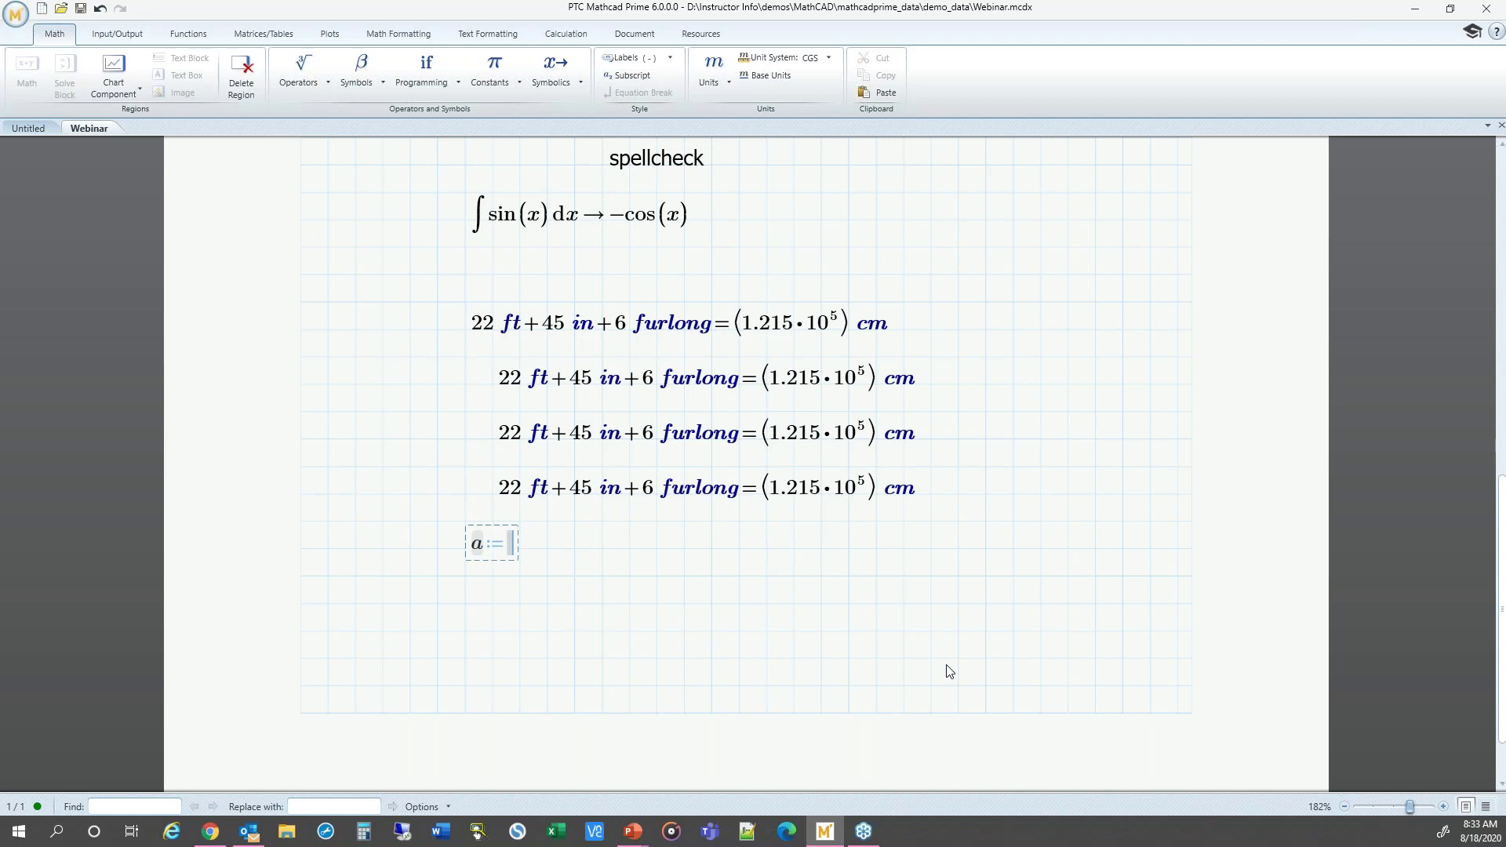
- Define the variables a as 10 and b as 25 side by side below the length expressions
left_click(604, 547)
type("b:=25")
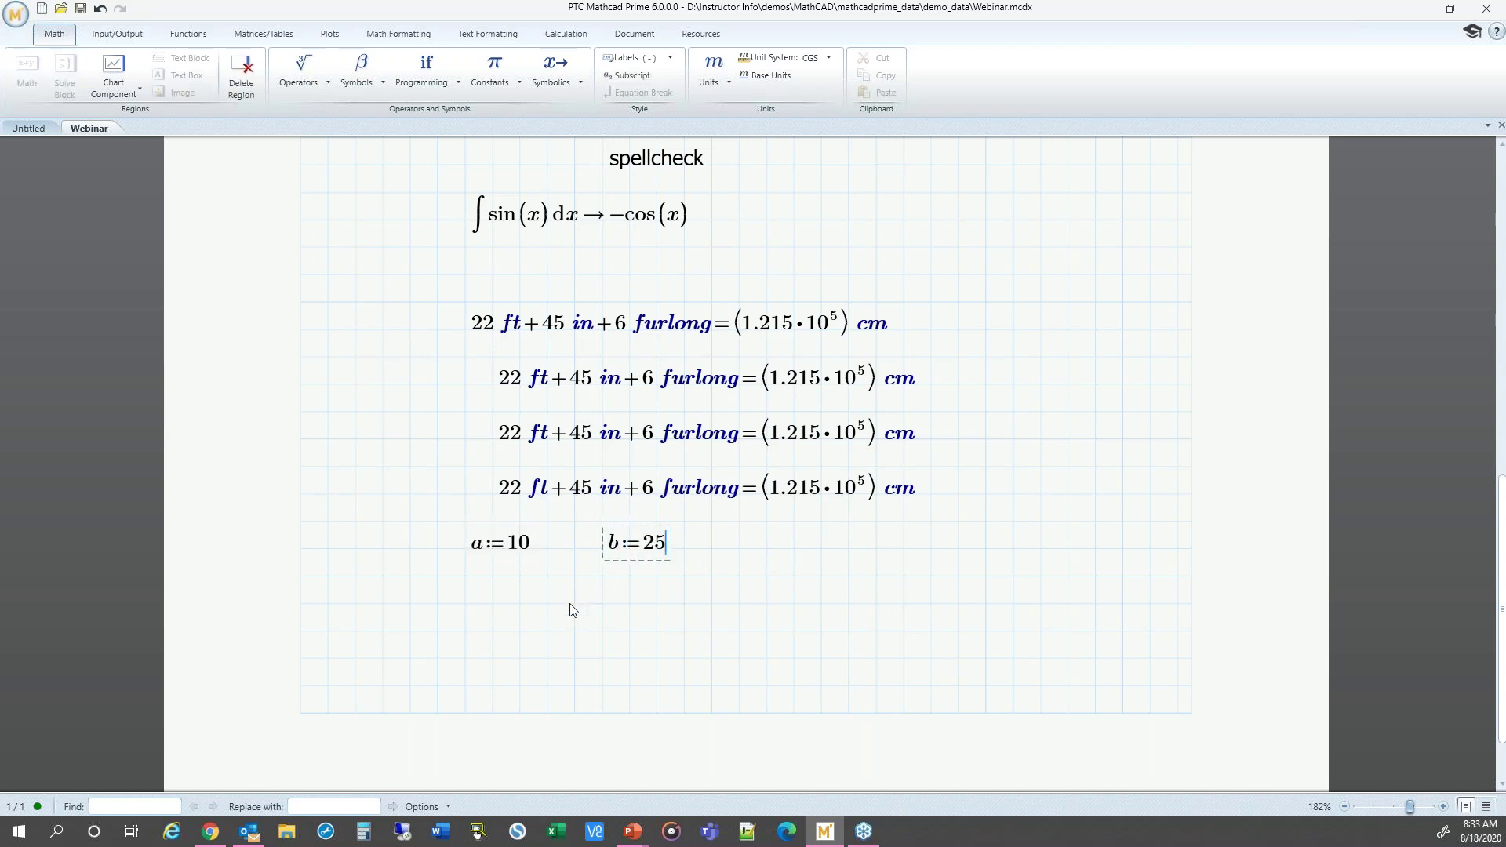
- Define c as the square root of a² + b² below the two variables and evaluate it
left_click(514, 635)
type("c:\\a^2")
key("space")
type("+b")
left_click(726, 691)
type("2")
left_click(638, 627)
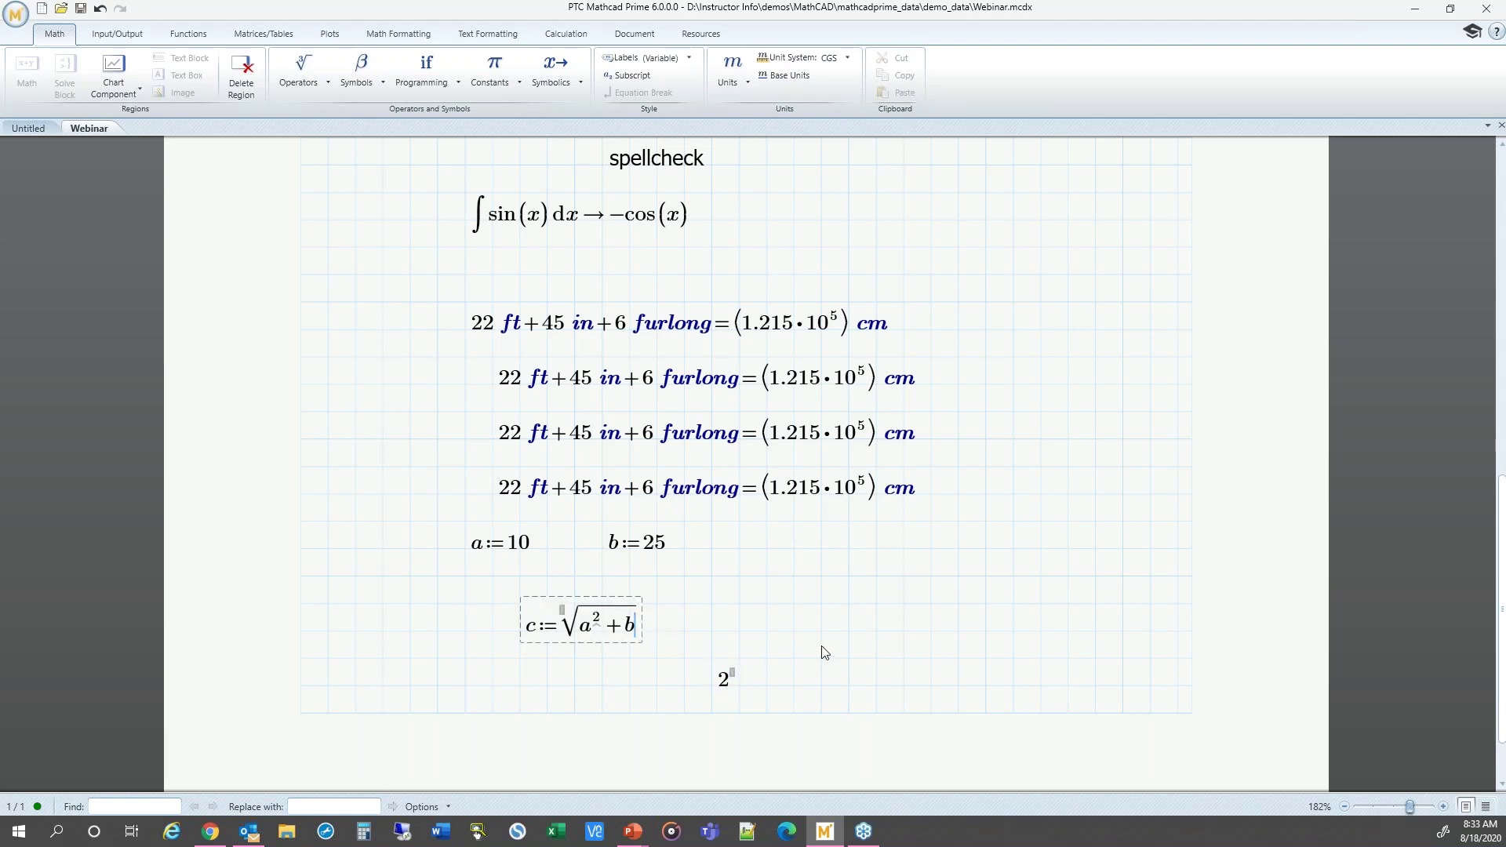
type("^2)")
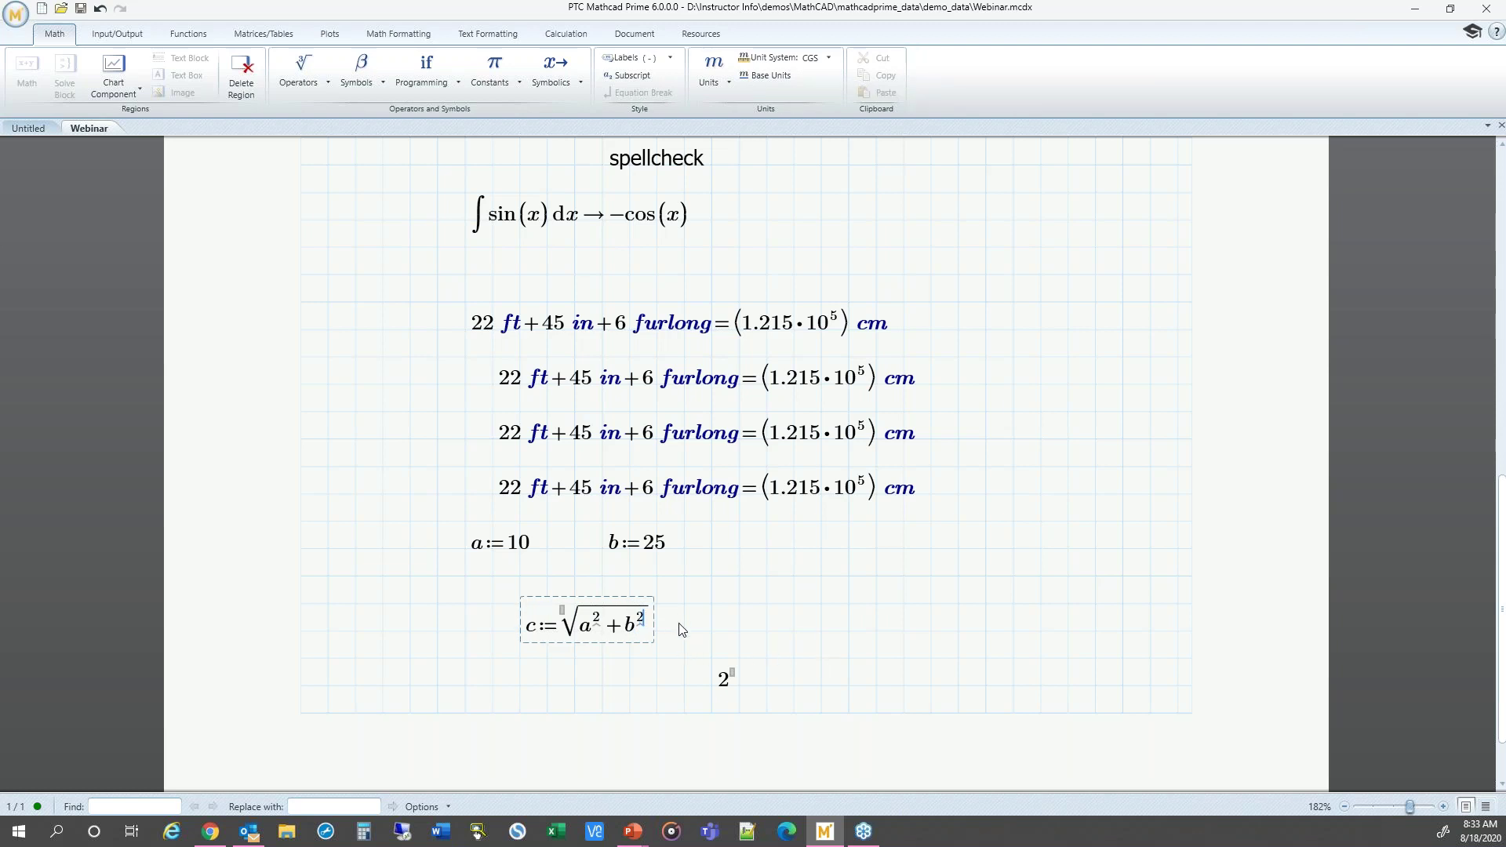
type("=26.926")
- Delete the stray region holding a 2 with an empty exponent below the formula for c
left_click(743, 692)
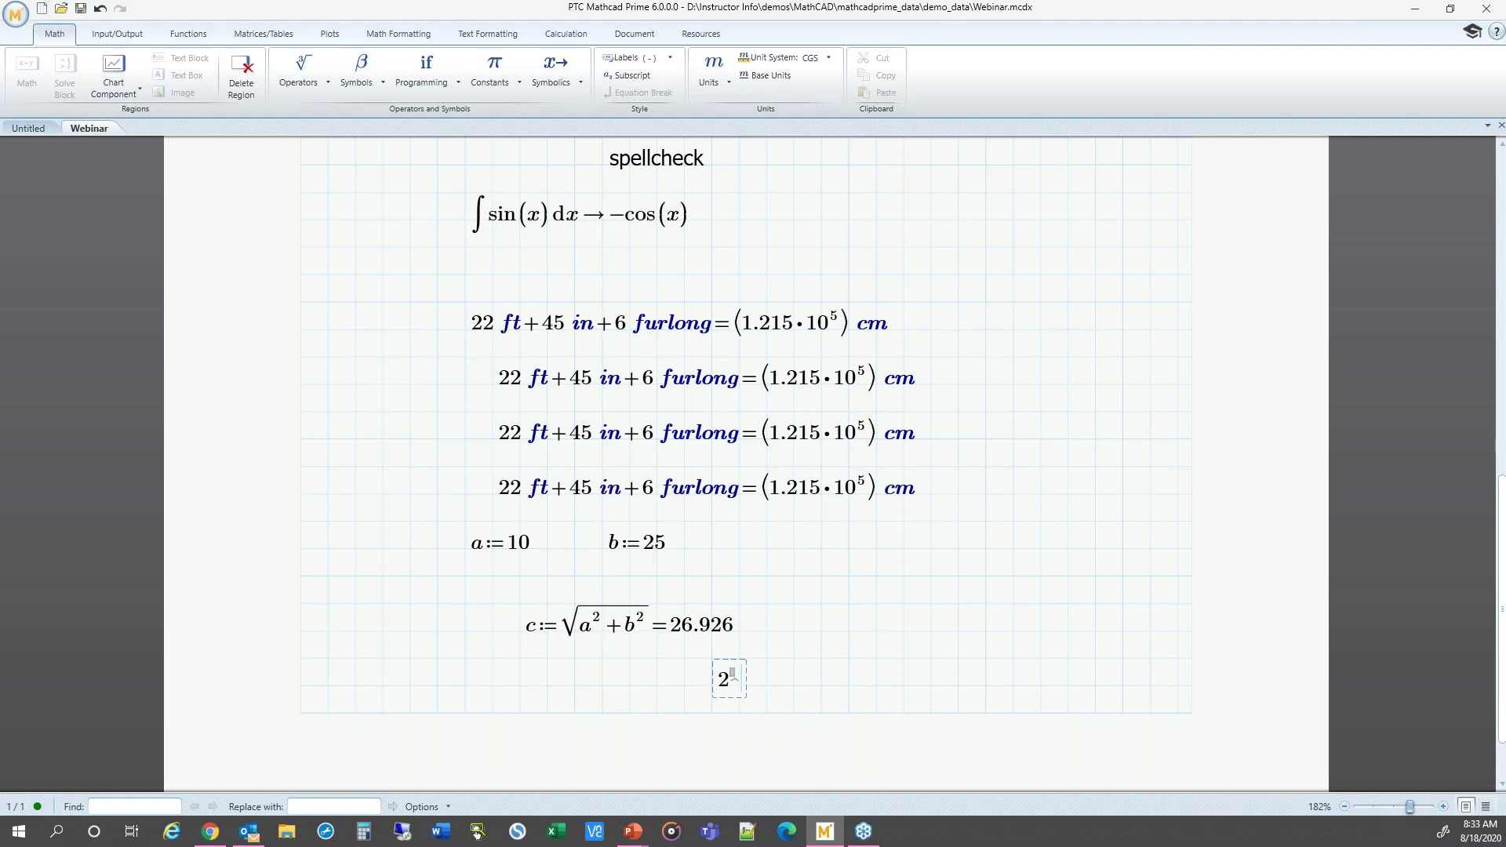
left_click(802, 698)
left_click_drag(762, 698, 712, 667)
key("Delete")
left_click(817, 697)
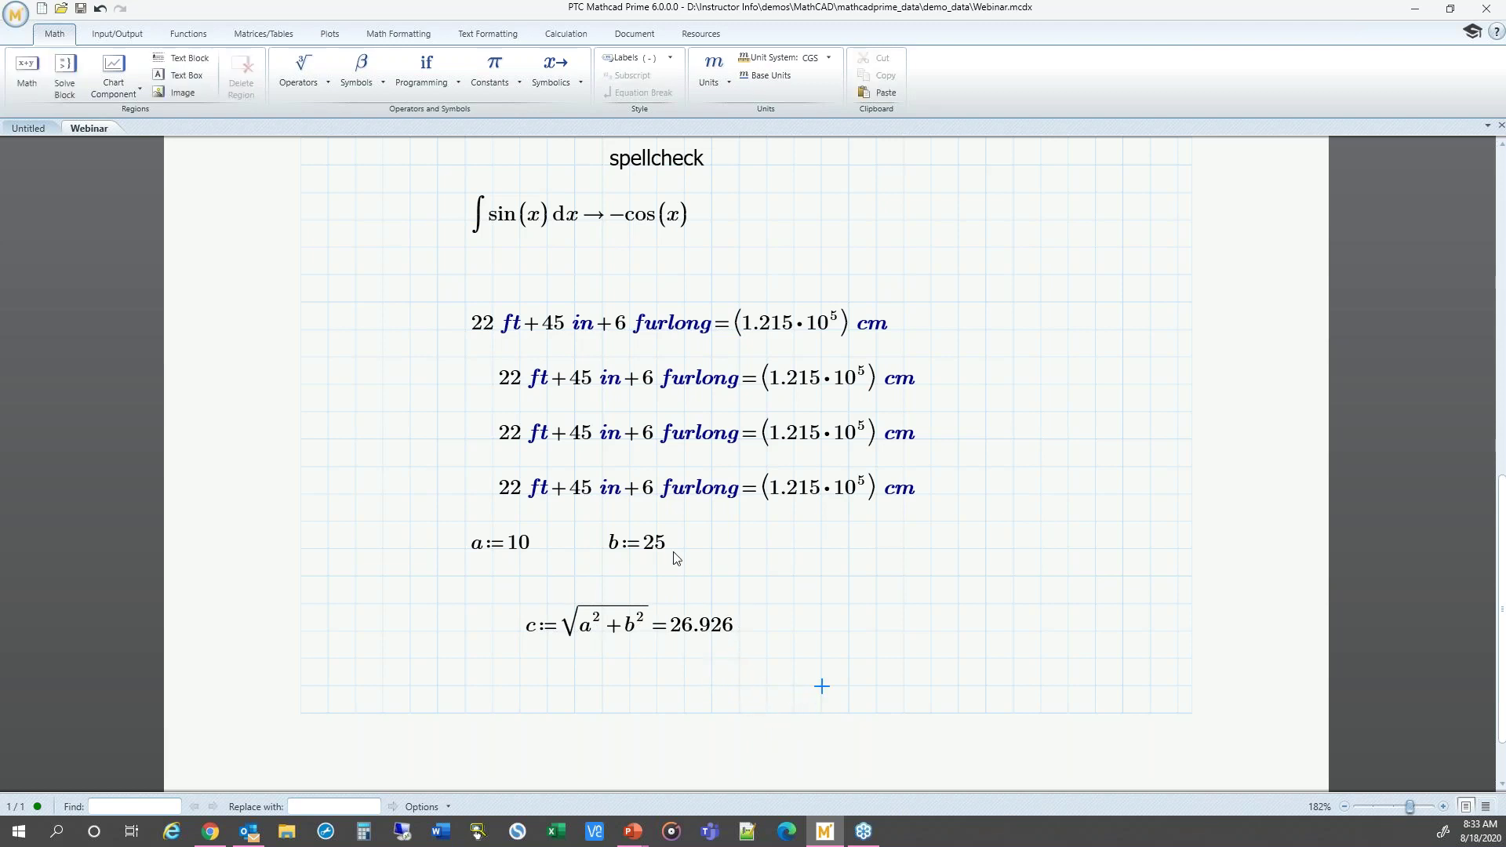
- Change the value of b to 2.5 and recalculate the formula for c
left_click(656, 545)
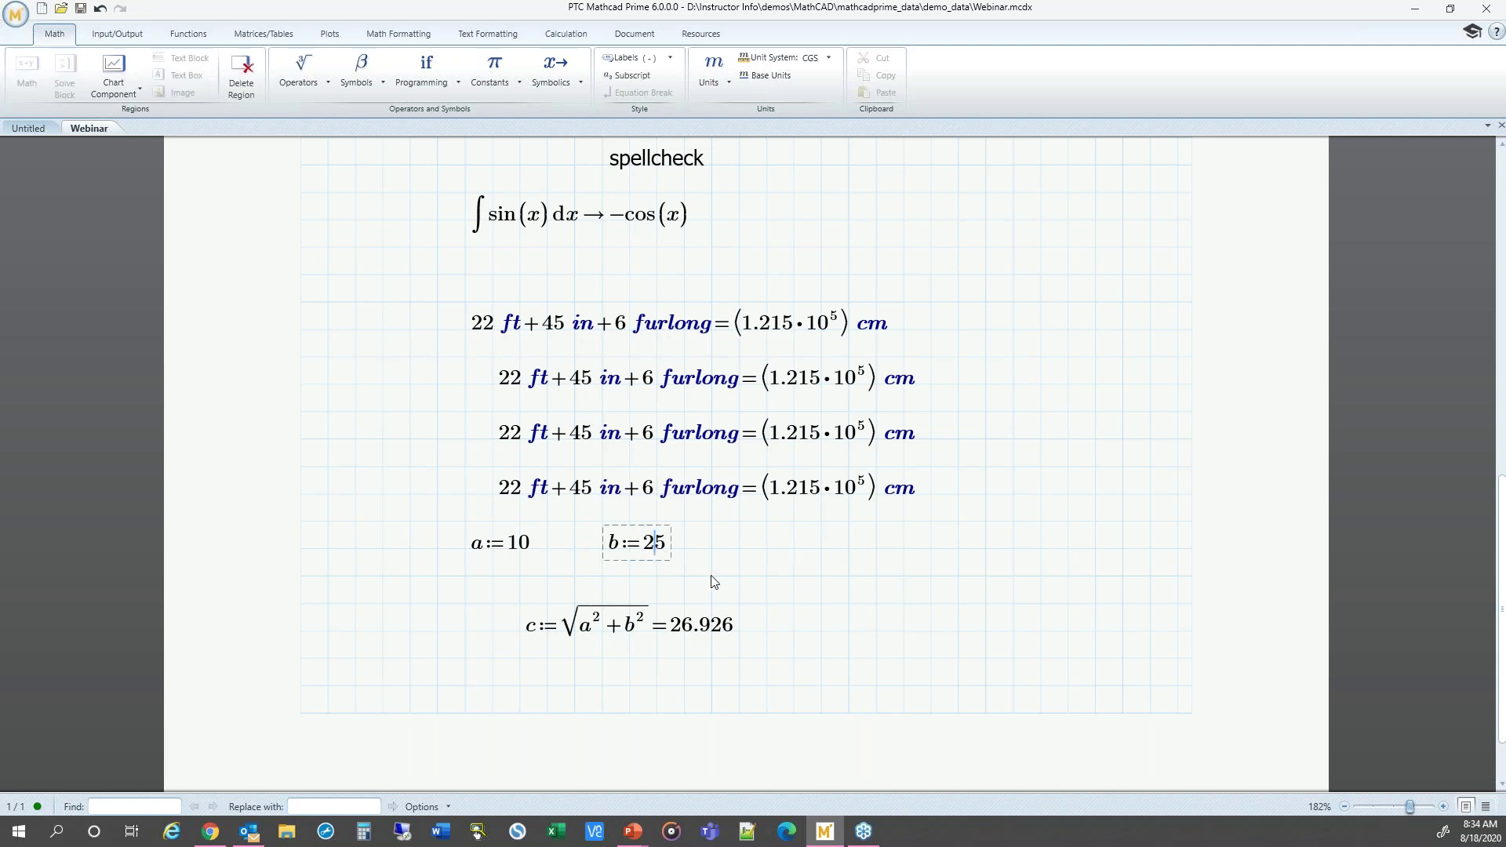
type(".")
left_click(986, 604)
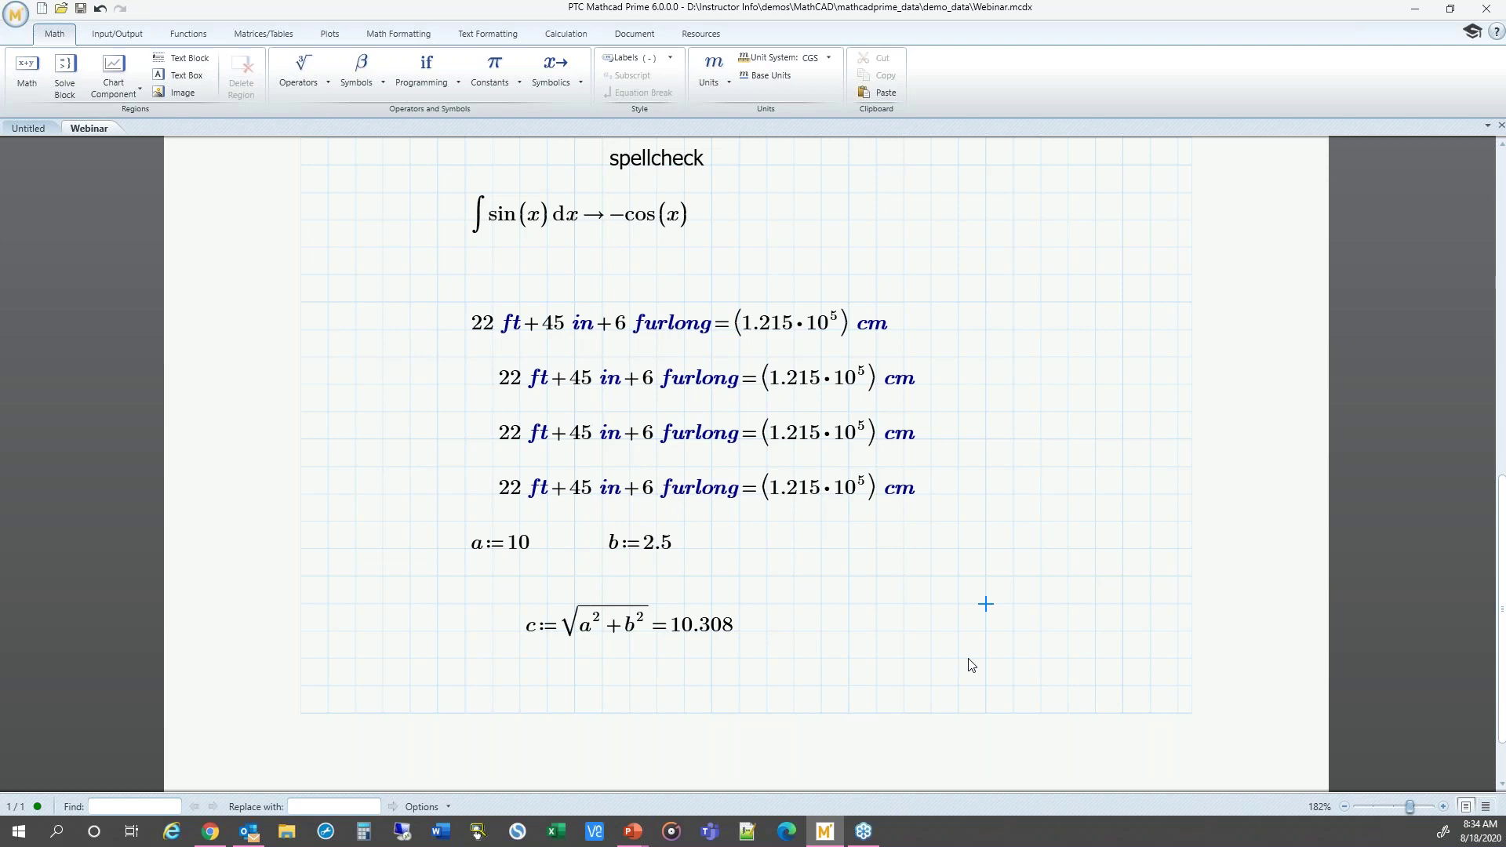
- Add an explicit symbolic evaluation with a and b to the formula for c, showing the substituted values
left_click(647, 630)
key("Right")
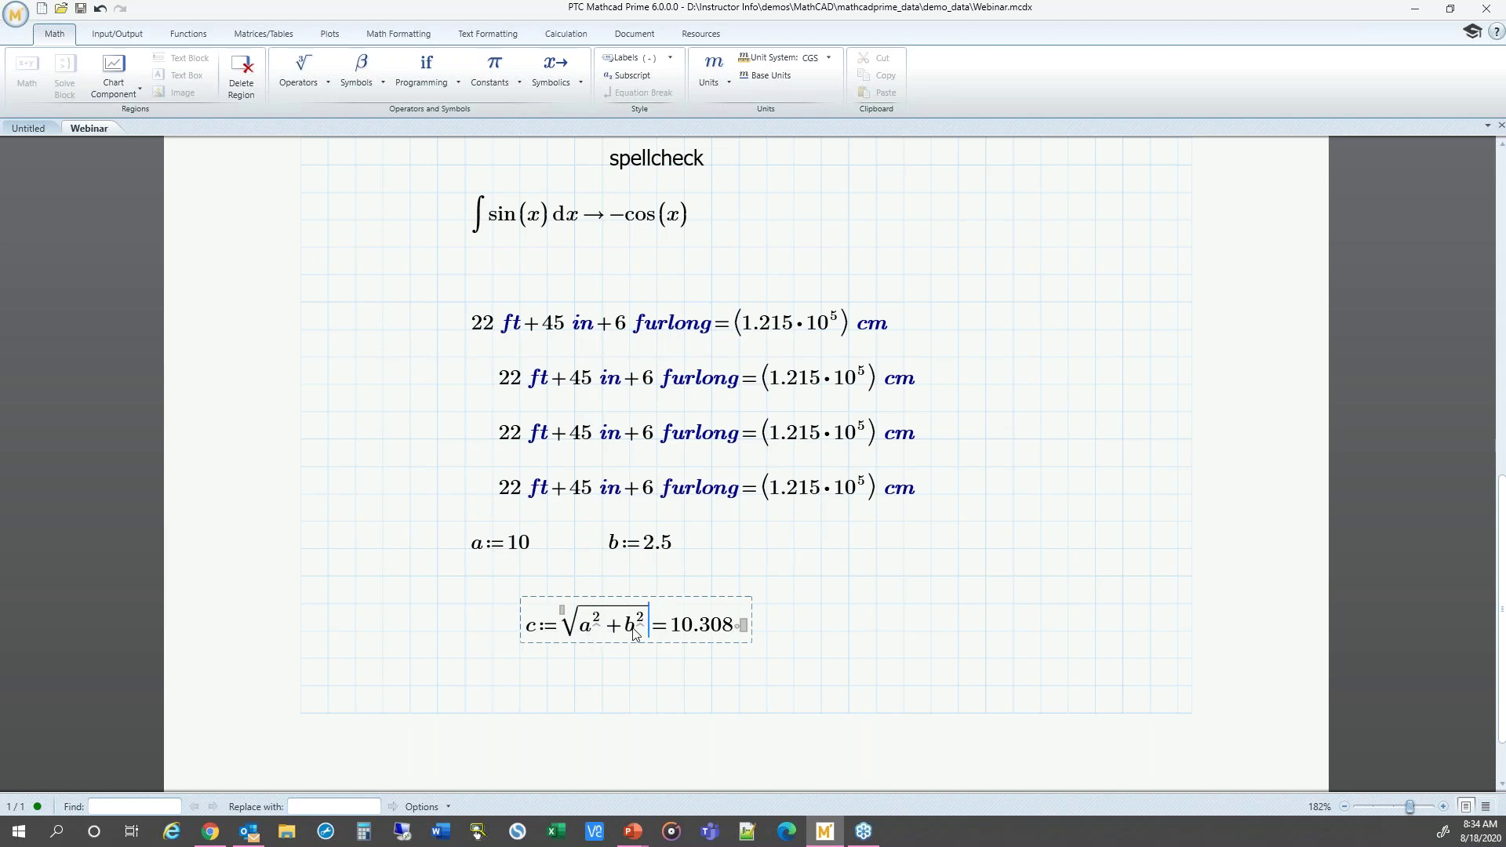
left_click(547, 81)
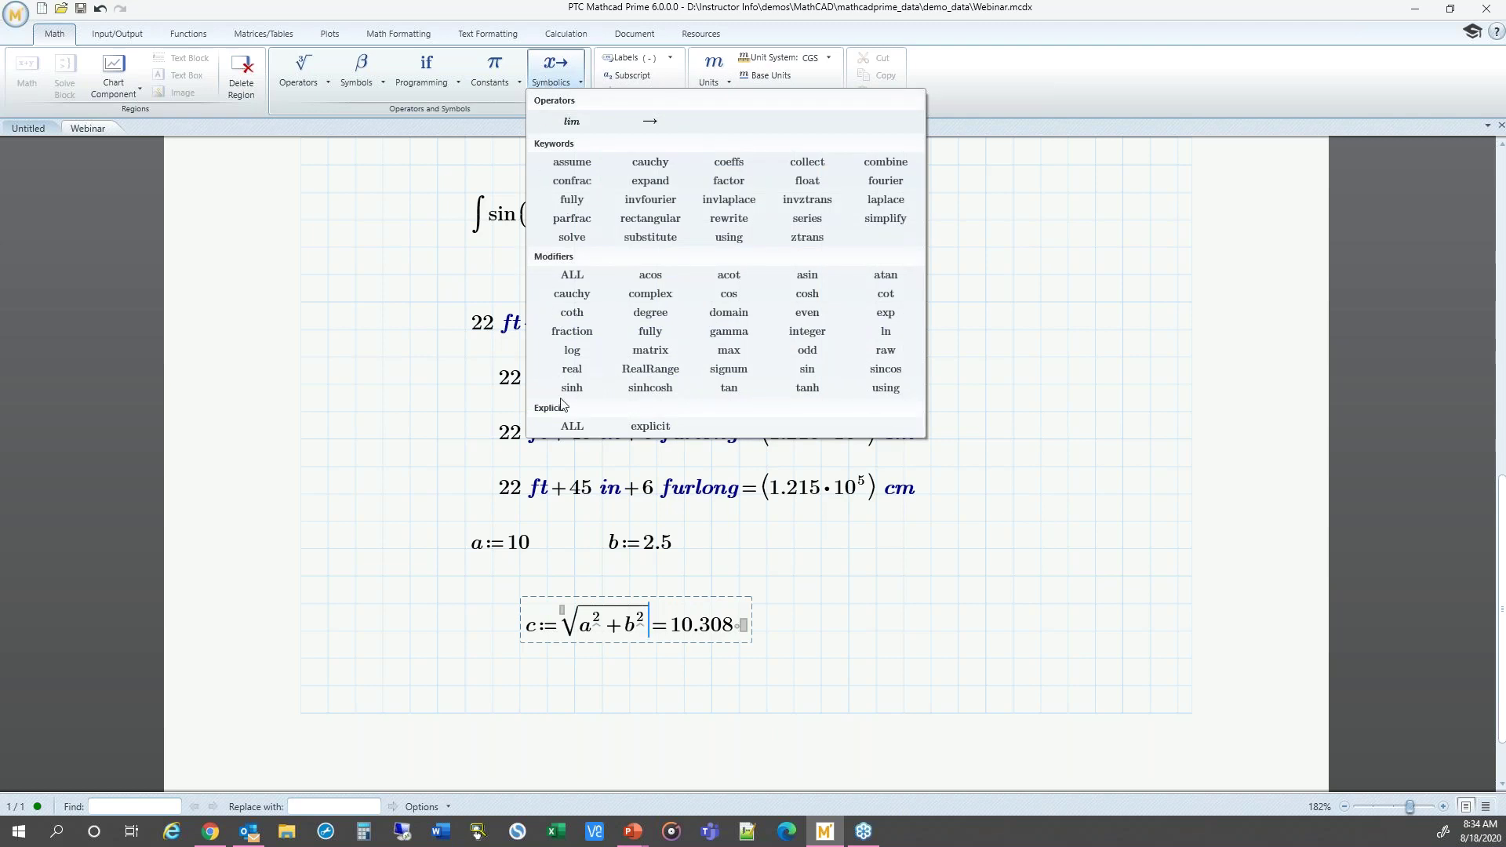
left_click(647, 428)
type(",a,b")
left_click(1043, 607)
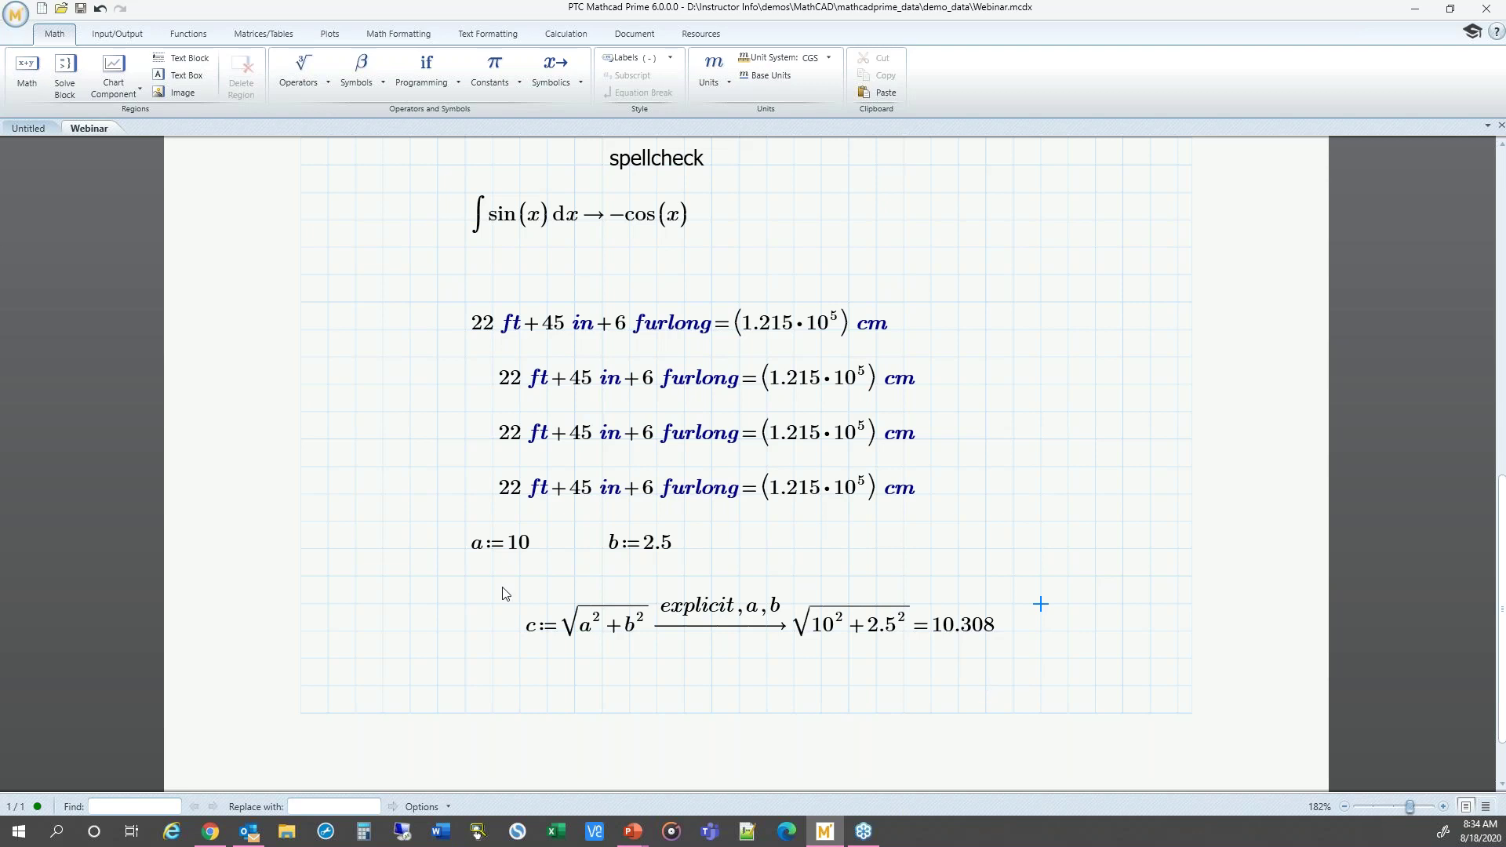
- Change the value of a to 100 and recalculate the formula for c
left_click(529, 548)
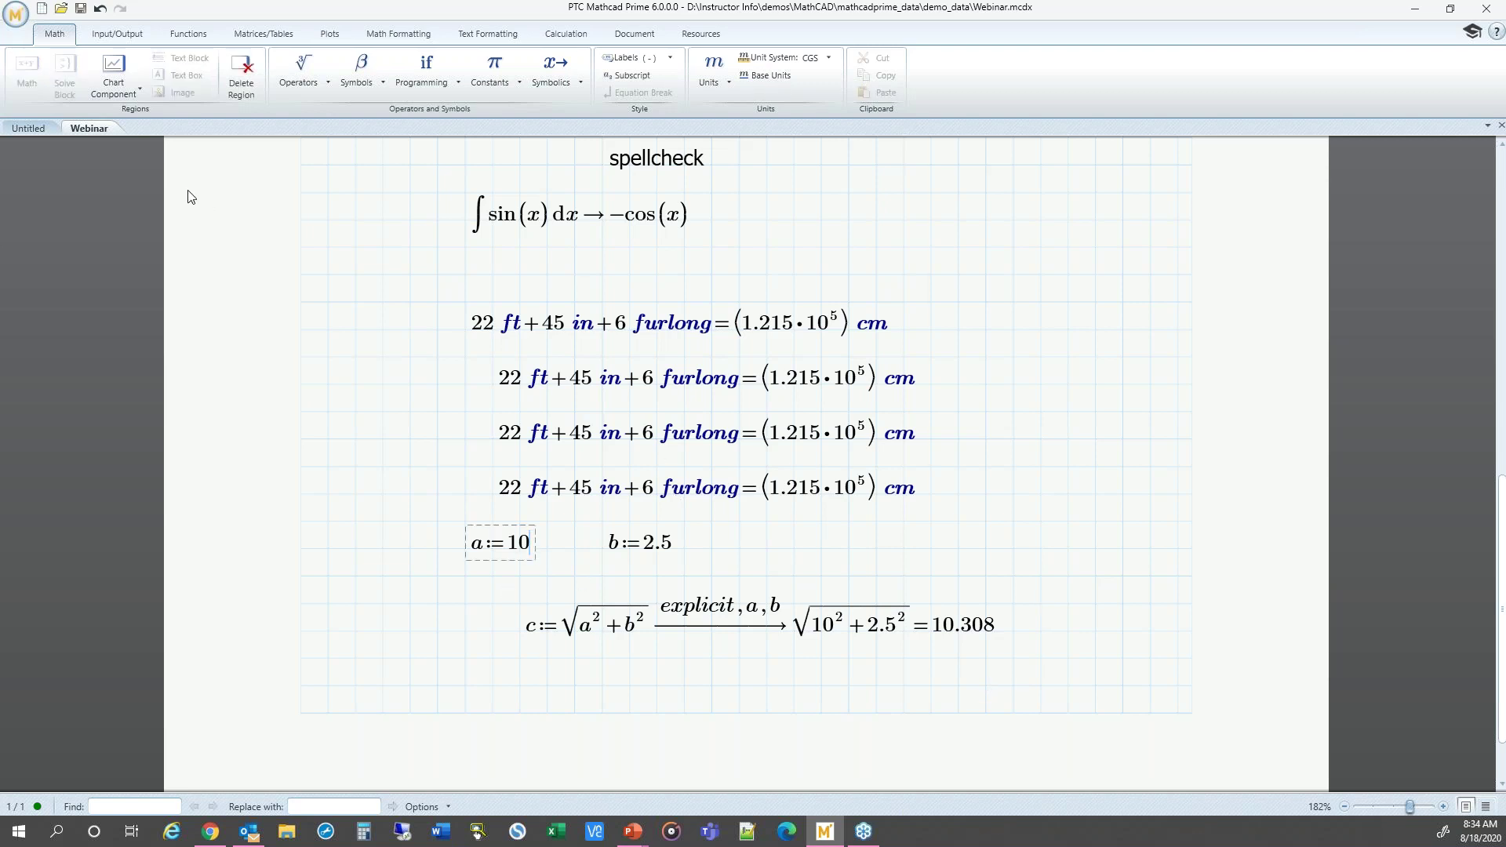
type("0")
left_click(340, 450)
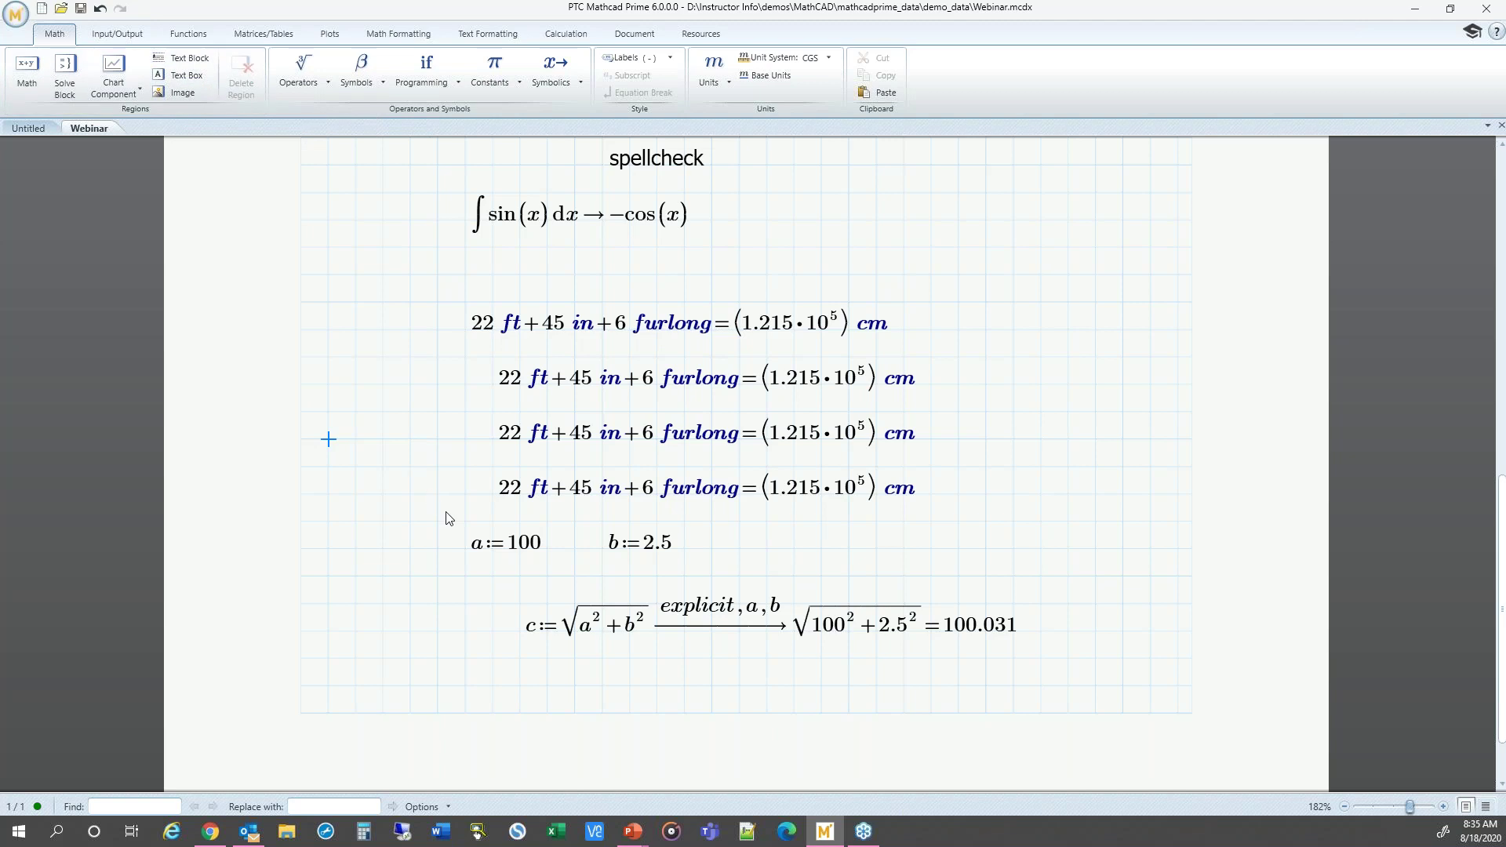
- Add six blank lines after "Potential Future topics" in the agenda text block to push the regions below it down
scroll(555, 538, "up", 10)
scroll(590, 506, "down", 3)
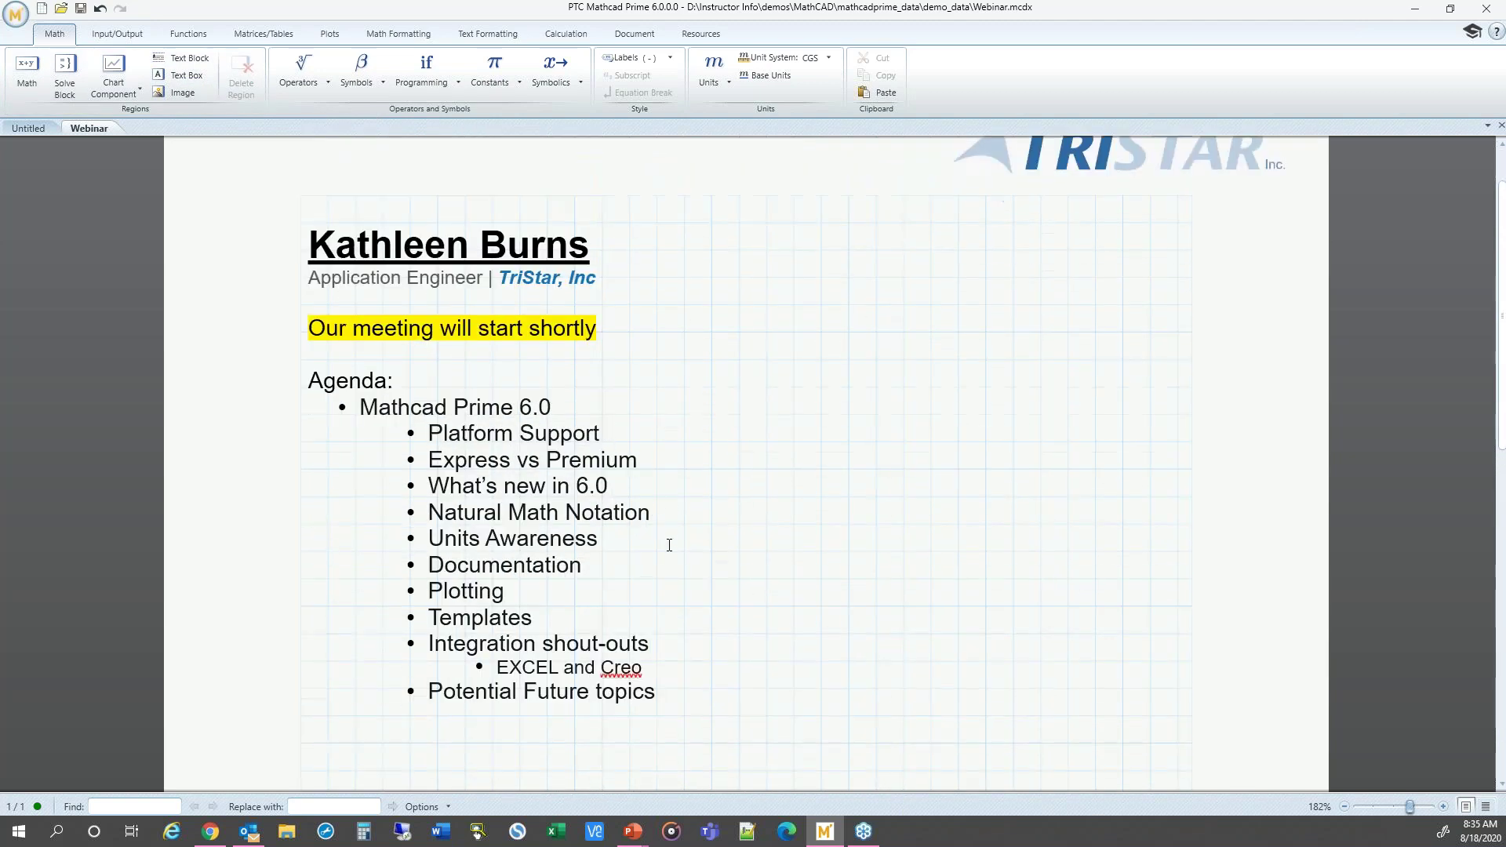
left_click(703, 428)
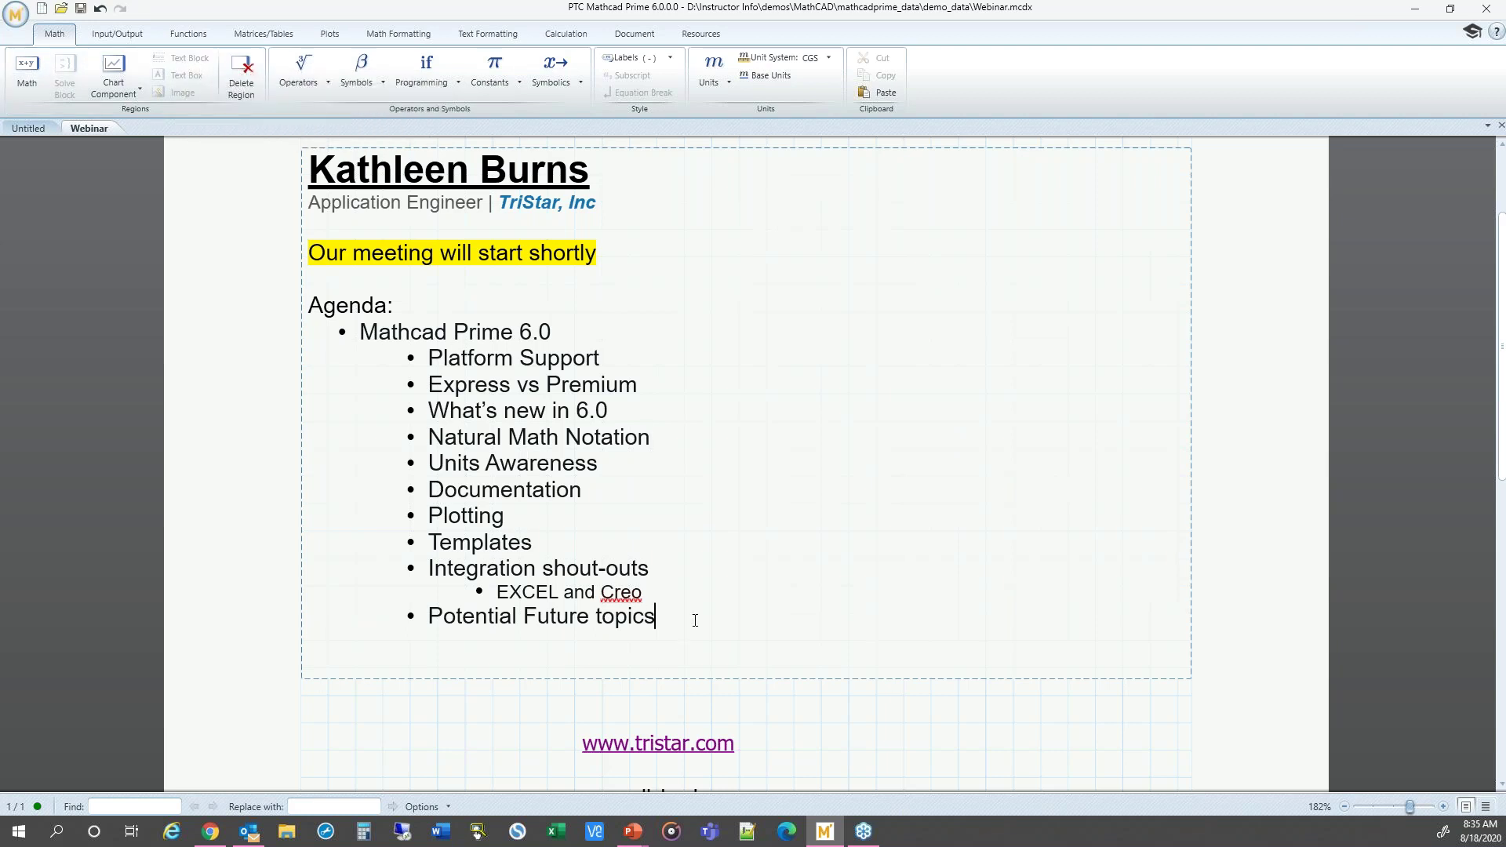
key("Return")
key("Return")
key("Return")
scroll(698, 620, "down", 3)
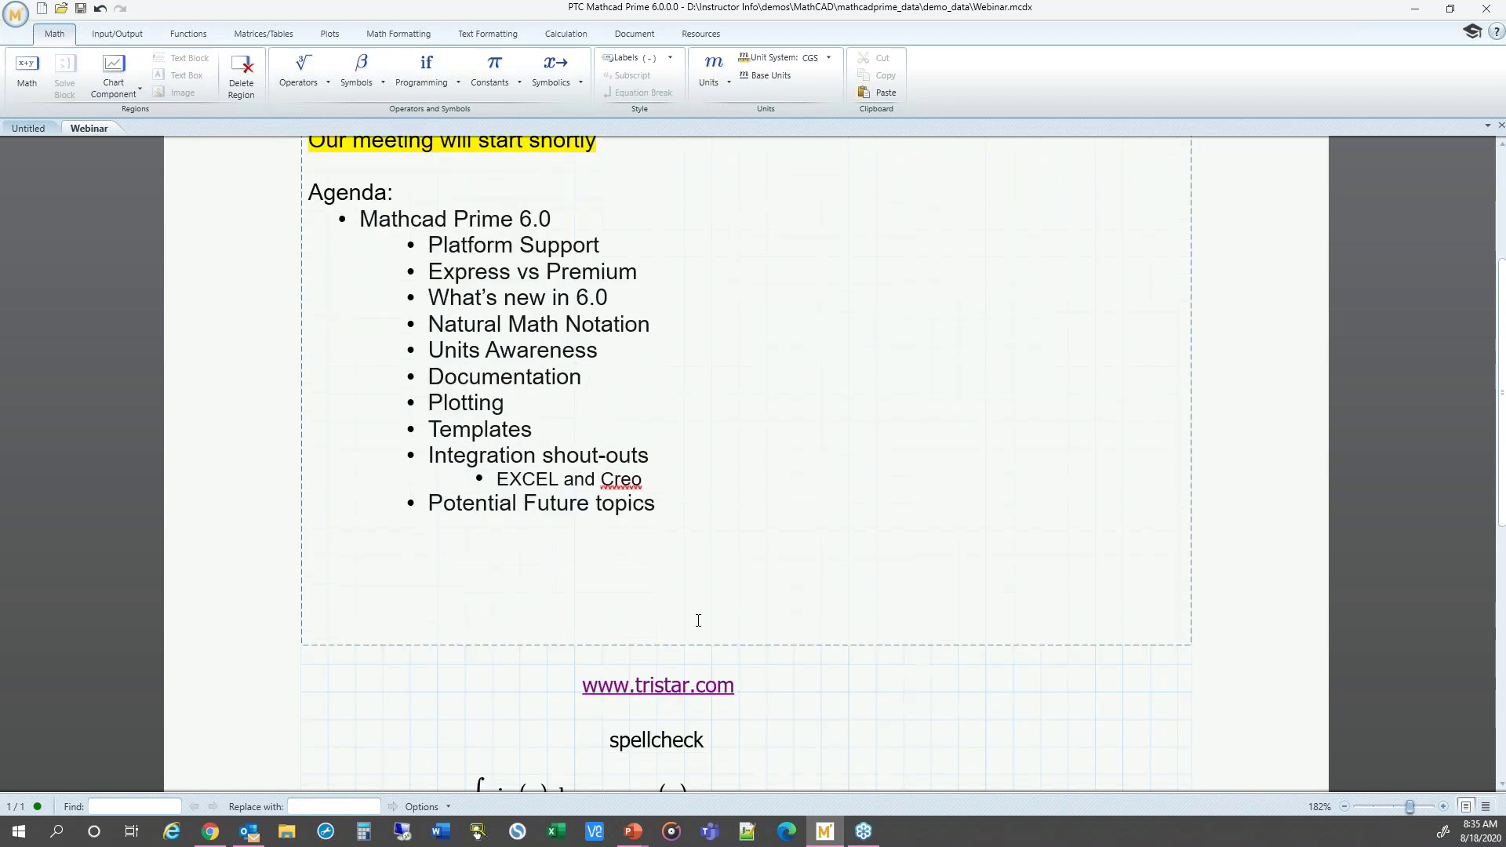
scroll(698, 621, "down", 3)
key("Return")
key("Return")
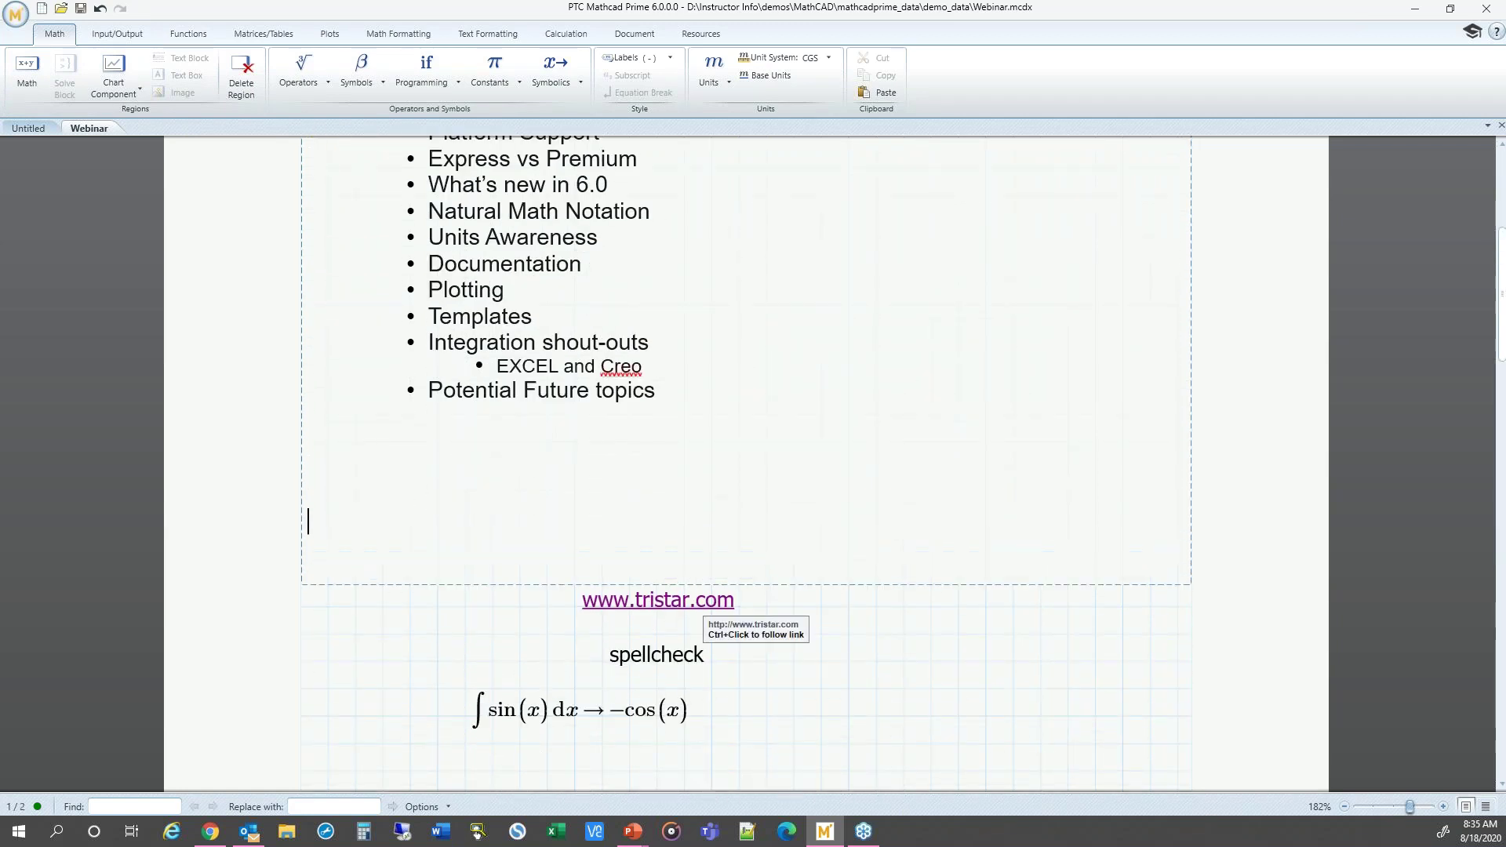
key("Return")
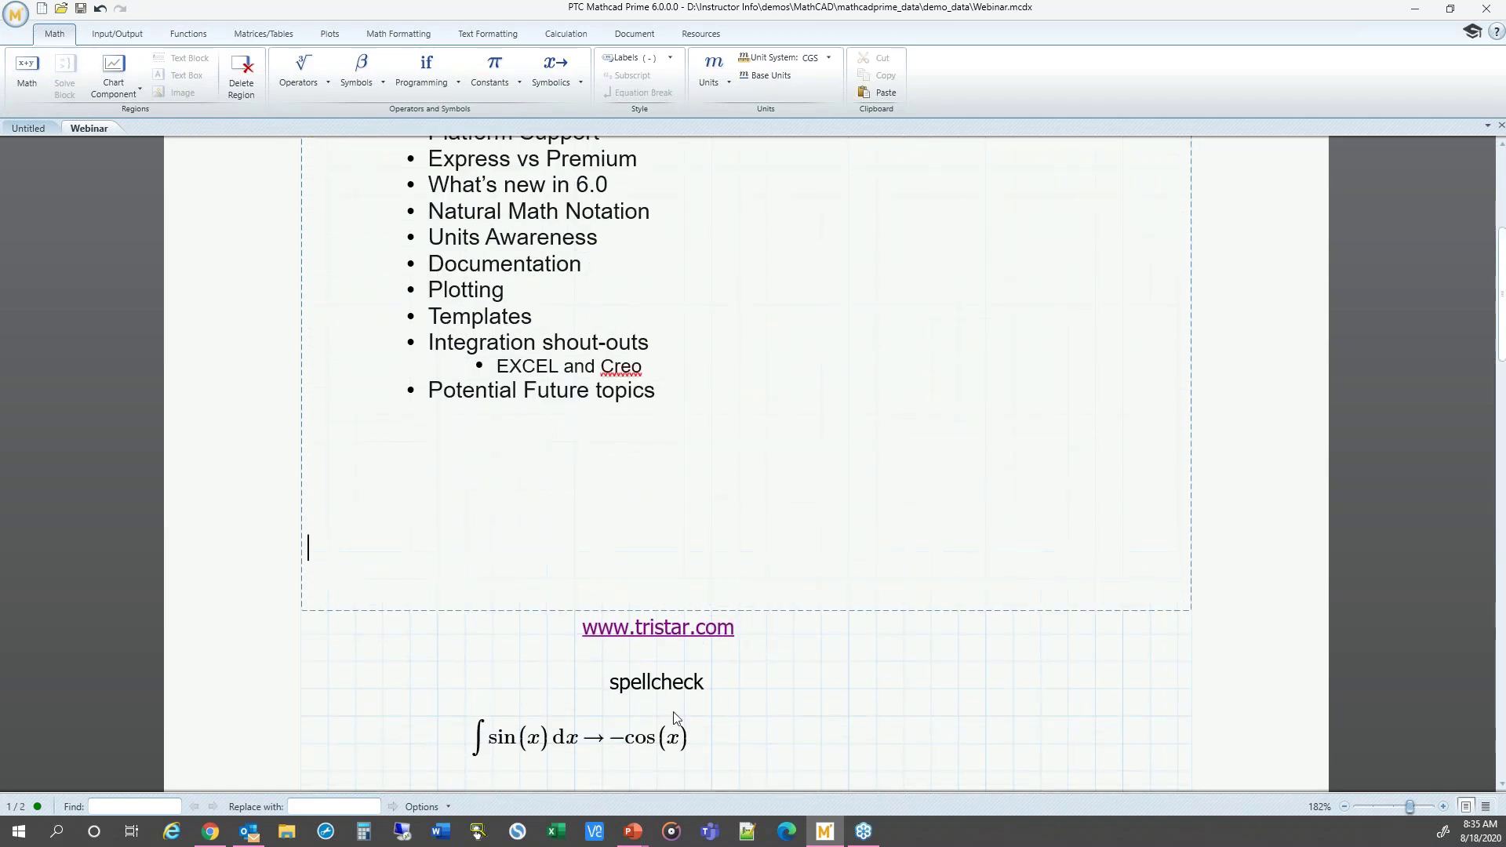
- Remove the blank lines at the end of the agenda text block so the regions below it move up
key("BackSpace")
key("BackSpace")
key("BackSpace")
key("BackSpace")
key("BackSpace")
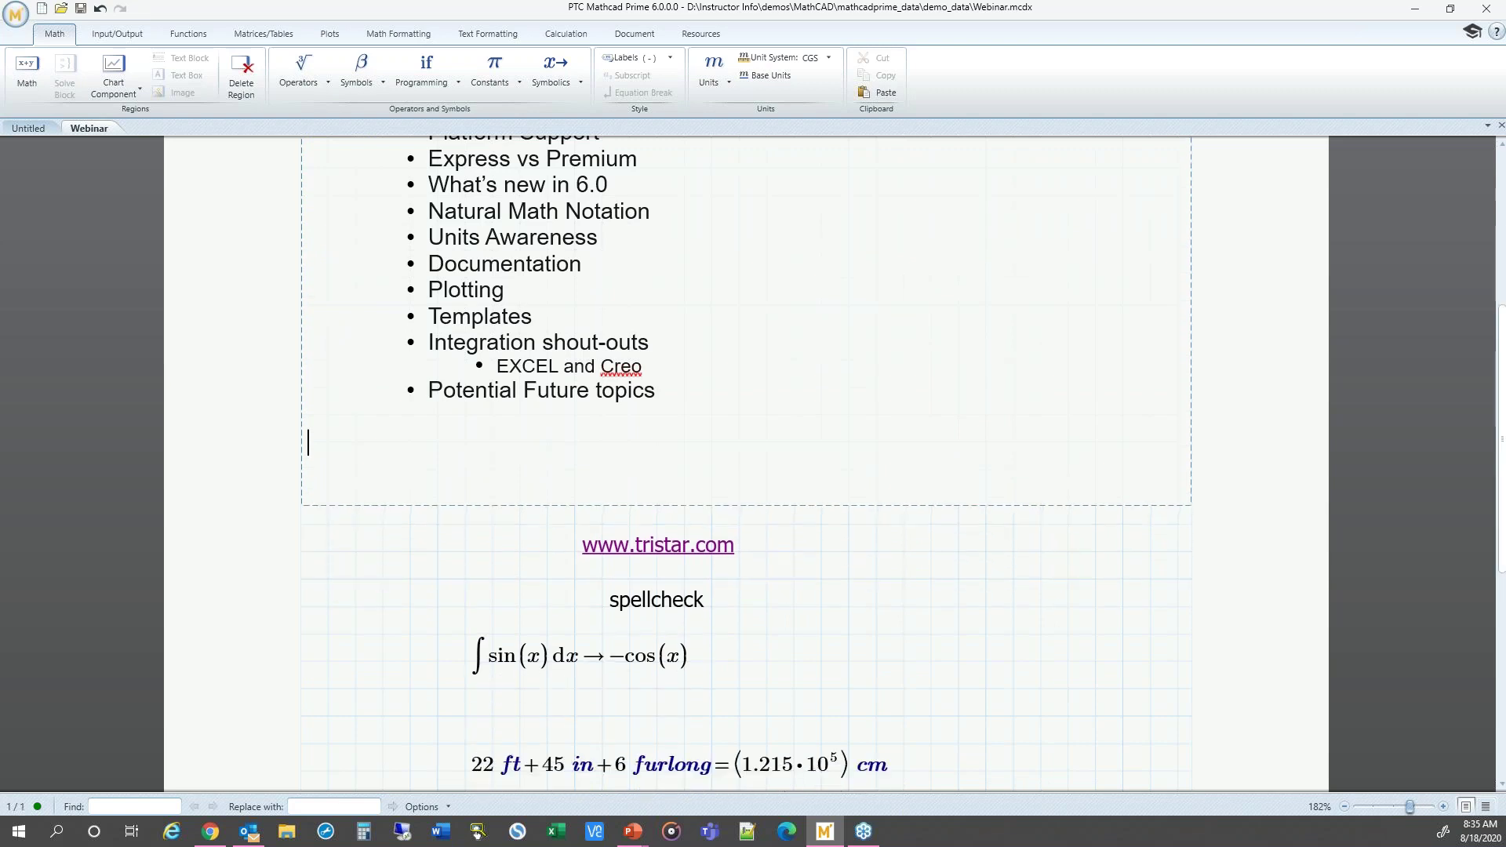
key("BackSpace")
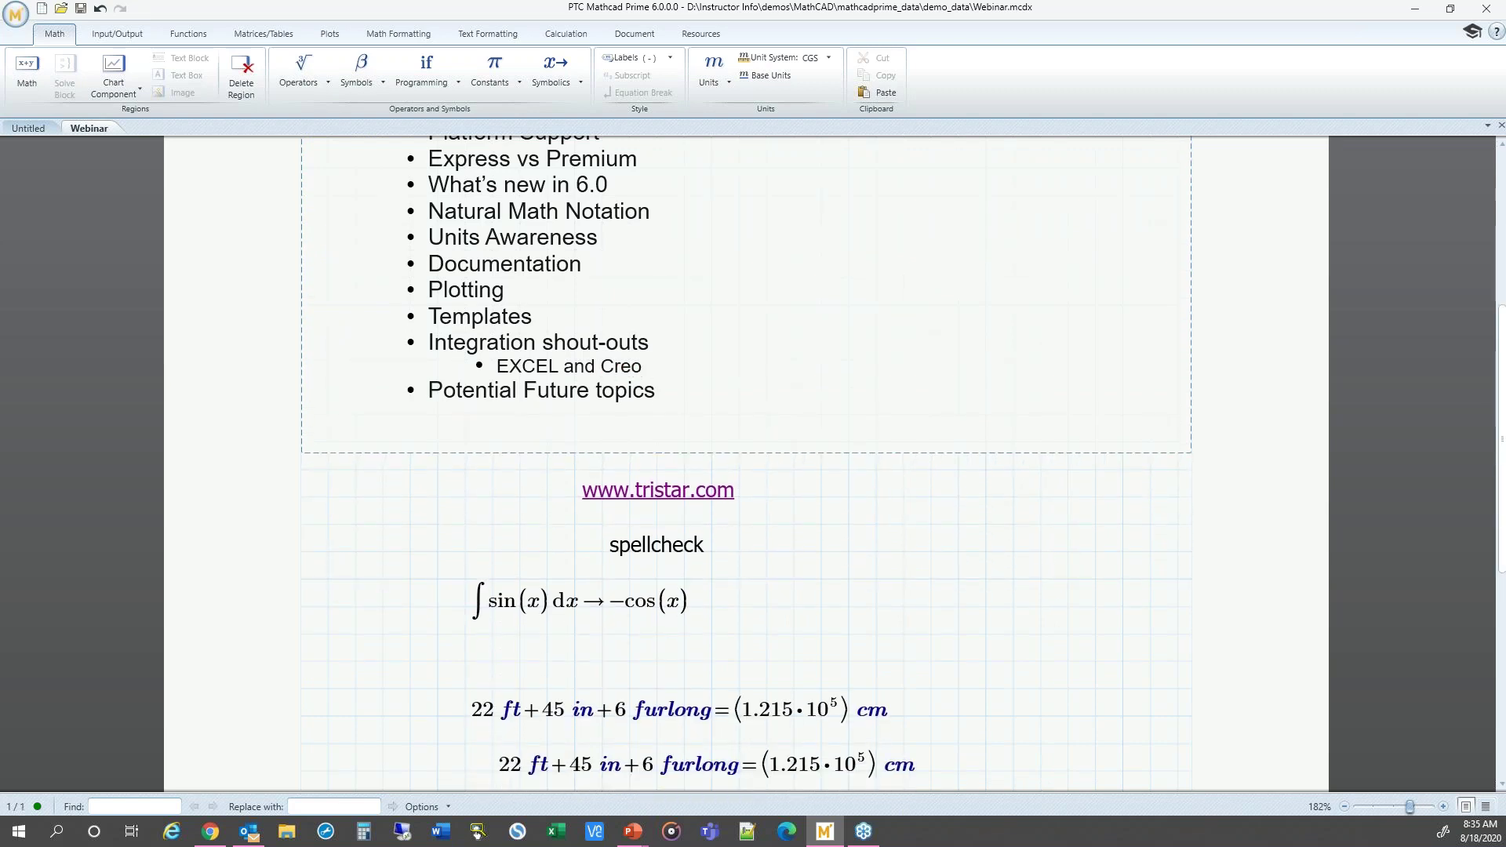
key("Delete")
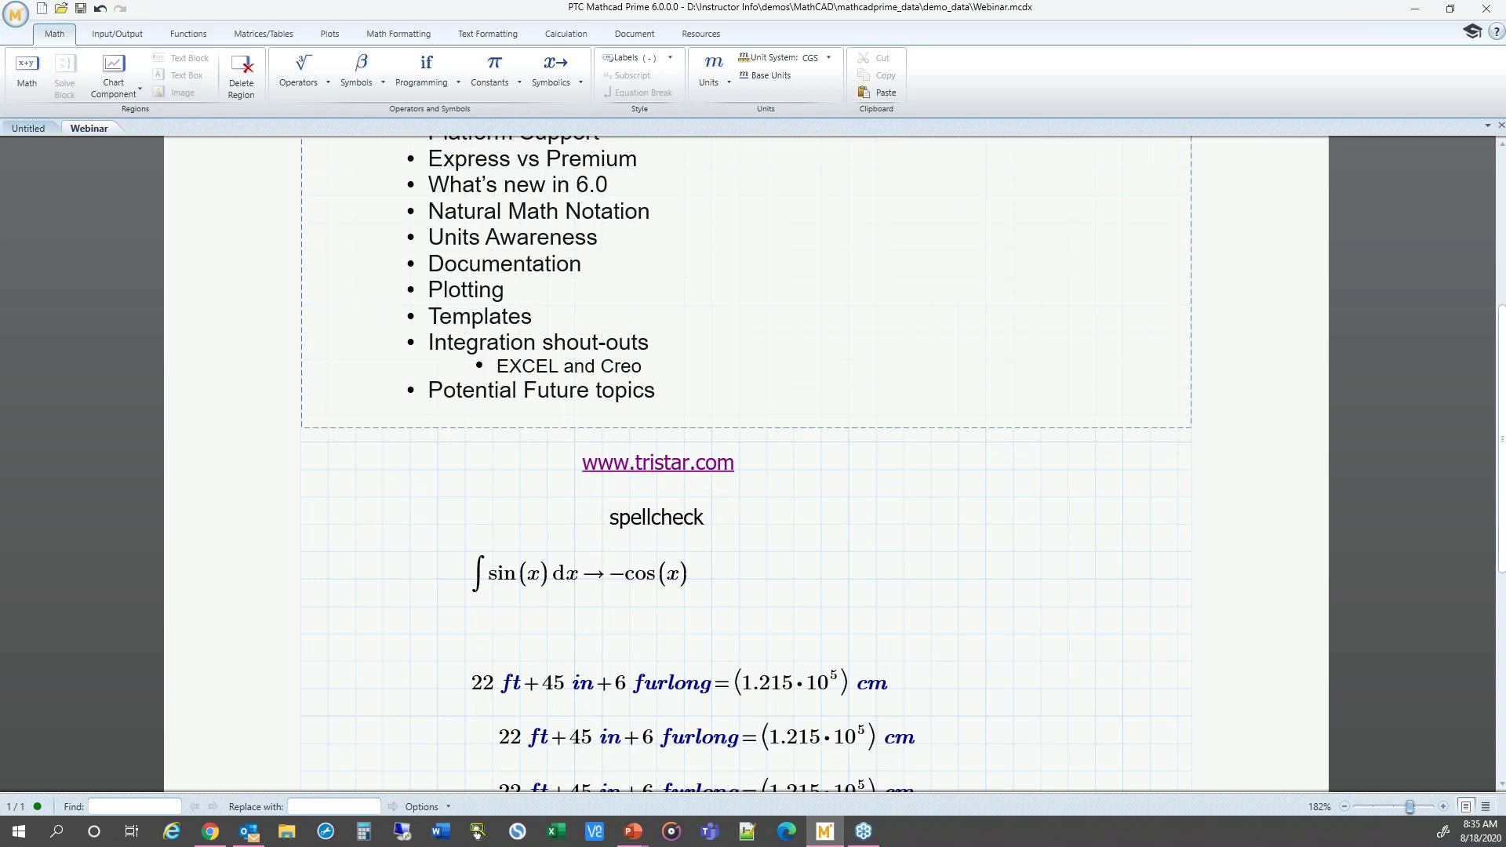
- Move the "spellcheck" text region to the right on its row below the web link
left_click(959, 469)
left_click(714, 514)
left_click_drag(721, 502, 921, 513)
left_click(923, 469)
left_click(994, 587)
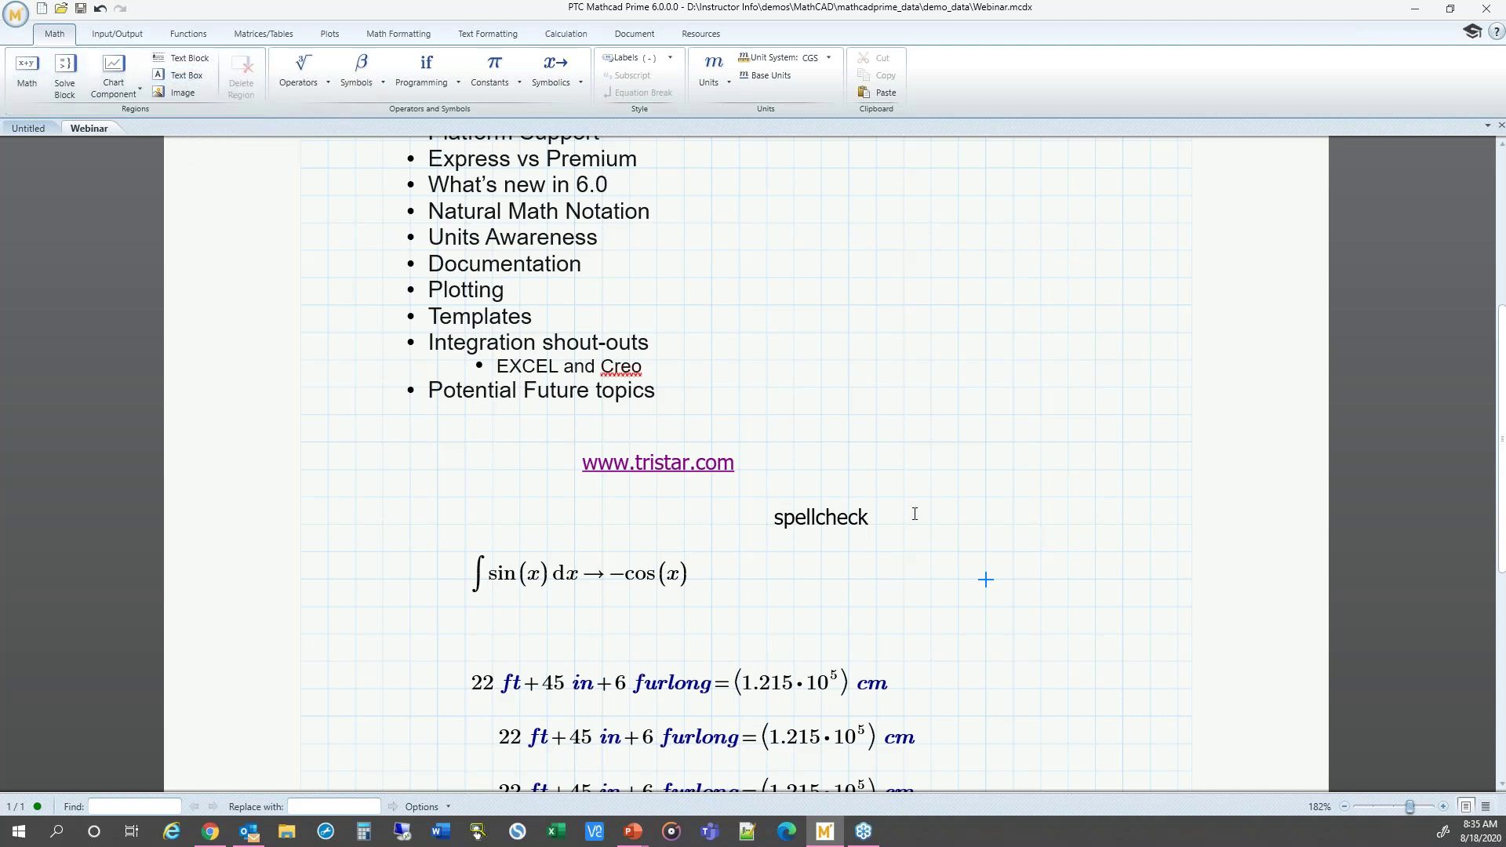
- Add a text box below the formula for c reading "I can enter live math into this text box to show that" and widen it
scroll(833, 445, "down", 6)
left_click(438, 546)
key("ctrl+t")
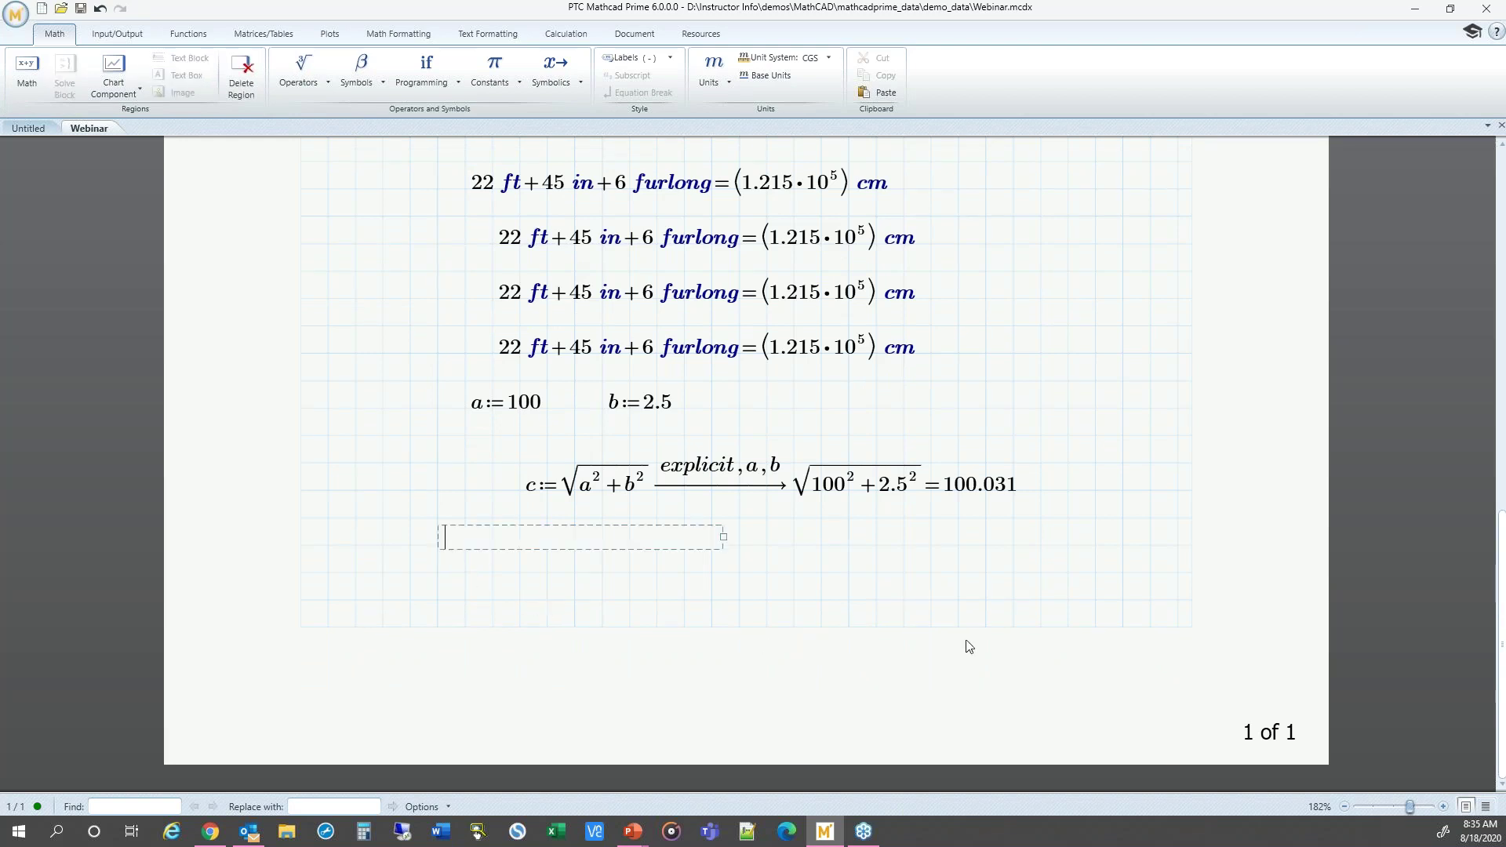
type("I can enter live math in")
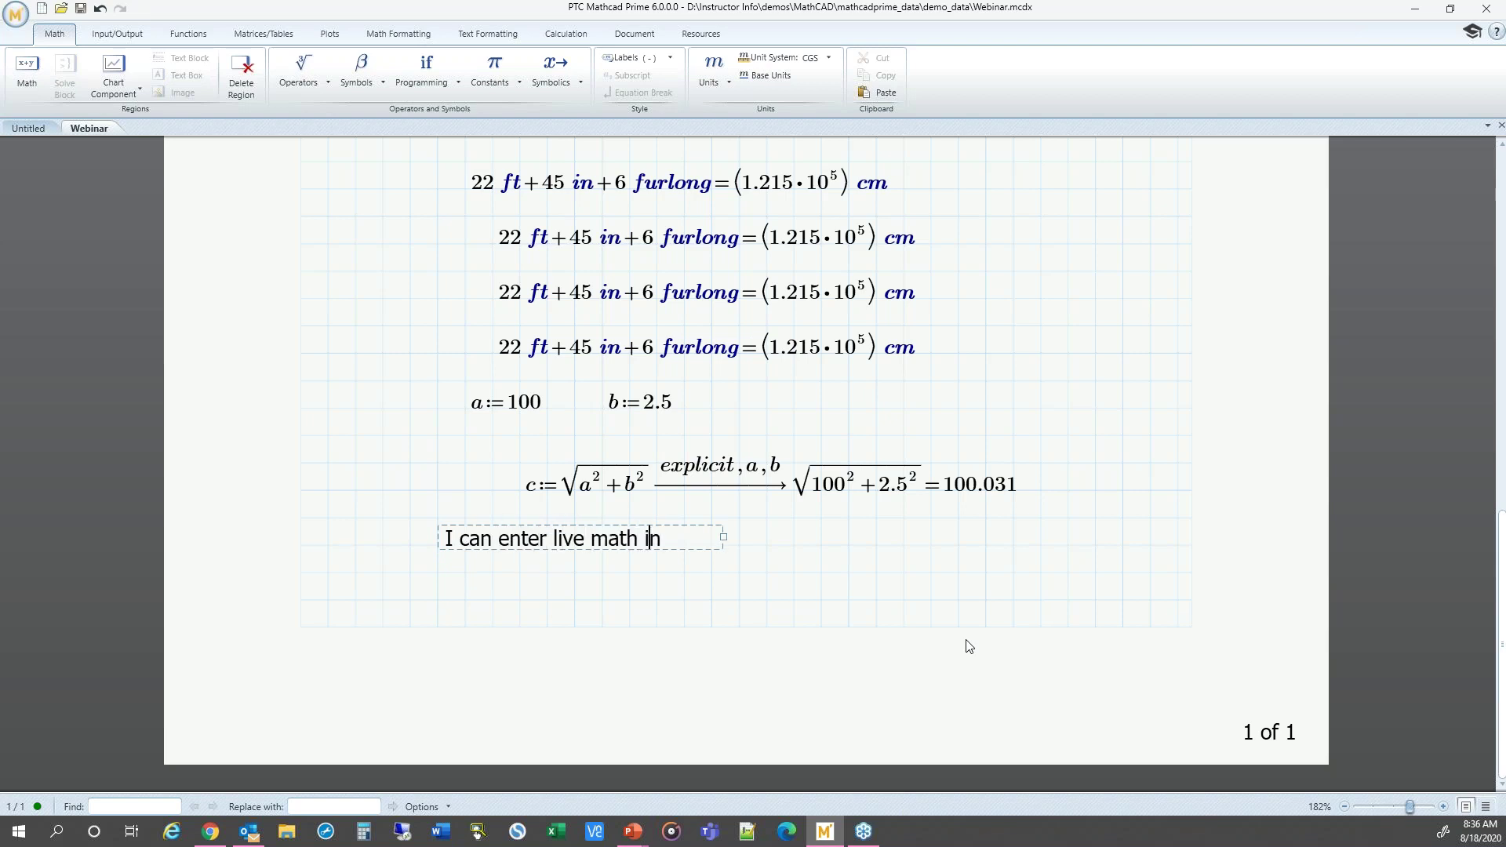
type("to this text box")
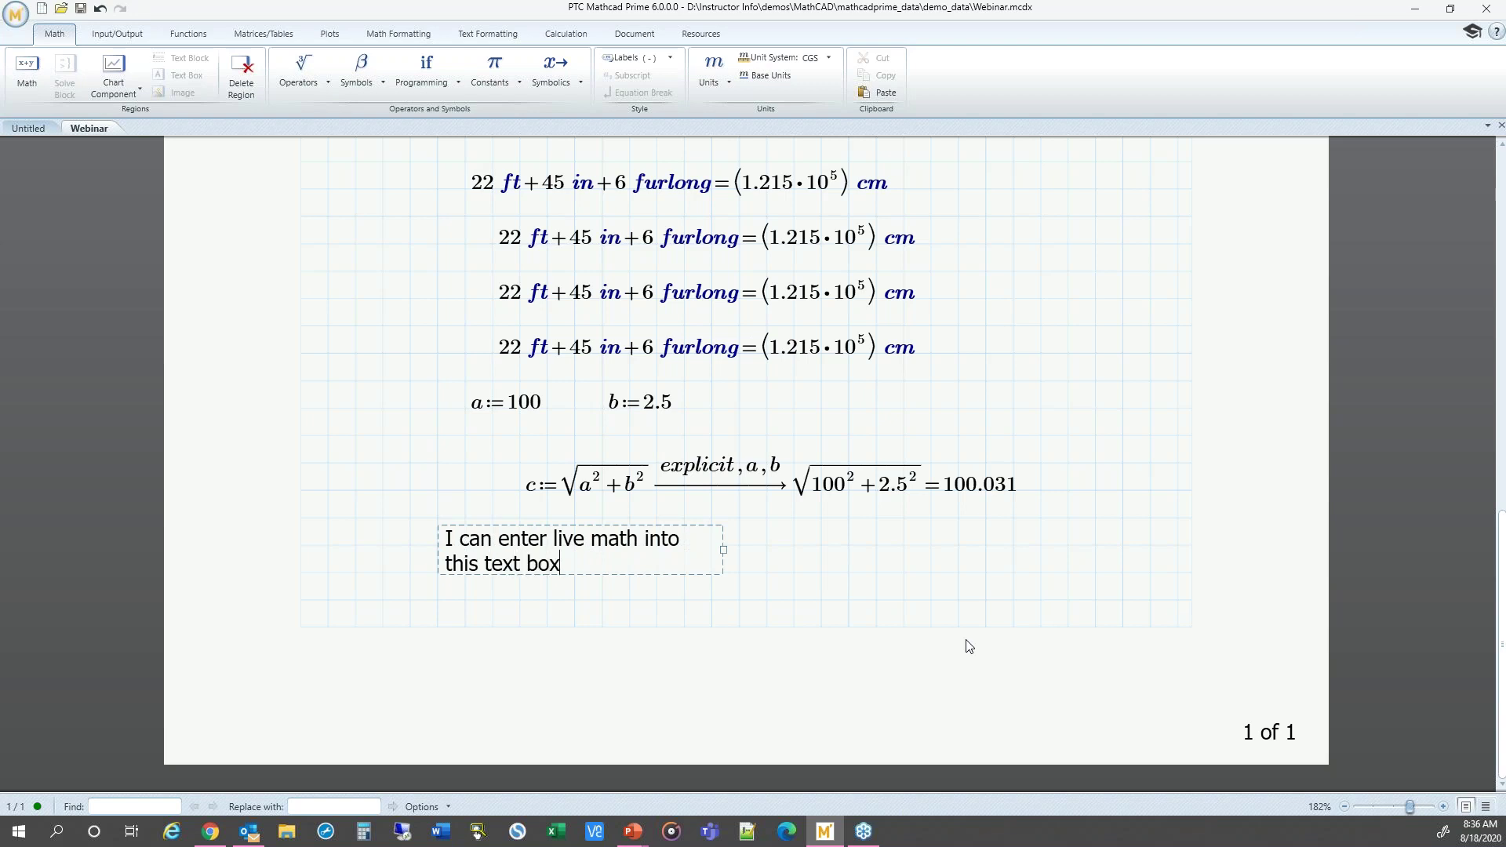
type(" to show that")
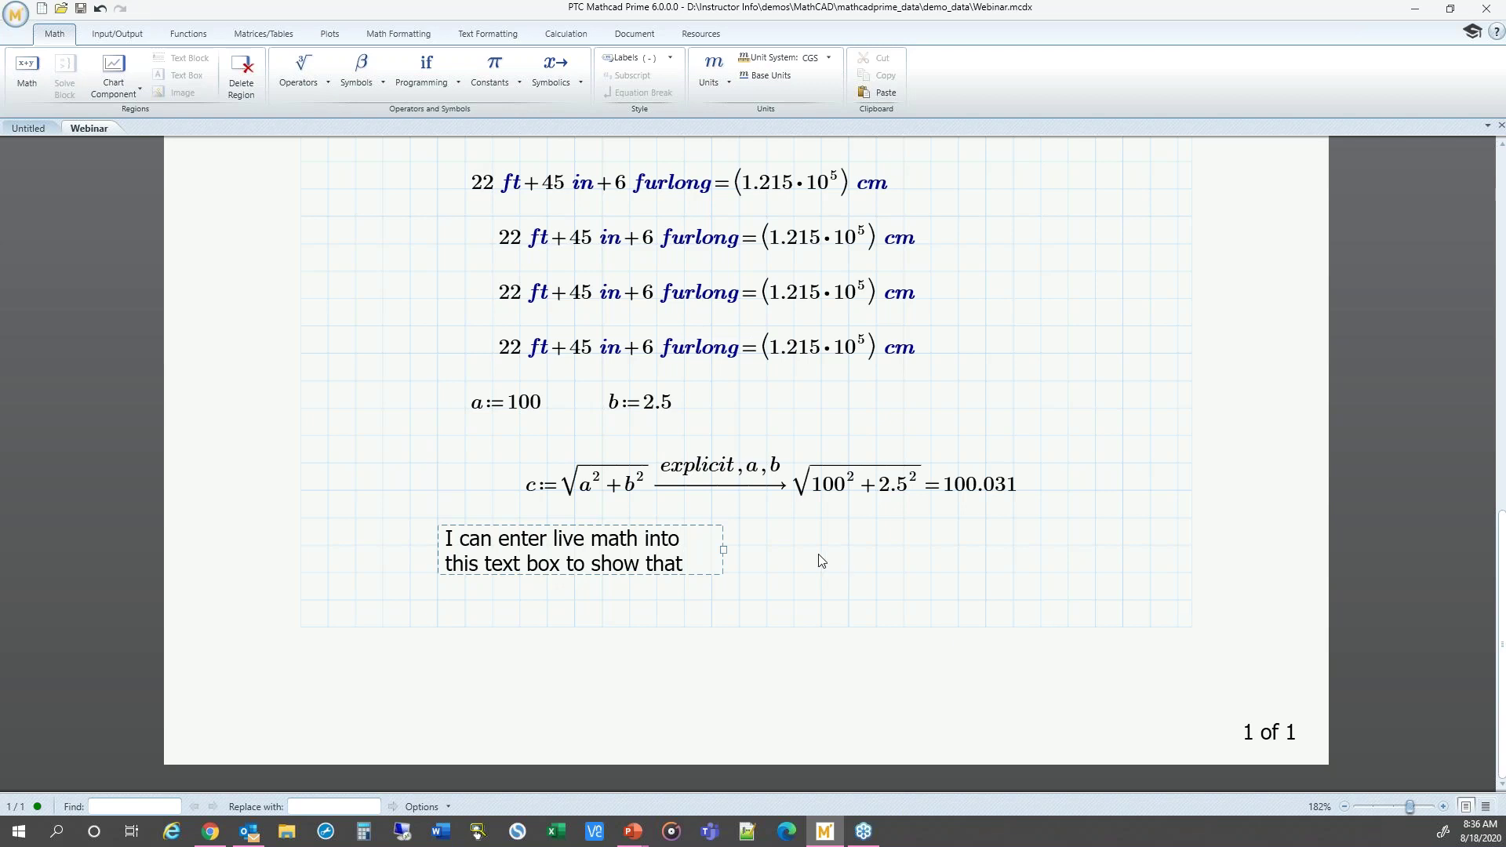
left_click_drag(724, 550, 854, 551)
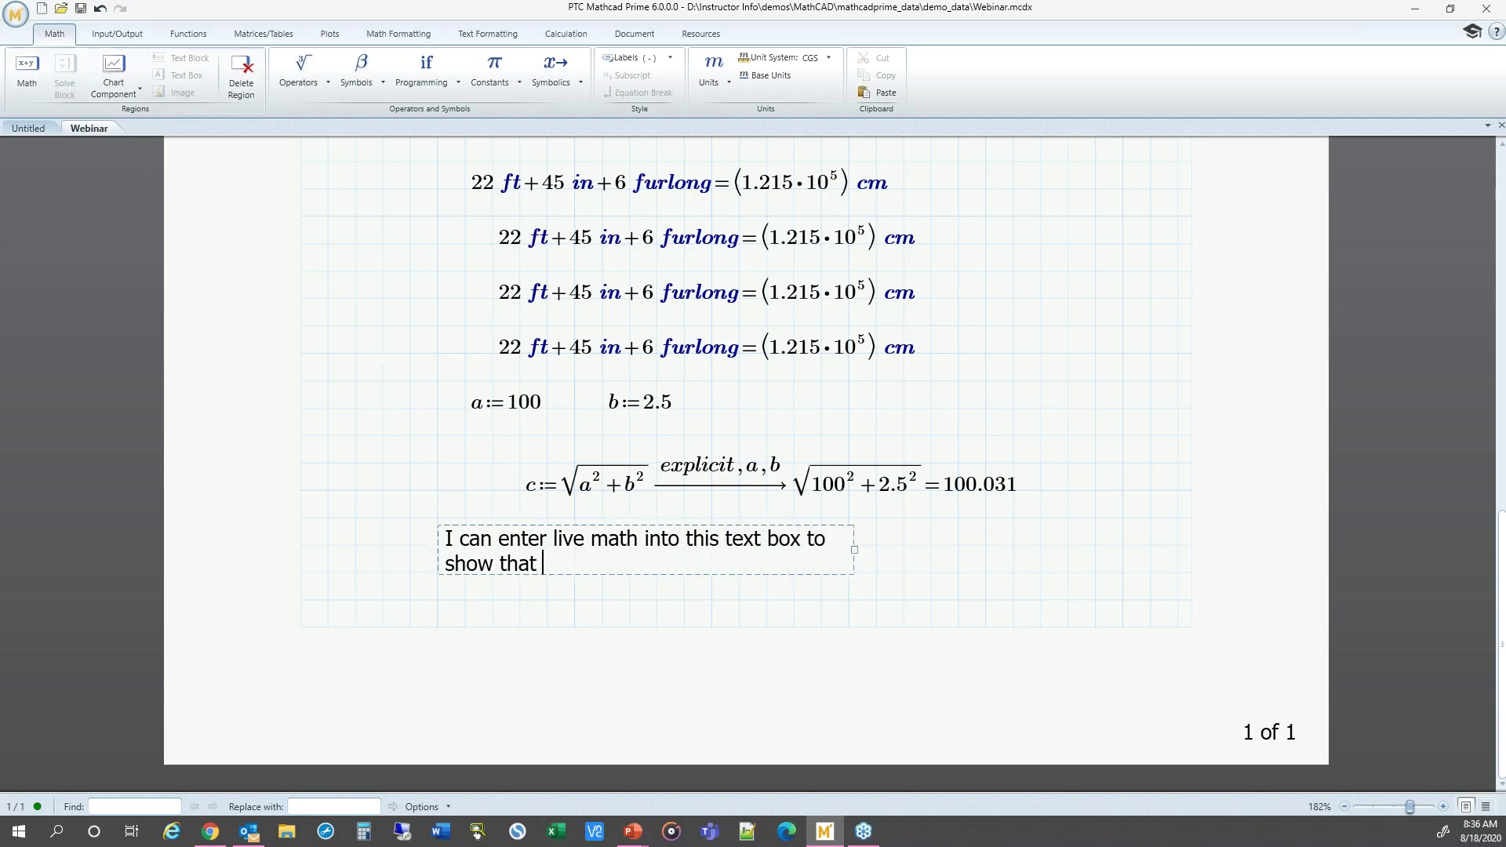
- Insert a live math expression evaluating c at the end of the sentence in the text box
left_click(22, 72)
type("c")
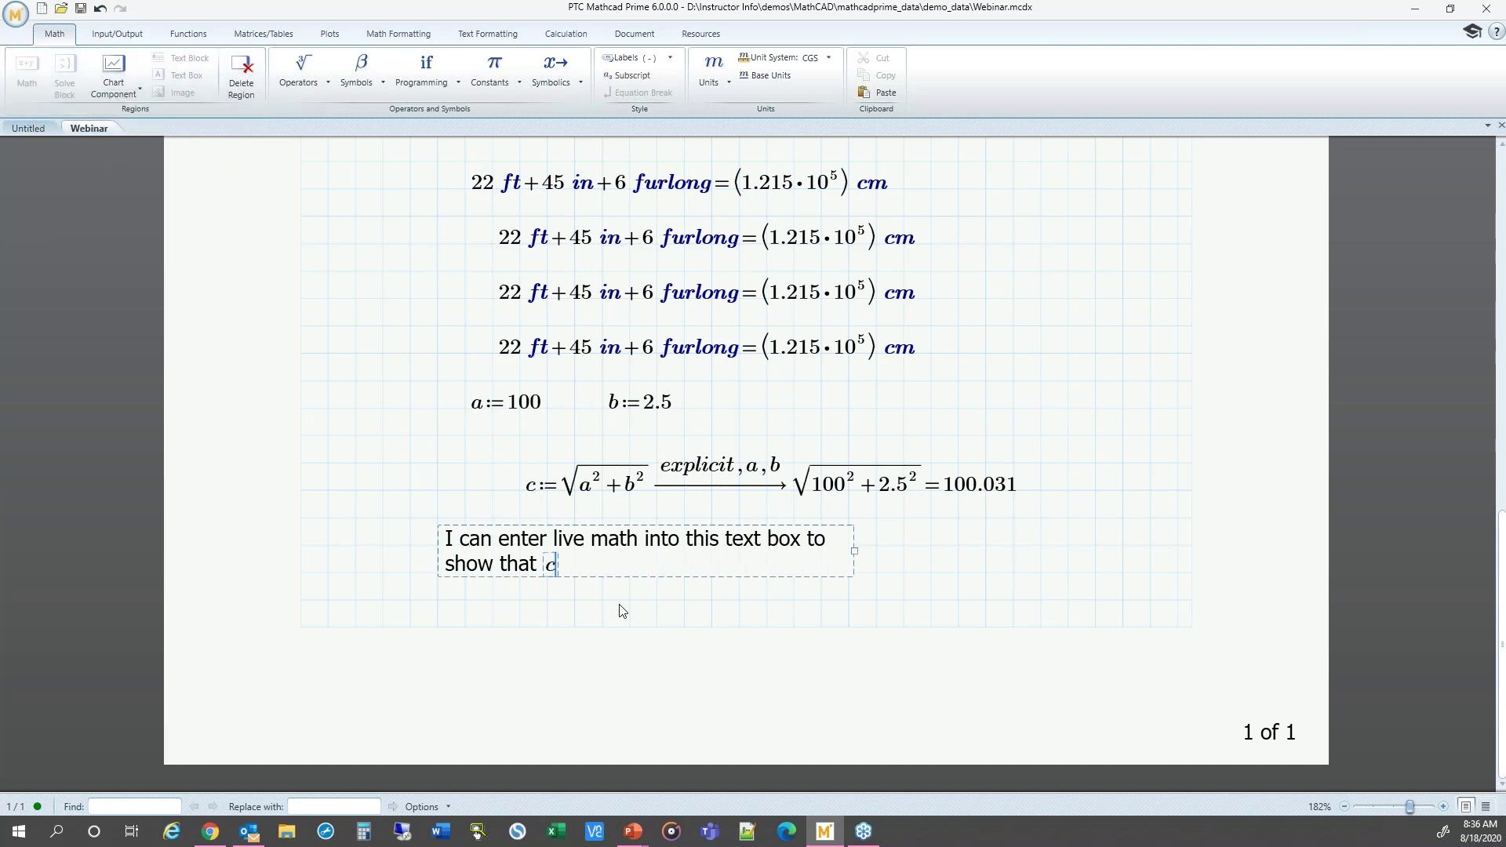
type("=100.031")
left_click(620, 605)
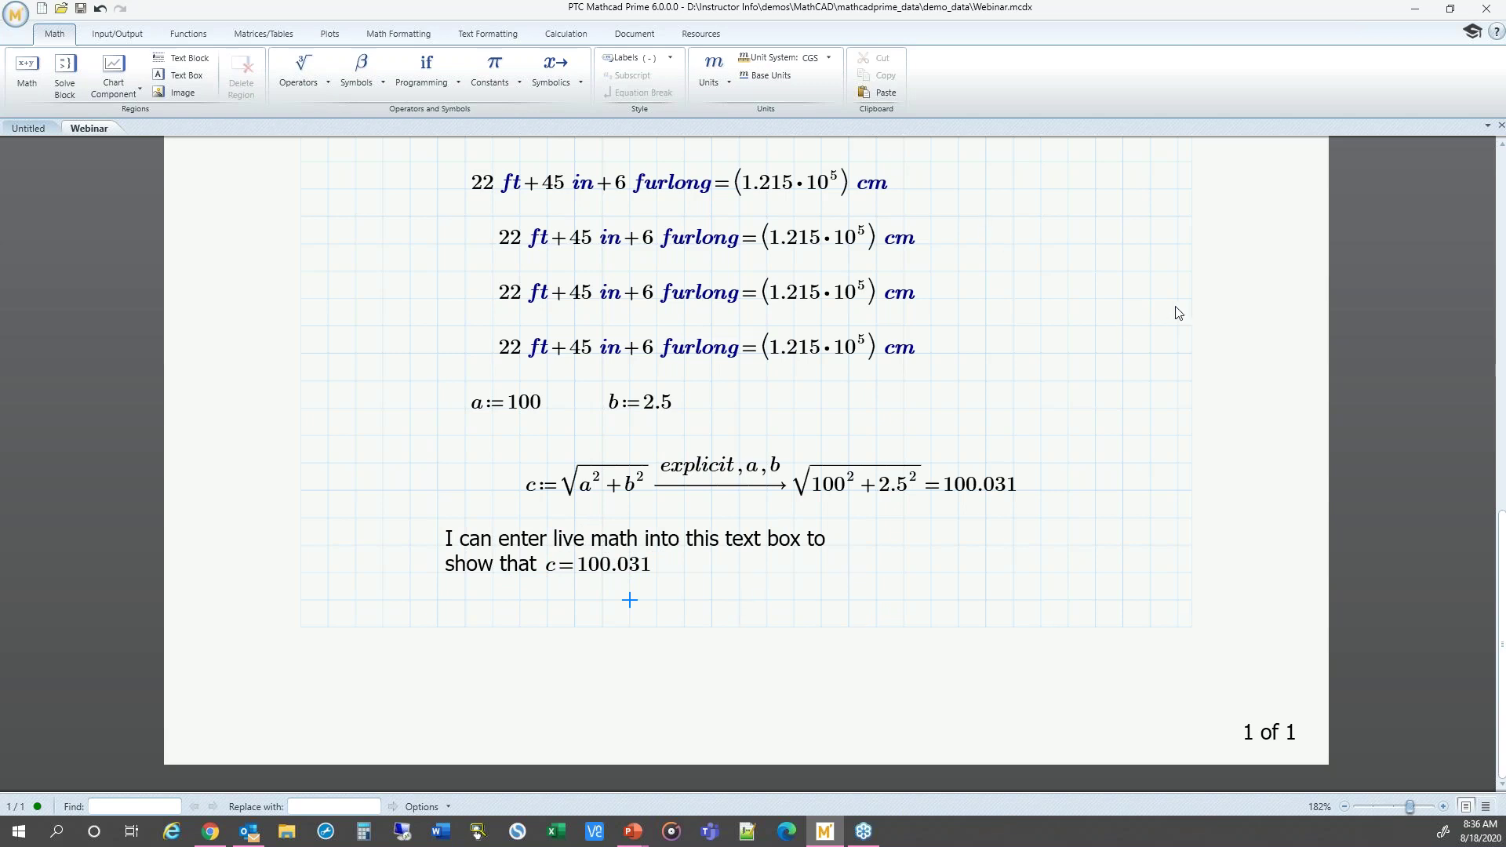
- View the worksheet in Draft view and return to Page view
scroll(945, 283, "up", 10)
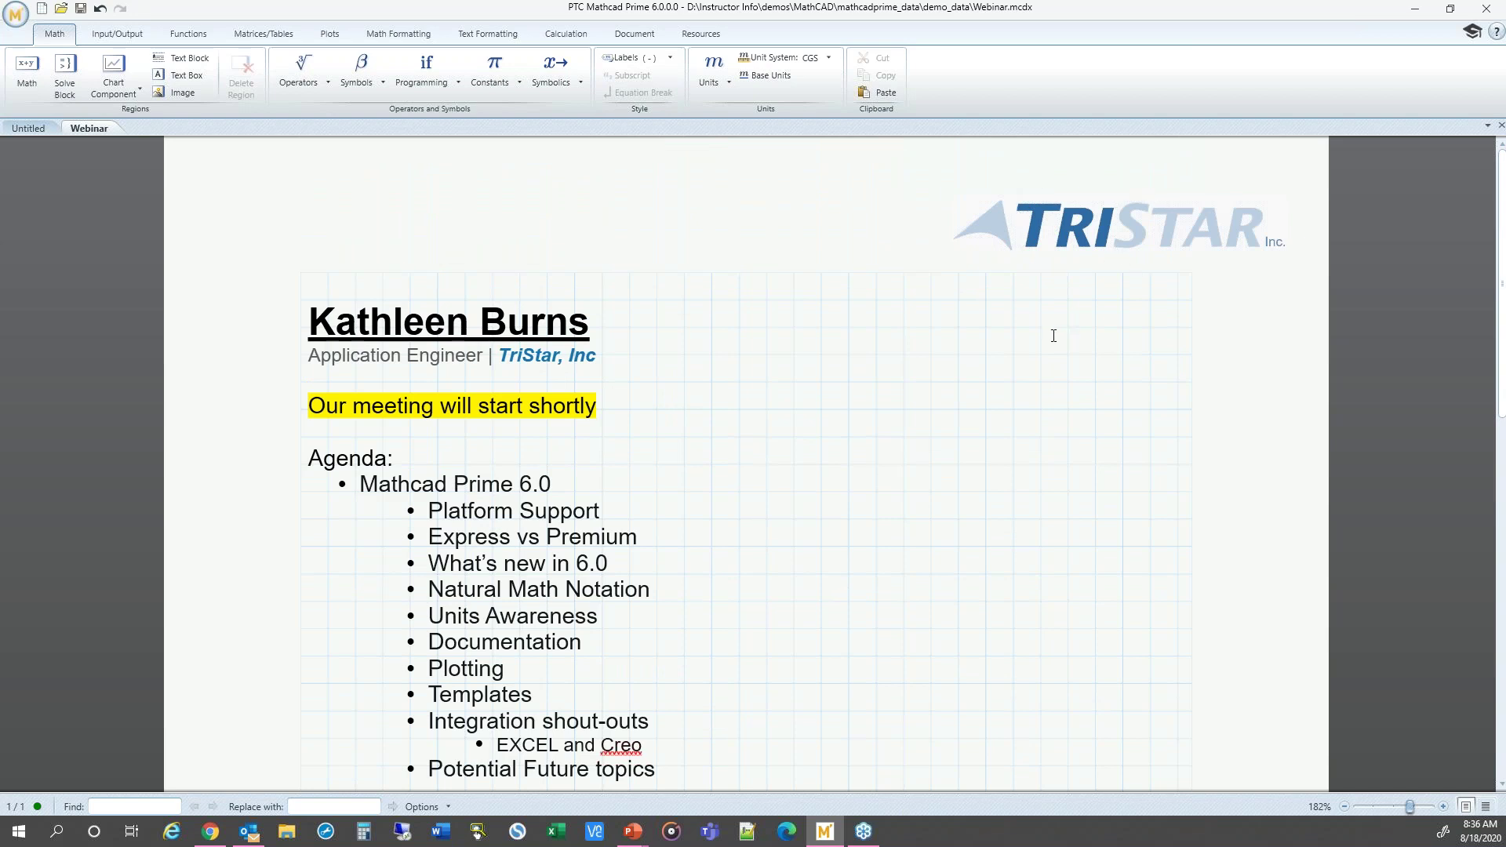
left_click(1487, 808)
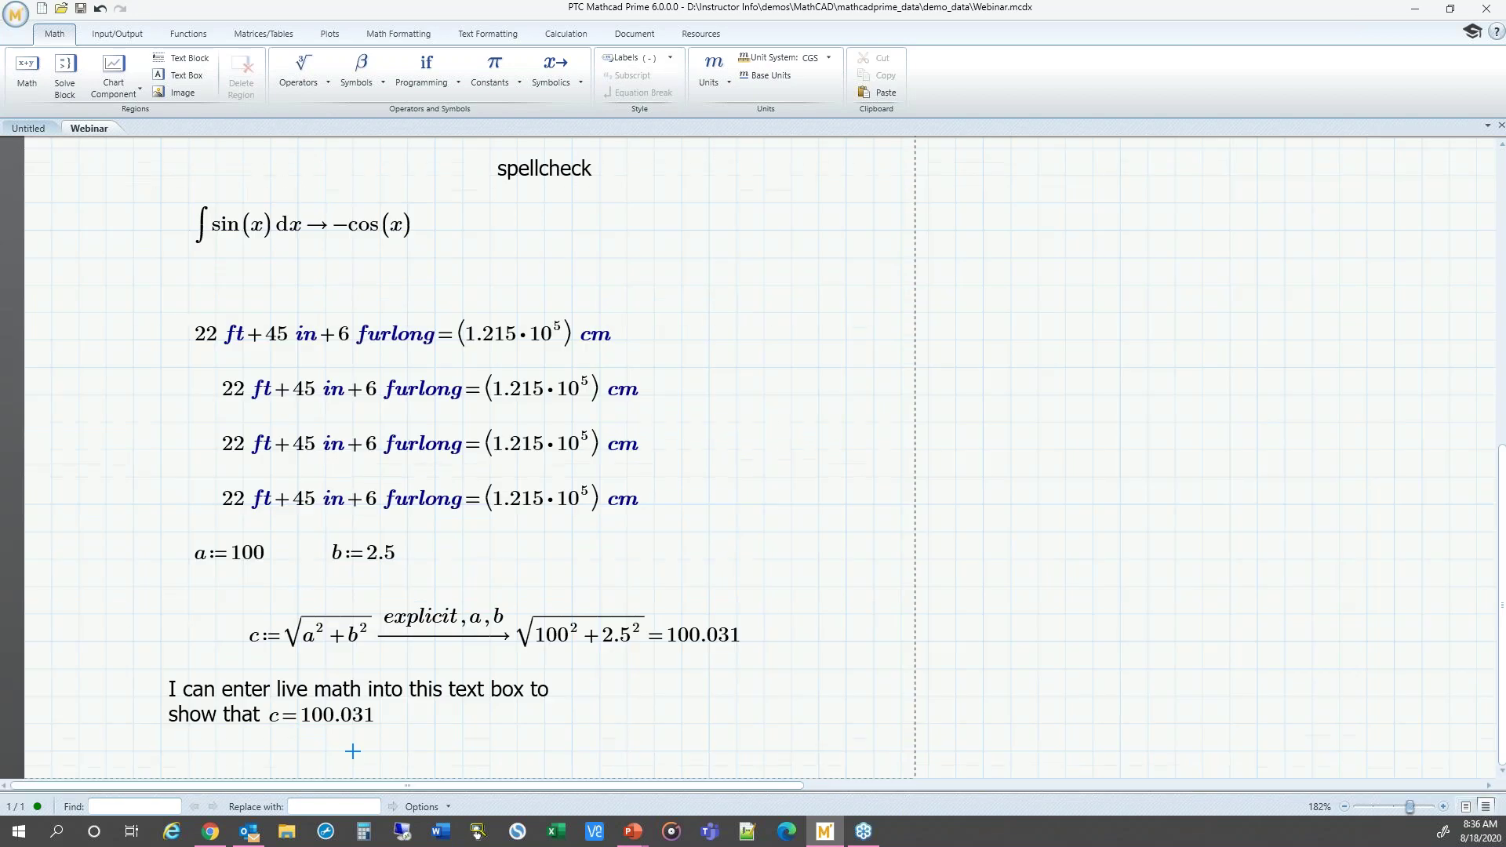
left_click(1466, 807)
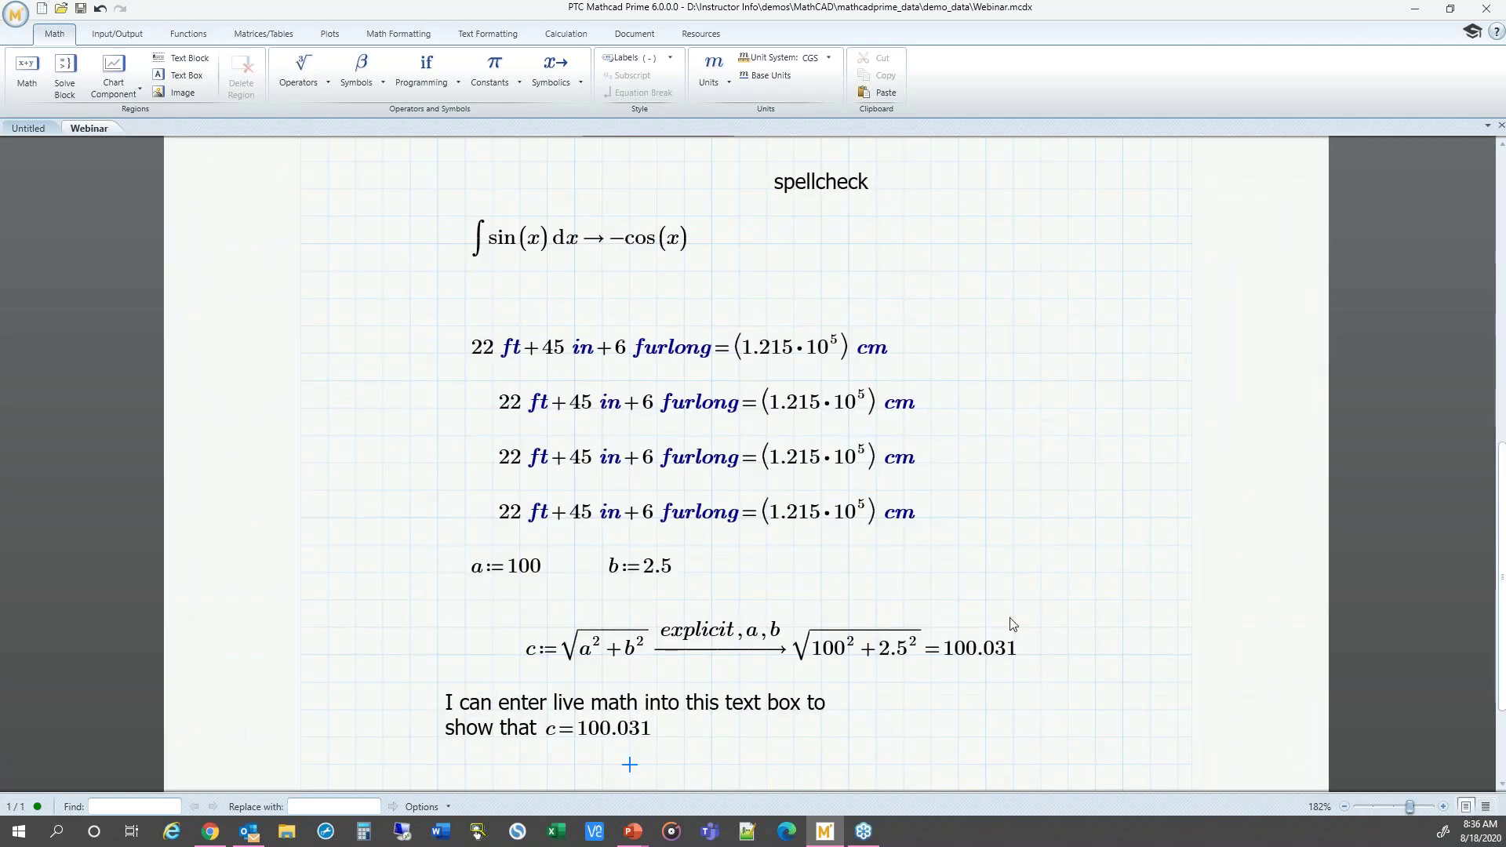
scroll(863, 620, "down", 3)
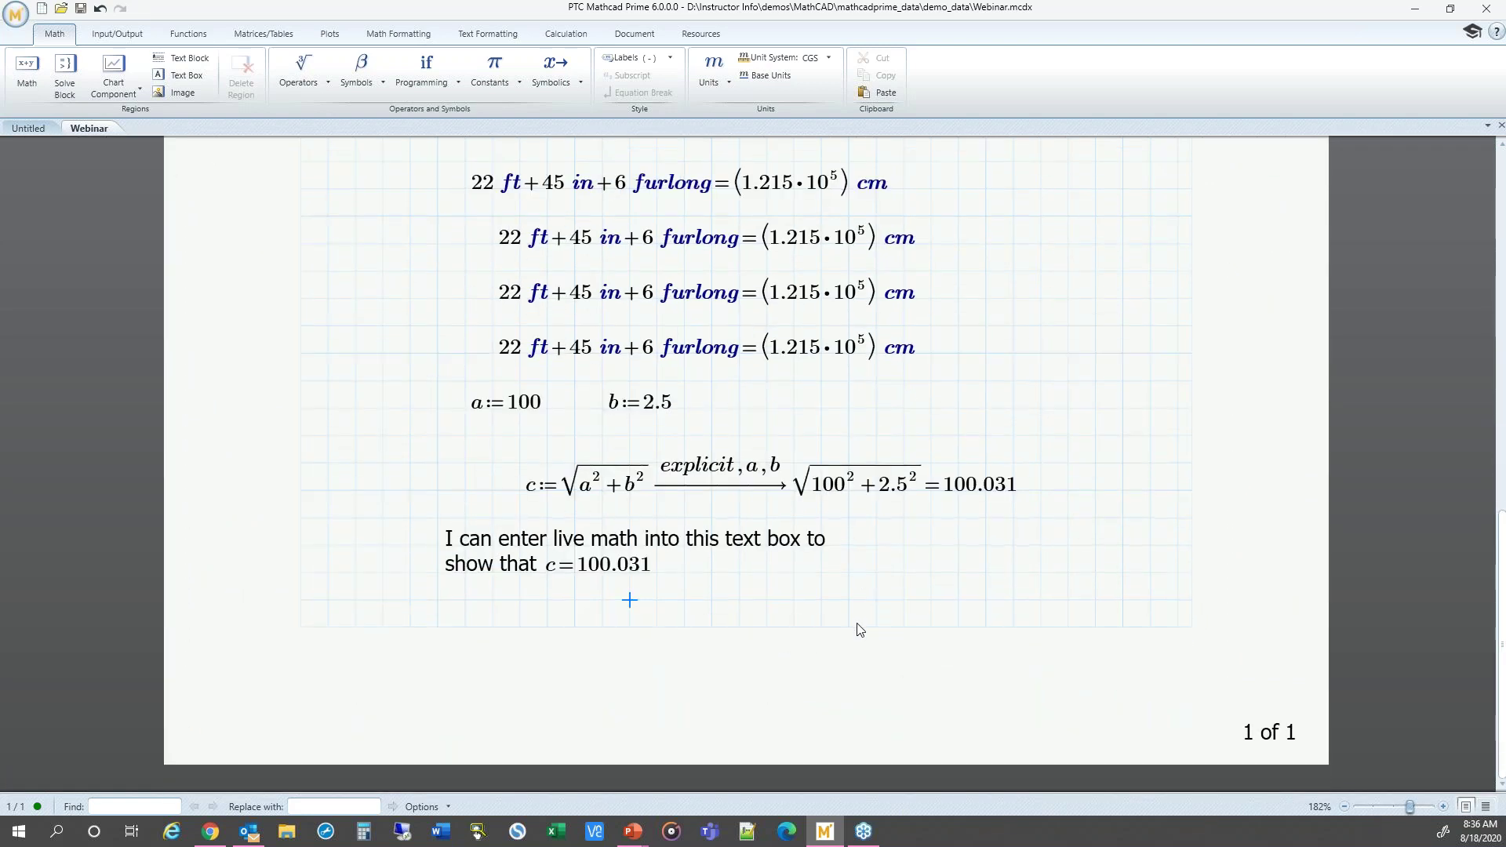
- Add a page break below the live math text box and place the insertion point near the start of the second page
left_click(437, 609)
left_click(616, 36)
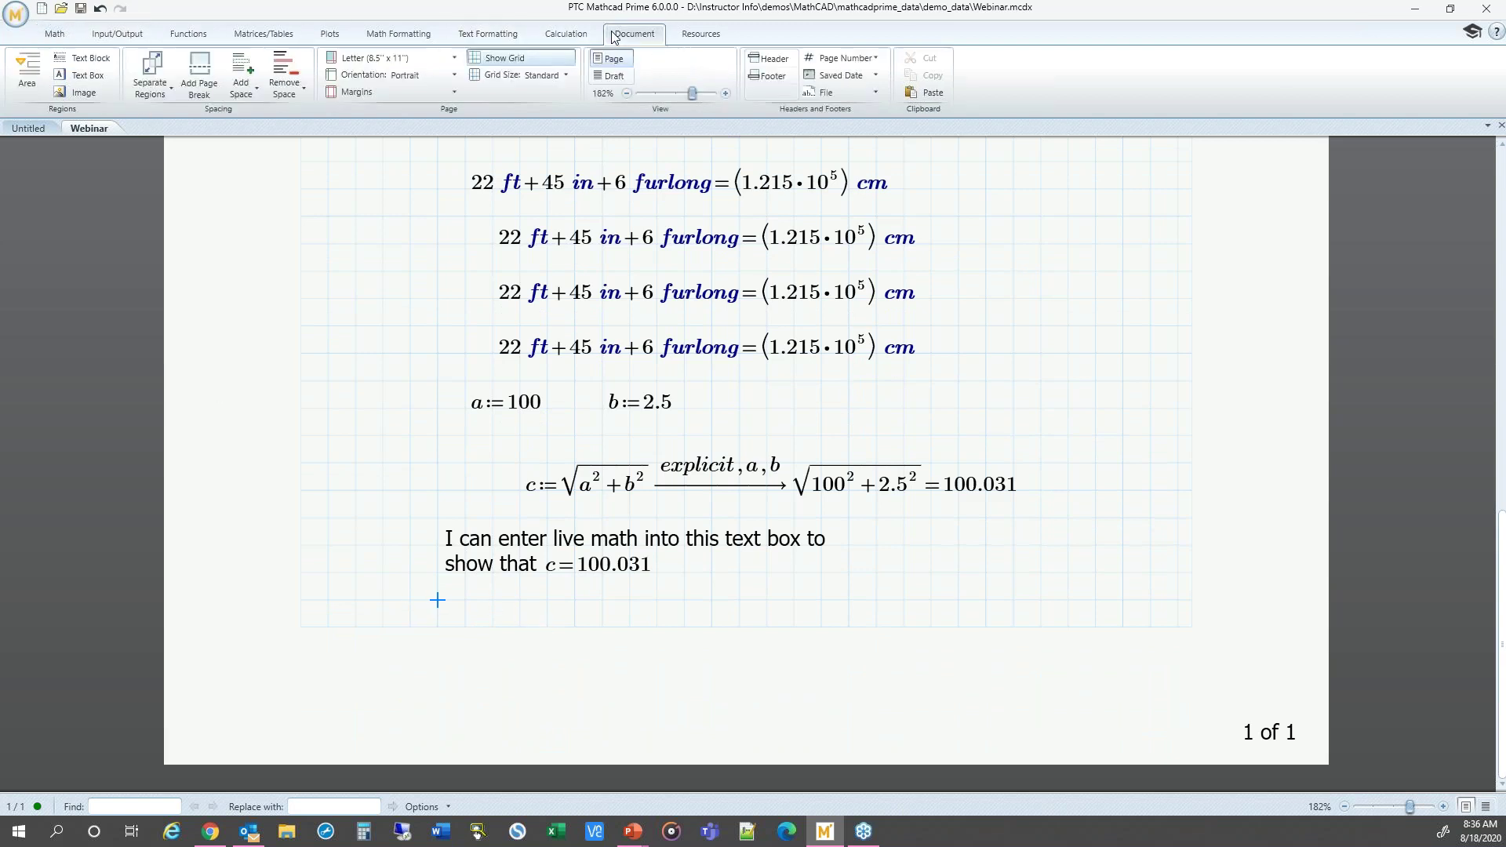
left_click(202, 72)
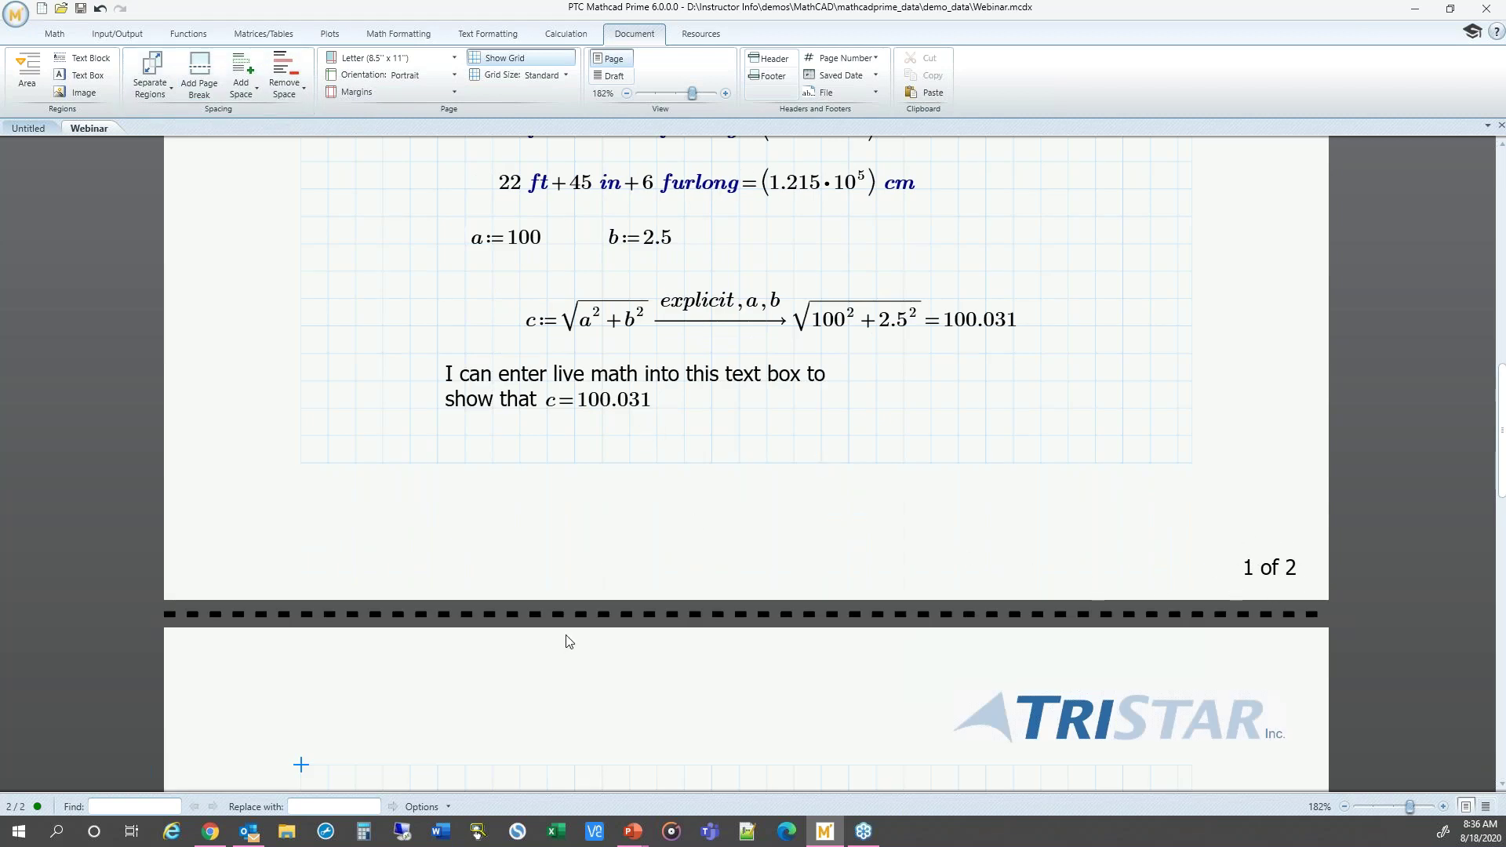
scroll(606, 625, "down", 3)
left_click(394, 550)
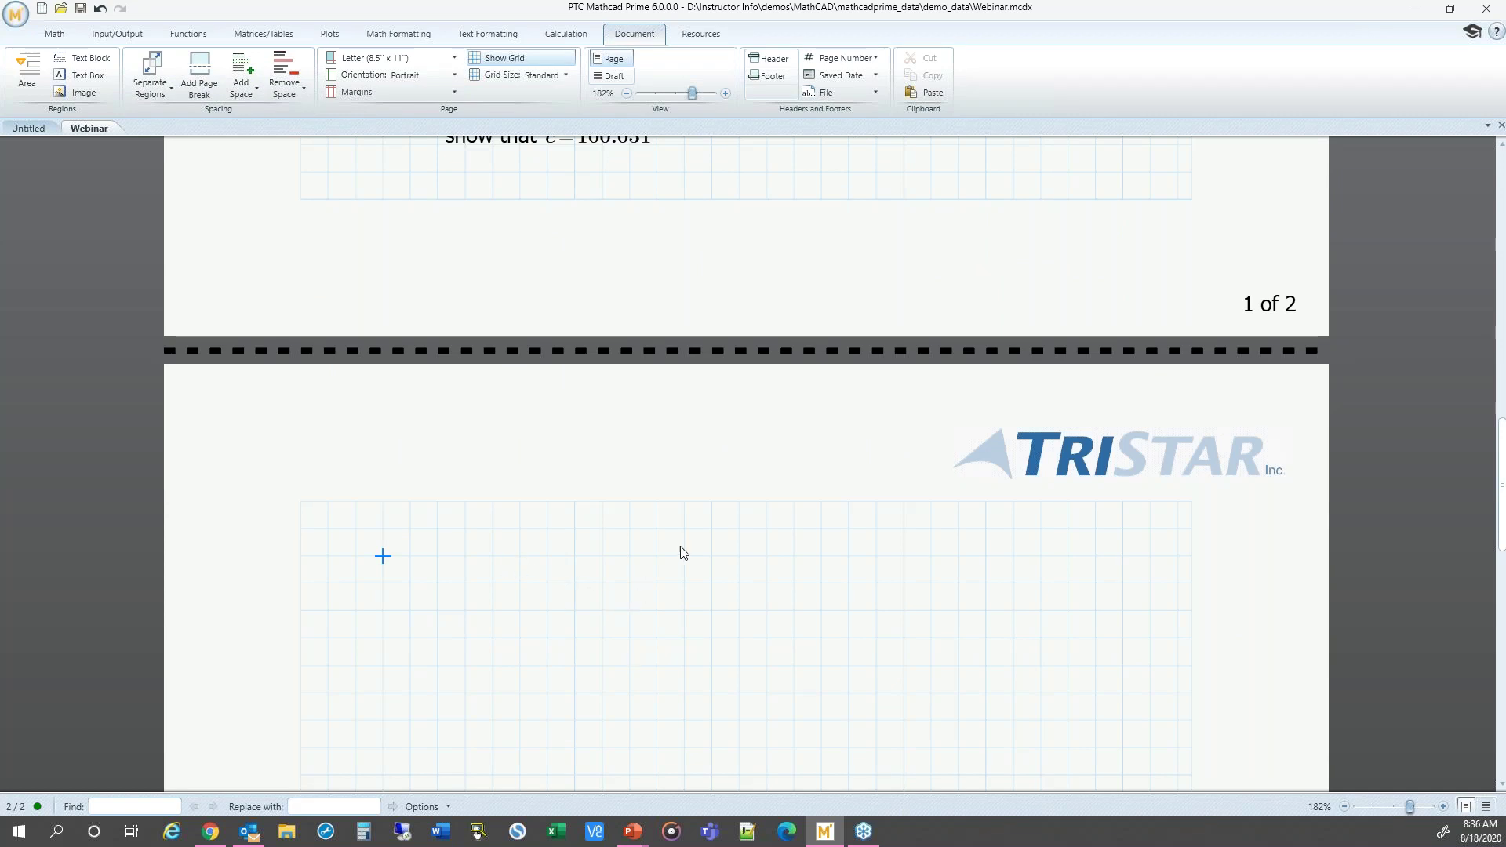
- Try the Fine grid size on the worksheet and restore the Standard grid size
left_click(522, 78)
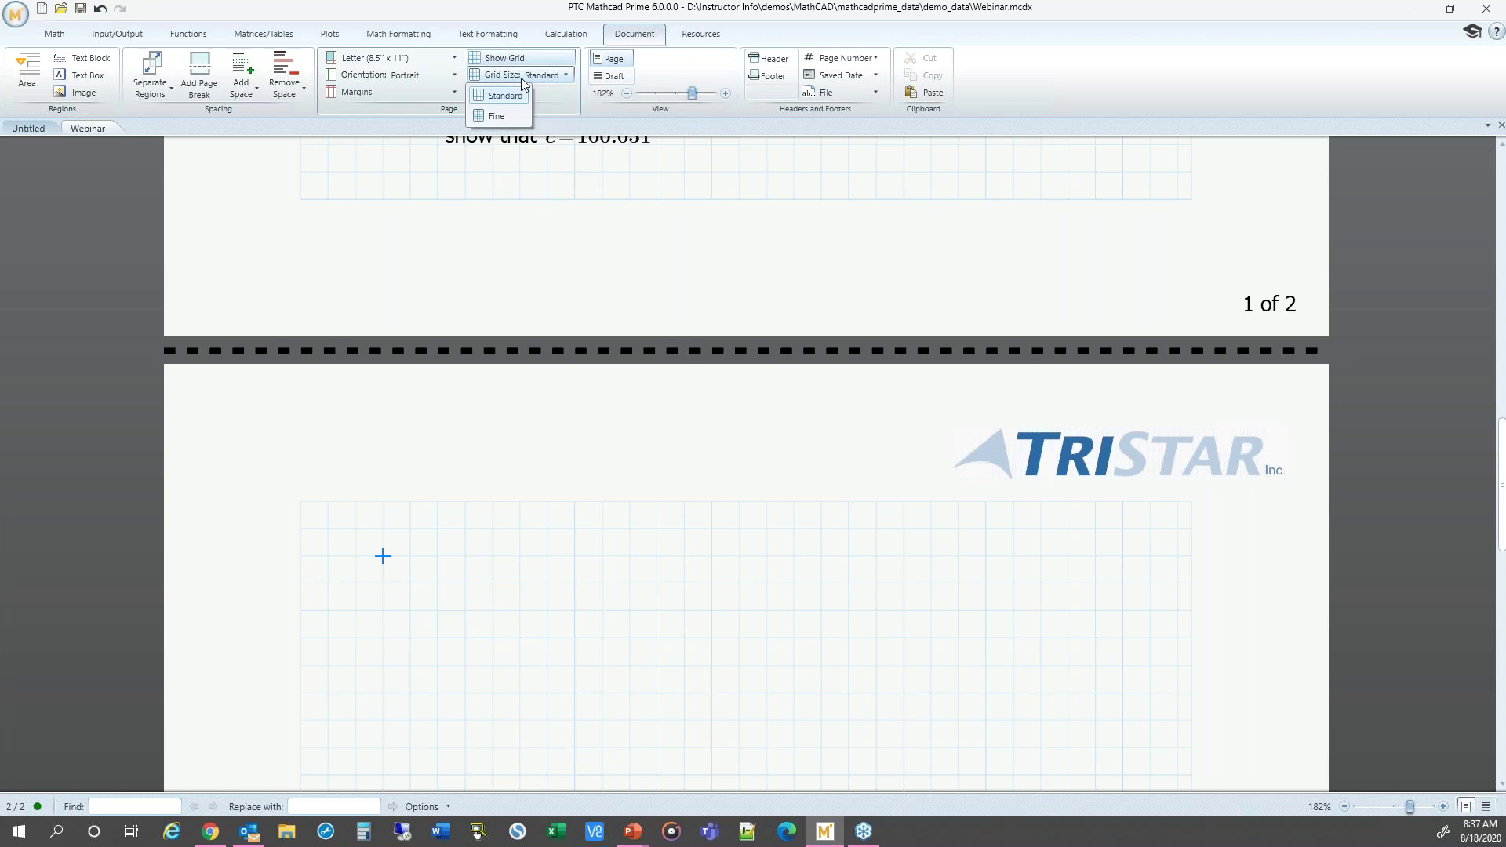
left_click(499, 118)
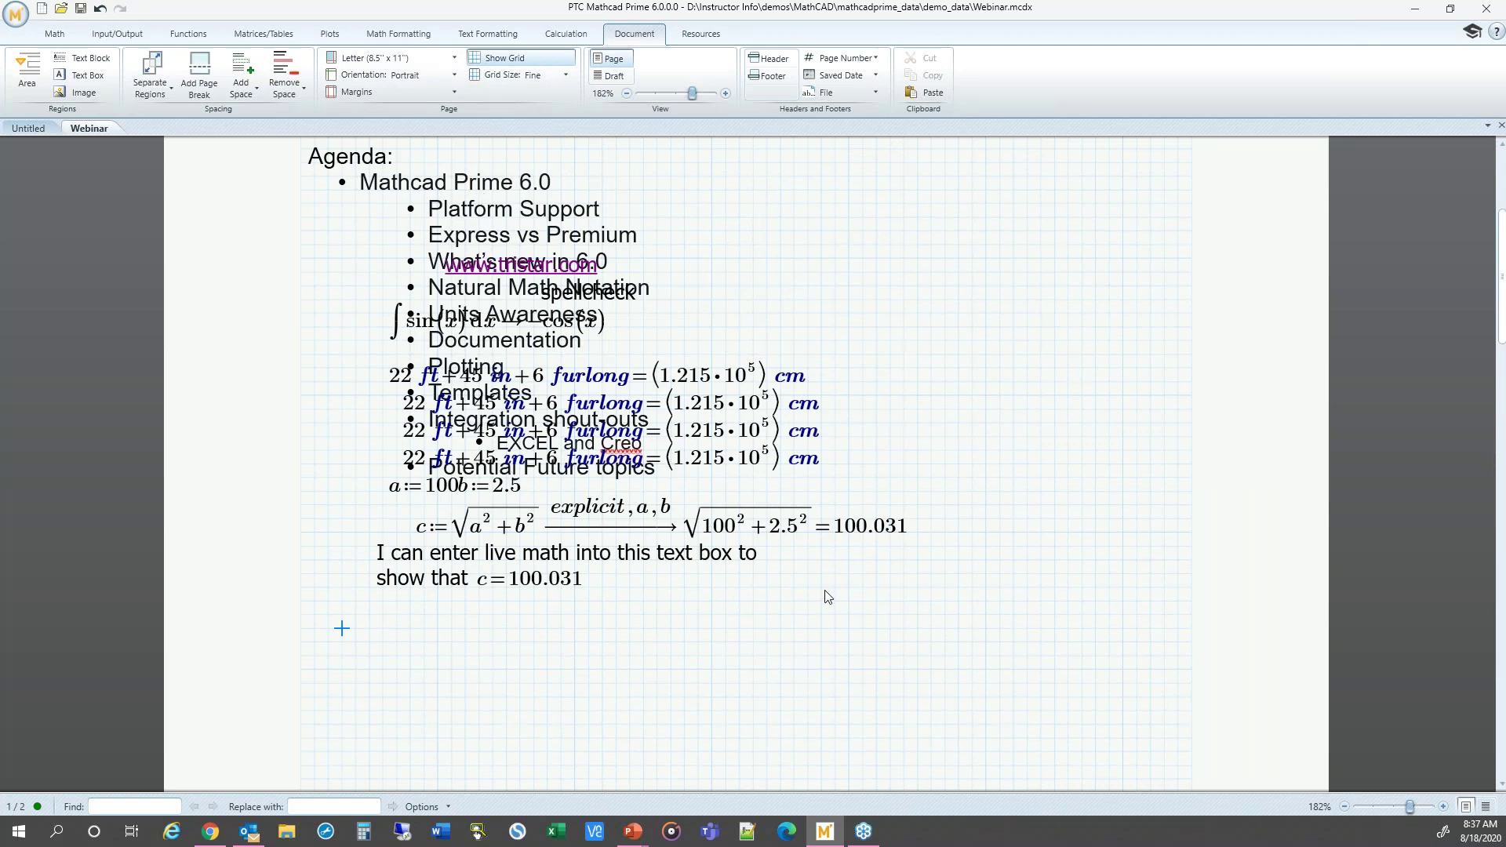
left_click(507, 77)
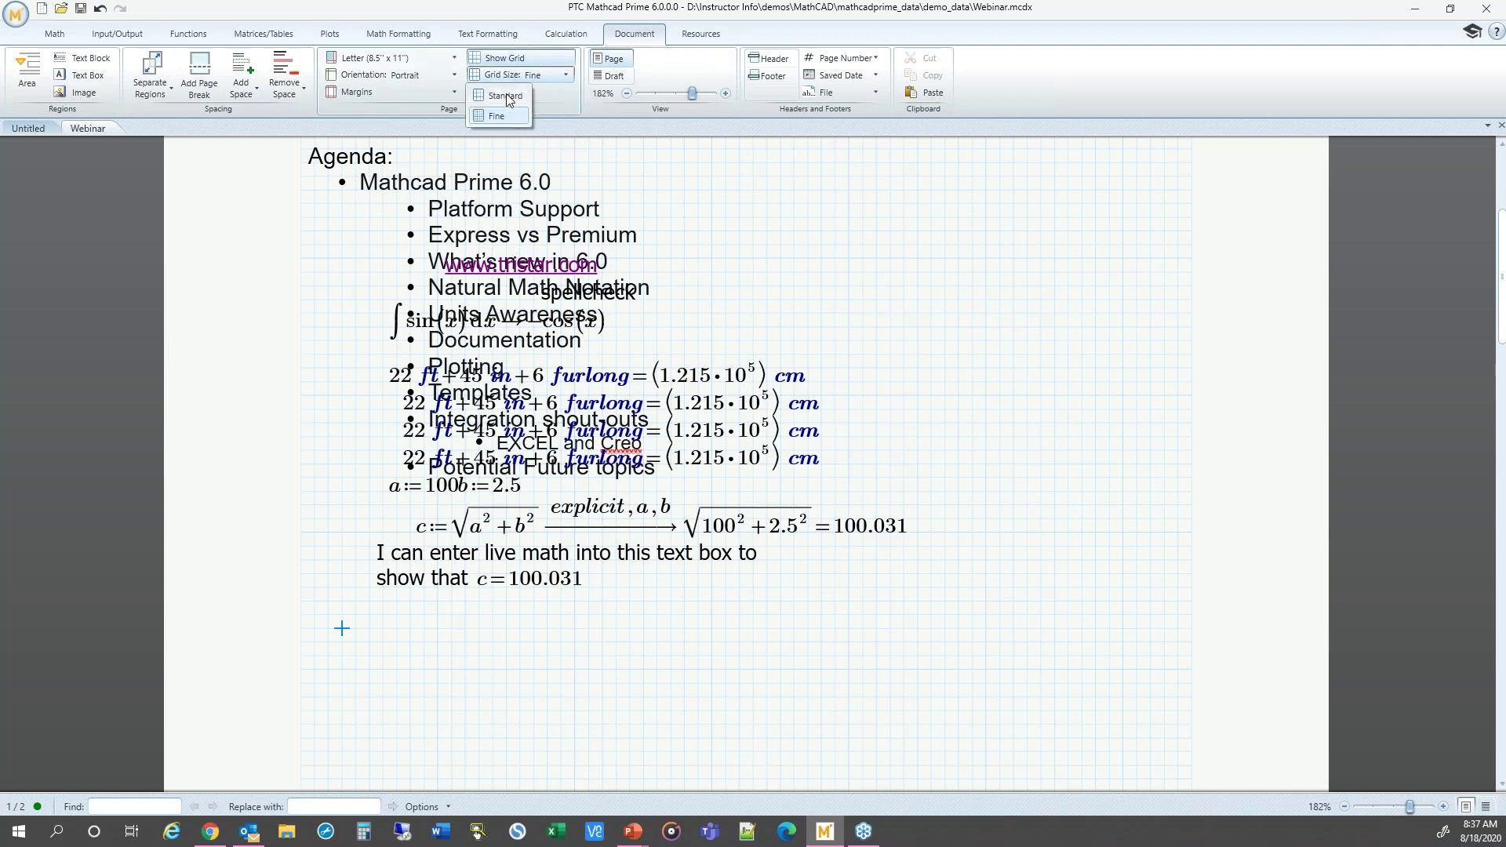
left_click(502, 96)
scroll(752, 664, "up", 3)
scroll(752, 663, "up", 2)
- Insert an area on the second page
scroll(752, 663, "down", 6)
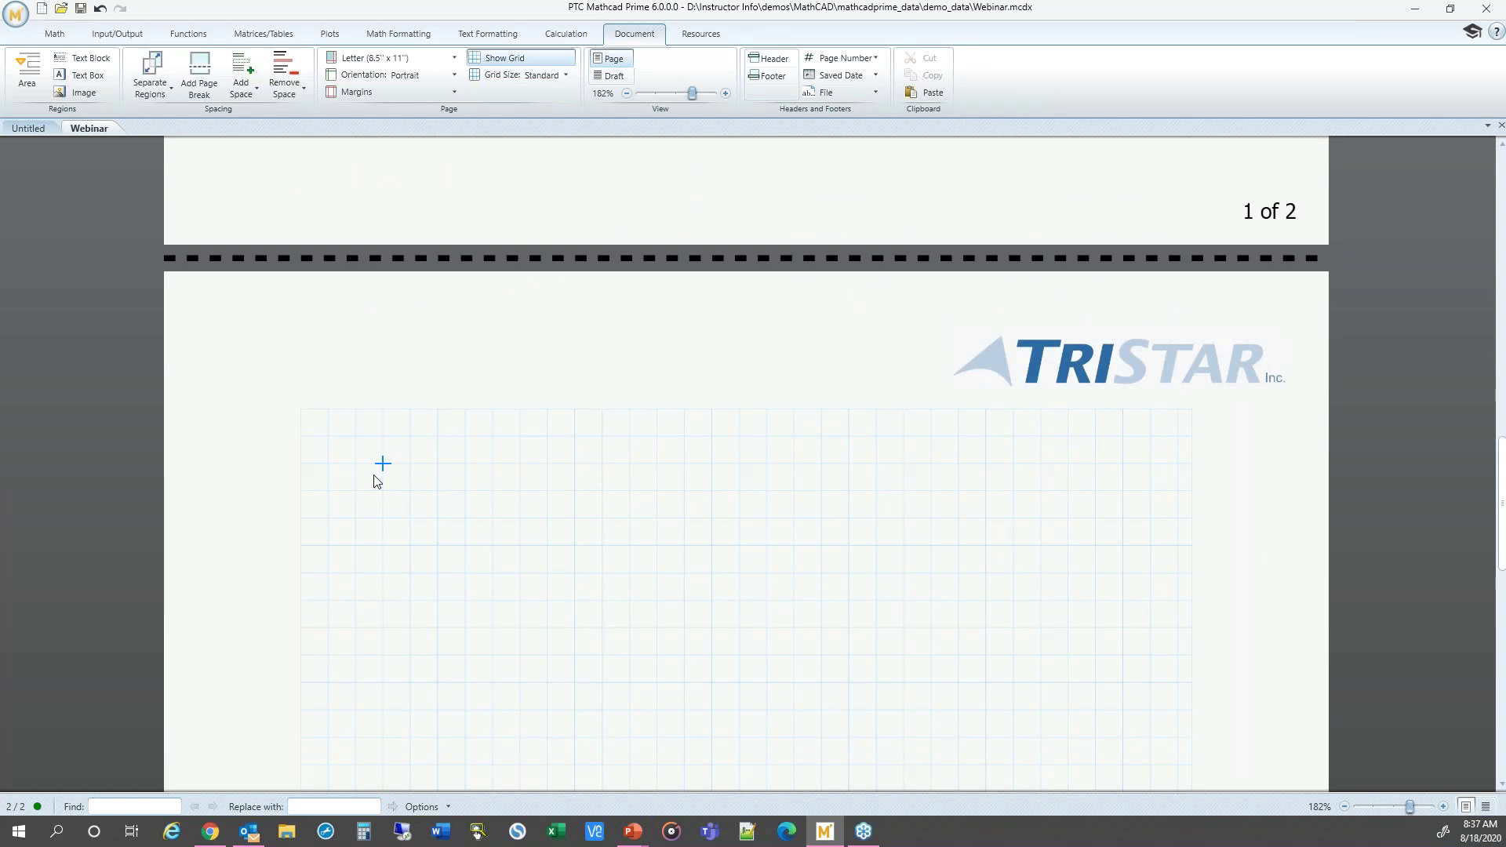
scroll(377, 481, "up", 10)
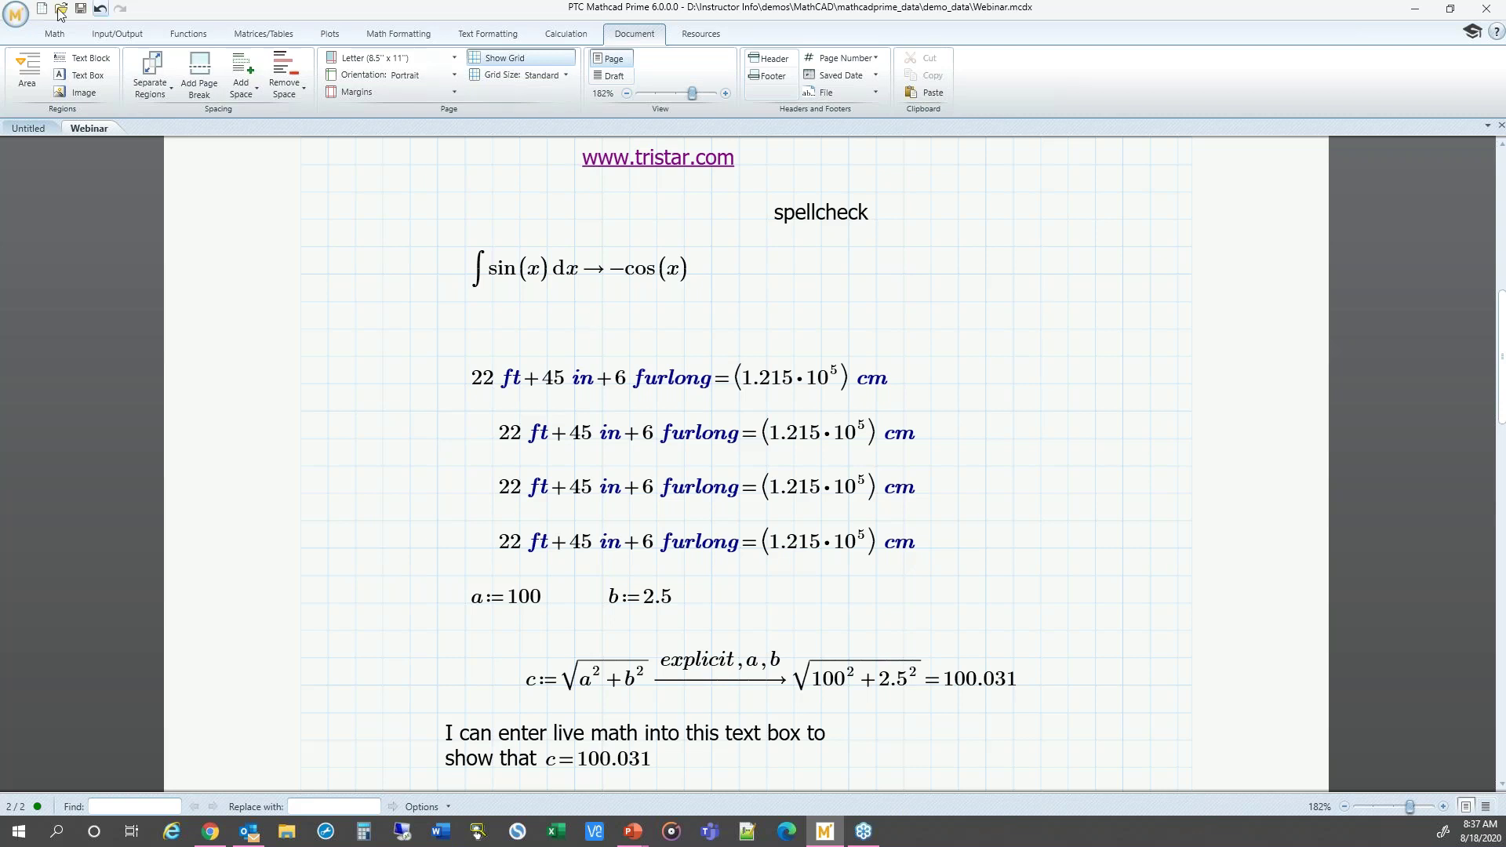
left_click(27, 79)
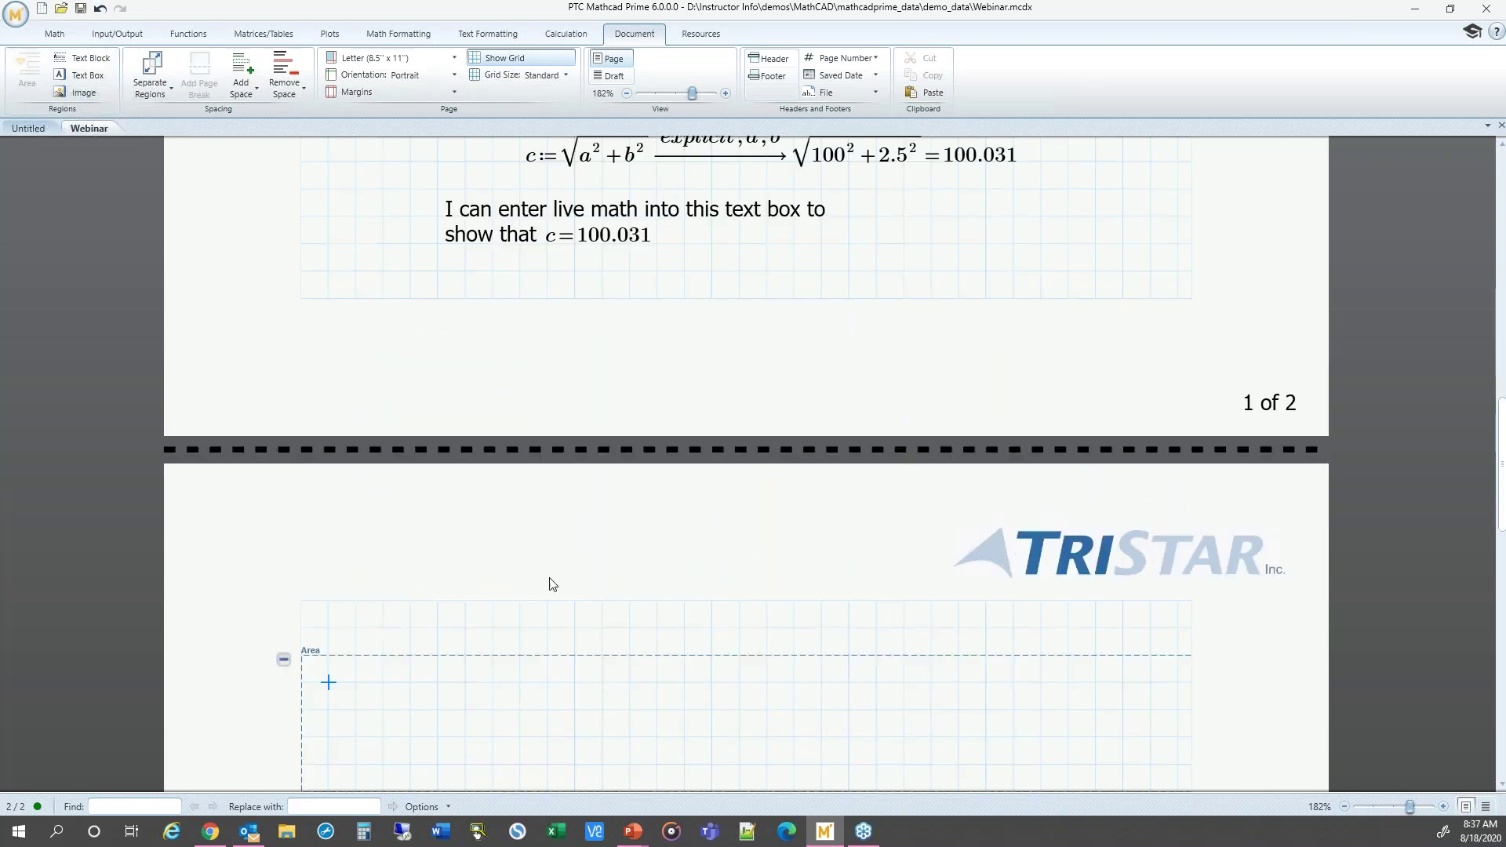
- Move the four 22 ft + 45 in + 6 furlong expressions from the first page into the area on the second page
scroll(688, 286, "up", 5)
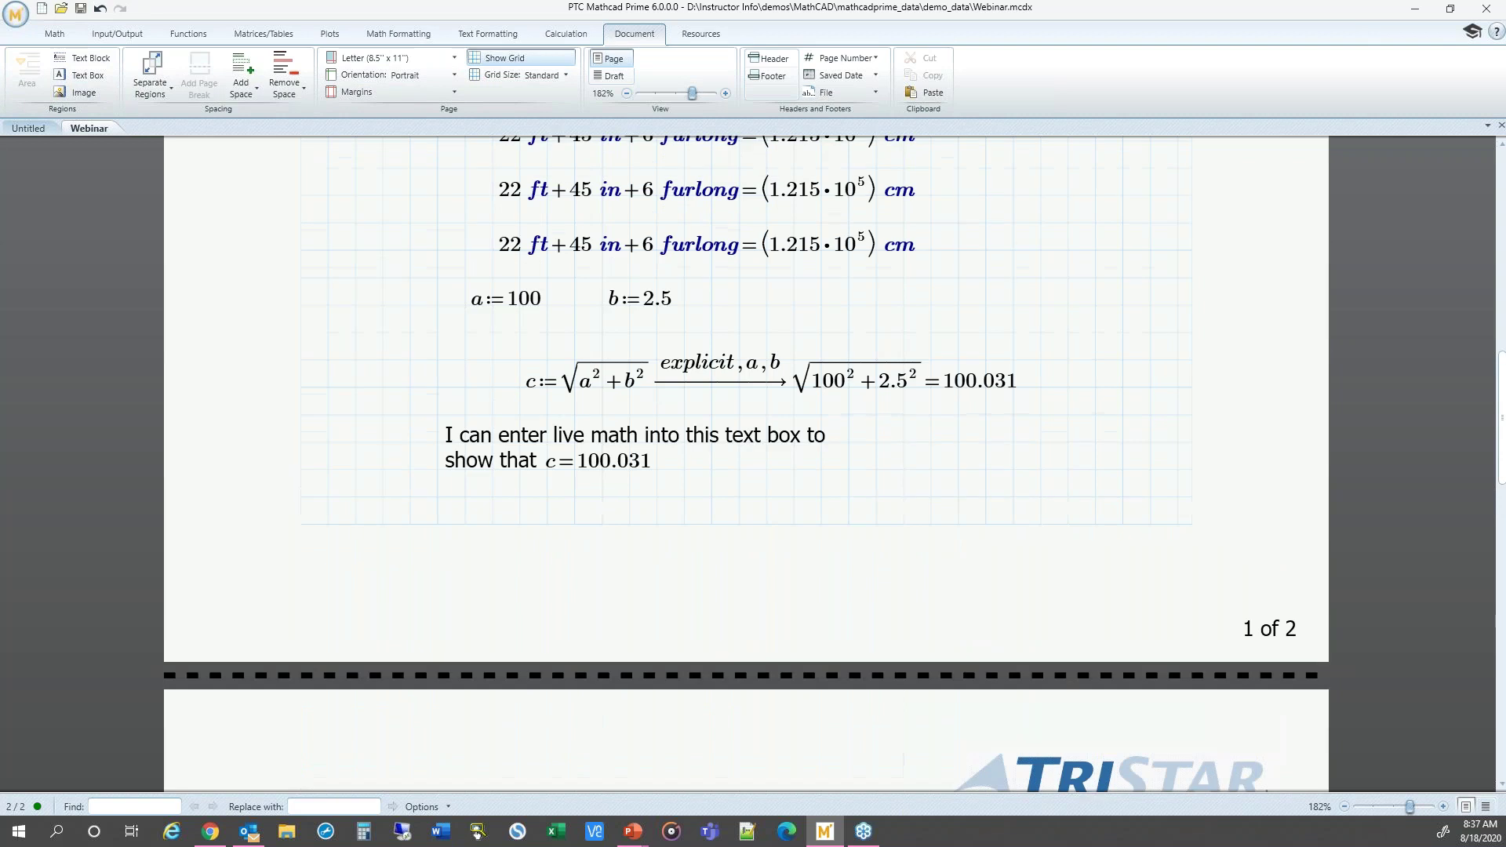
left_click(470, 229)
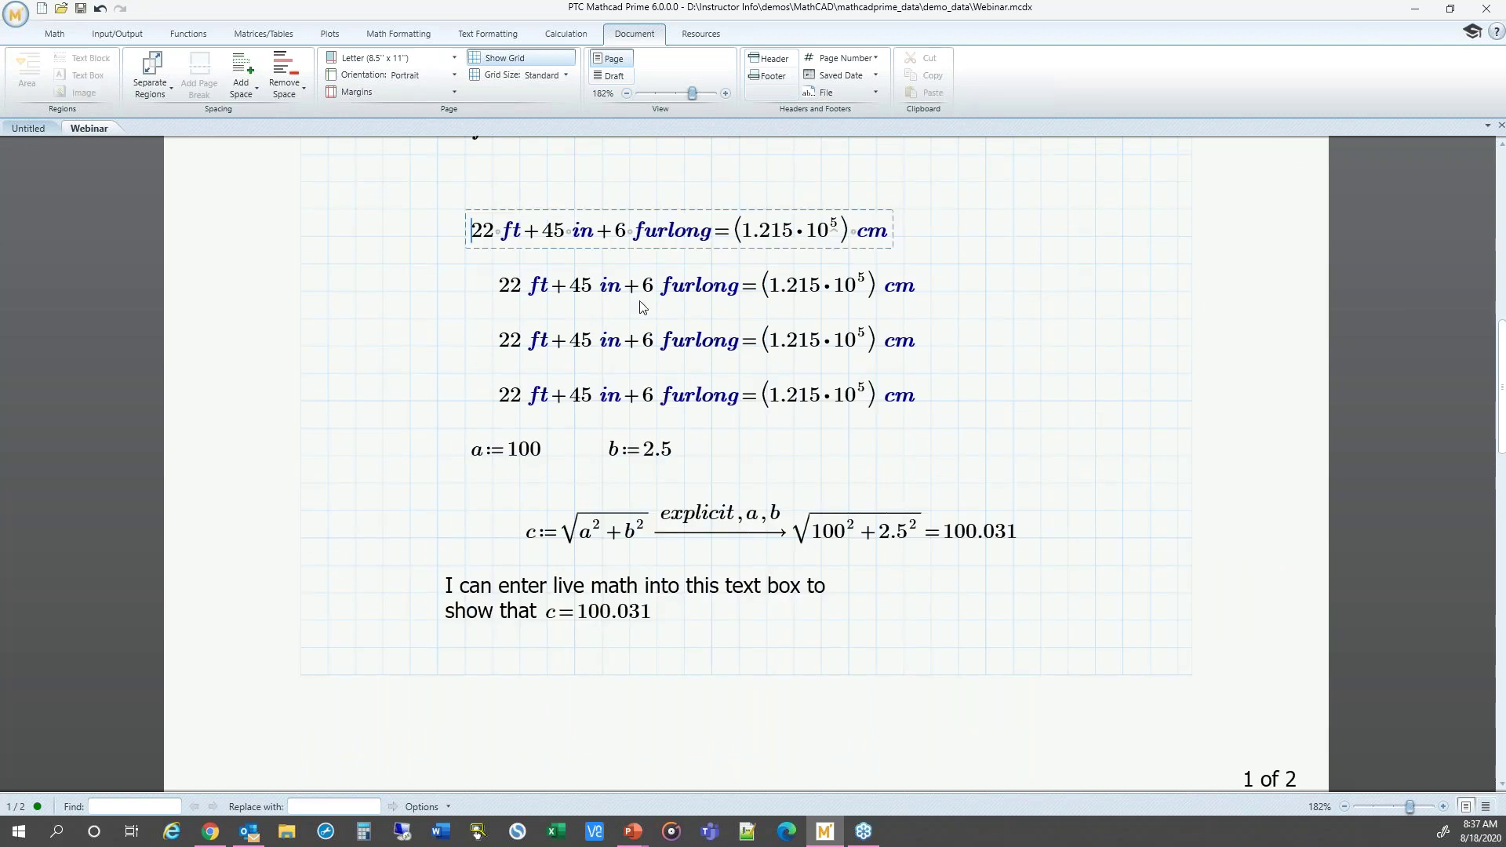
left_click(440, 198)
left_click_drag(436, 187, 978, 418)
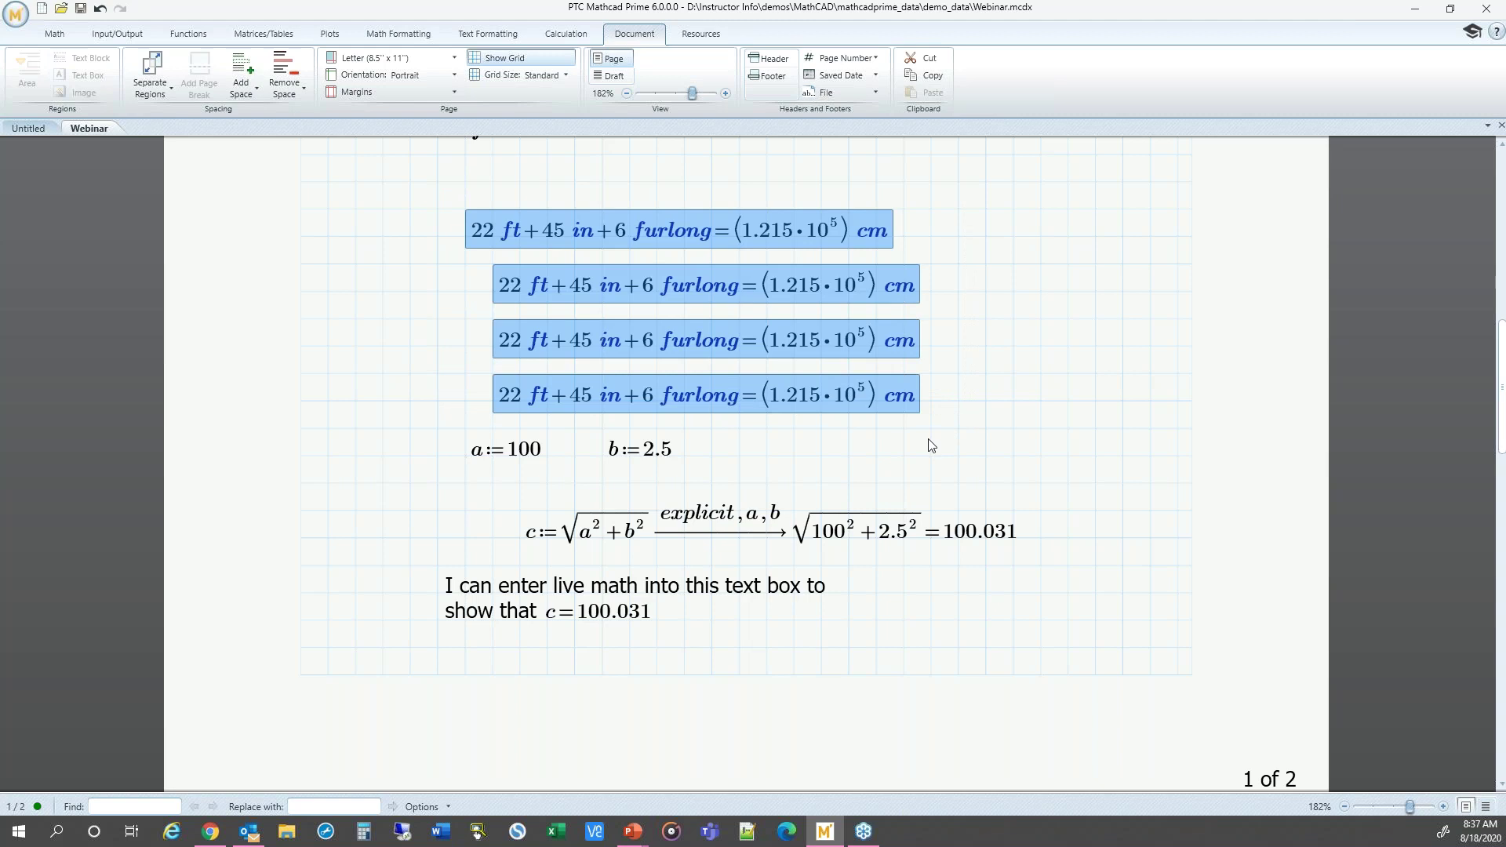
key("ctrl+x")
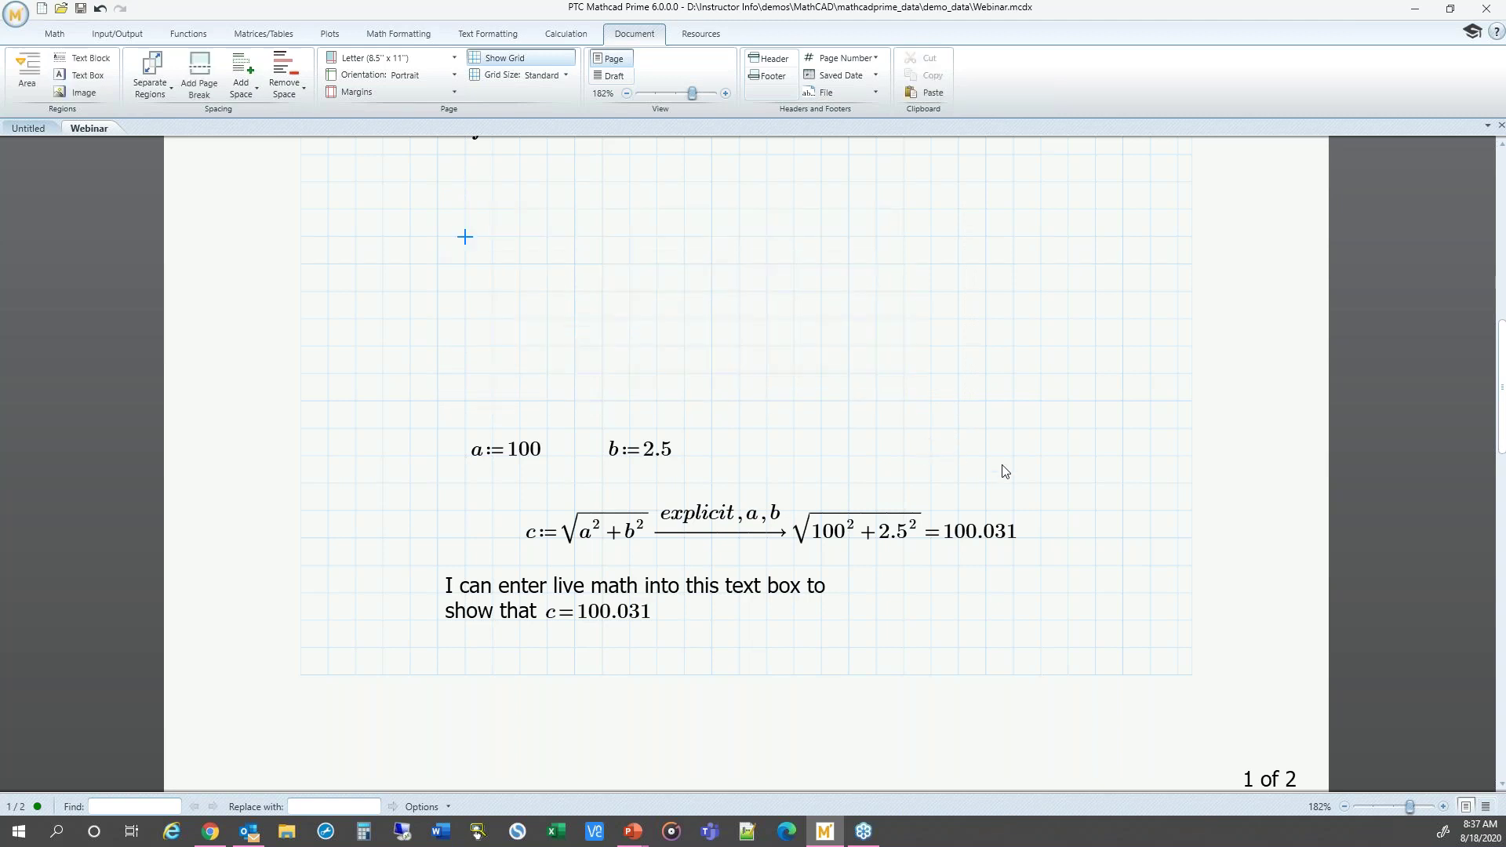
scroll(952, 471, "down", 7)
left_click(395, 499)
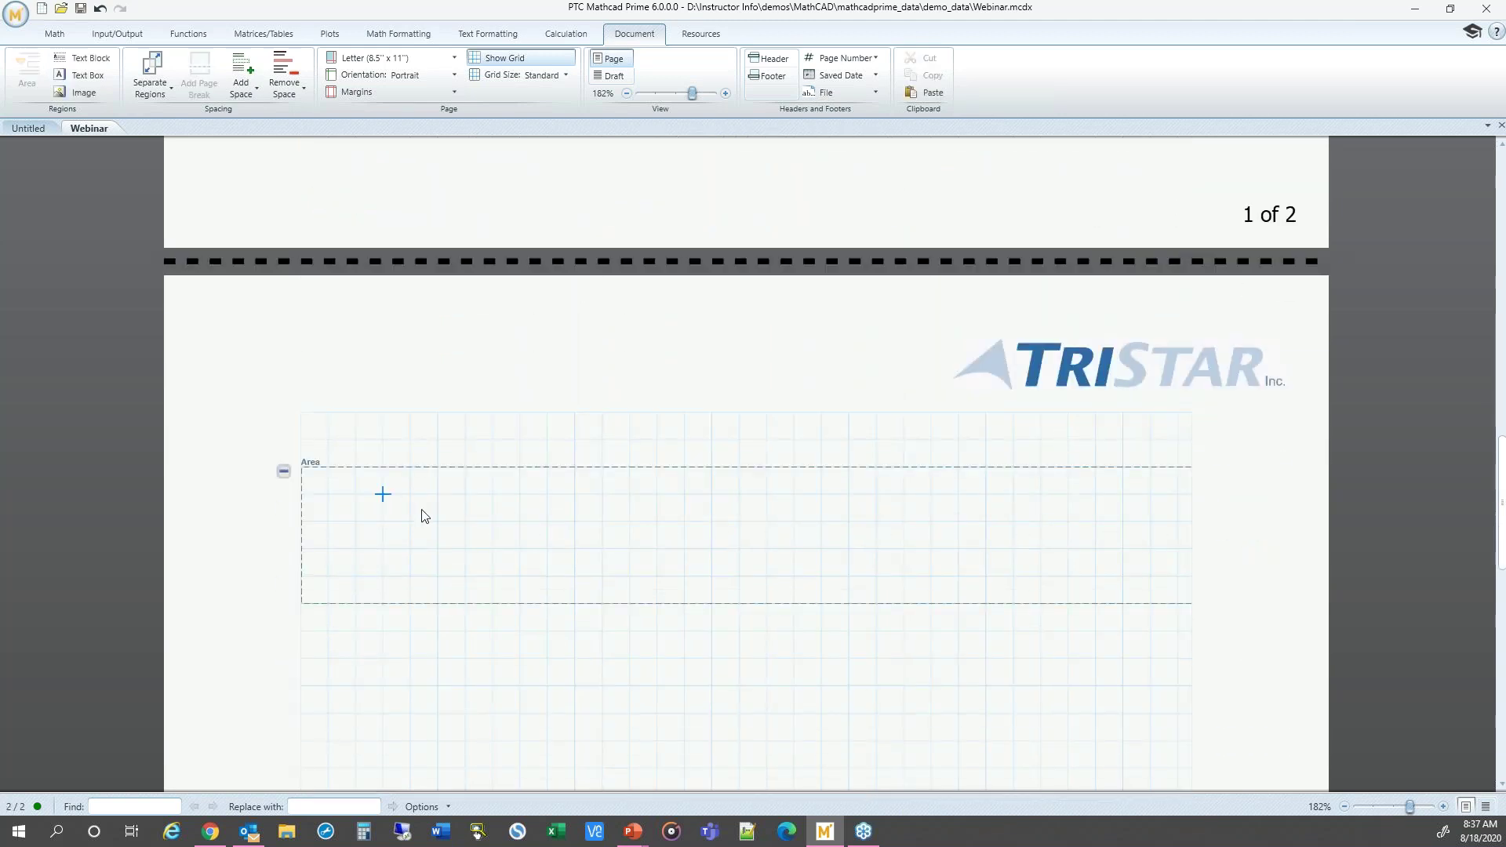
key("ctrl+v")
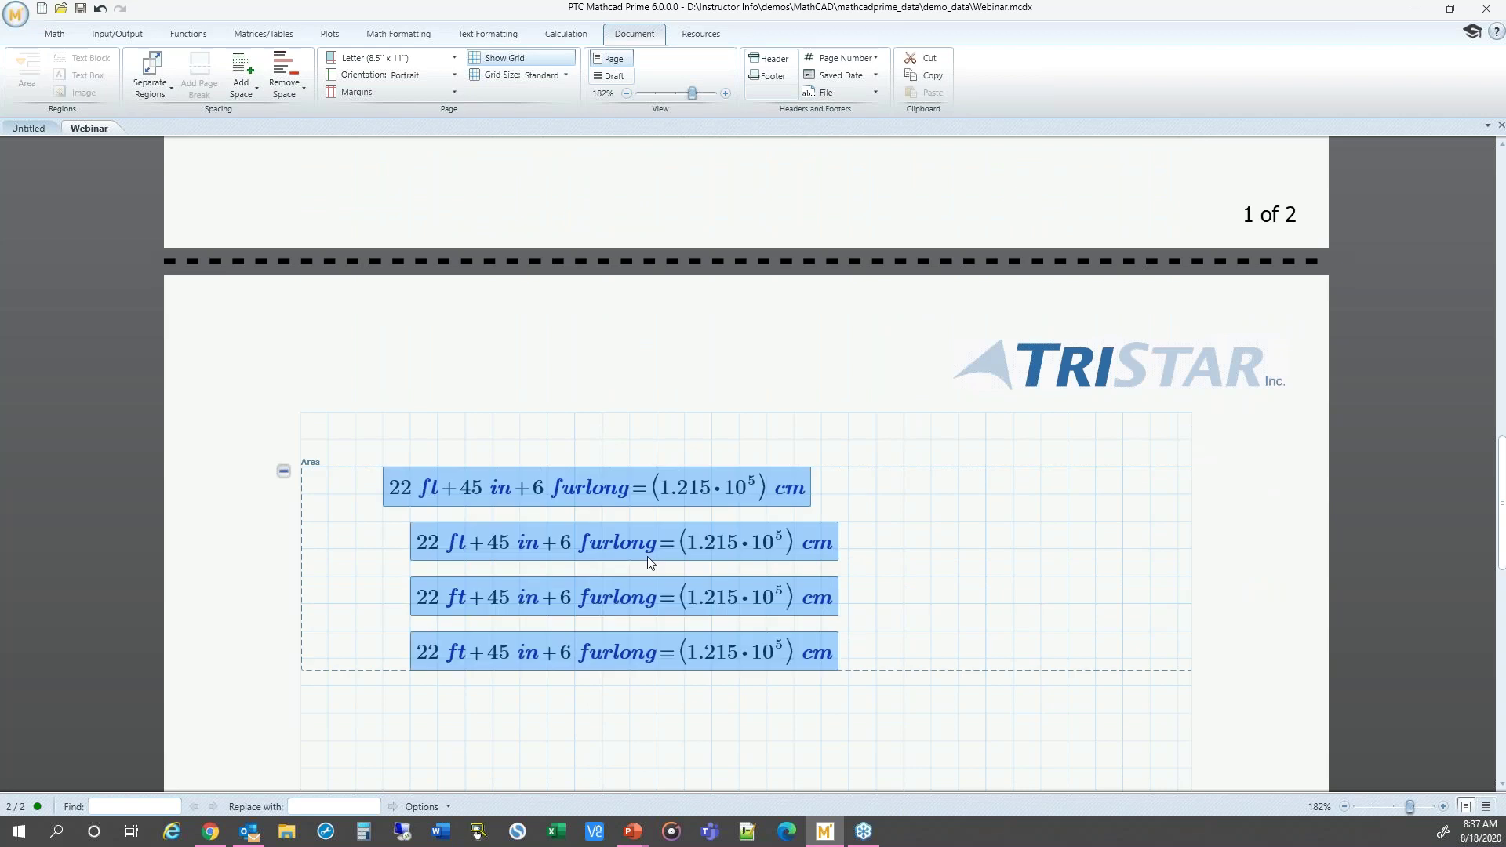
- Collapse and re-expand the area, and look at its Collapse Area and Protect Area options without applying them
left_click(284, 473)
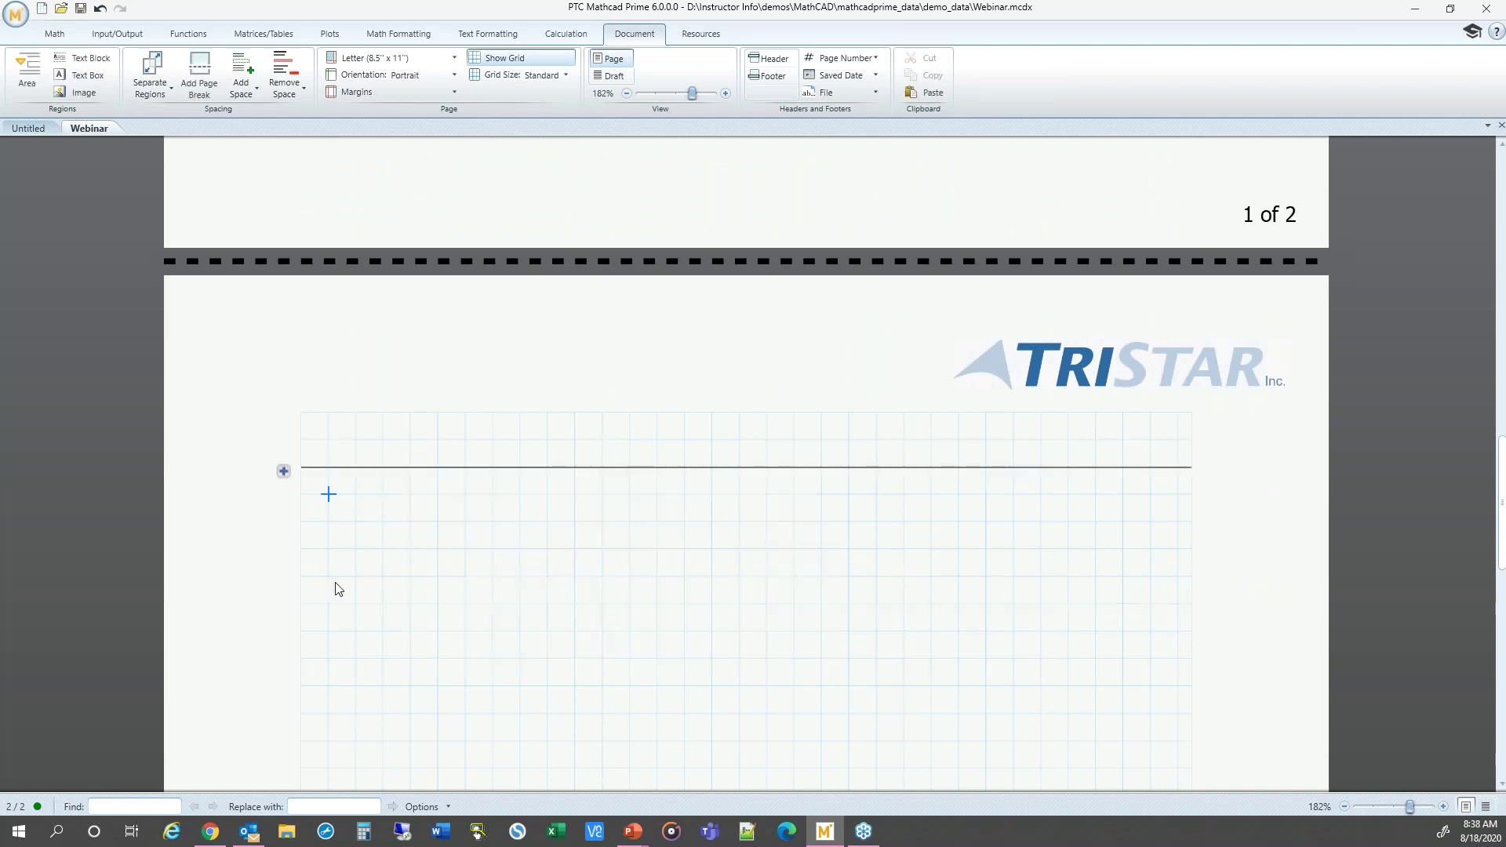
left_click(284, 473)
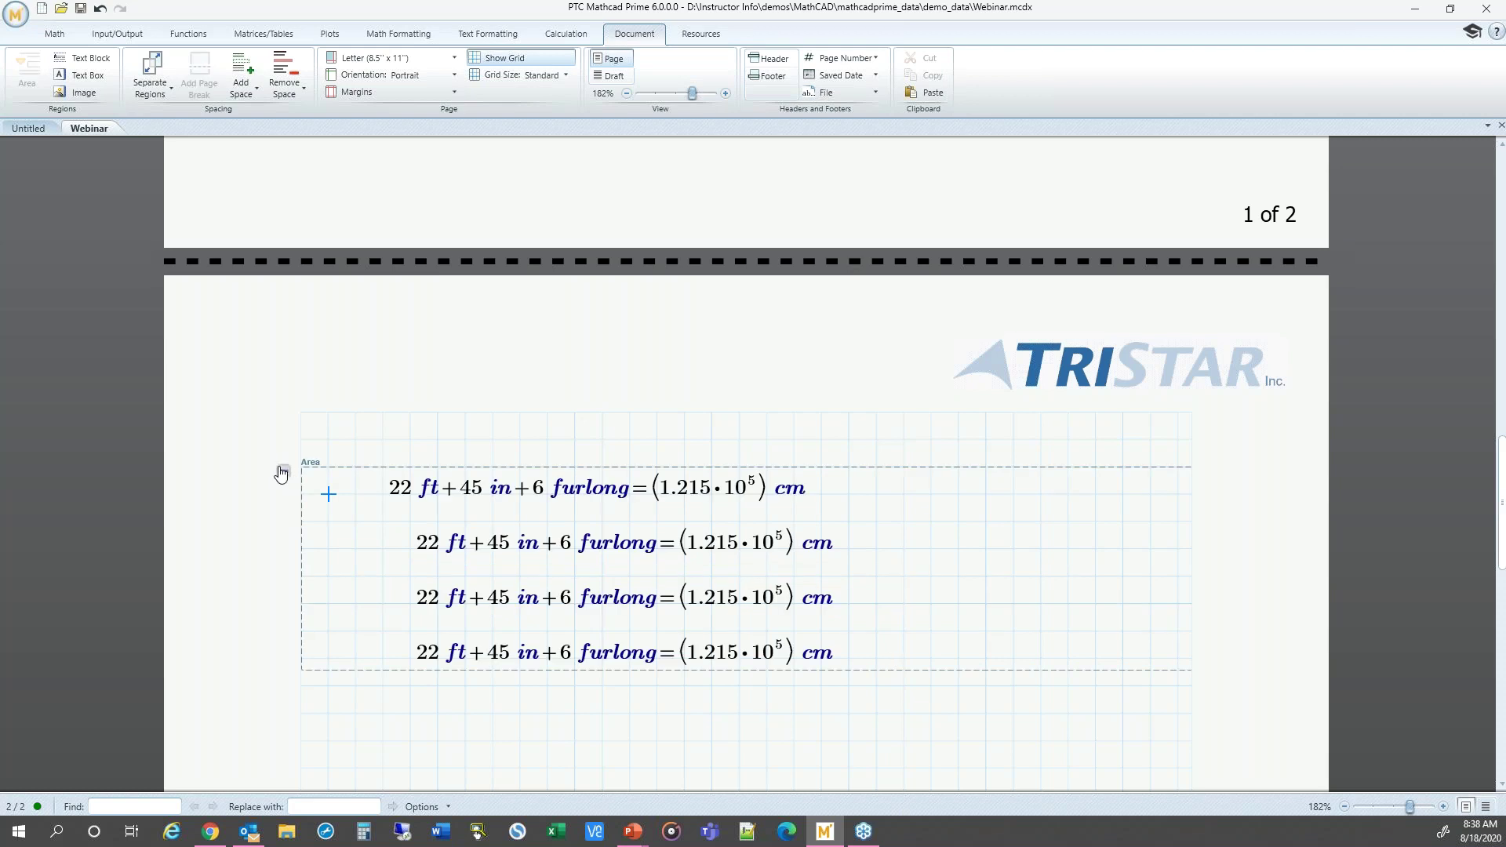
right_click(284, 475)
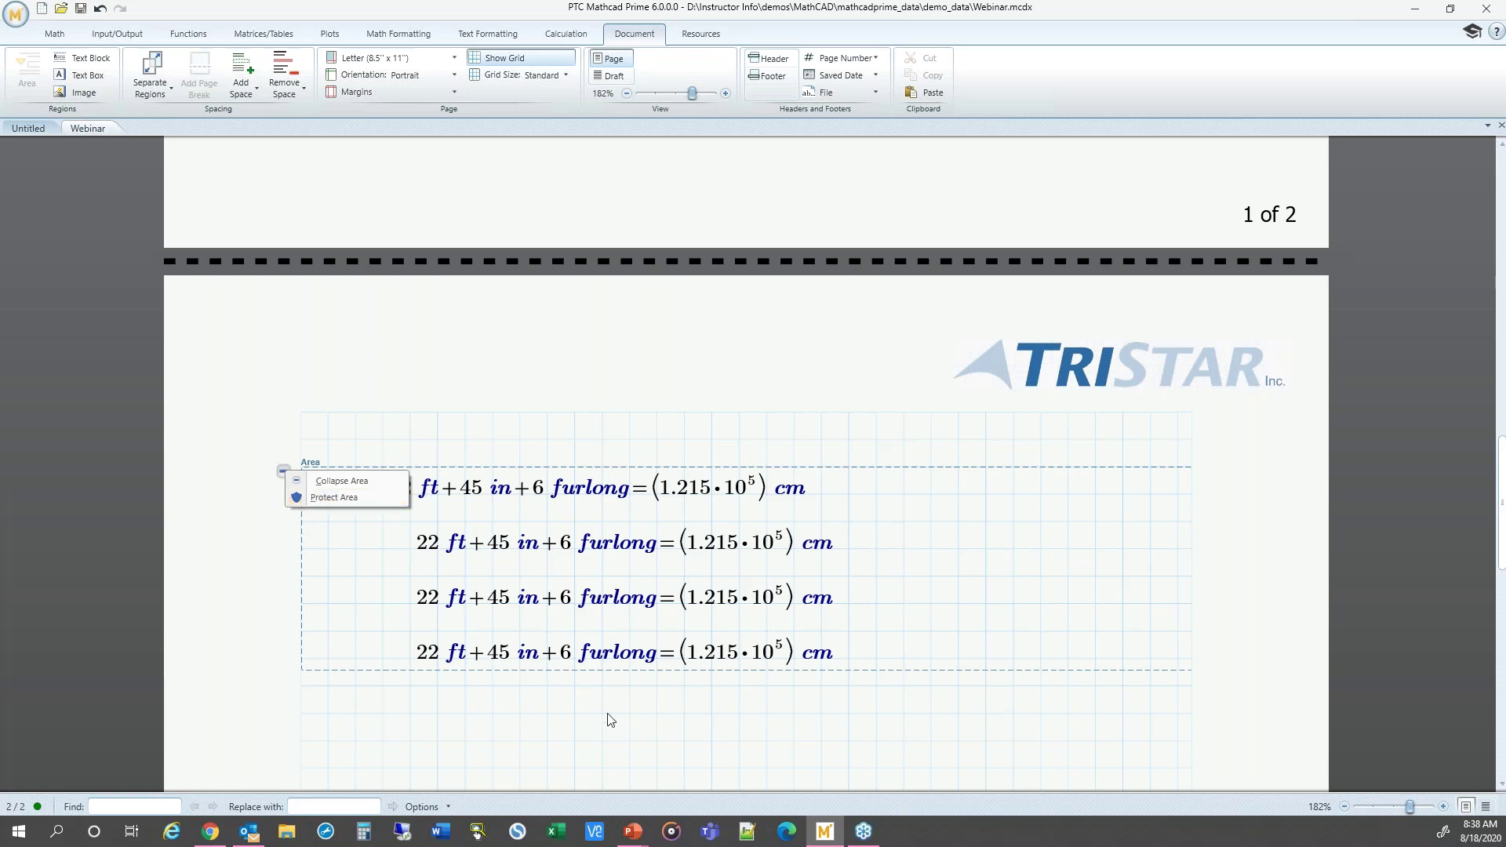
left_click(602, 741)
- Switch to the PowerPoint slide "Mathcad Prime: Documentation"
scroll(461, 710, "down", 3)
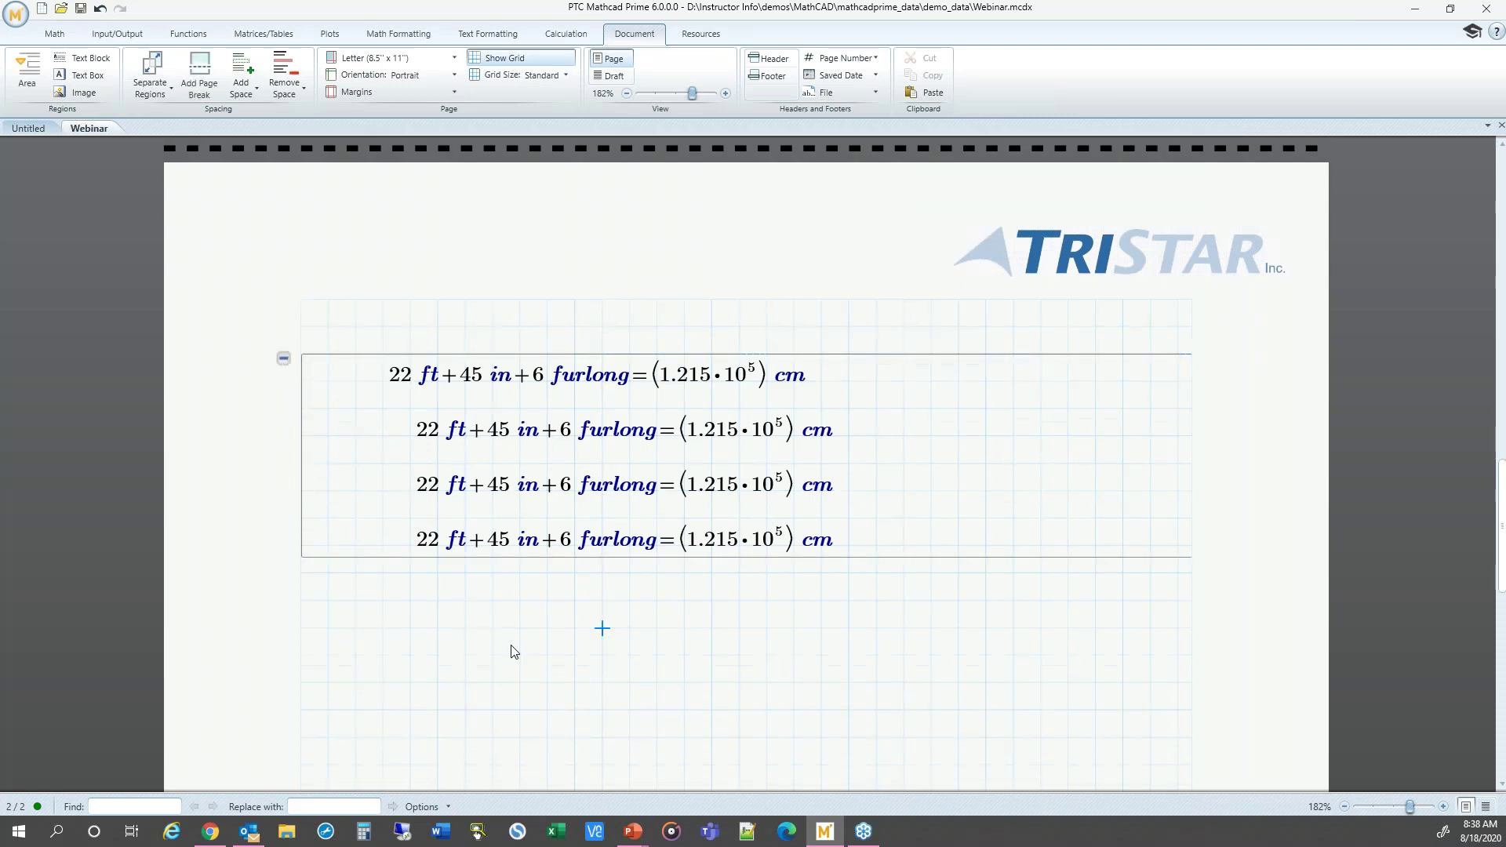
scroll(427, 635, "down", 2)
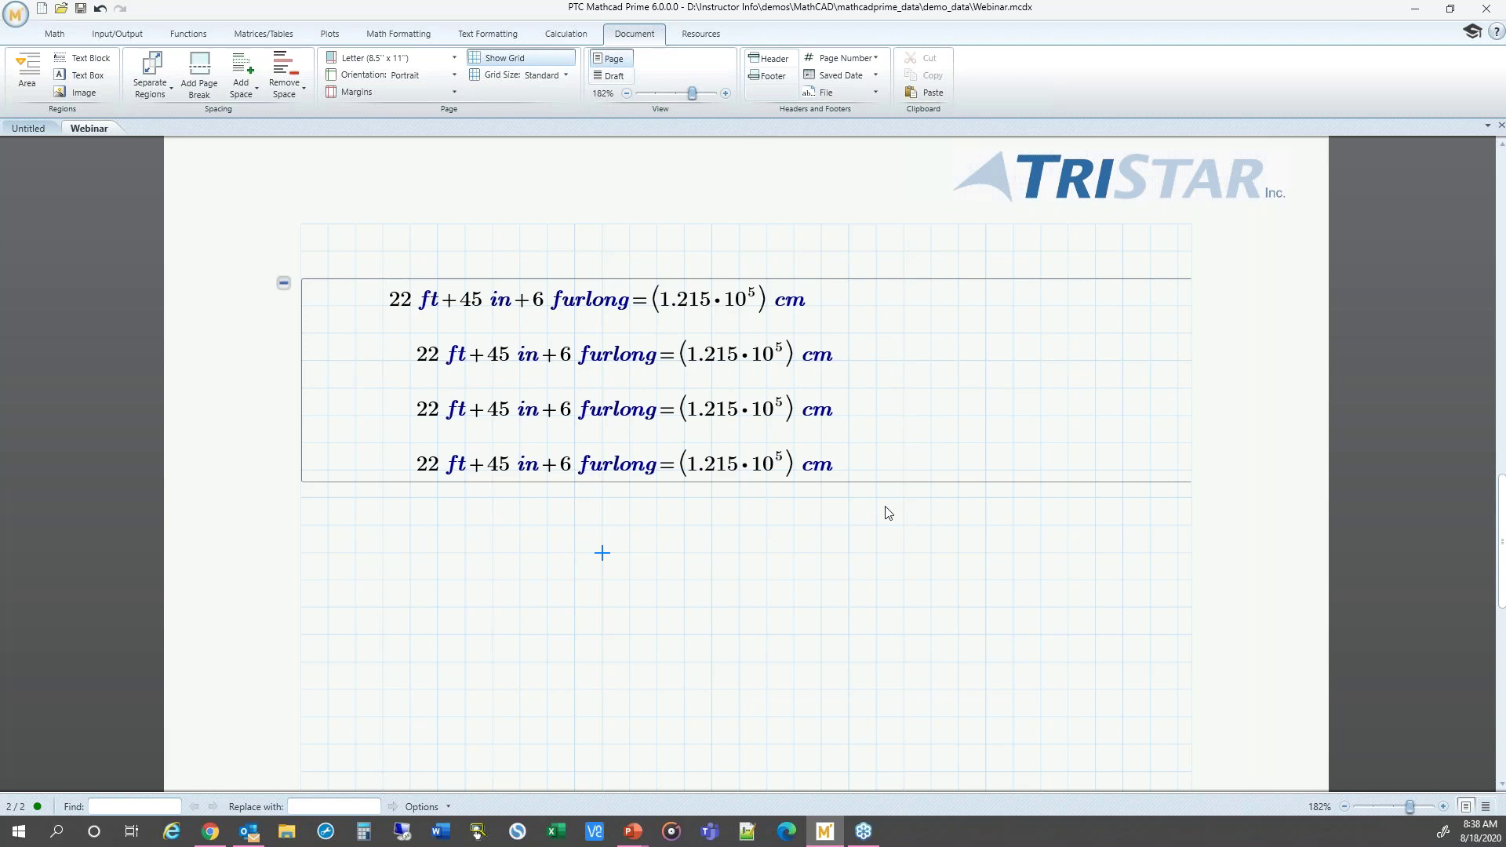
scroll(856, 577, "down", 1)
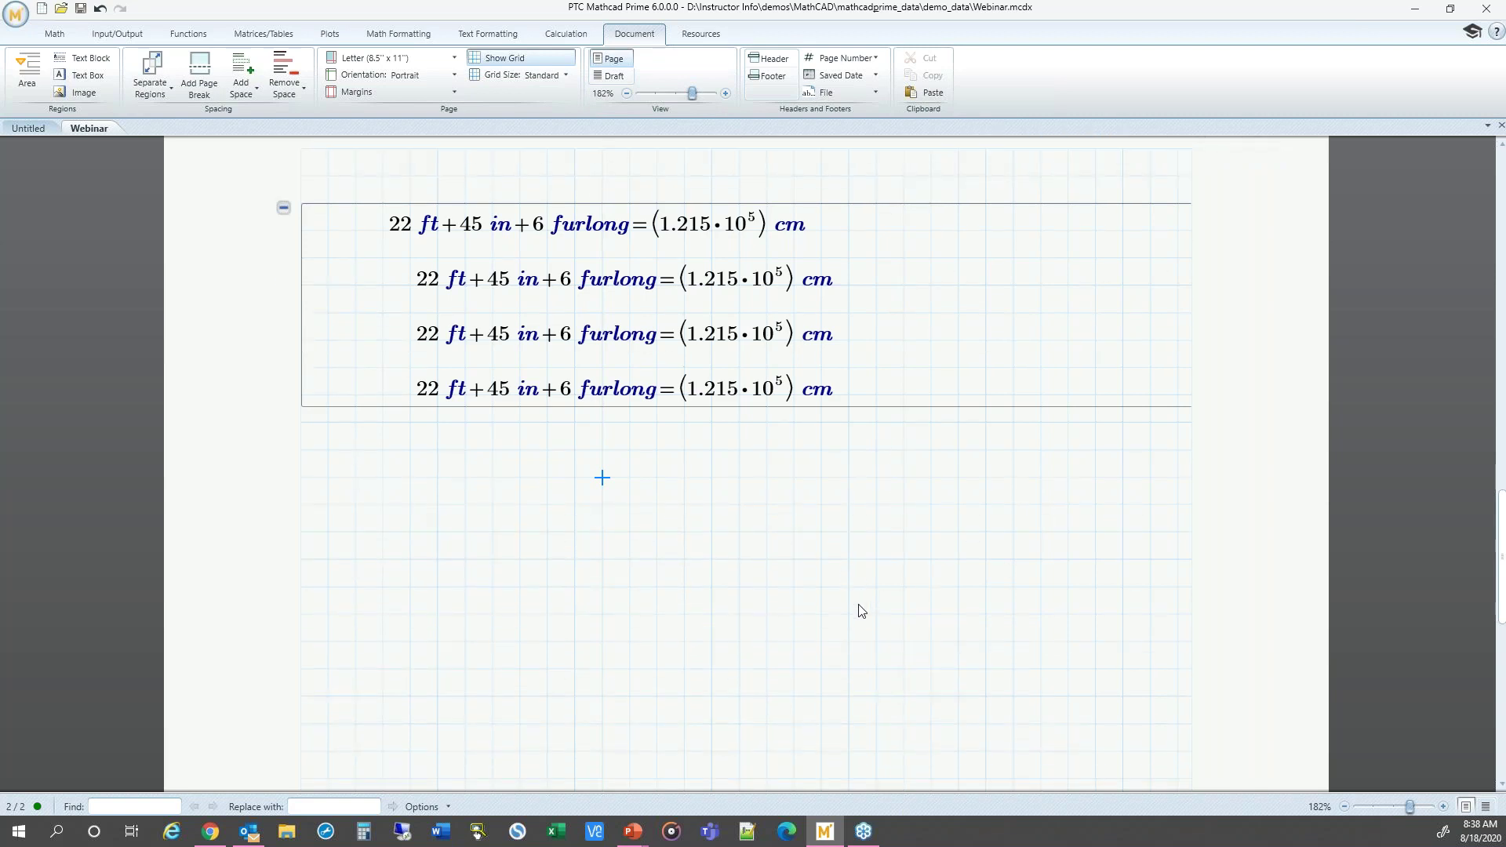
key("alt+Tab")
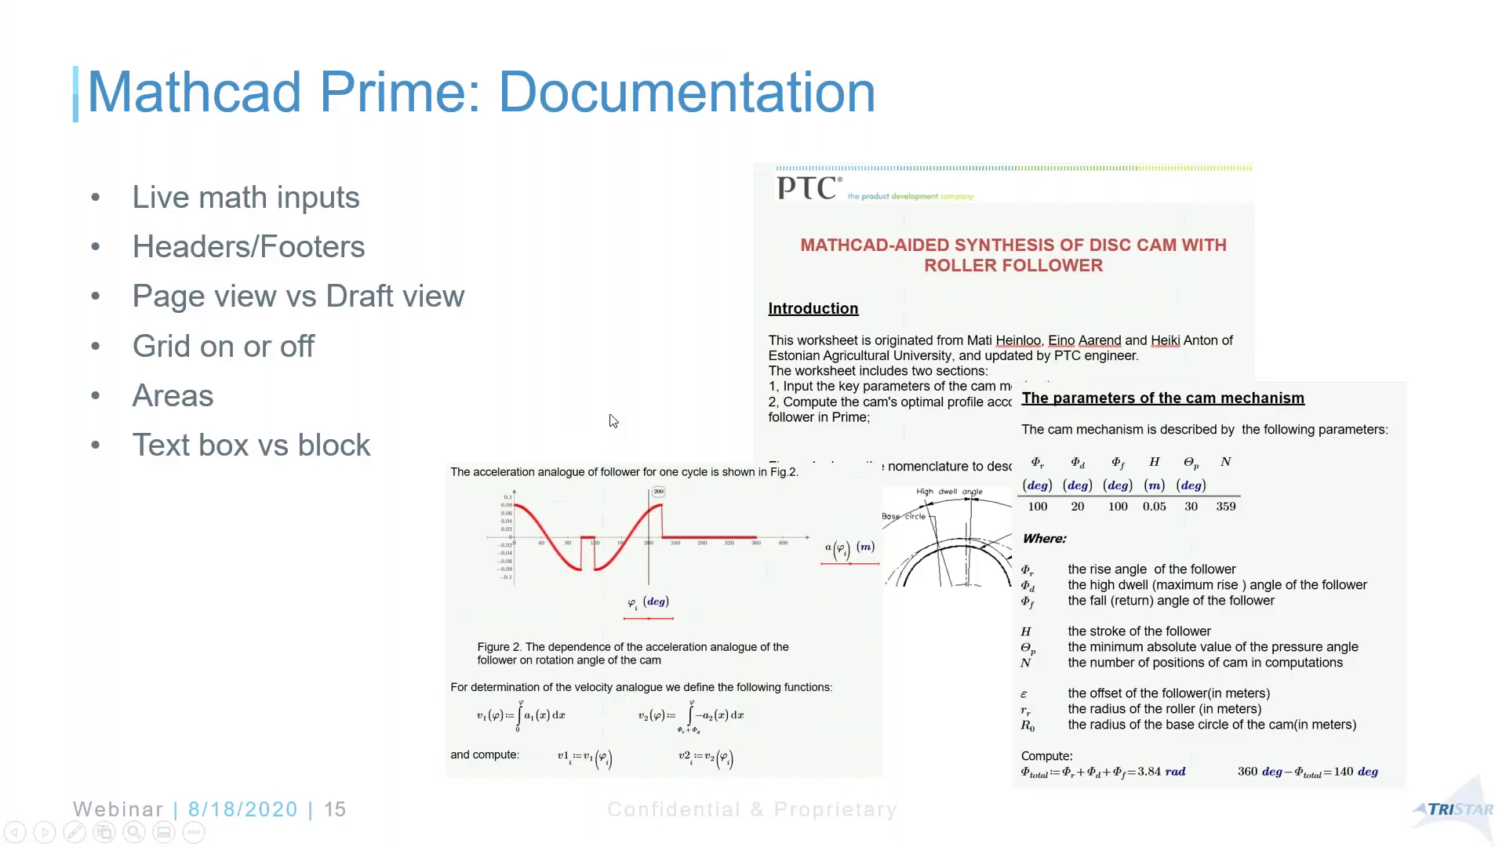
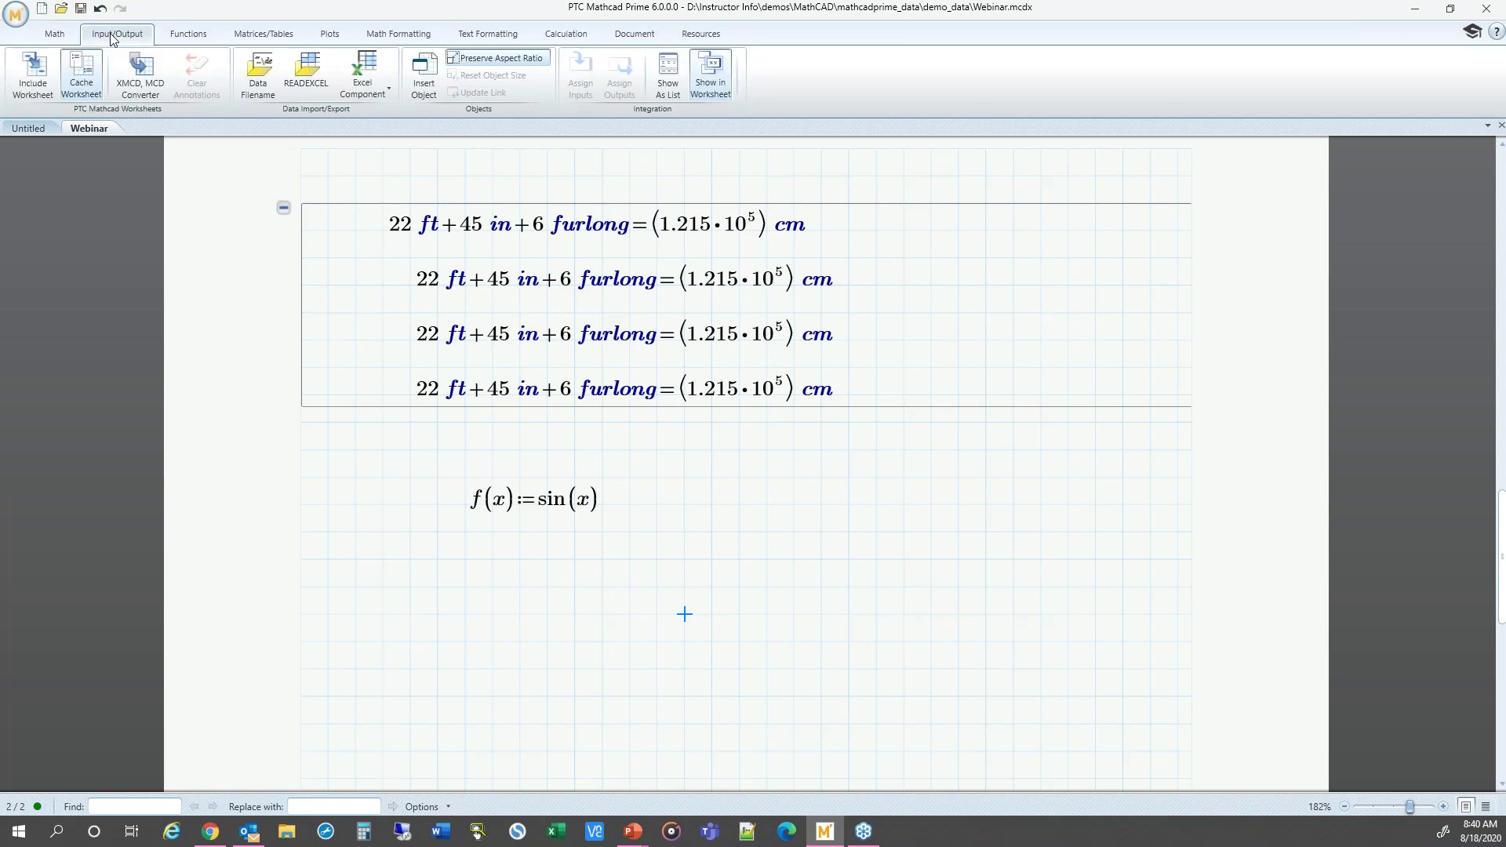
- Insert an XY plot and move it beside the f(x):=sin(x) definition on the second page
left_click(330, 34)
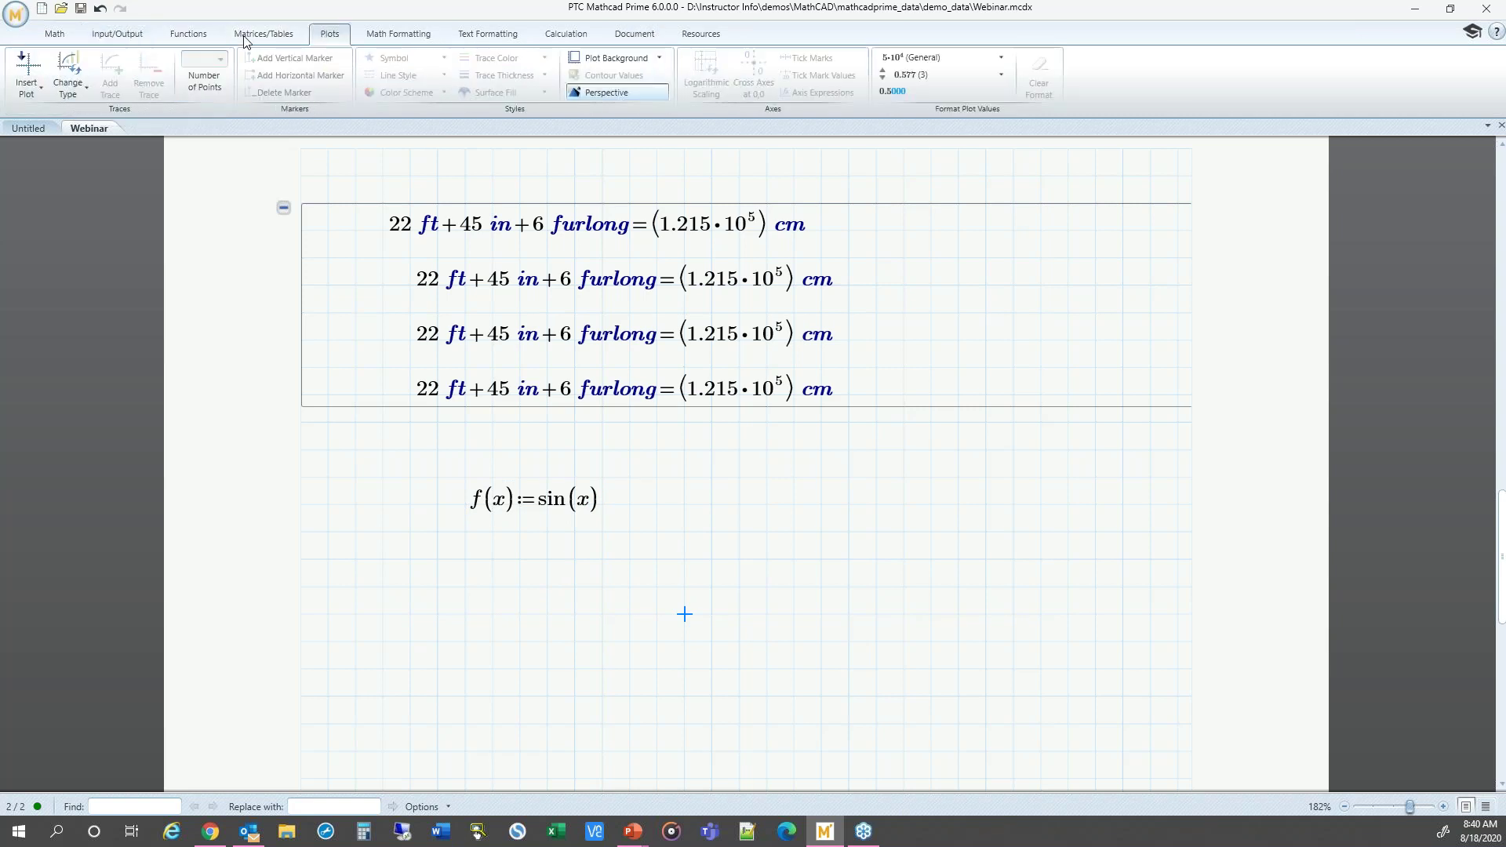
left_click(31, 71)
left_click(47, 110)
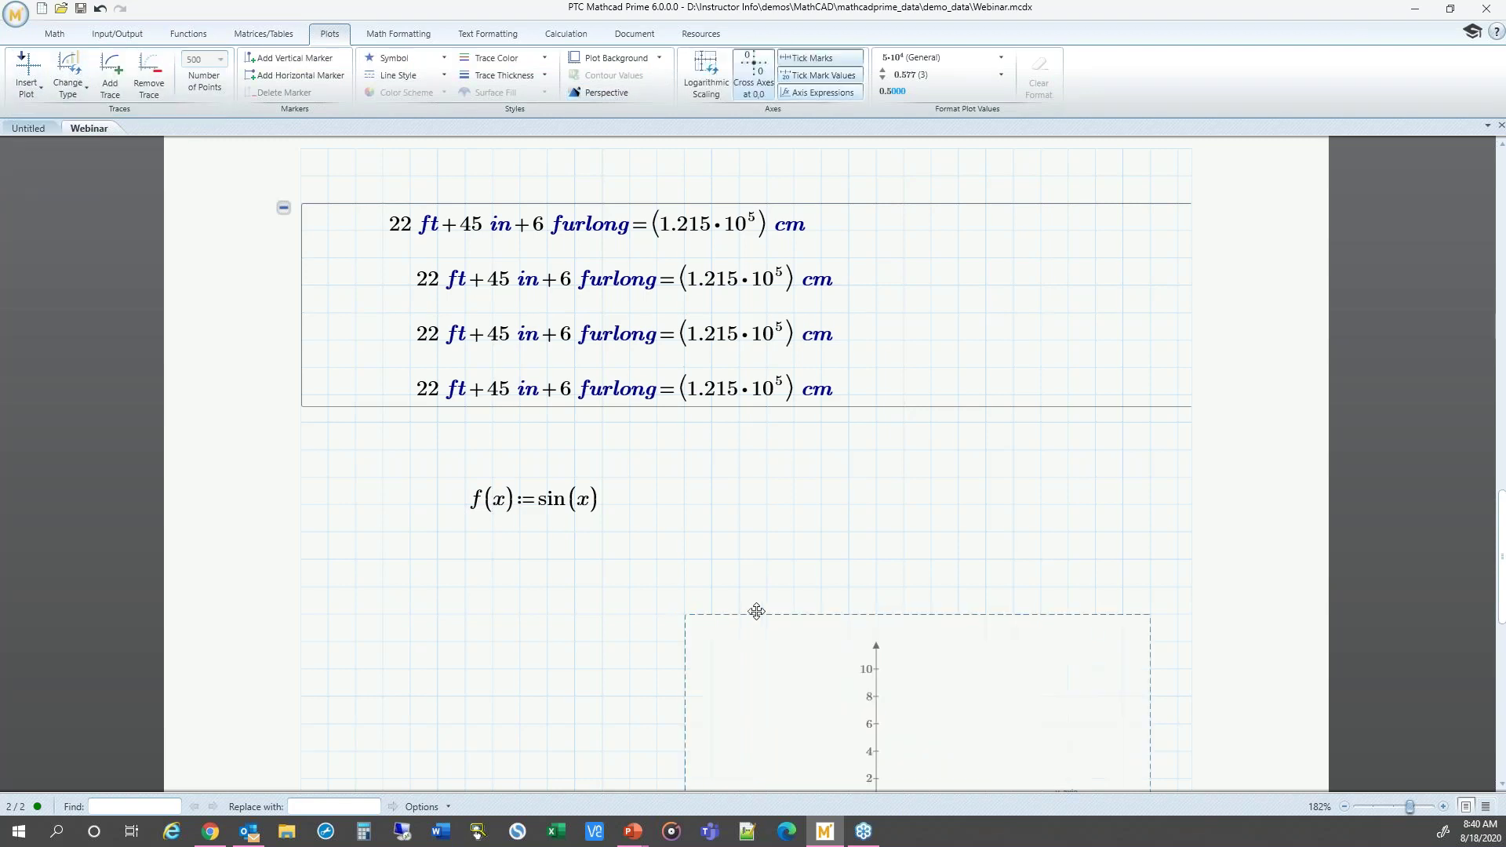
scroll(737, 601, "down", 4)
left_click_drag(757, 462, 703, 353)
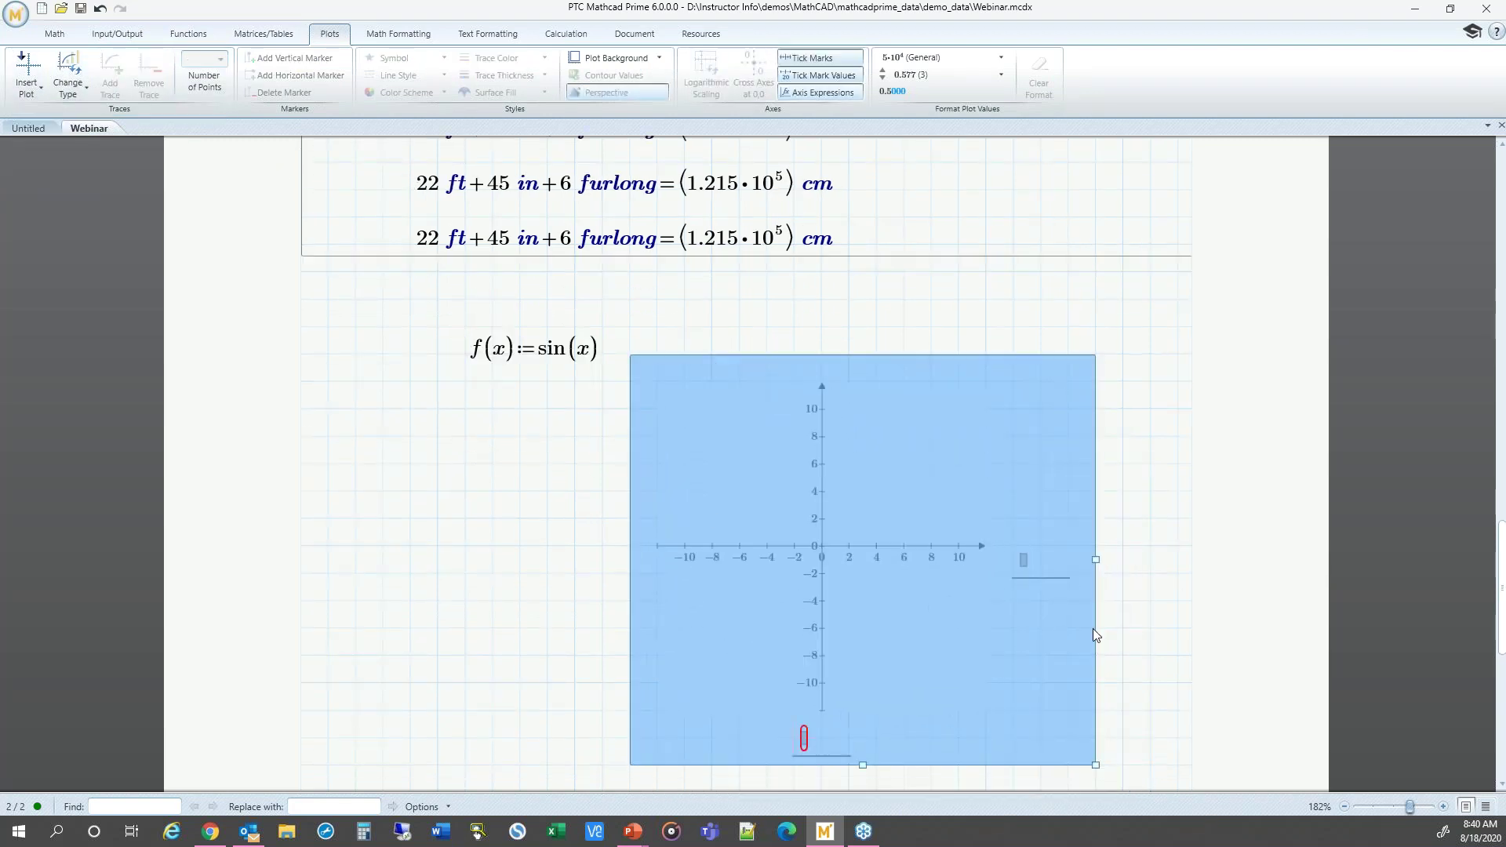
- Plot f(x) against x by filling in the x-axis and y-axis expressions of the new plot
left_click(803, 742)
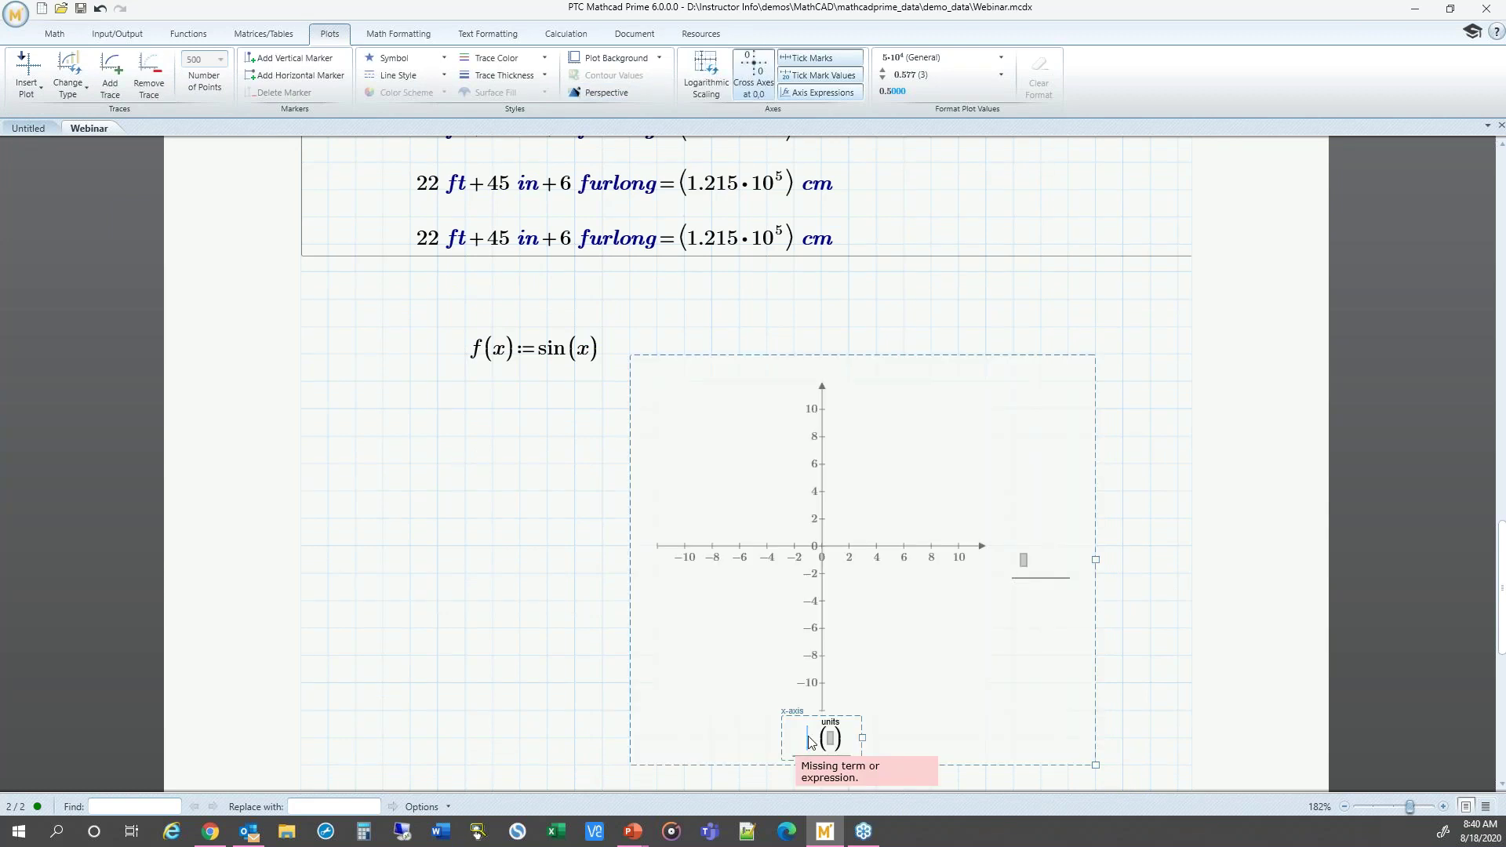
type("x")
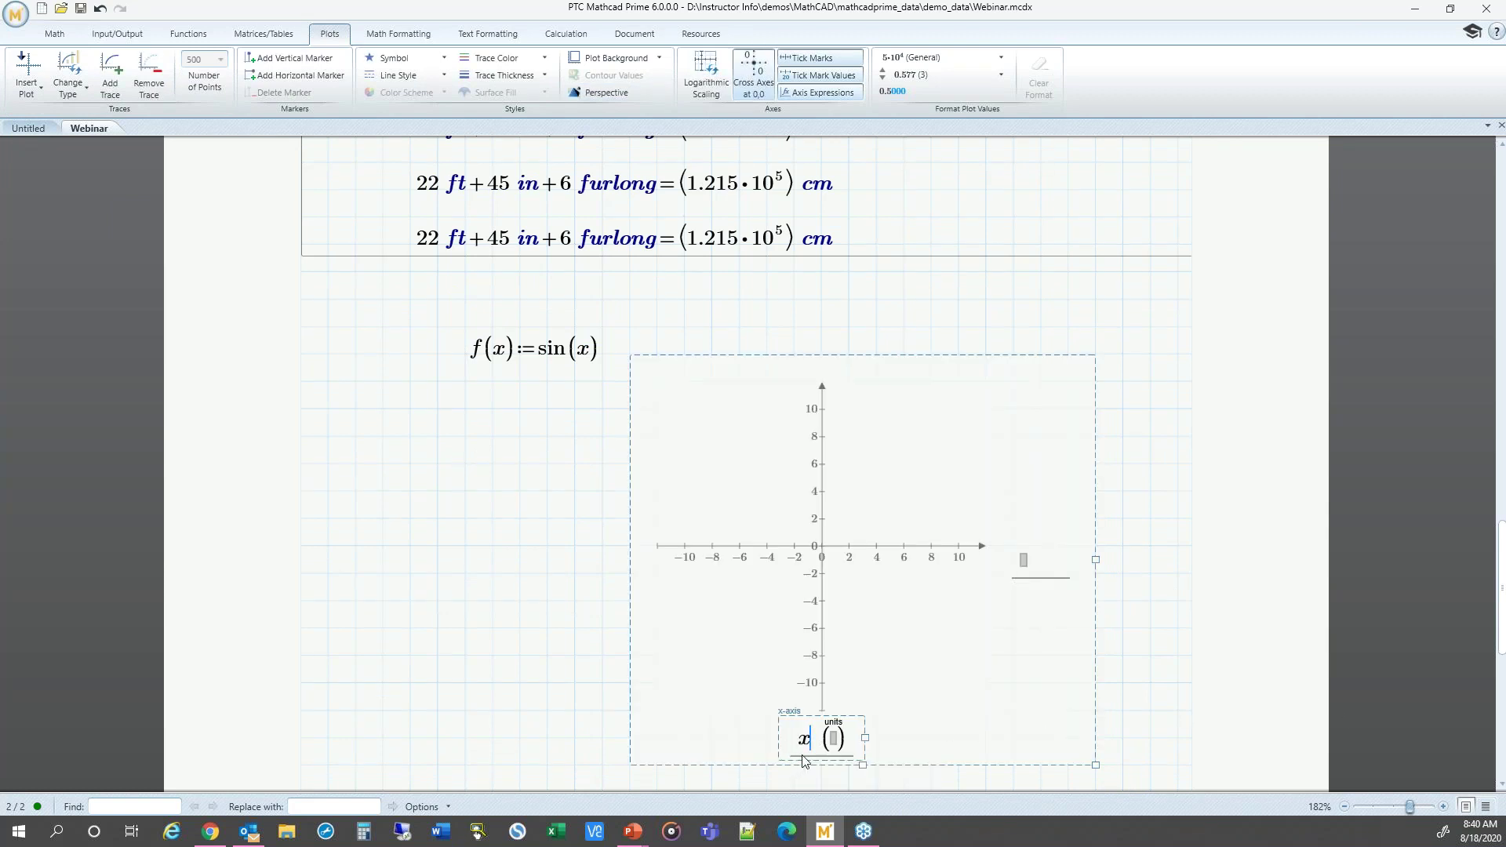
left_click(1024, 561)
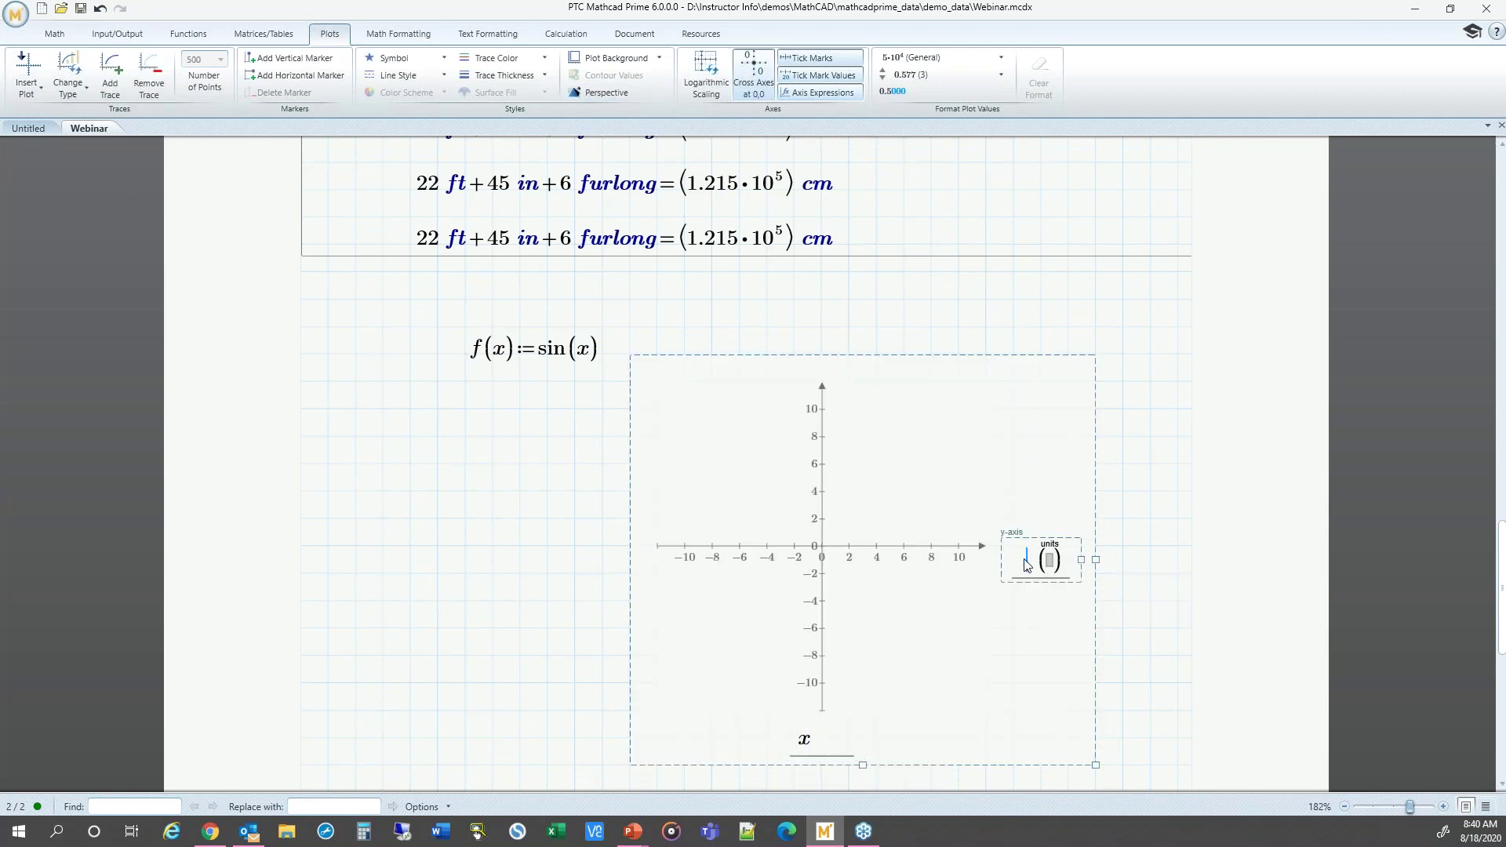
type("f(x")
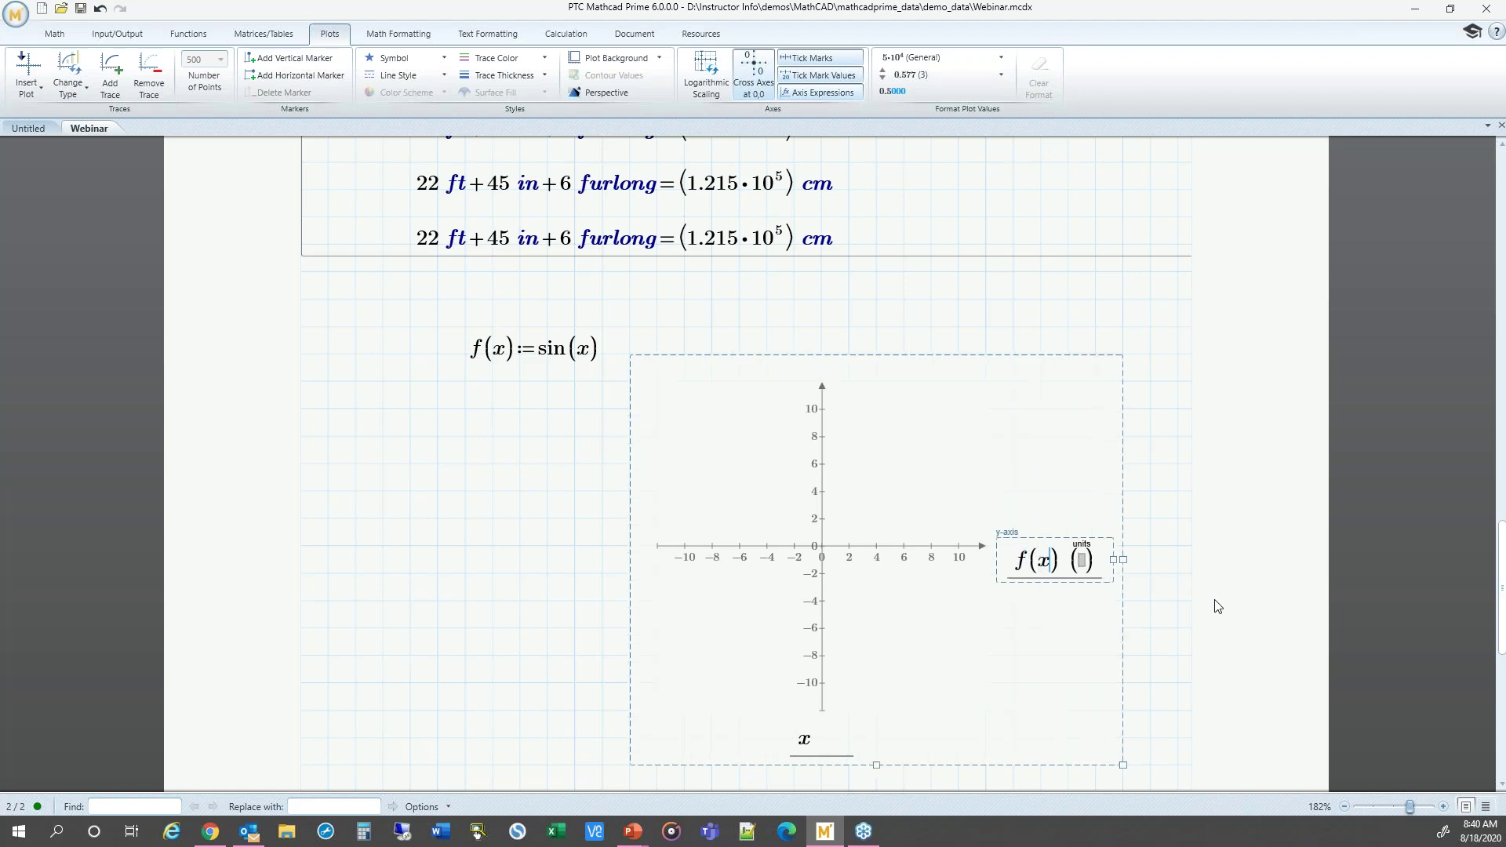
left_click(1150, 628)
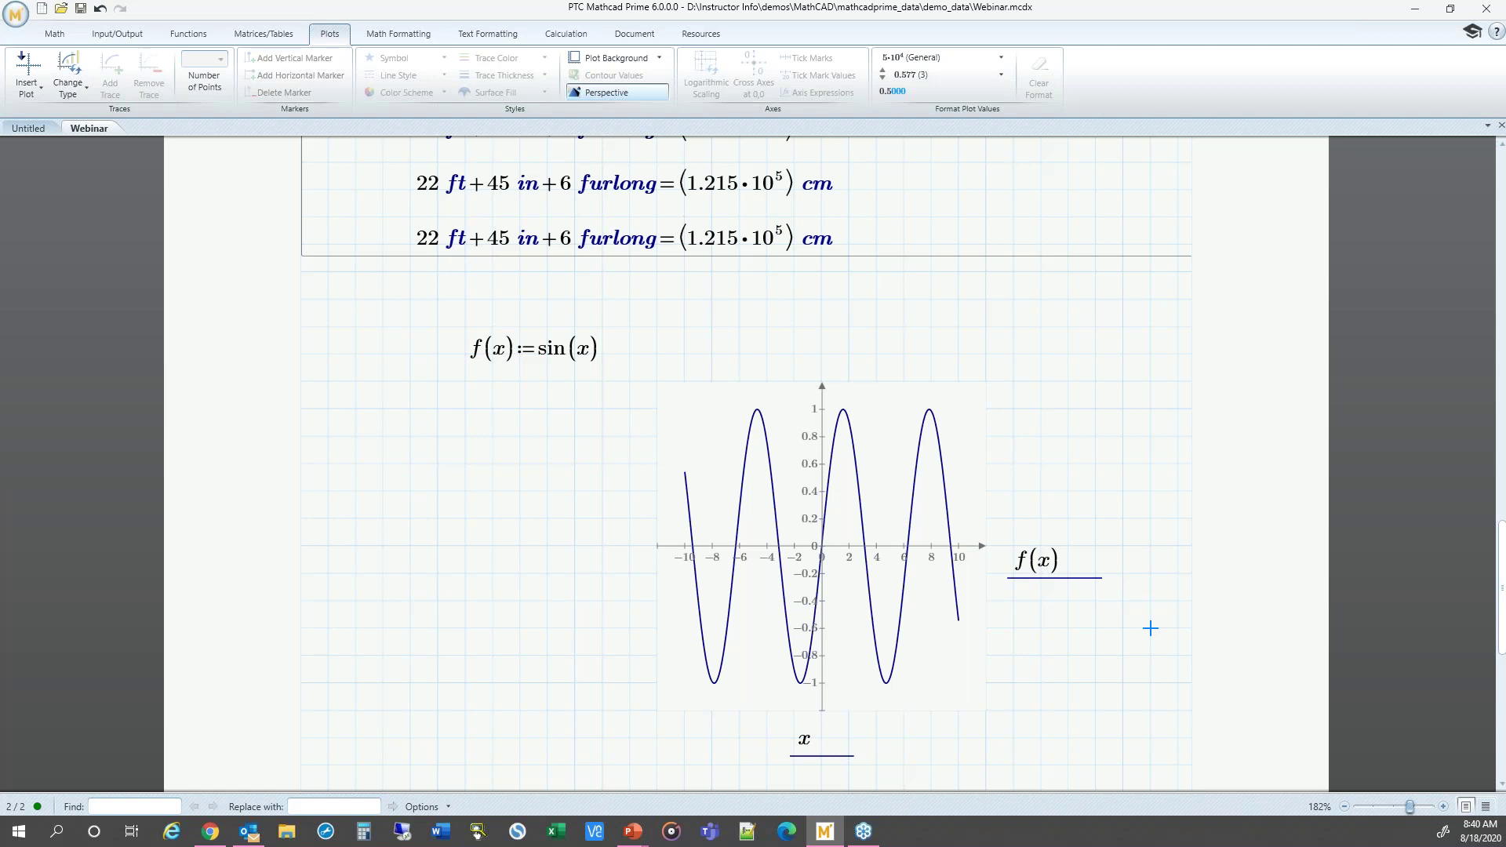
- Increase the thickness of the f(x) trace in the XY plot
left_click(795, 490)
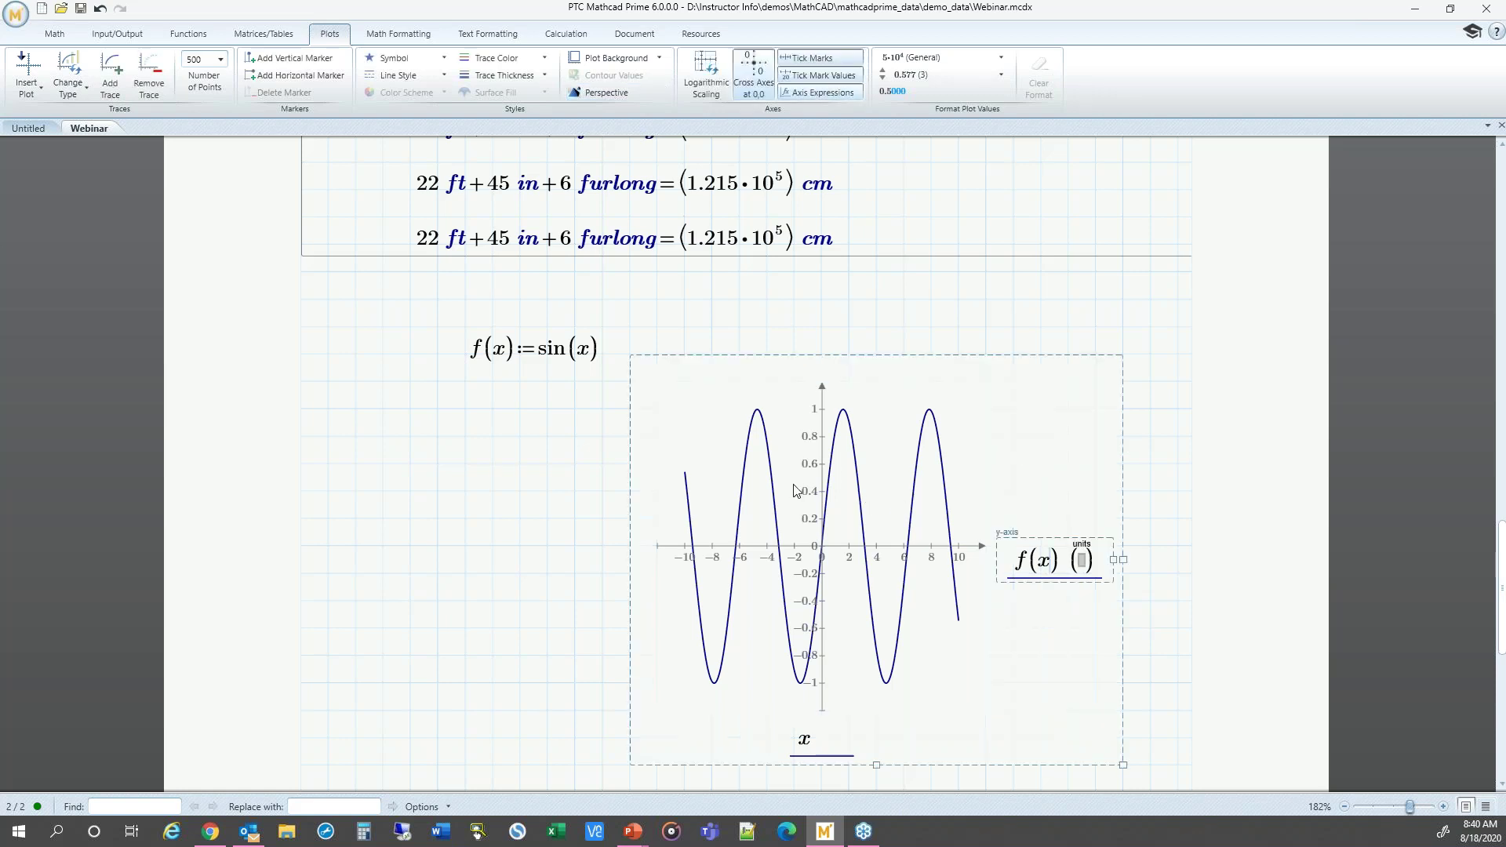
left_click(398, 532)
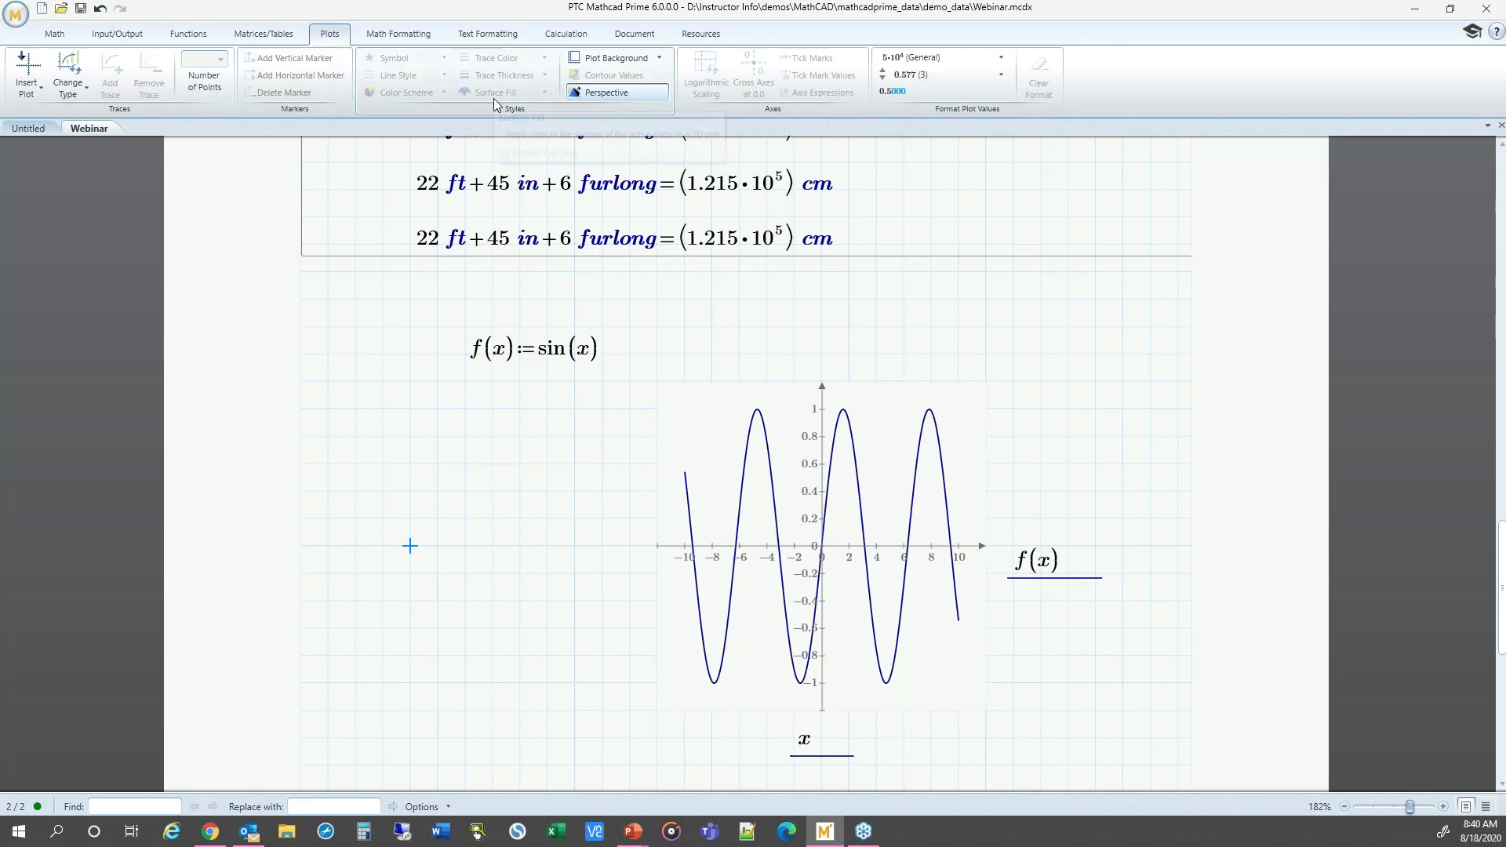
left_click(779, 485)
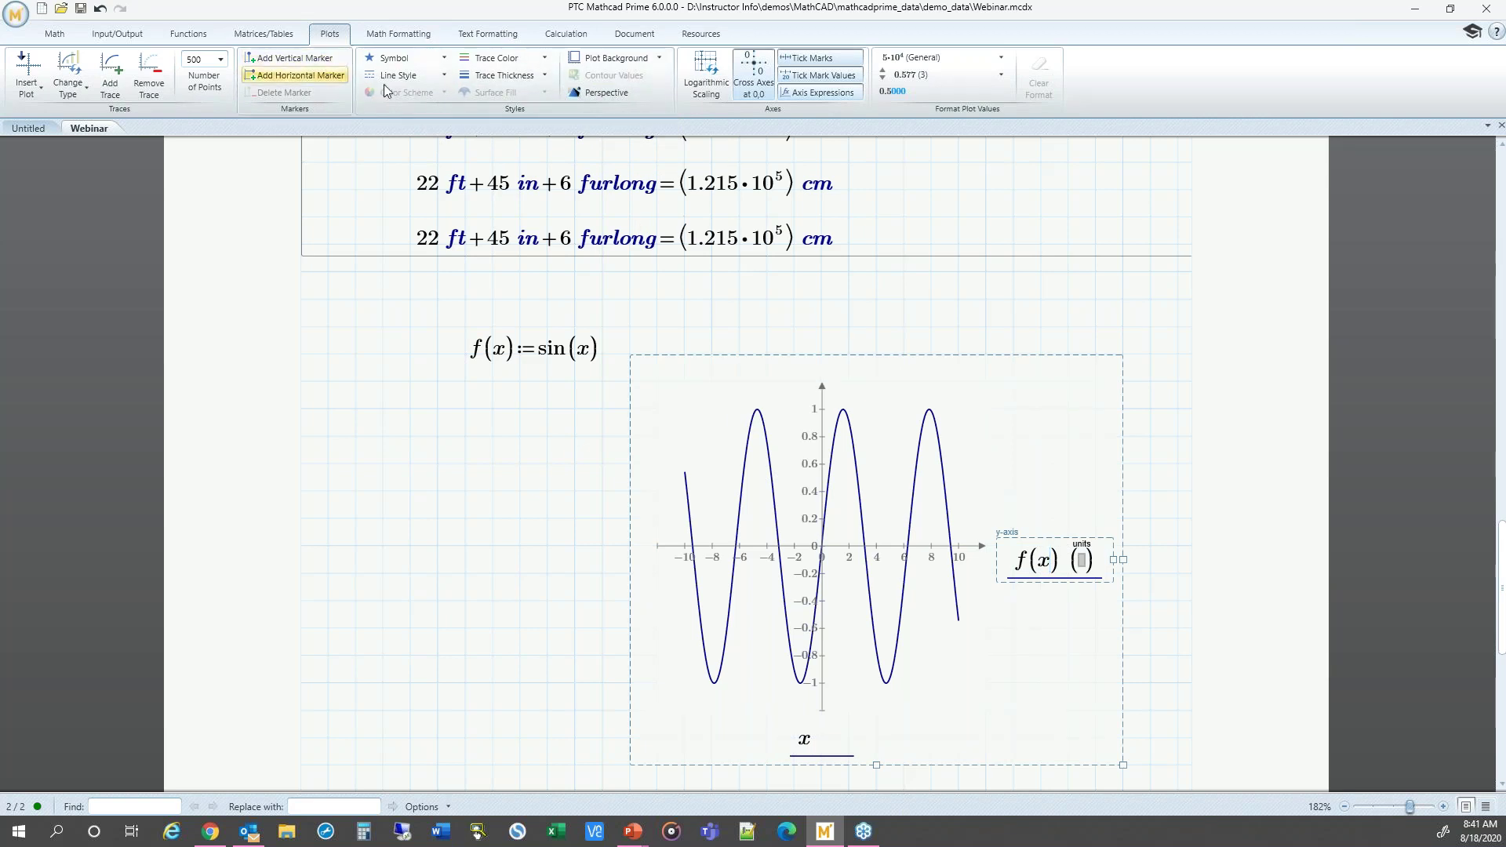
left_click(497, 75)
left_click(474, 128)
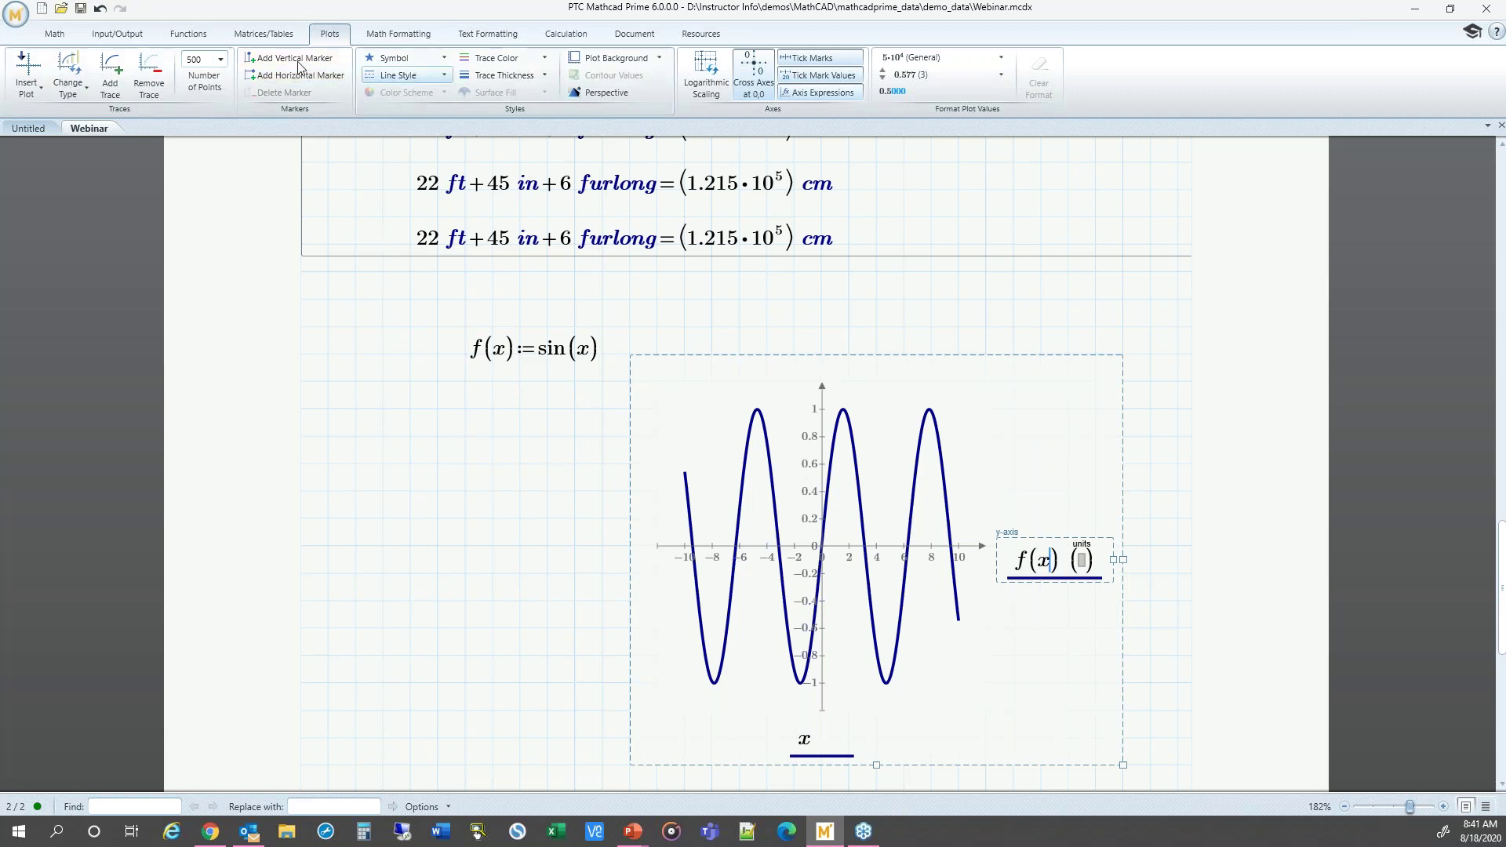
- Add a second trace to the XY plot with cos(x) as its y-axis expression
left_click(106, 91)
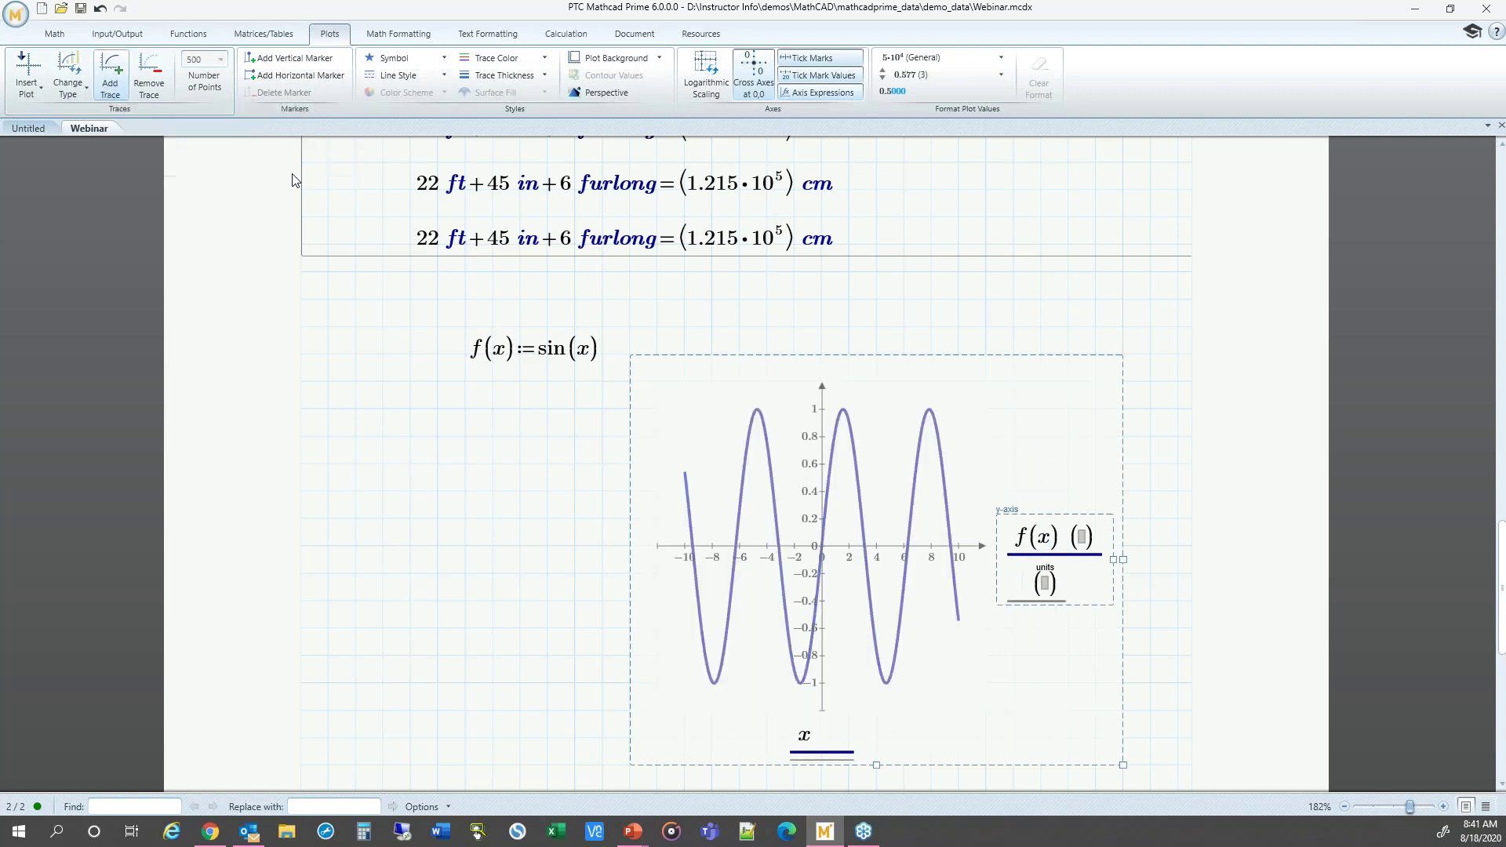
type("cos(x")
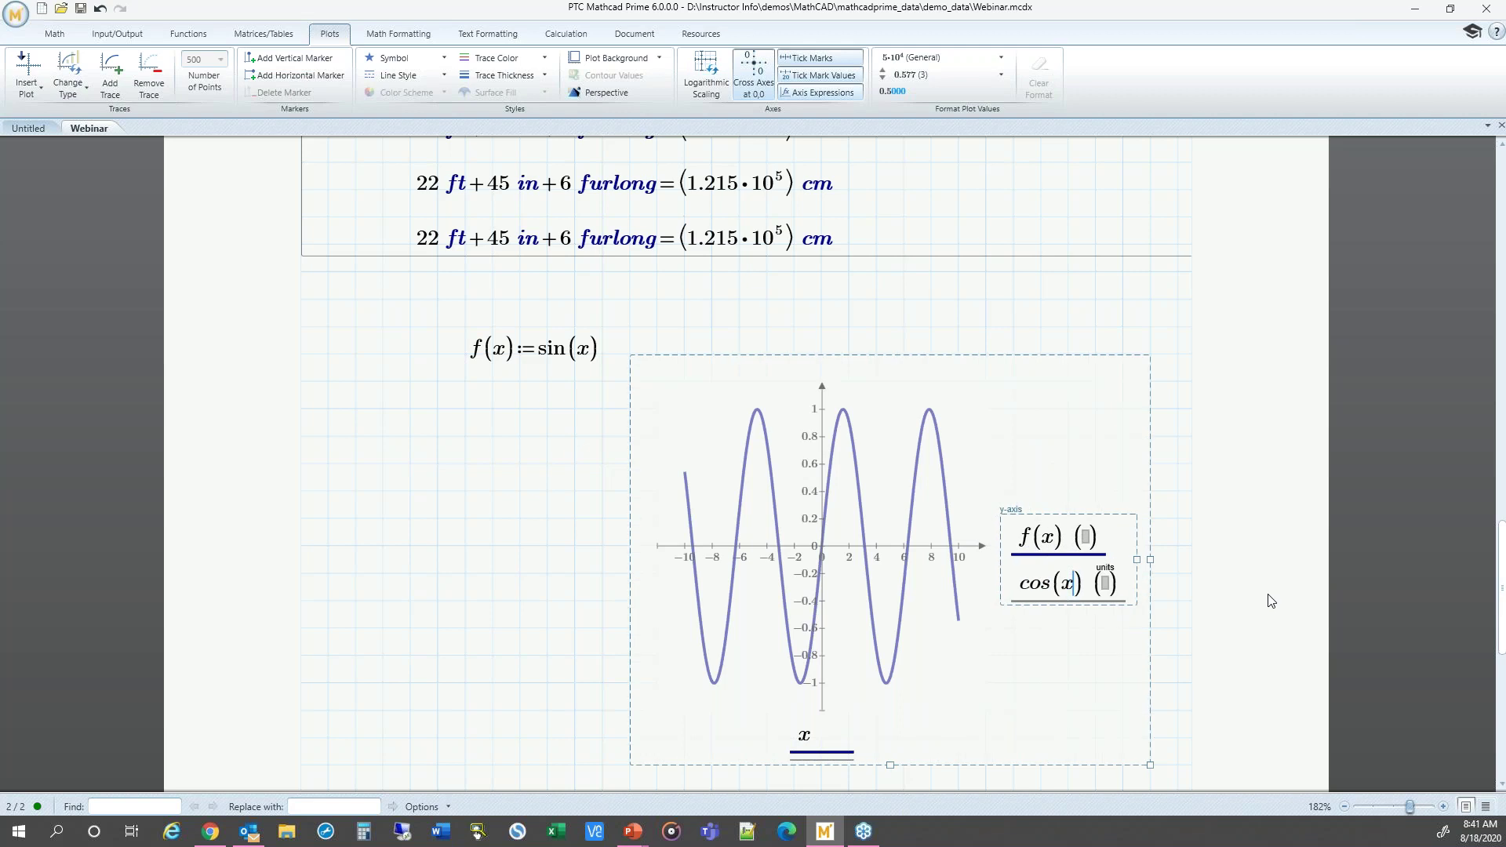
left_click(465, 657)
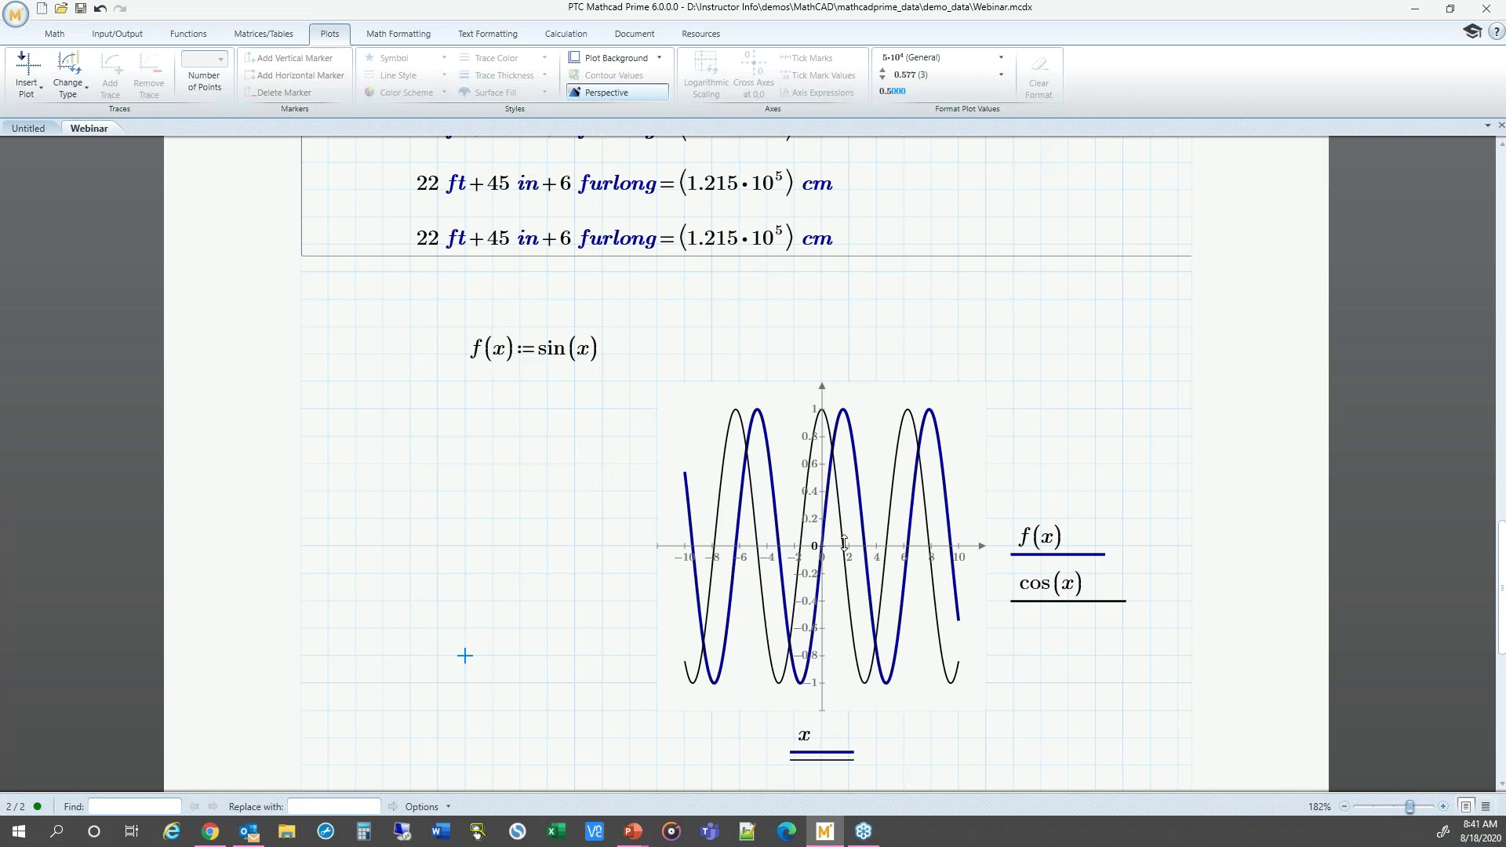
left_click(875, 475)
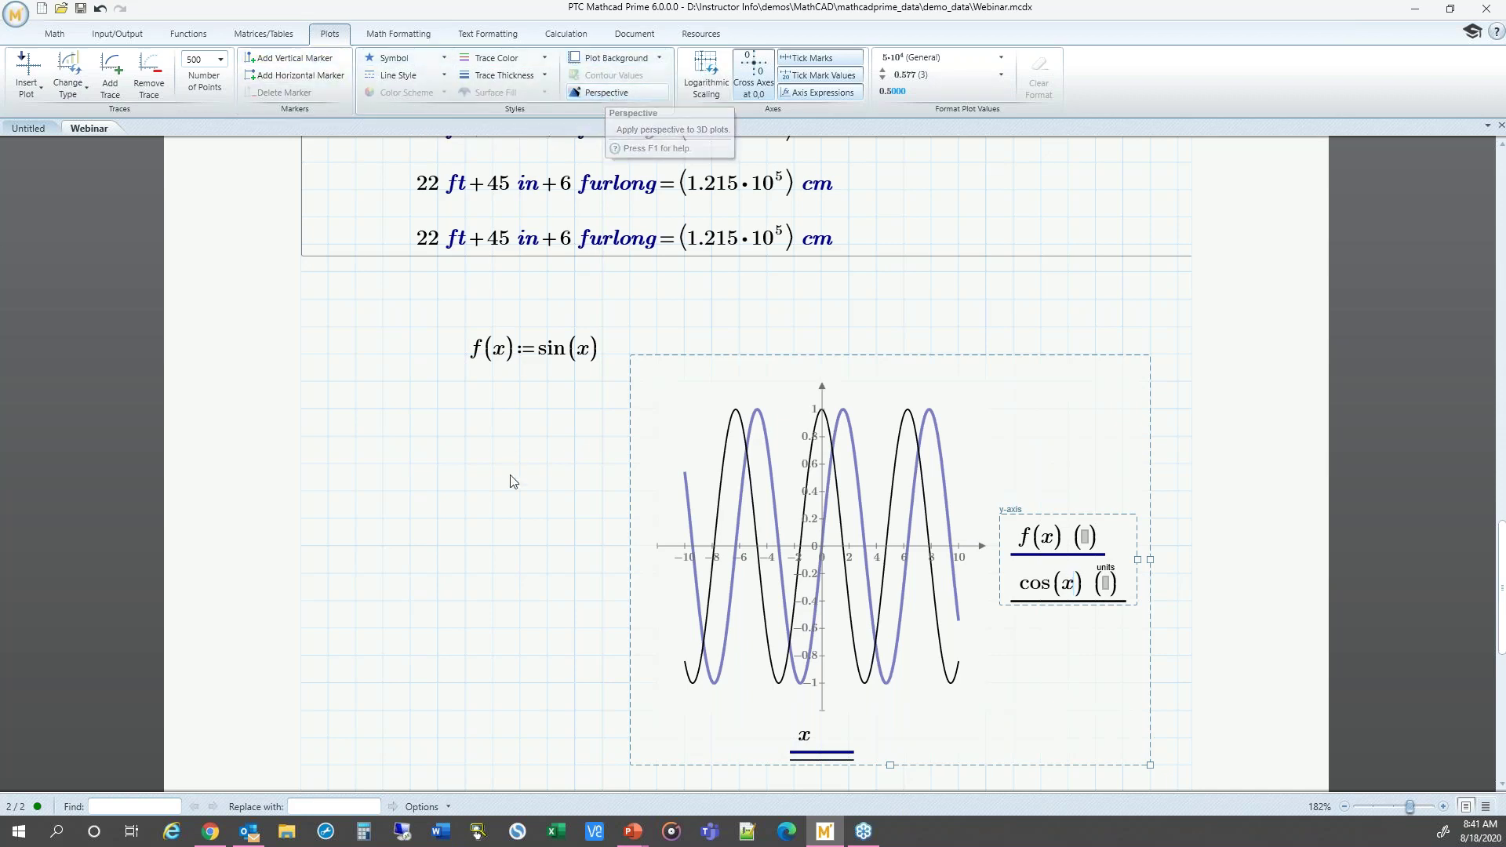
left_click(468, 512)
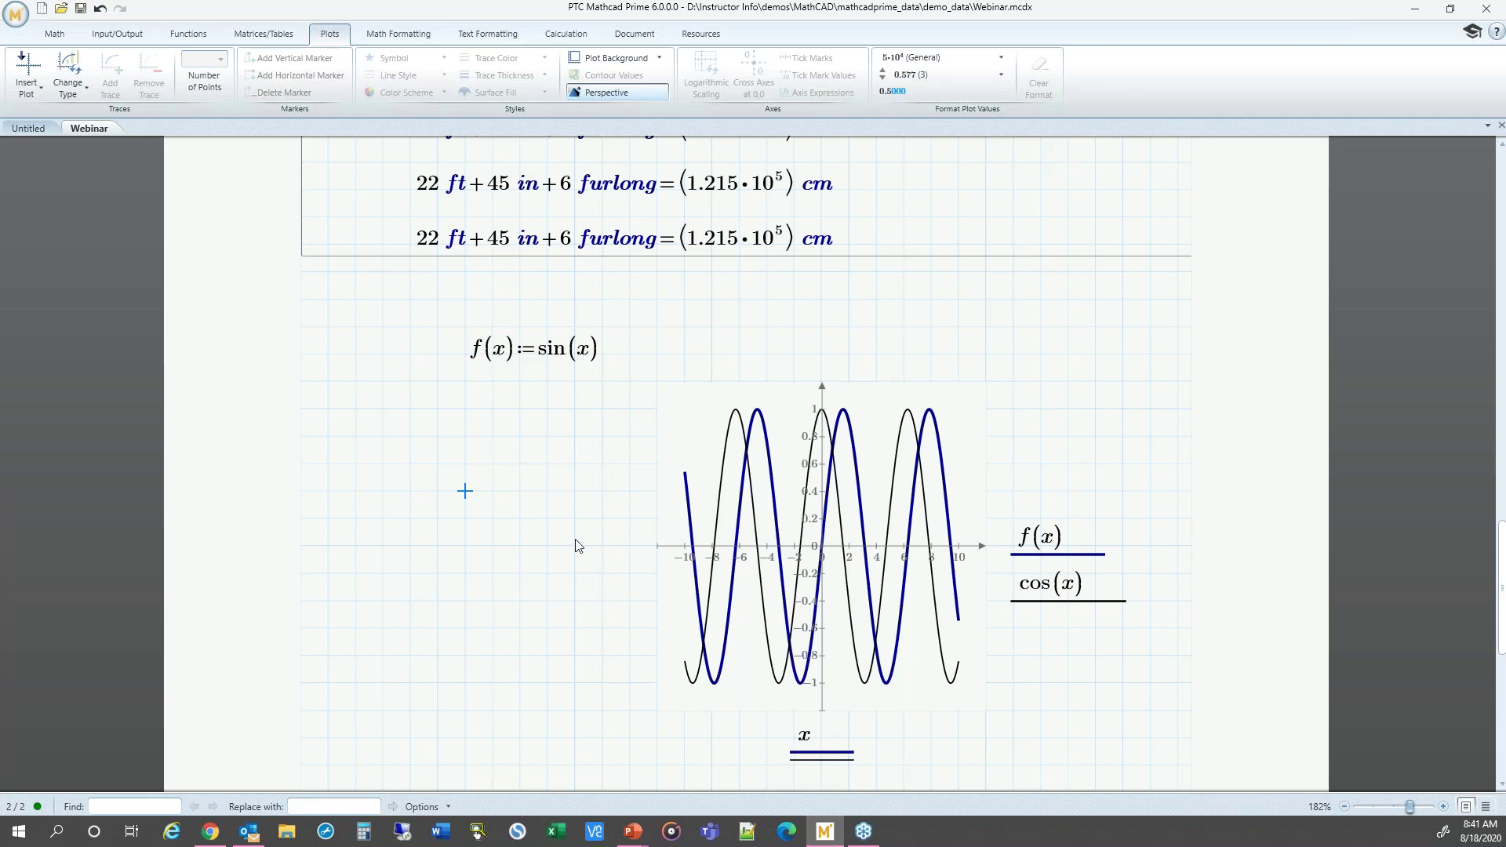
- Insert a chart component in the empty space below the XY plot
scroll(578, 547, "down", 6)
left_click(492, 396)
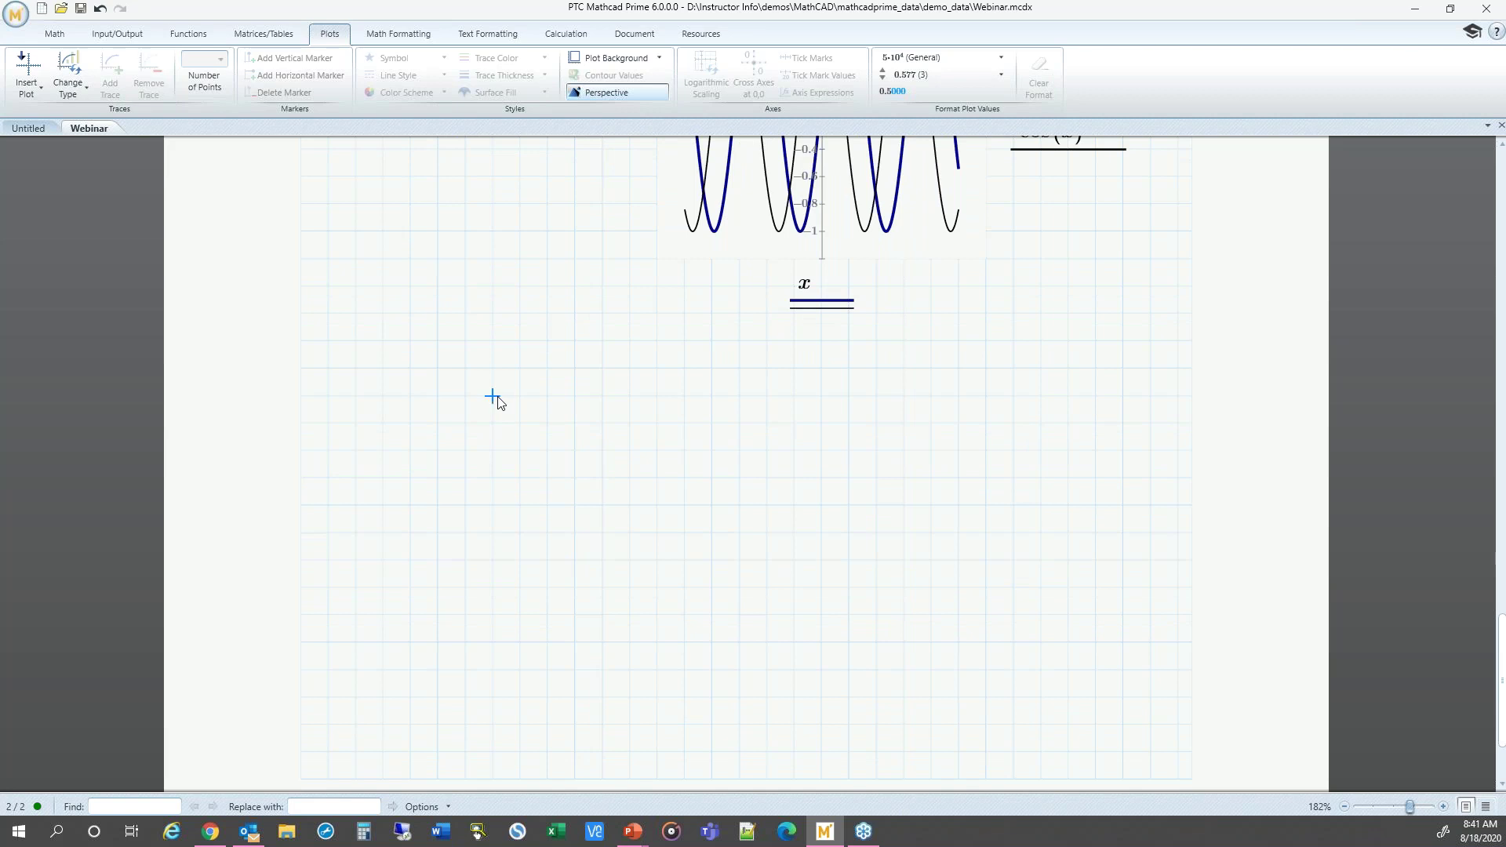
left_click(54, 35)
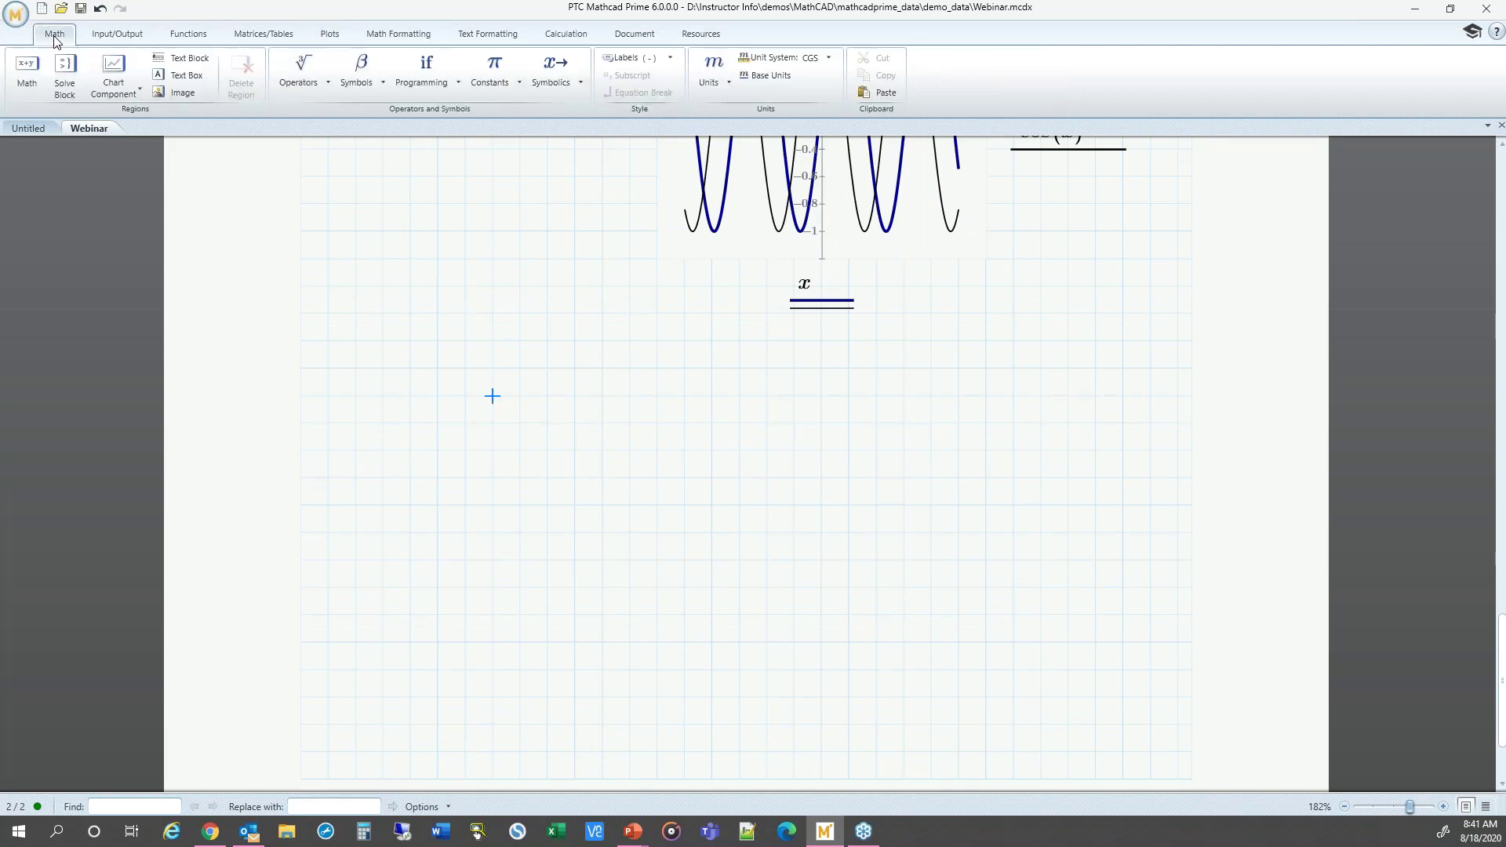
left_click(119, 87)
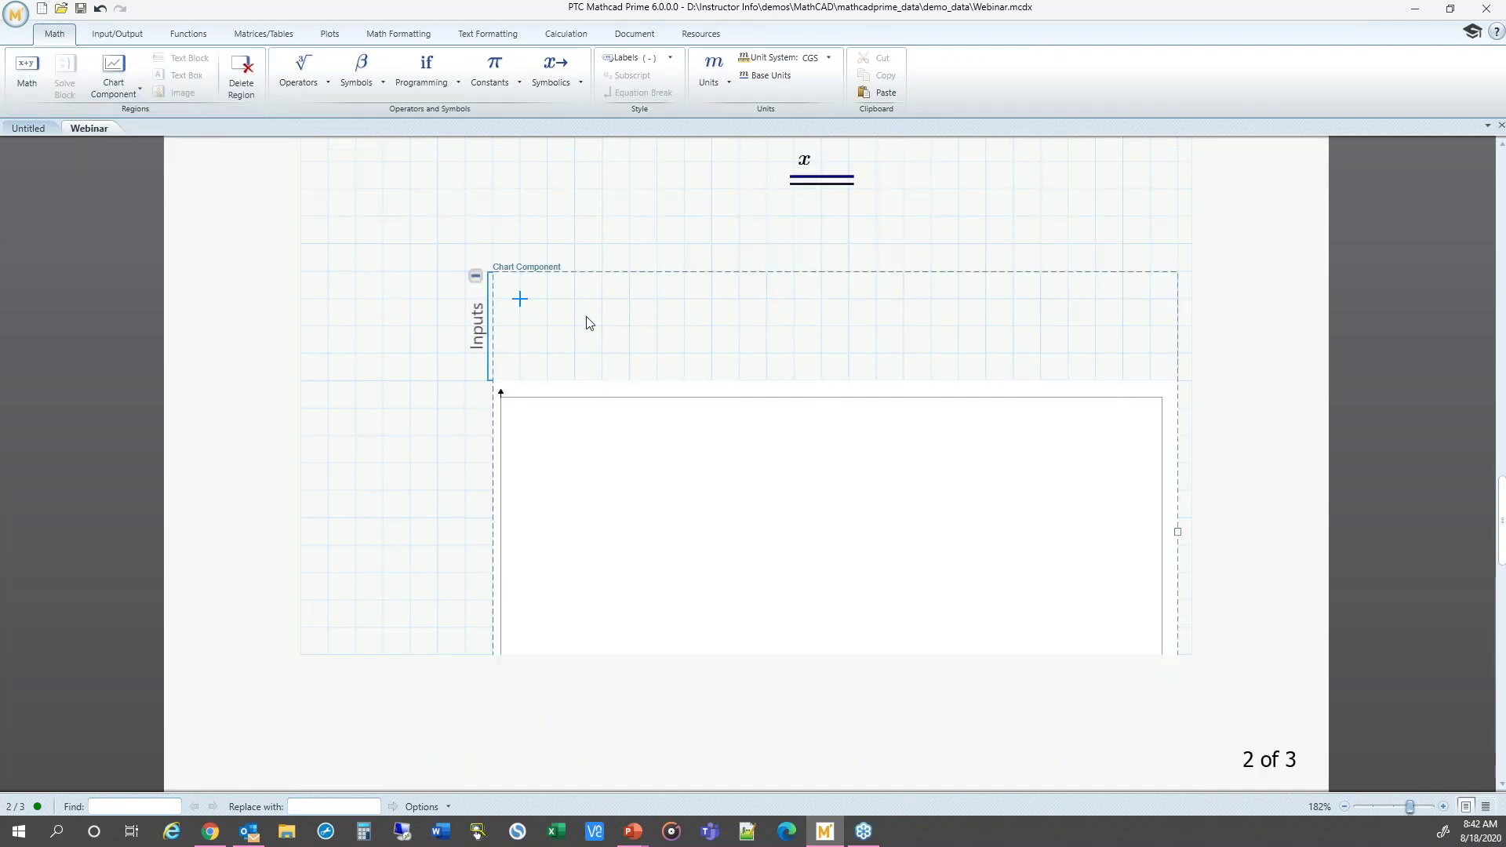
- Insert an X-axis expression in the chart component's inputs and define it as x
left_click(117, 88)
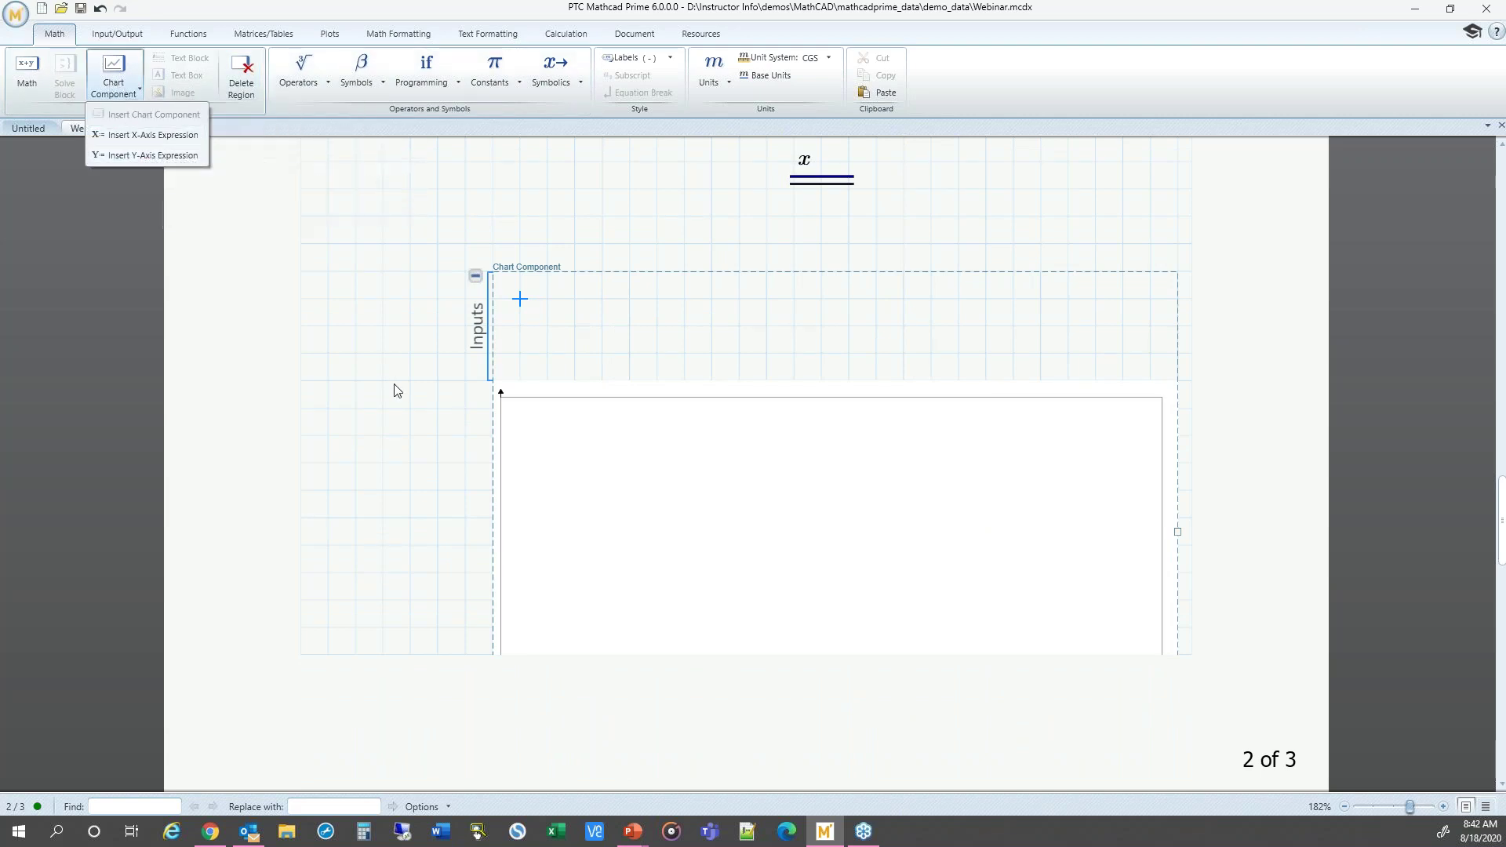
right_click(531, 300)
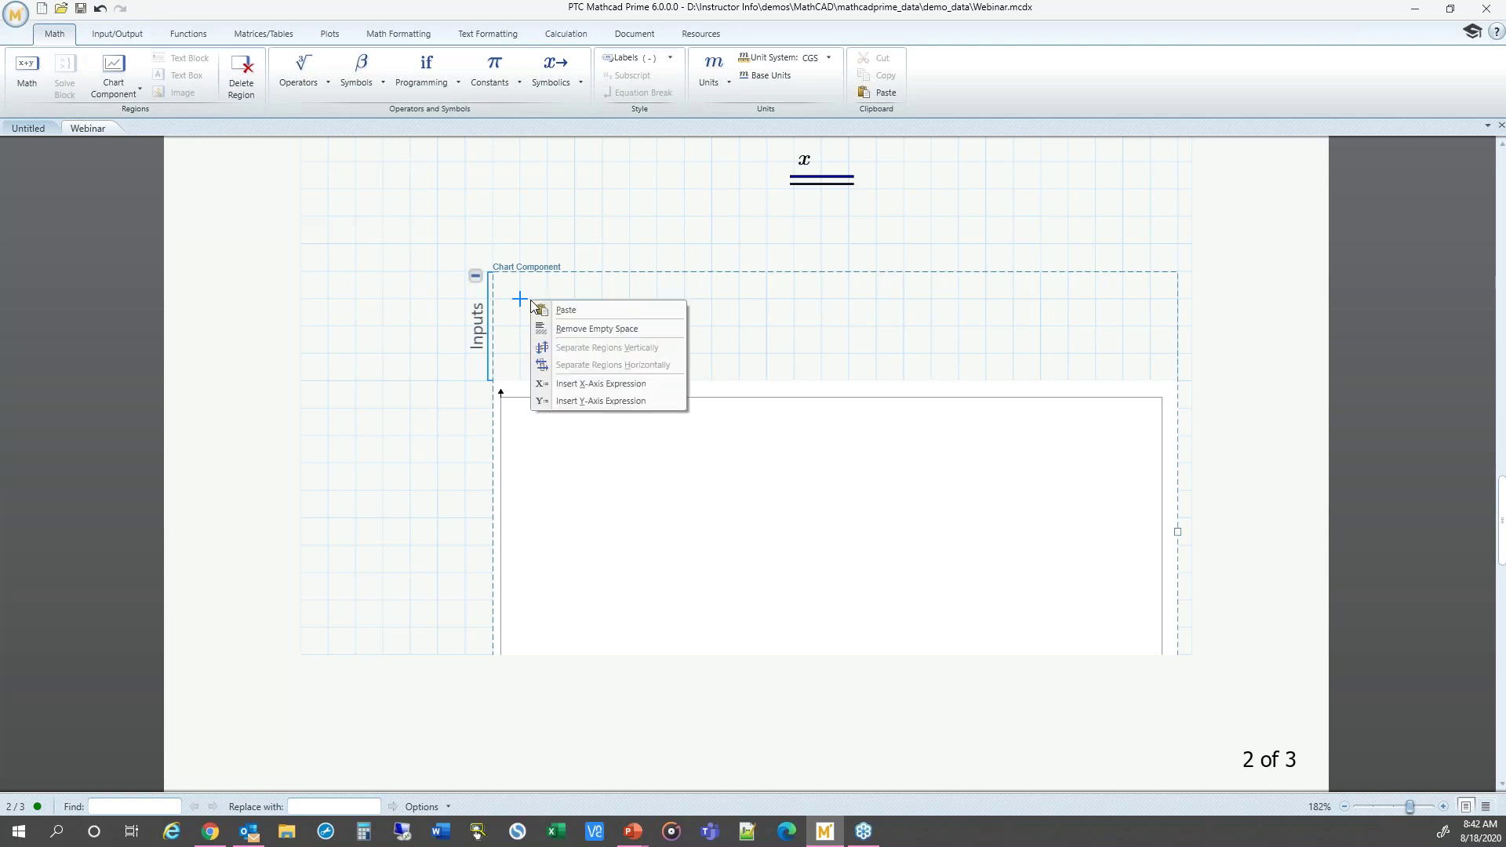
left_click(631, 386)
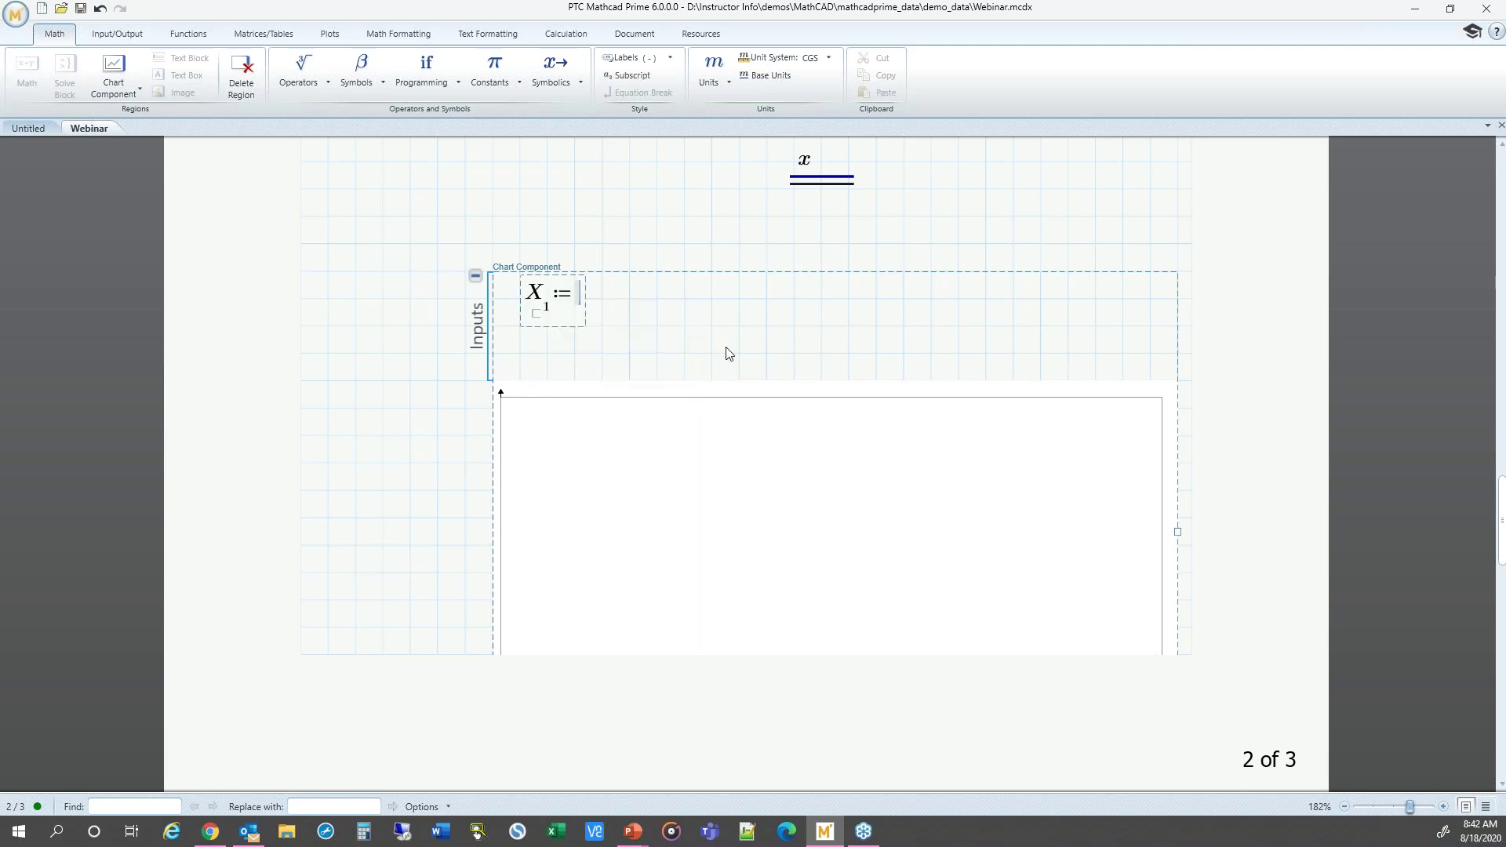
type("x")
- Insert a Y-axis expression beside the X-axis one in the chart component and define it as sin(x)
left_click(685, 301)
right_click(684, 305)
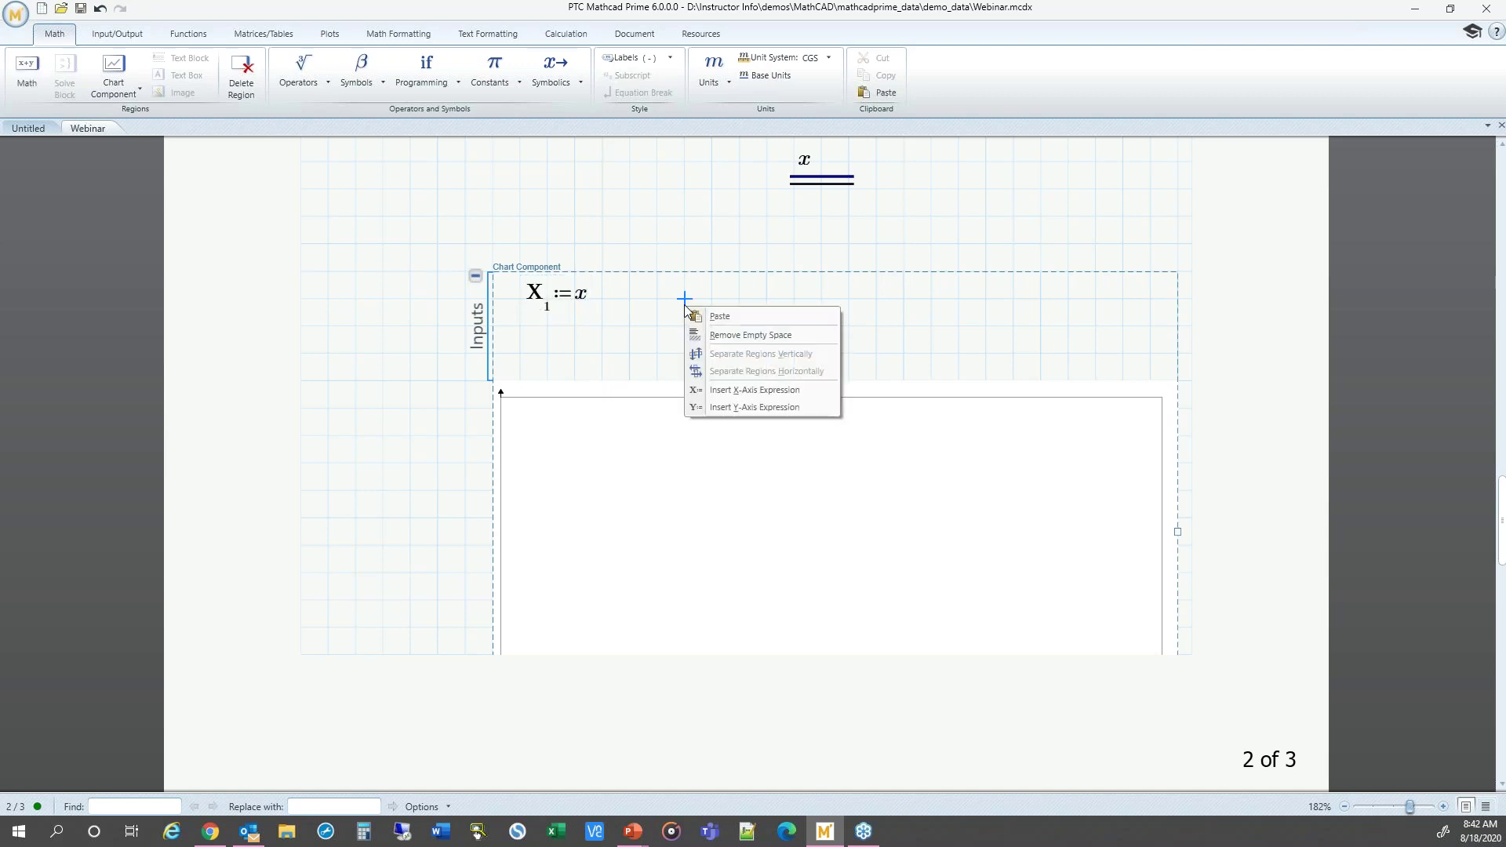
left_click(765, 407)
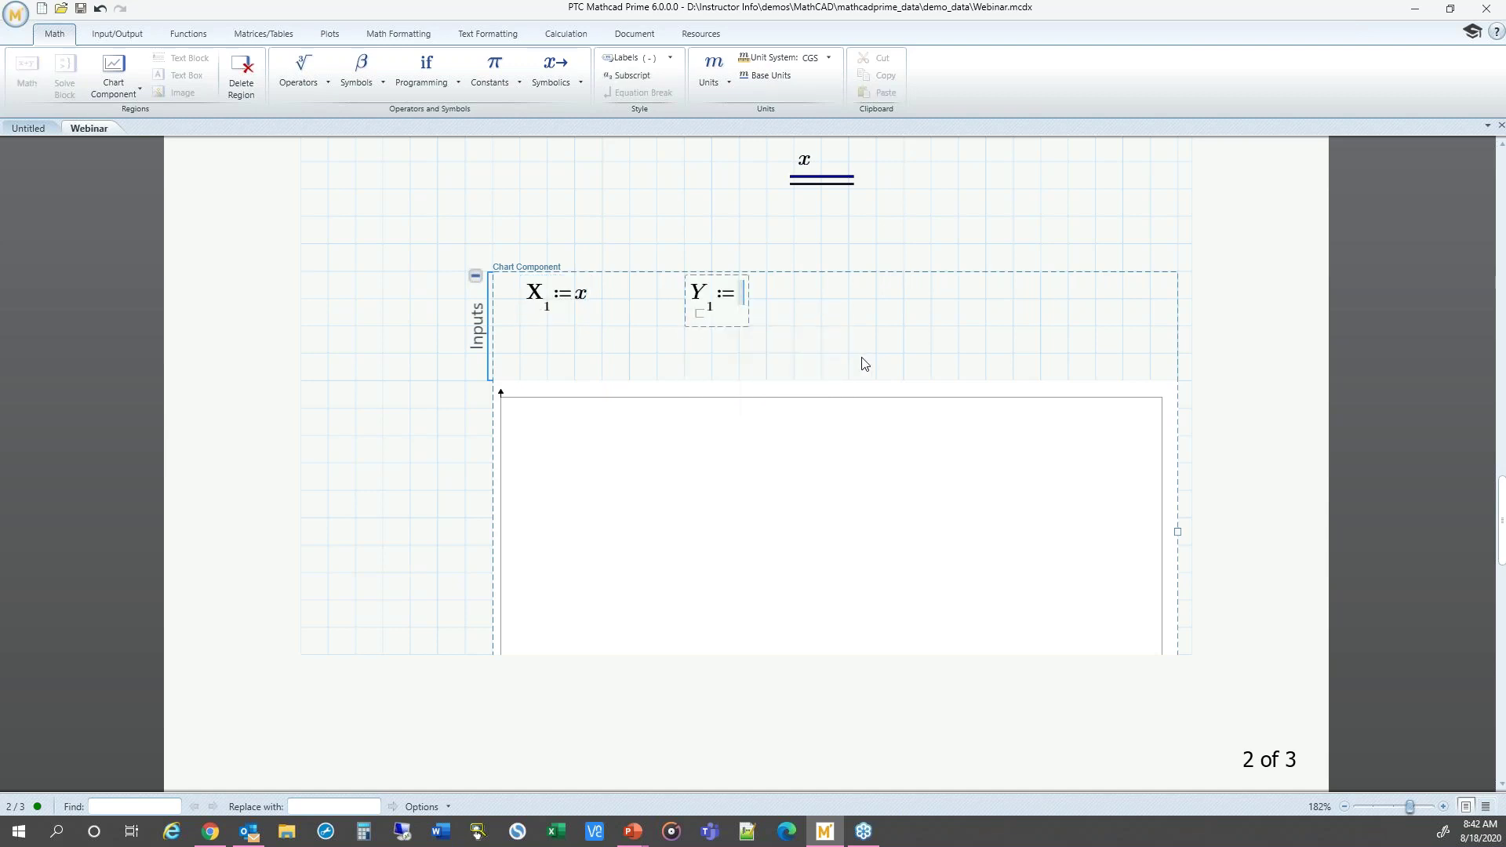
type("sin(x")
left_click(434, 434)
scroll(423, 433, "down", 1)
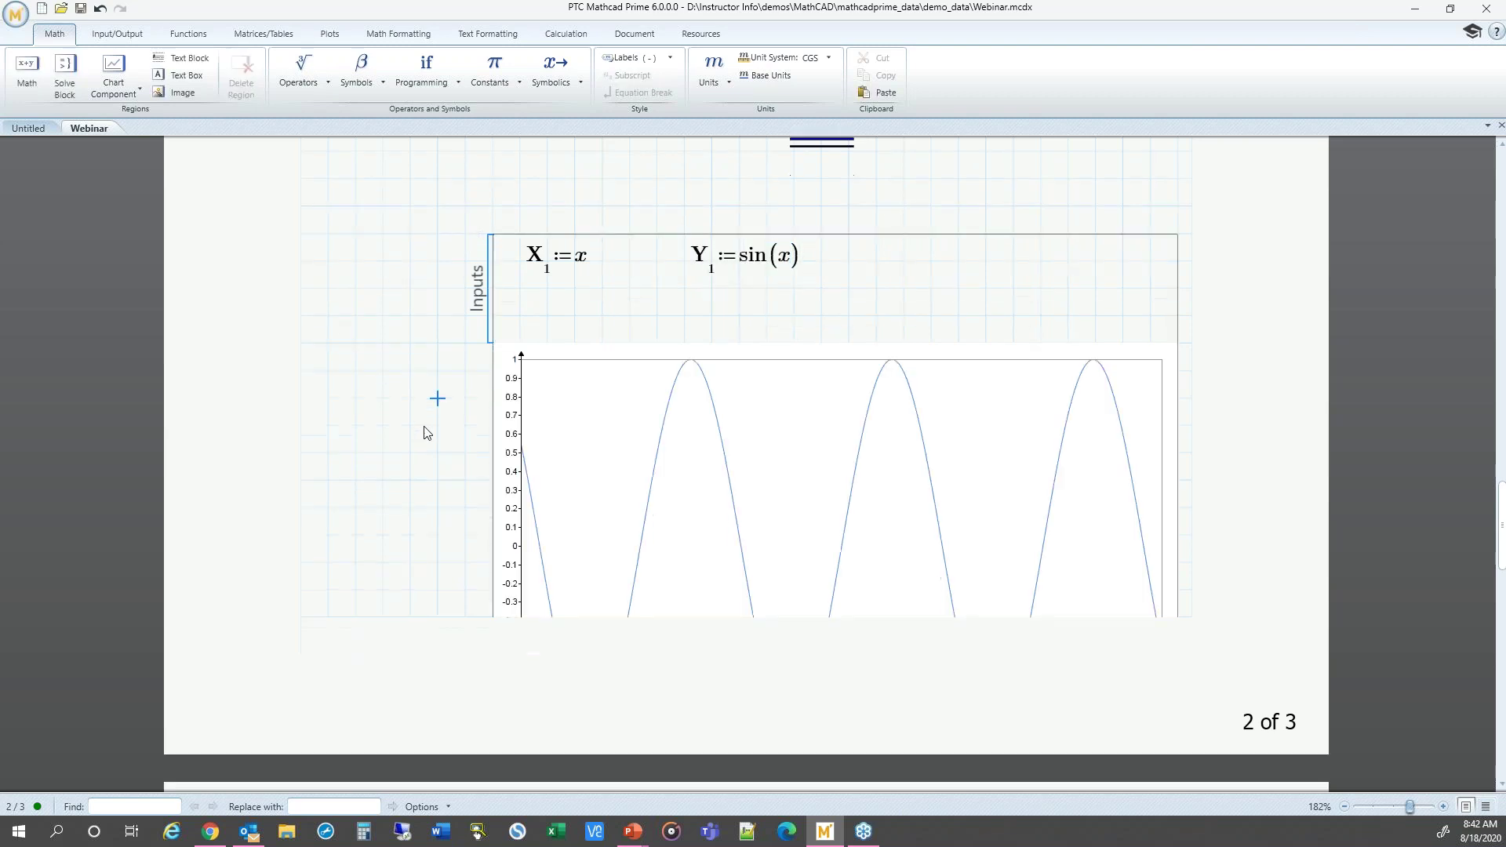
- Add a page break just above the chart component so the whole chart sits on the third page
scroll(471, 330, "up", 2)
left_click(451, 282)
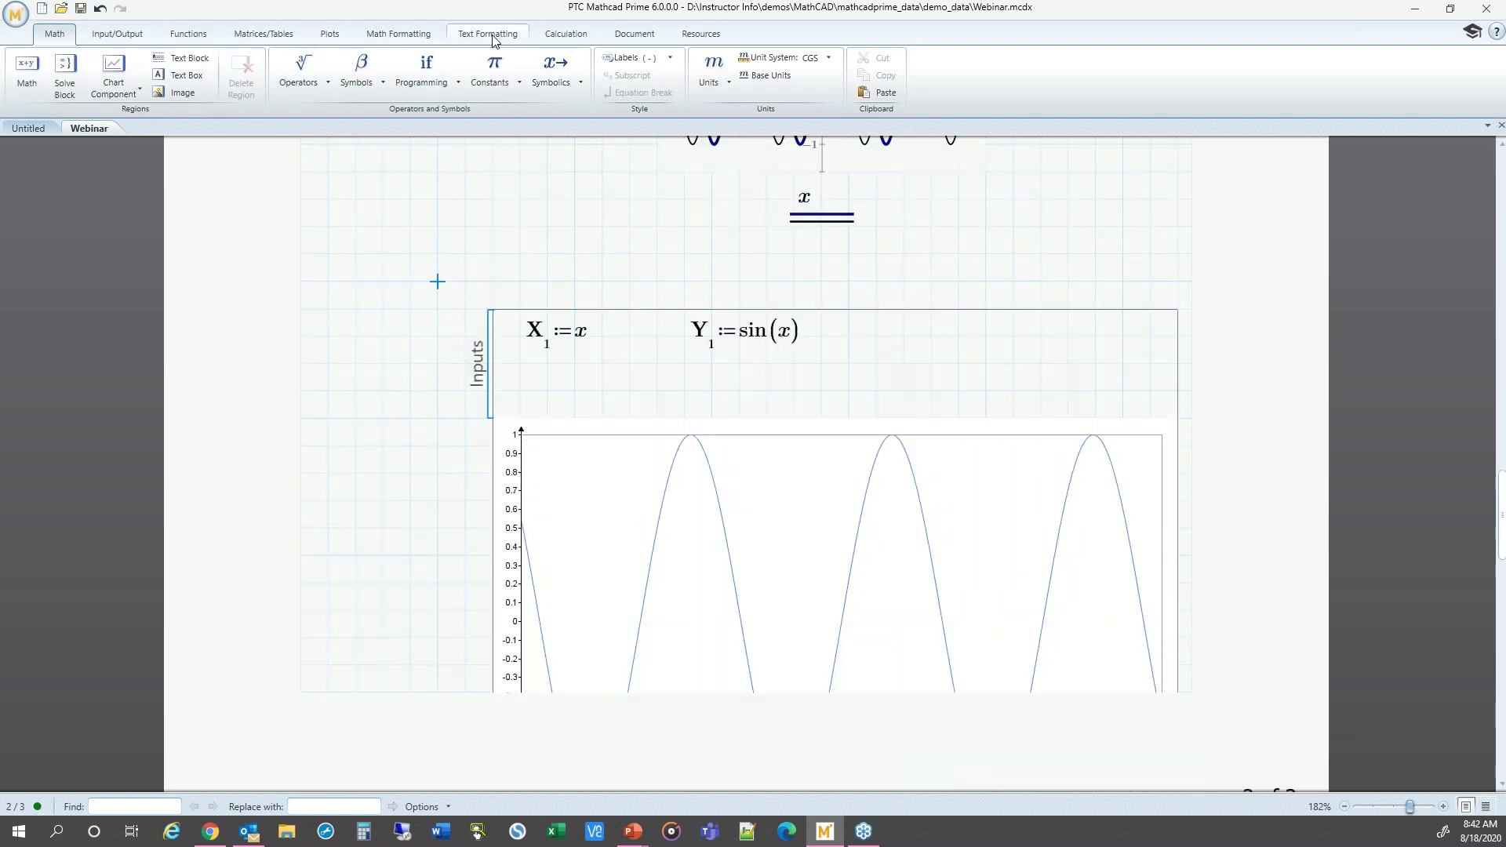
left_click(635, 34)
left_click(200, 84)
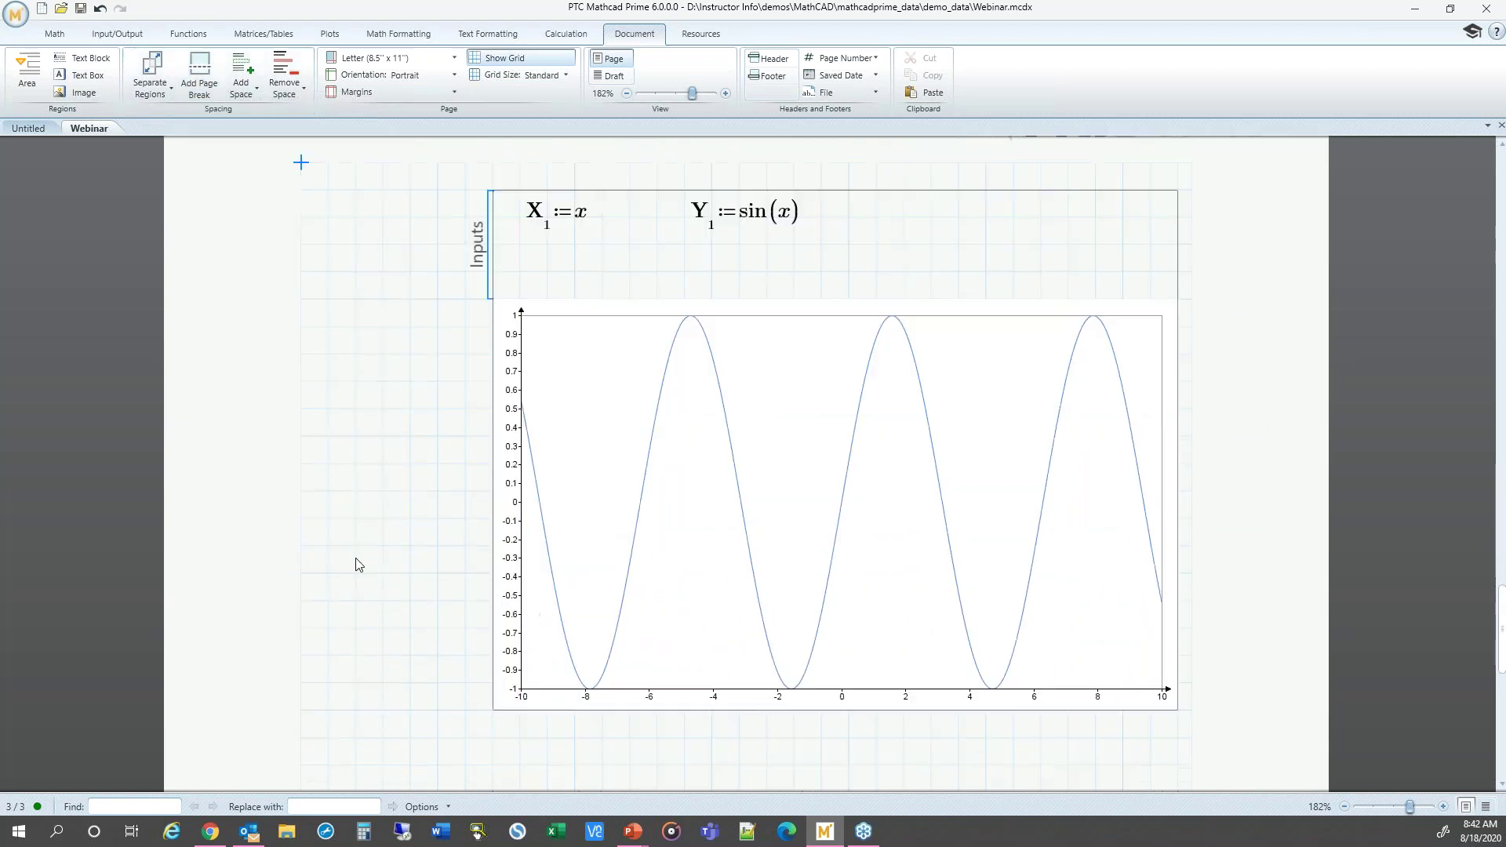
- Open the sine chart in the PTC Mathcad Chart editor and set the line color of trace 1 to bright green
left_click(775, 519)
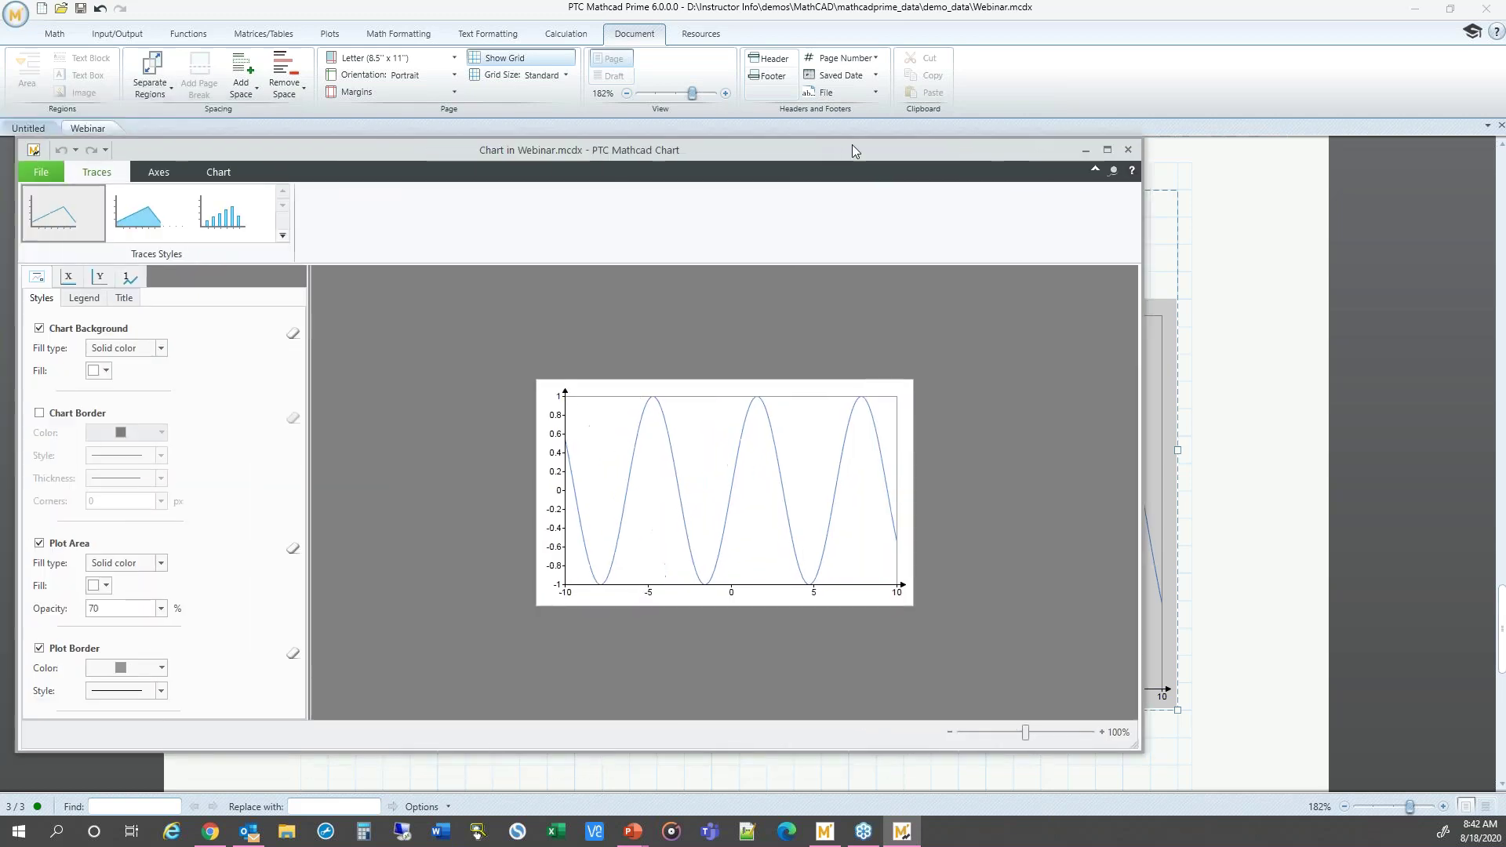
left_click_drag(852, 144, 962, 135)
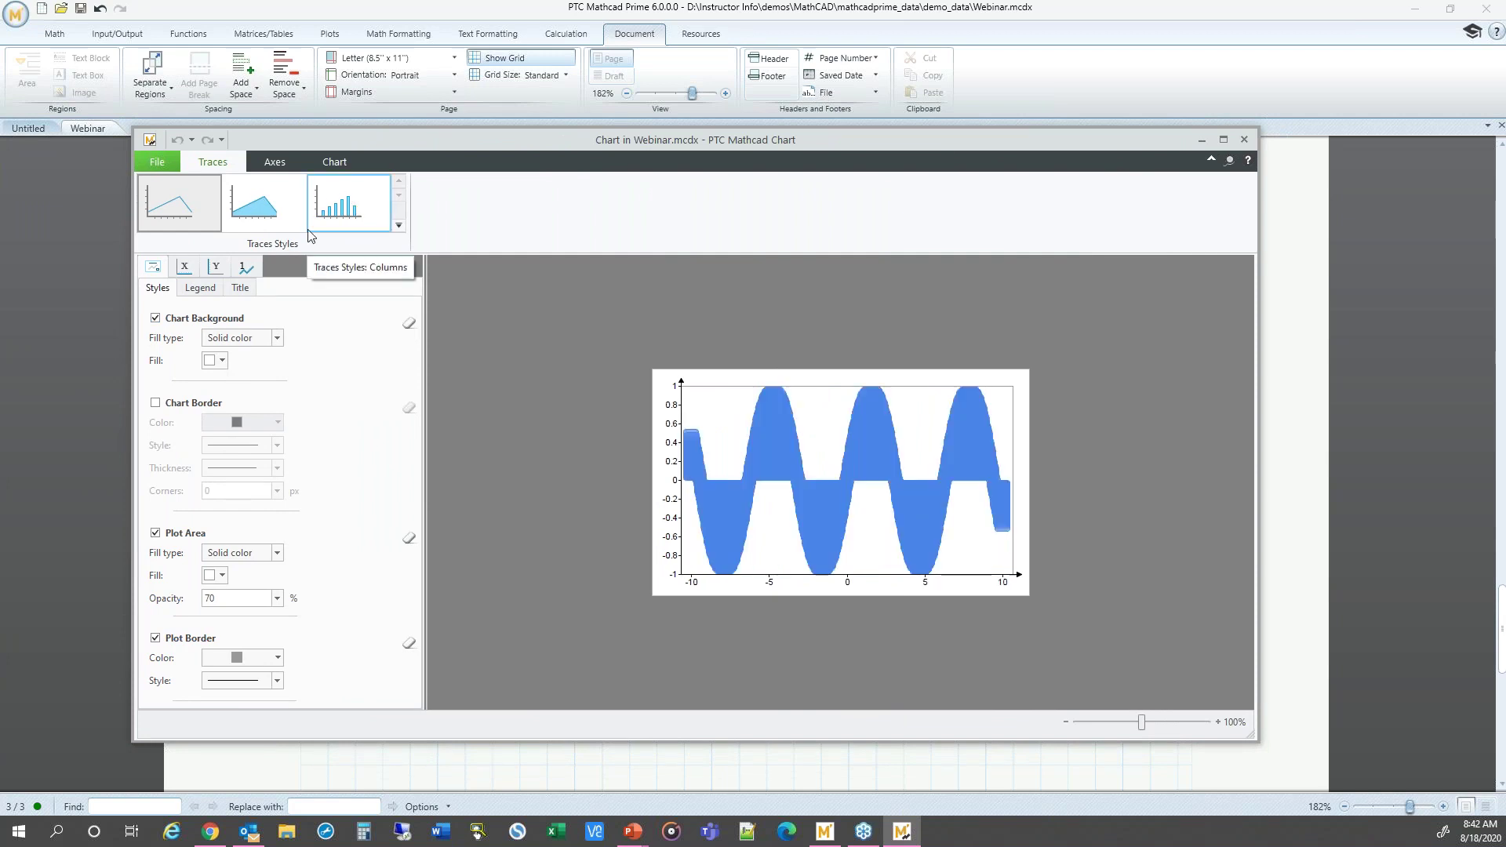
left_click(246, 267)
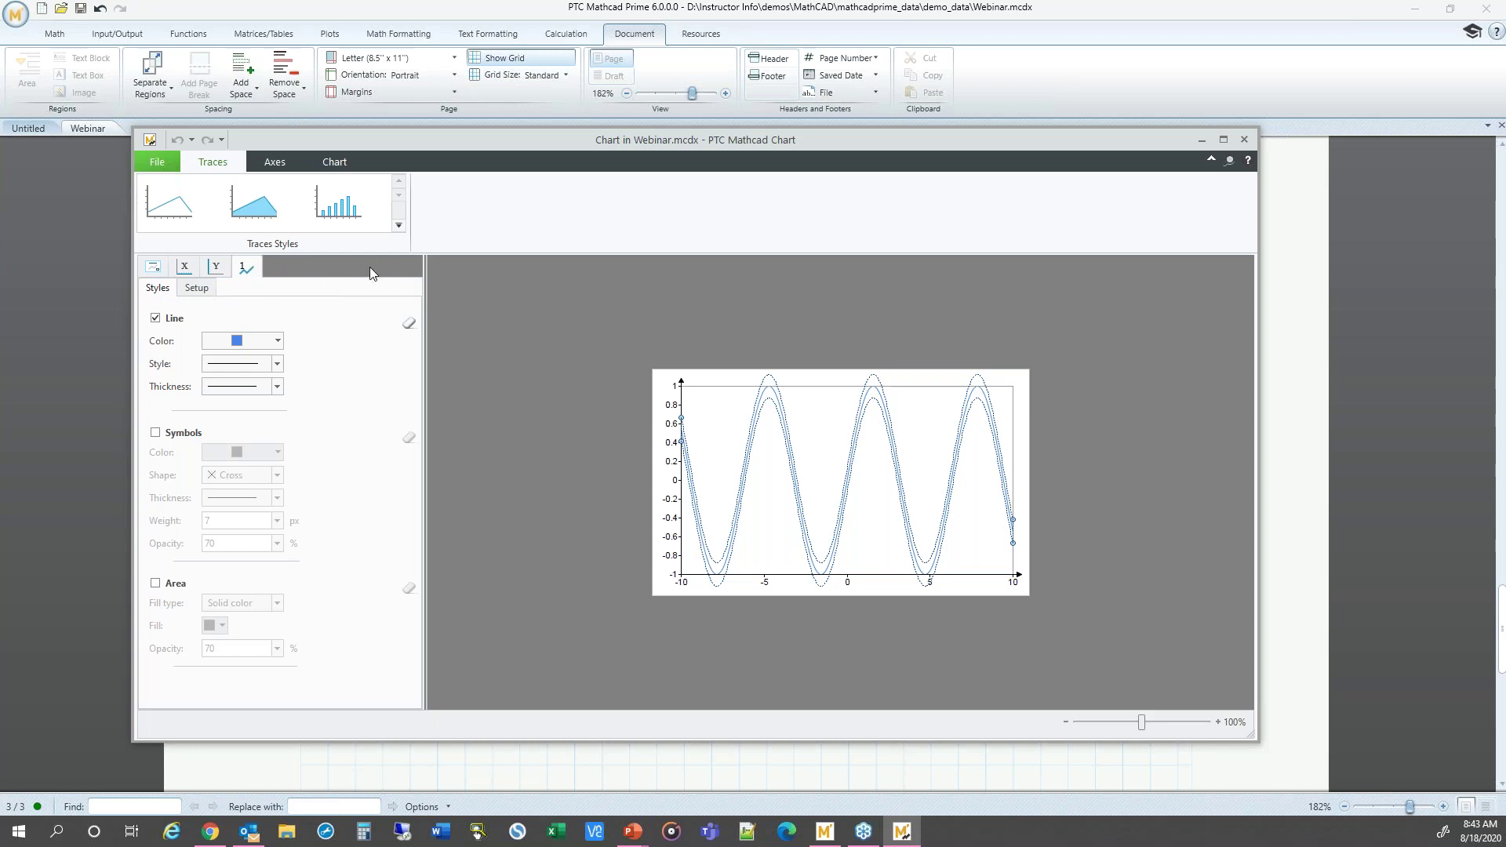
left_click(278, 342)
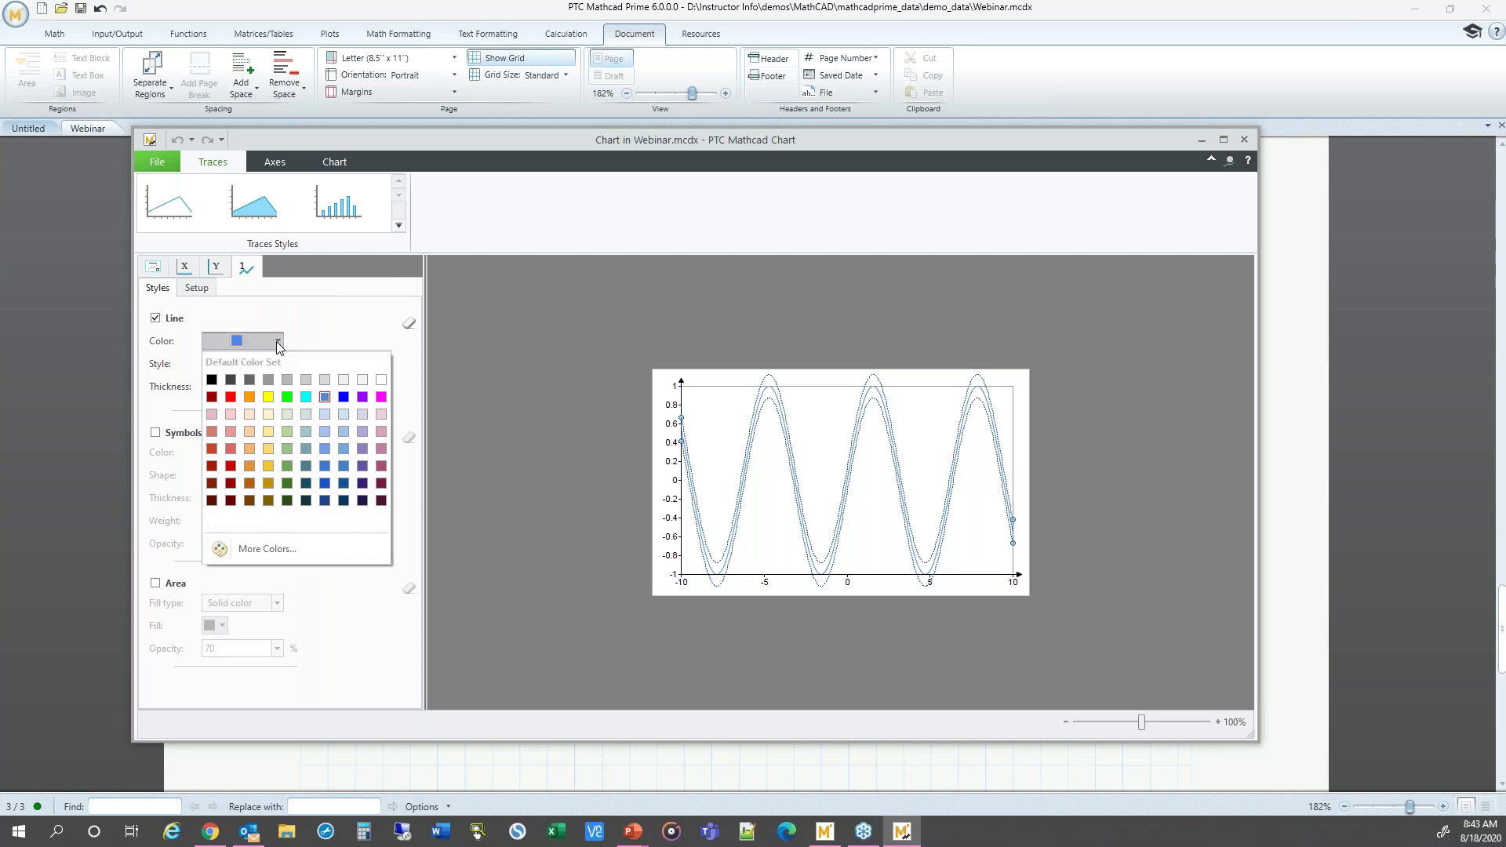
left_click(287, 397)
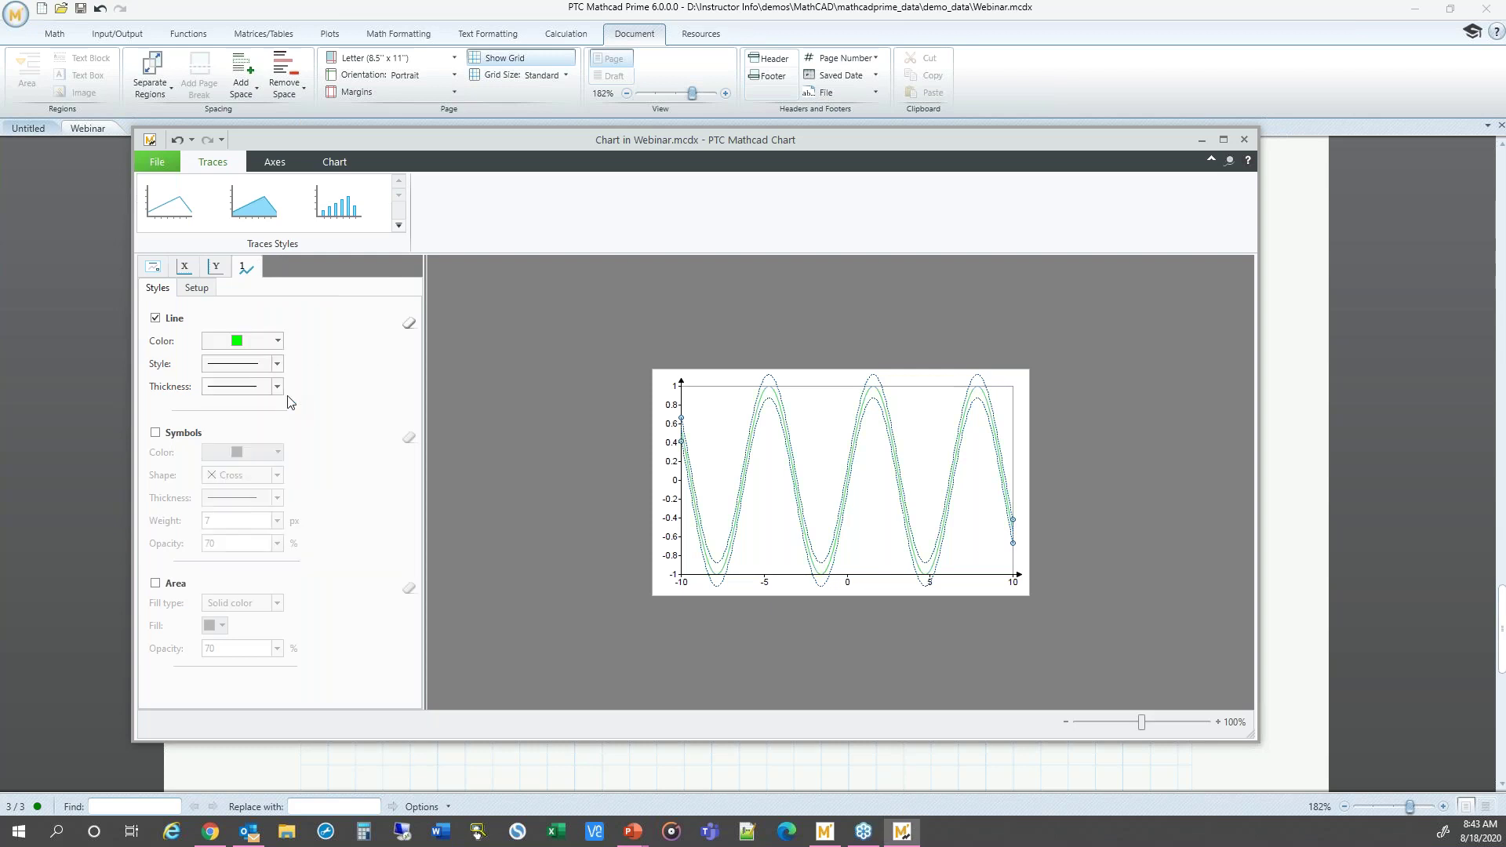
- Set trace 1 of the chart to a much thicker line
left_click(248, 366)
left_click(248, 386)
left_click(248, 386)
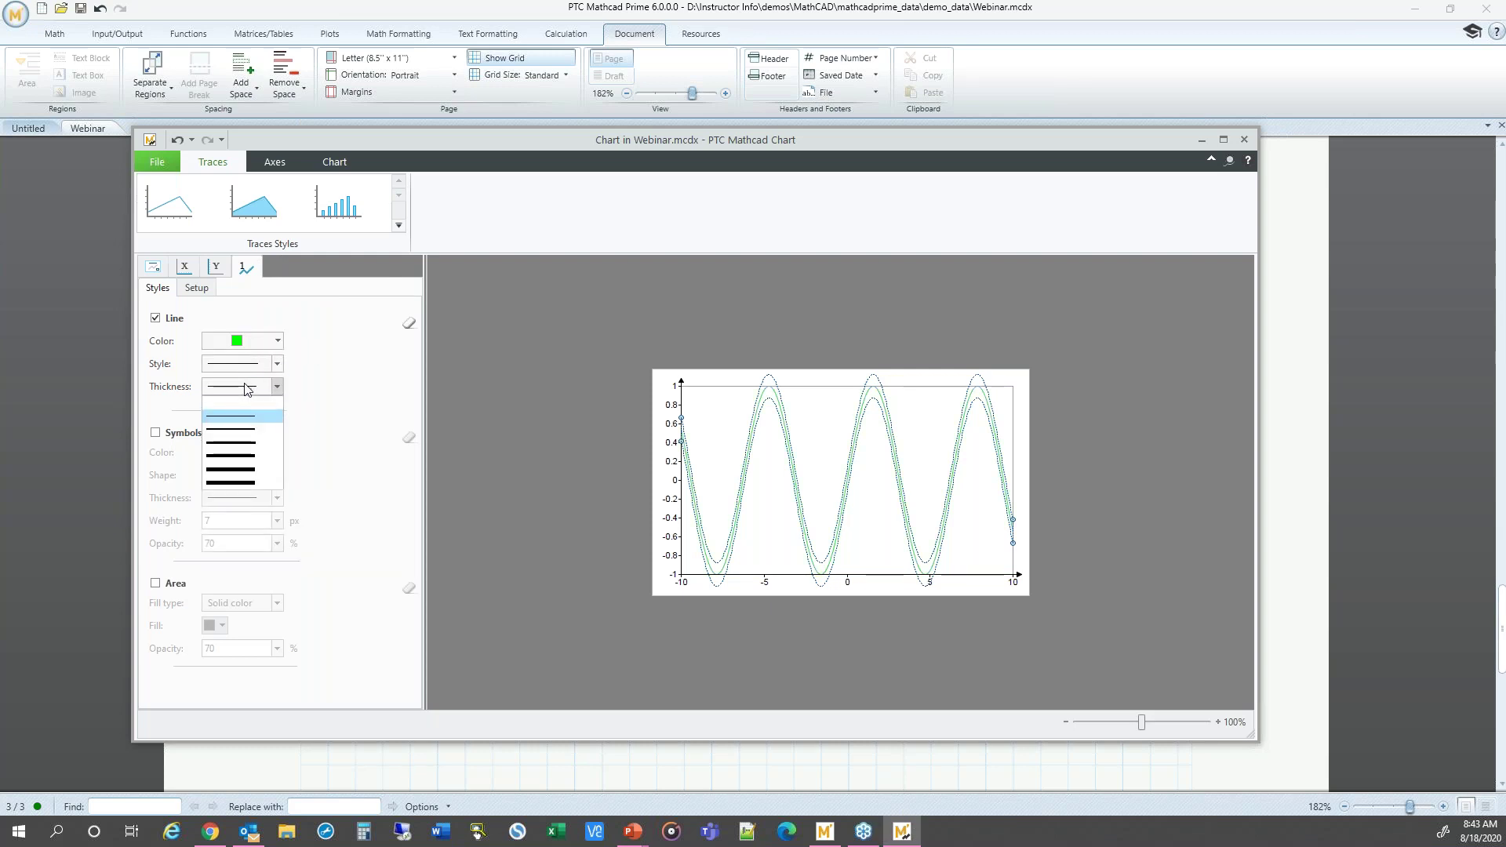
left_click(267, 461)
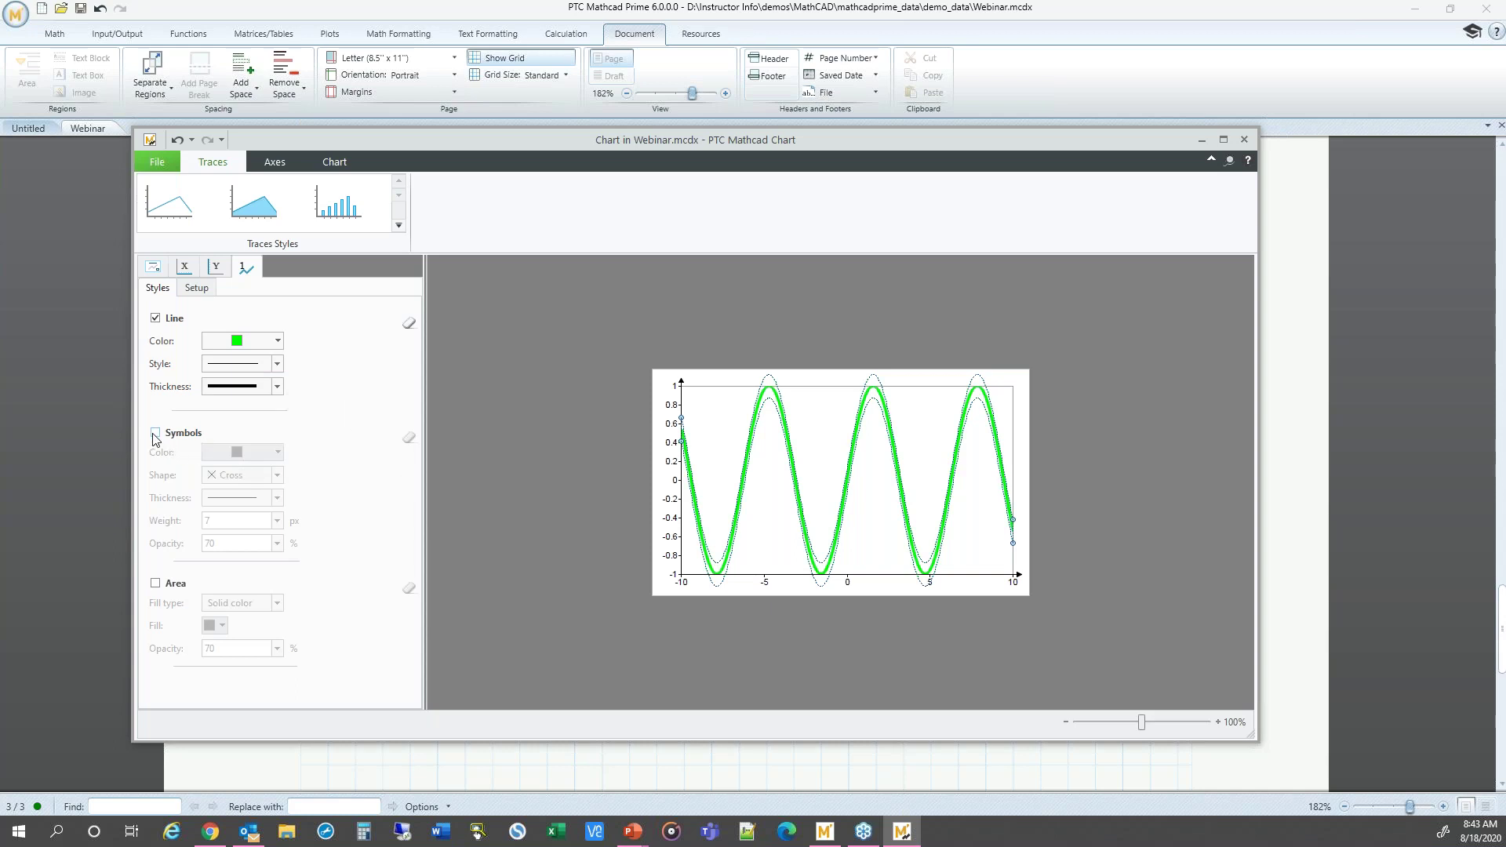
- Try an area fill under trace 1, switching from solid color to a green gradient, and turn the area off again
left_click(156, 583)
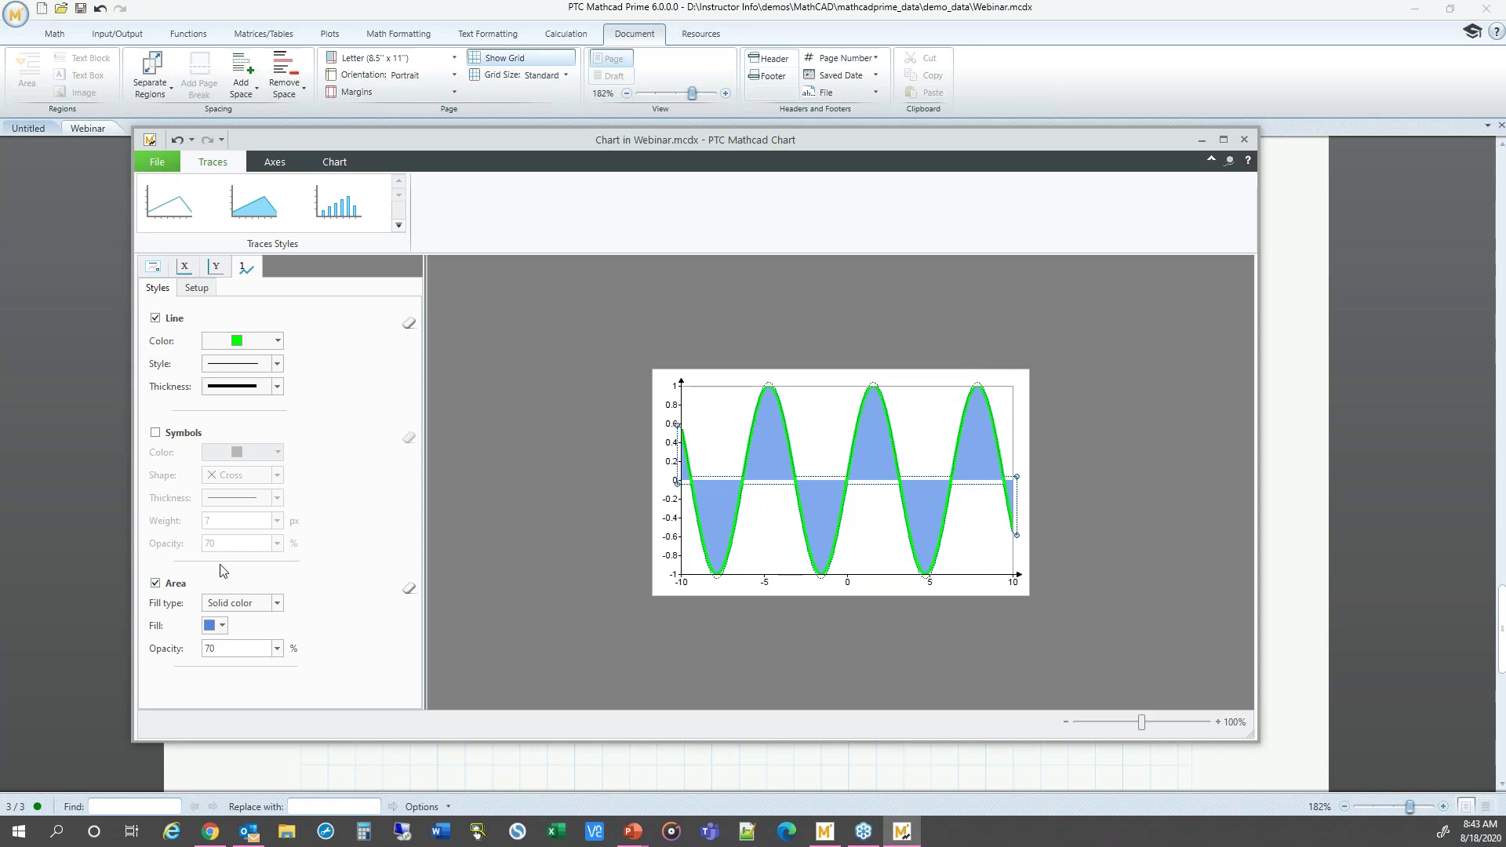
left_click(155, 584)
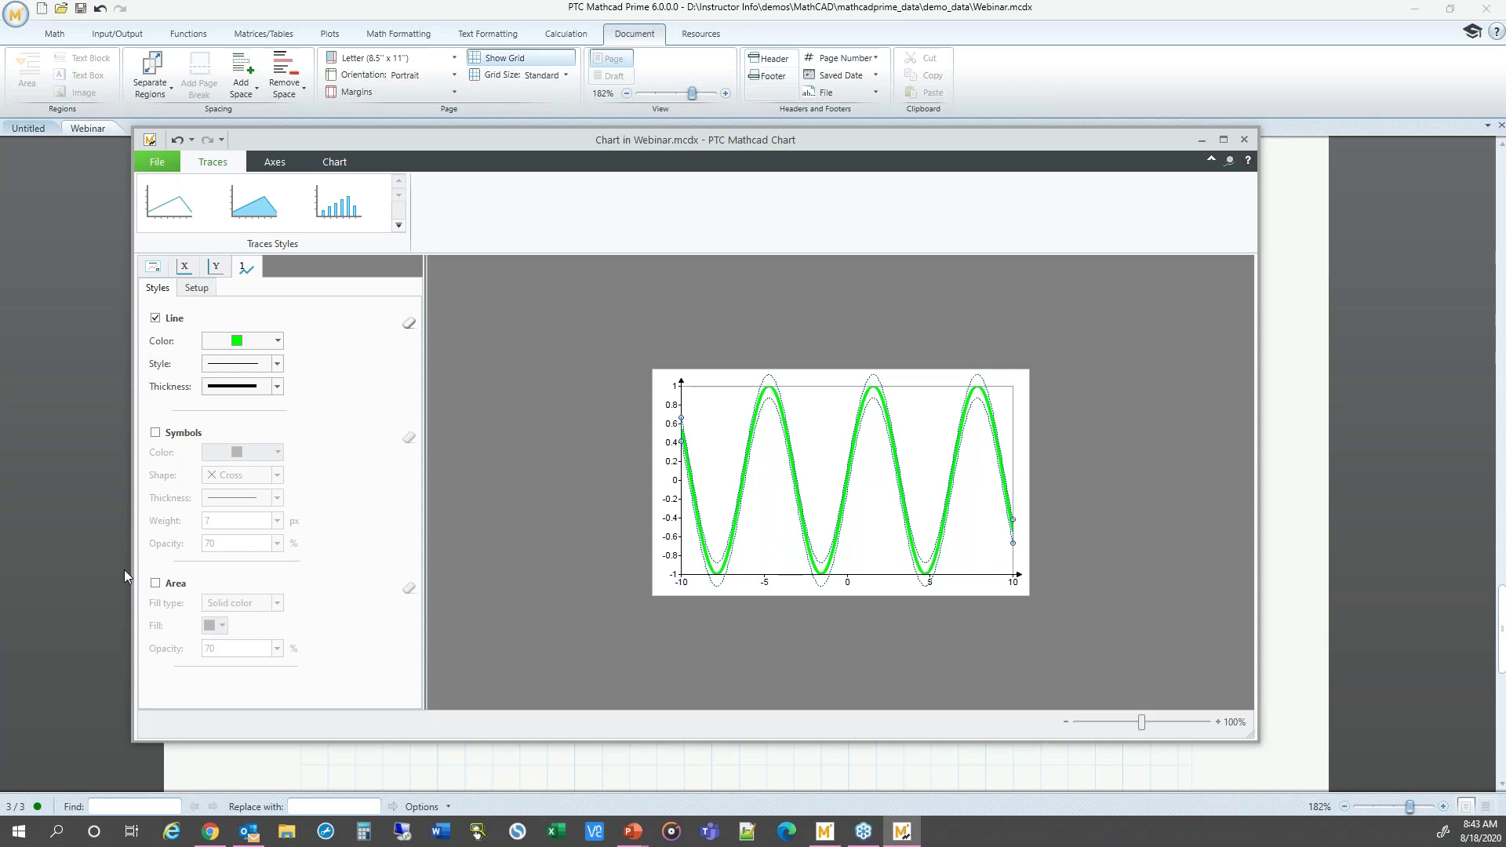
left_click(155, 585)
left_click(222, 602)
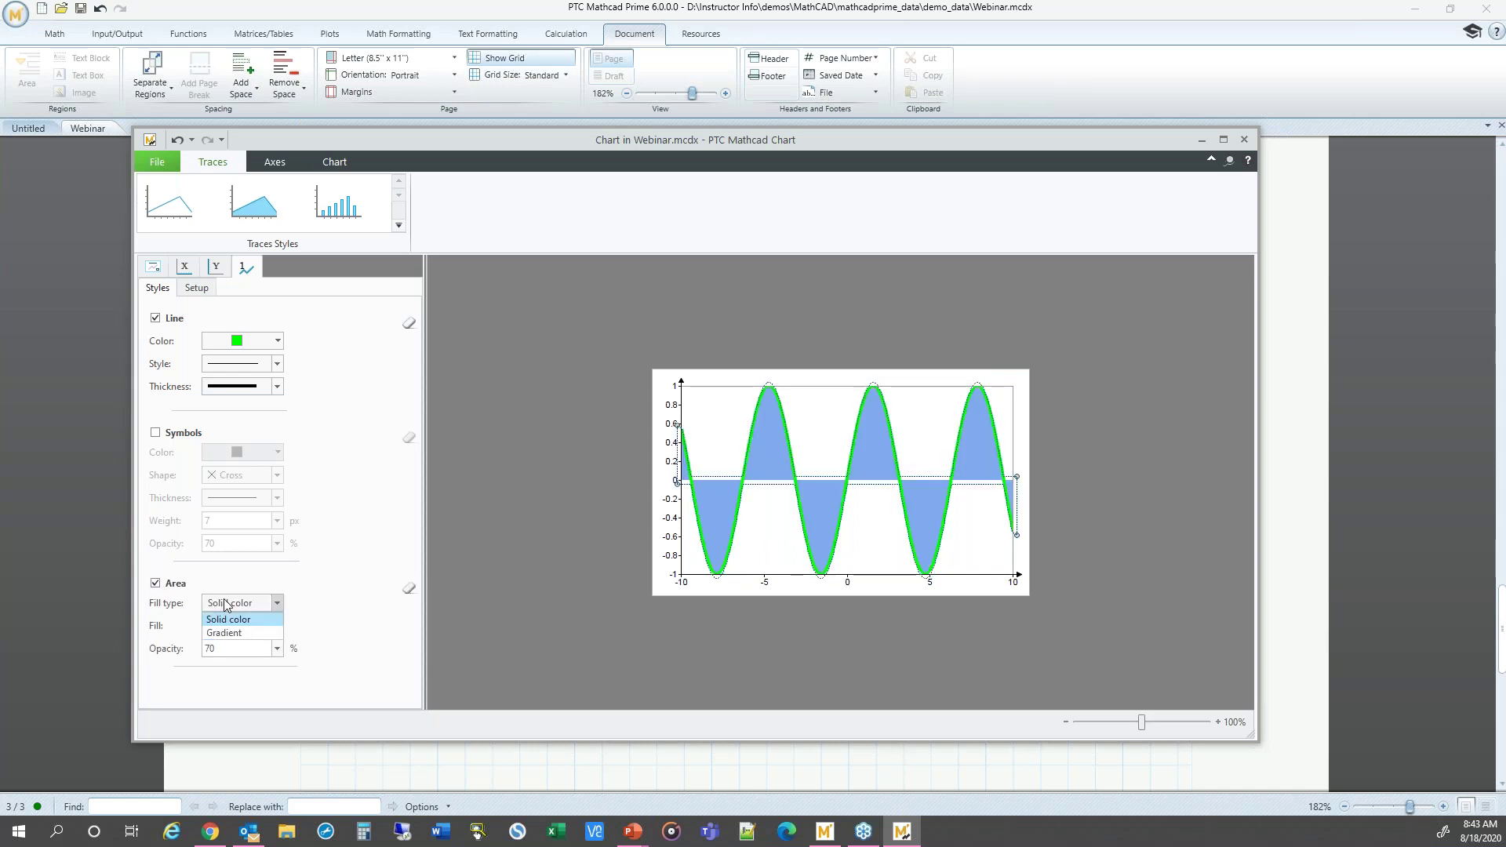
left_click(224, 633)
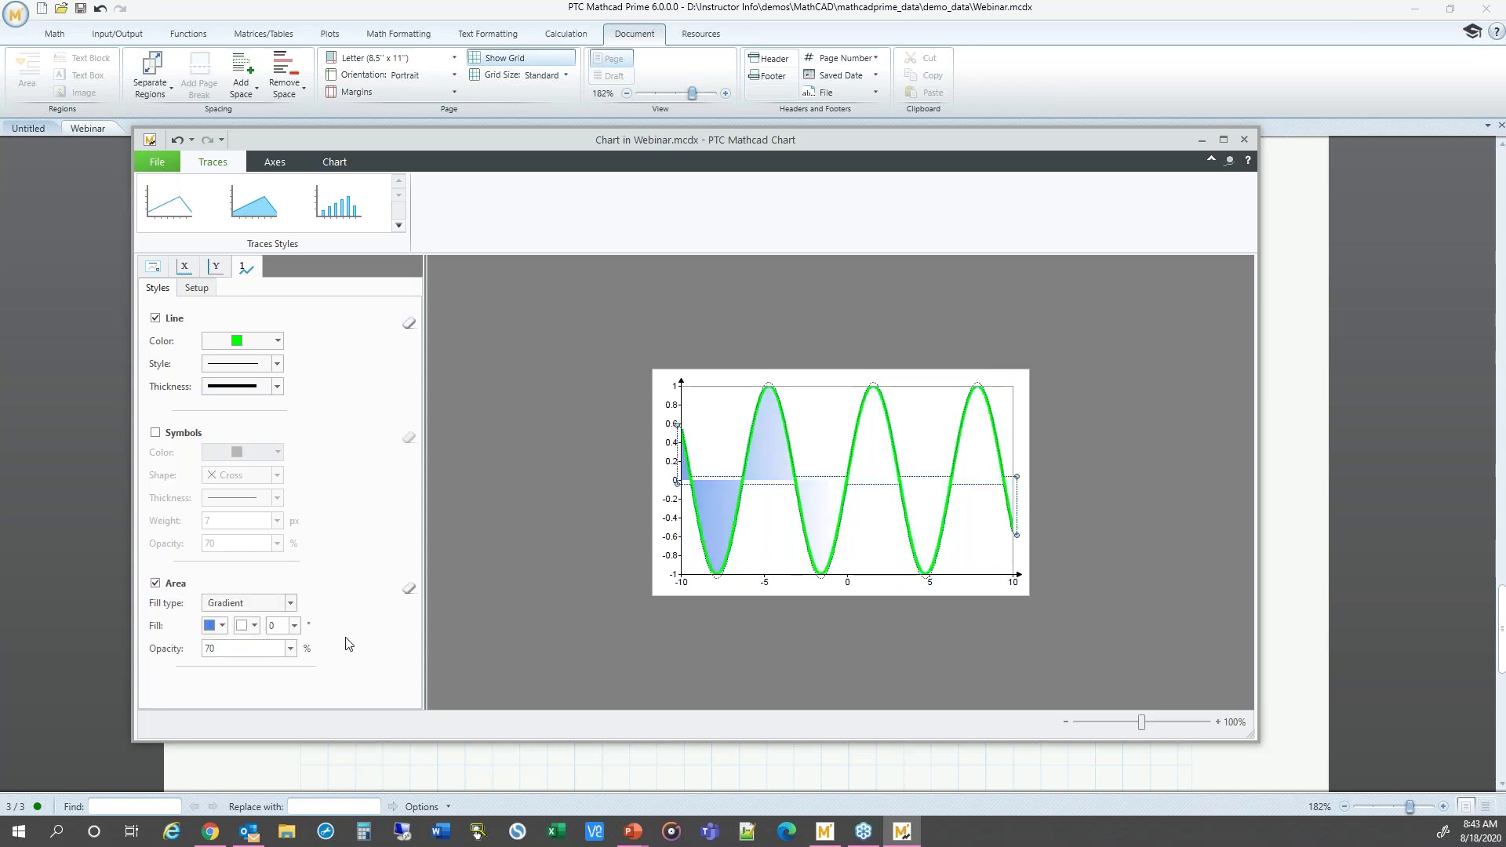
left_click(222, 625)
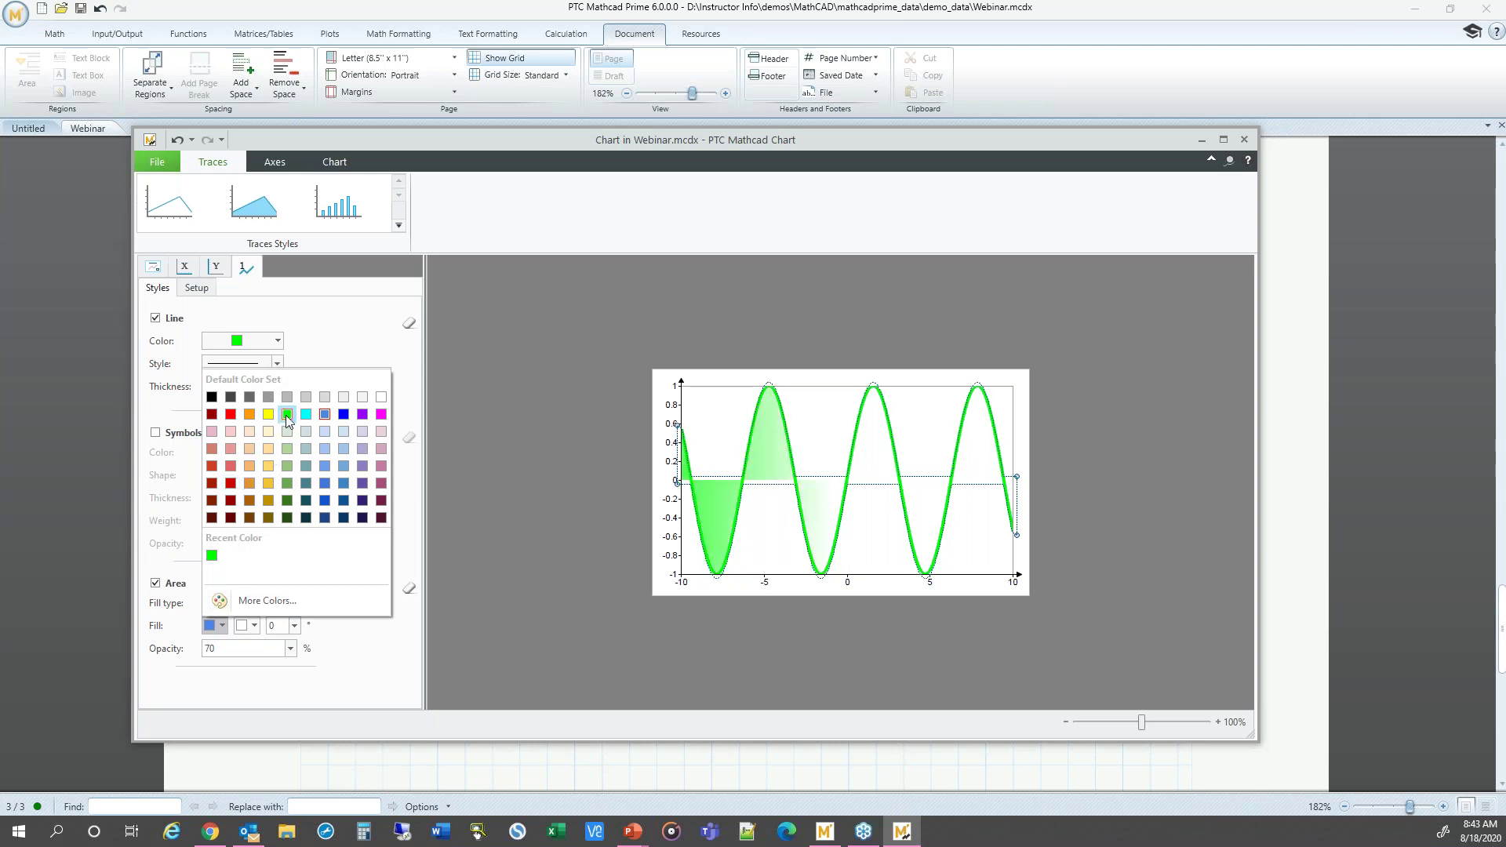
left_click(405, 561)
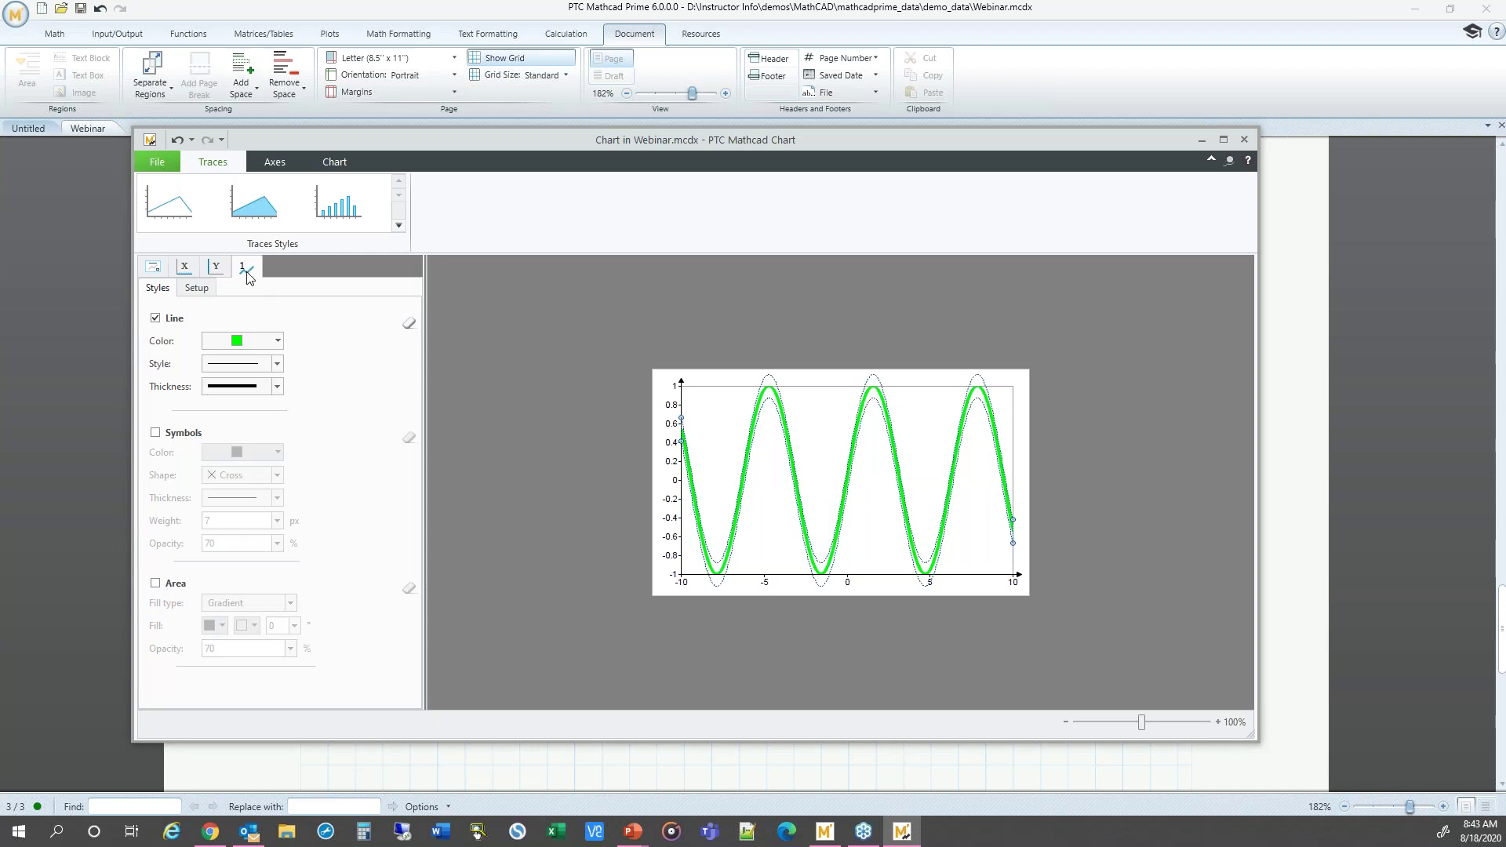
- Try the Columns trace type for trace 1 and return it to Scatter/Line/Area
left_click(197, 290)
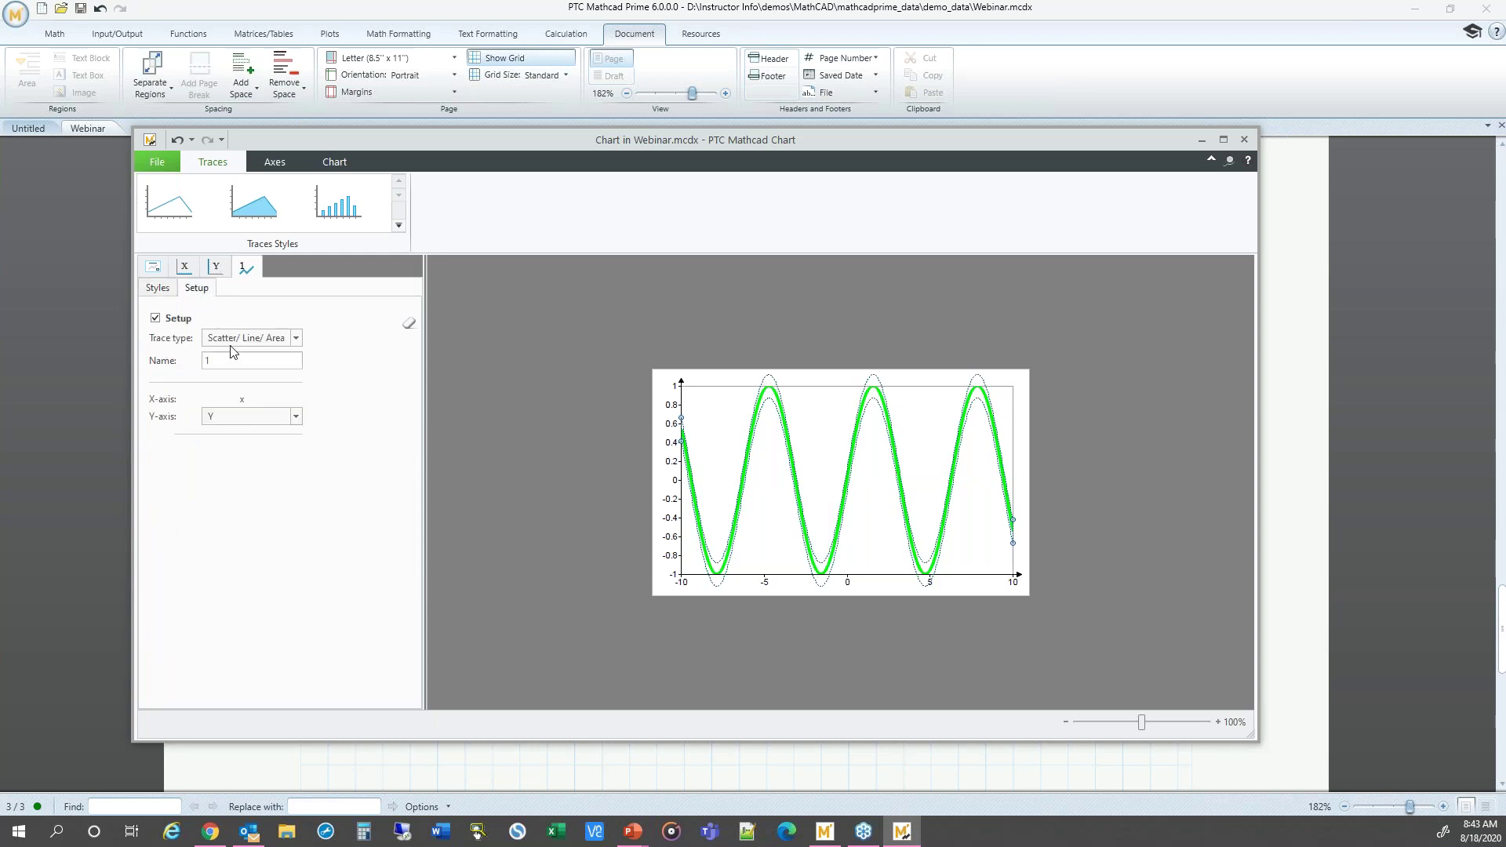
left_click(235, 339)
left_click(239, 368)
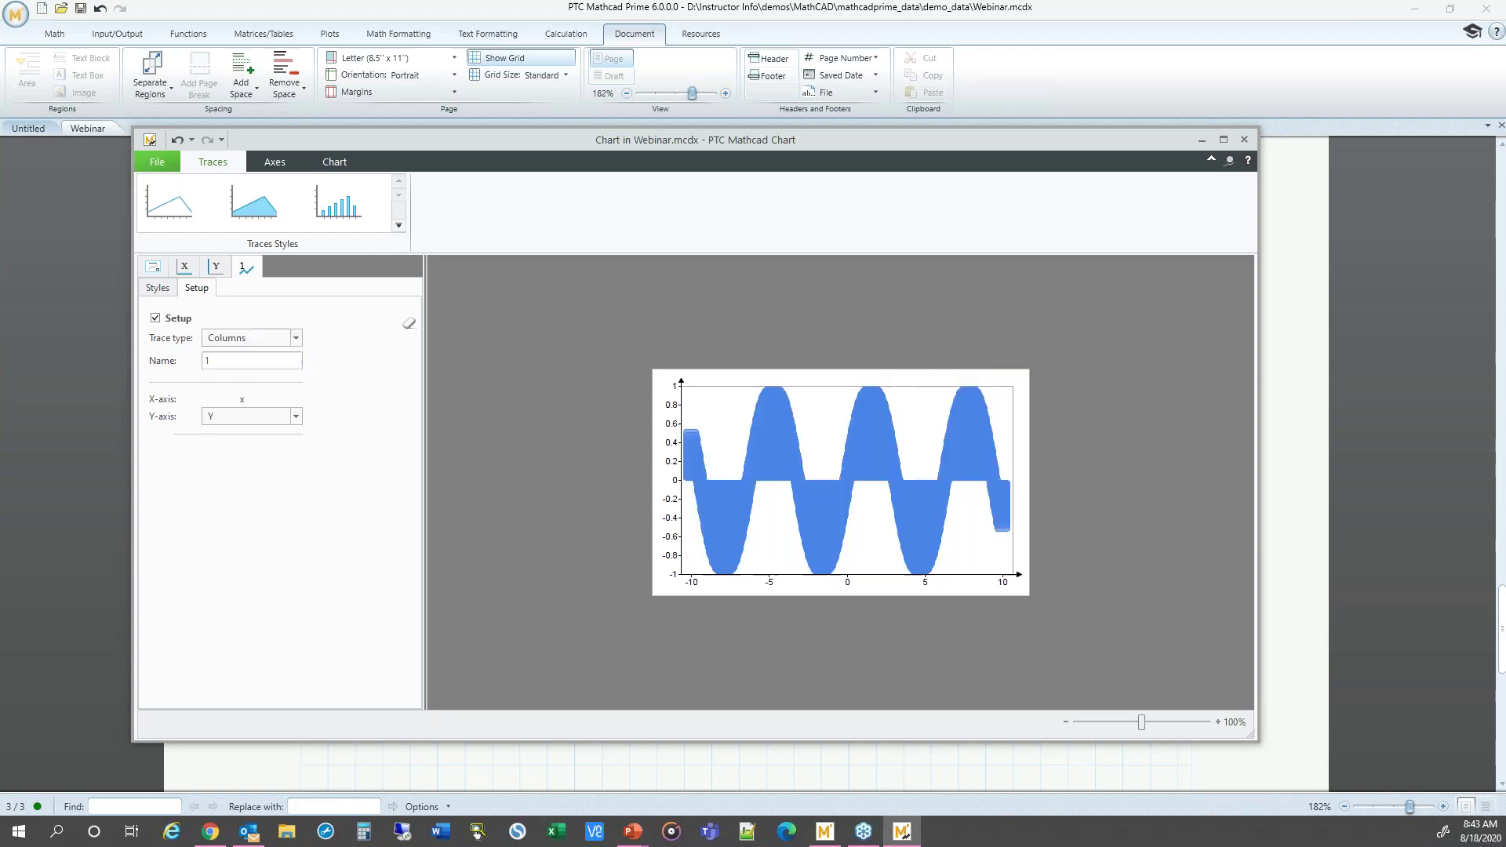
left_click(228, 339)
left_click(236, 352)
- Turn on the Y-axis gridlines of the chart
left_click(215, 268)
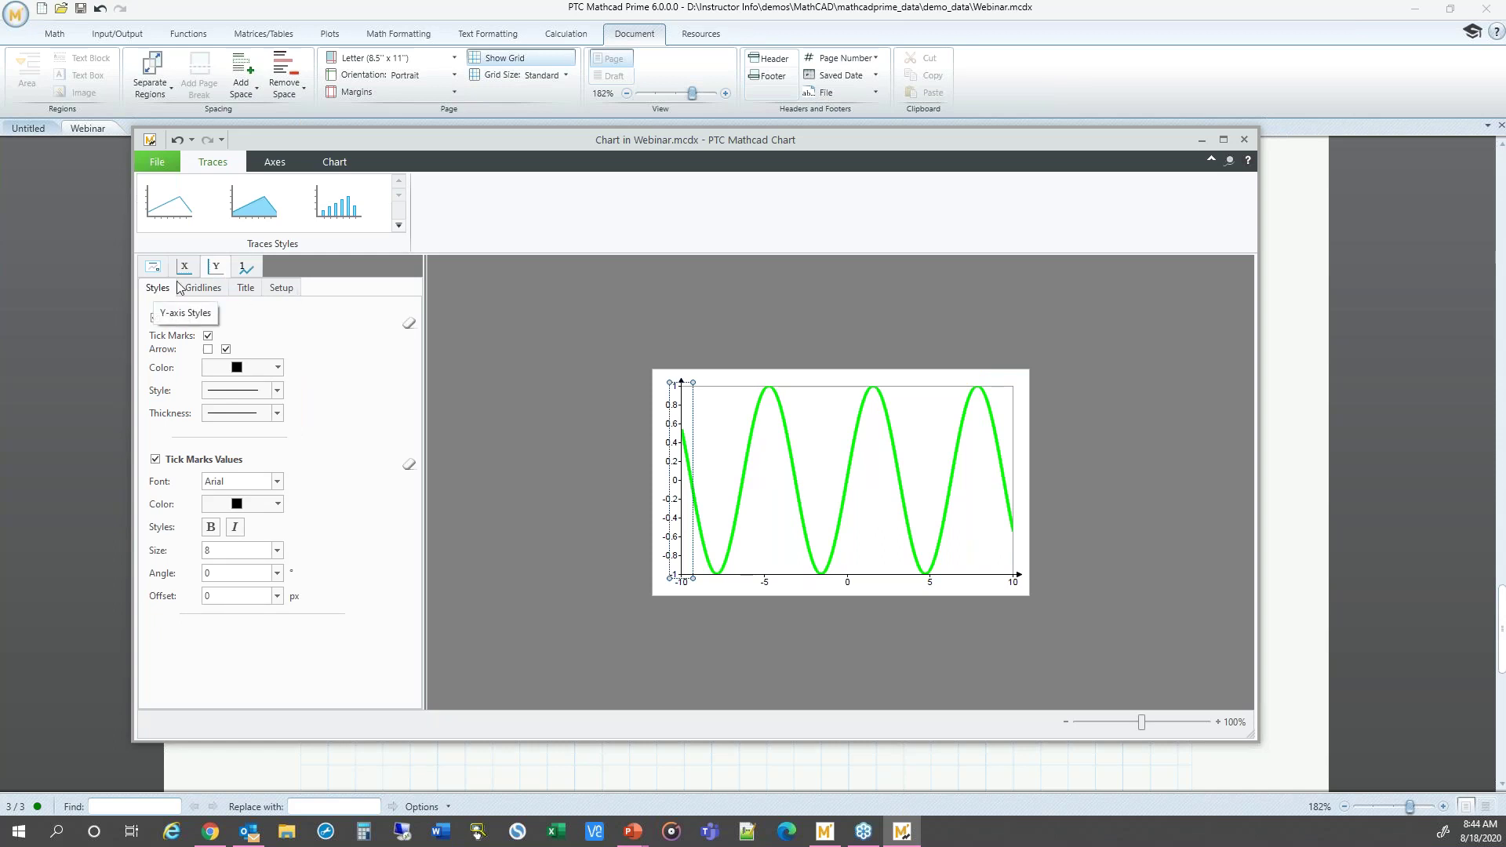
left_click(208, 288)
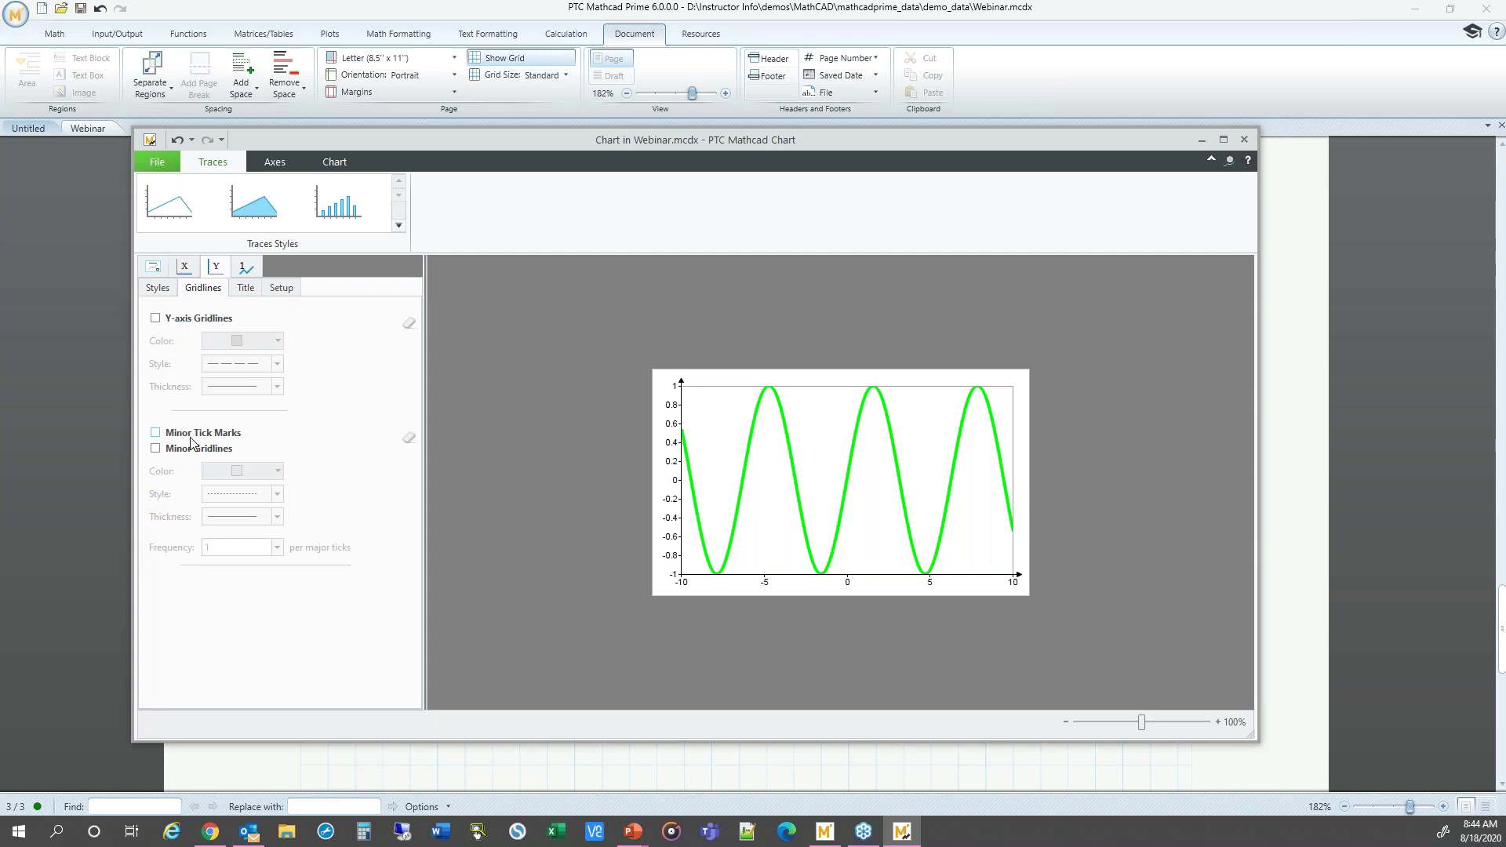
left_click(156, 320)
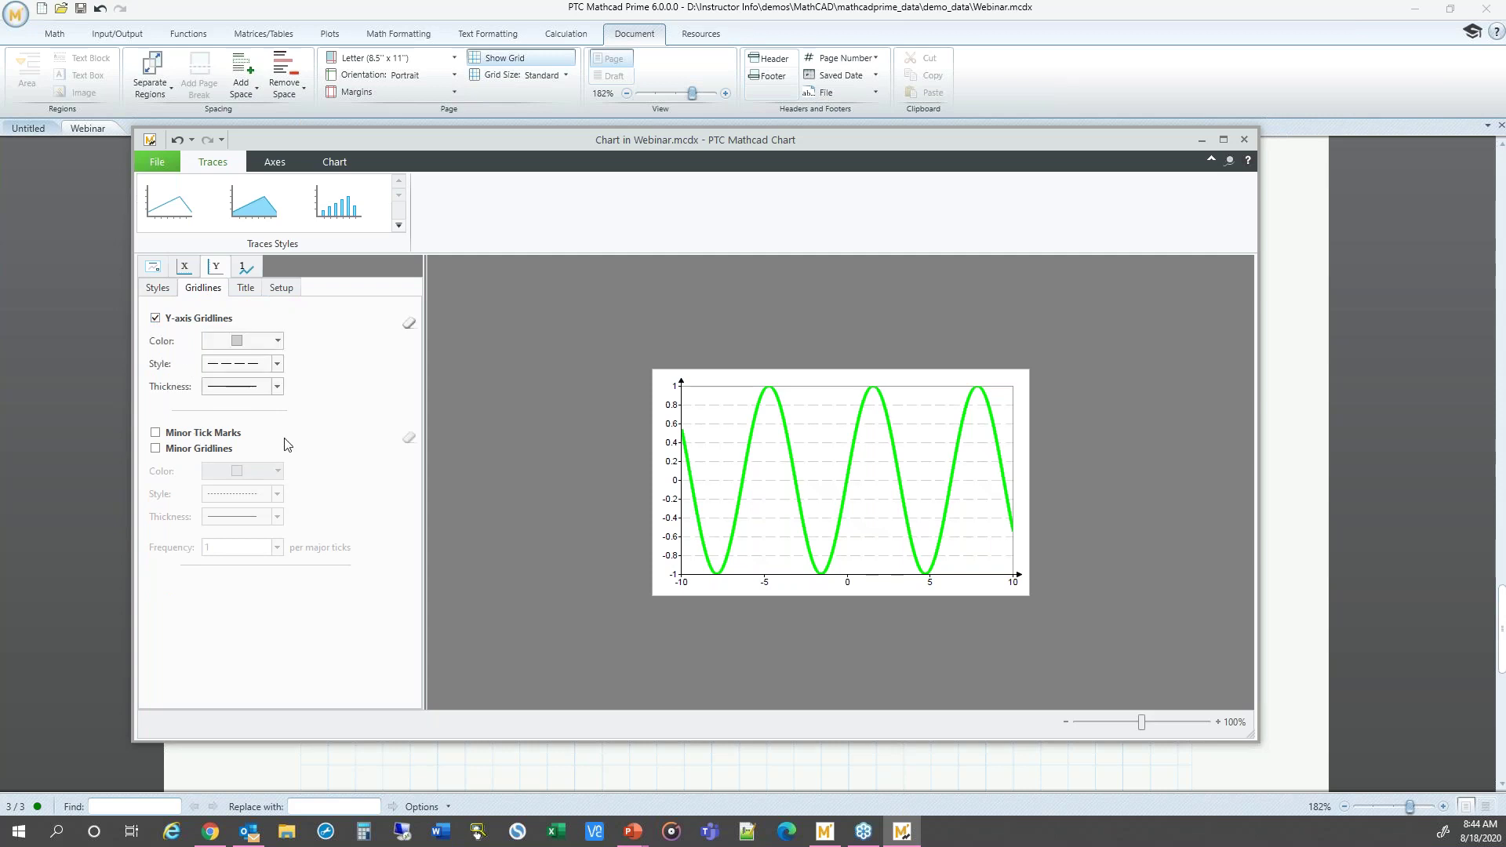
- Add a Y-axis title reading "Y axis Label" and view the Y-axis range, scaling and number format settings
left_click(246, 289)
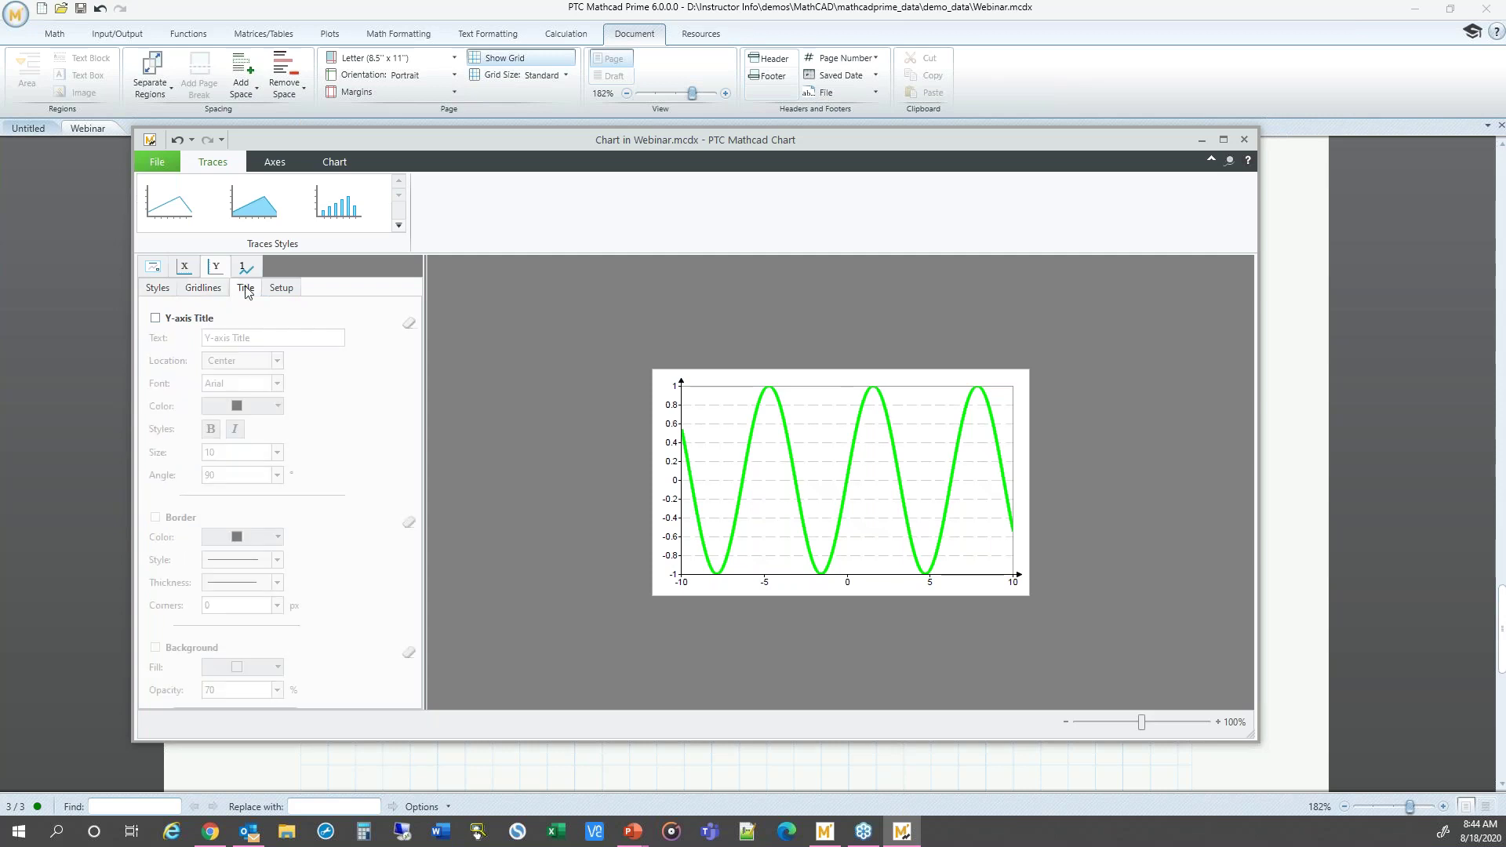
left_click(190, 319)
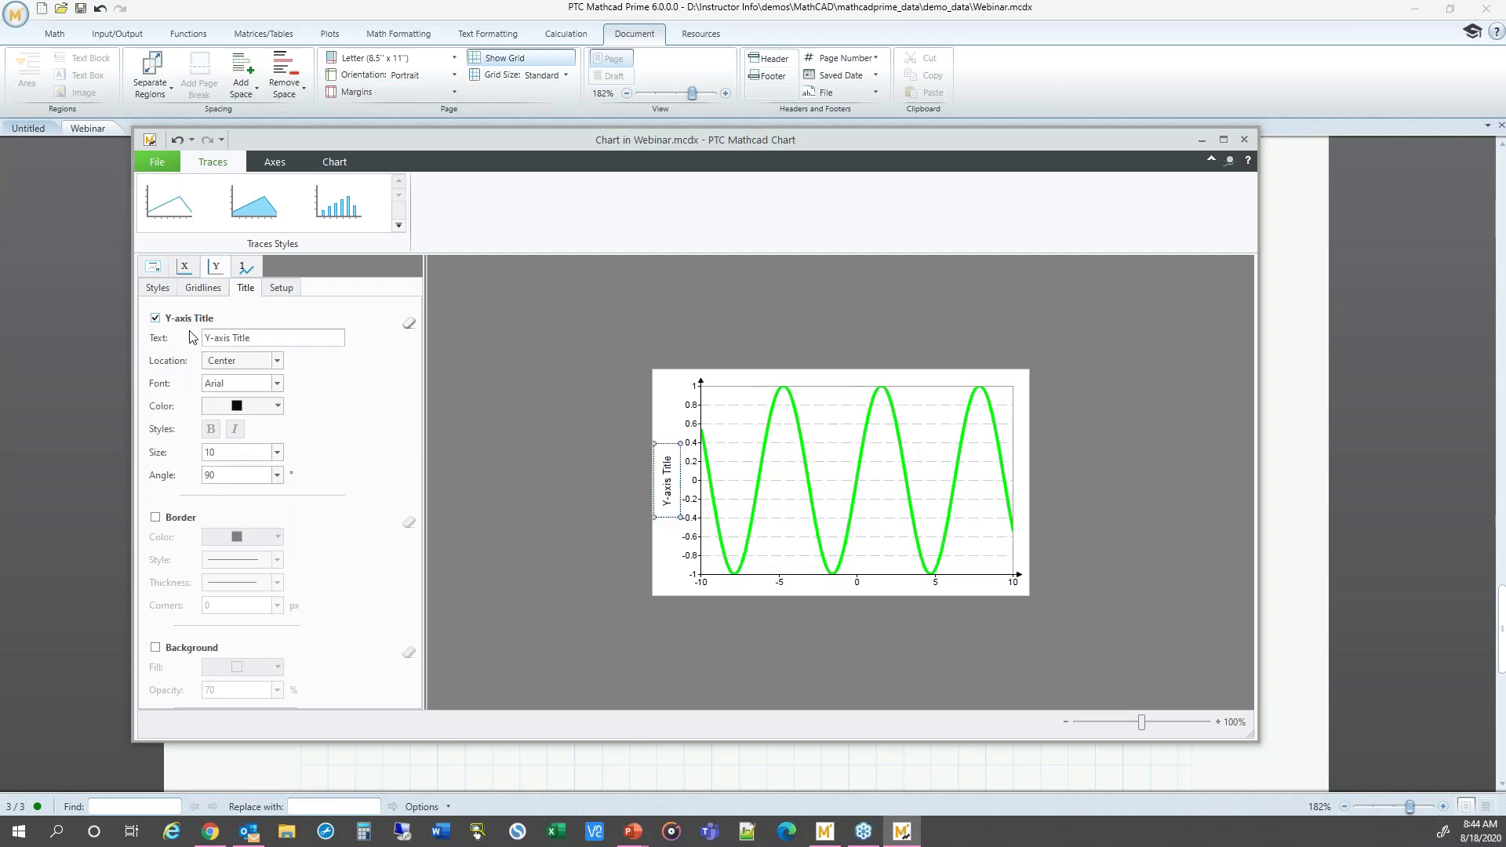
left_click_drag(273, 339, 207, 333)
type("Y axis Label")
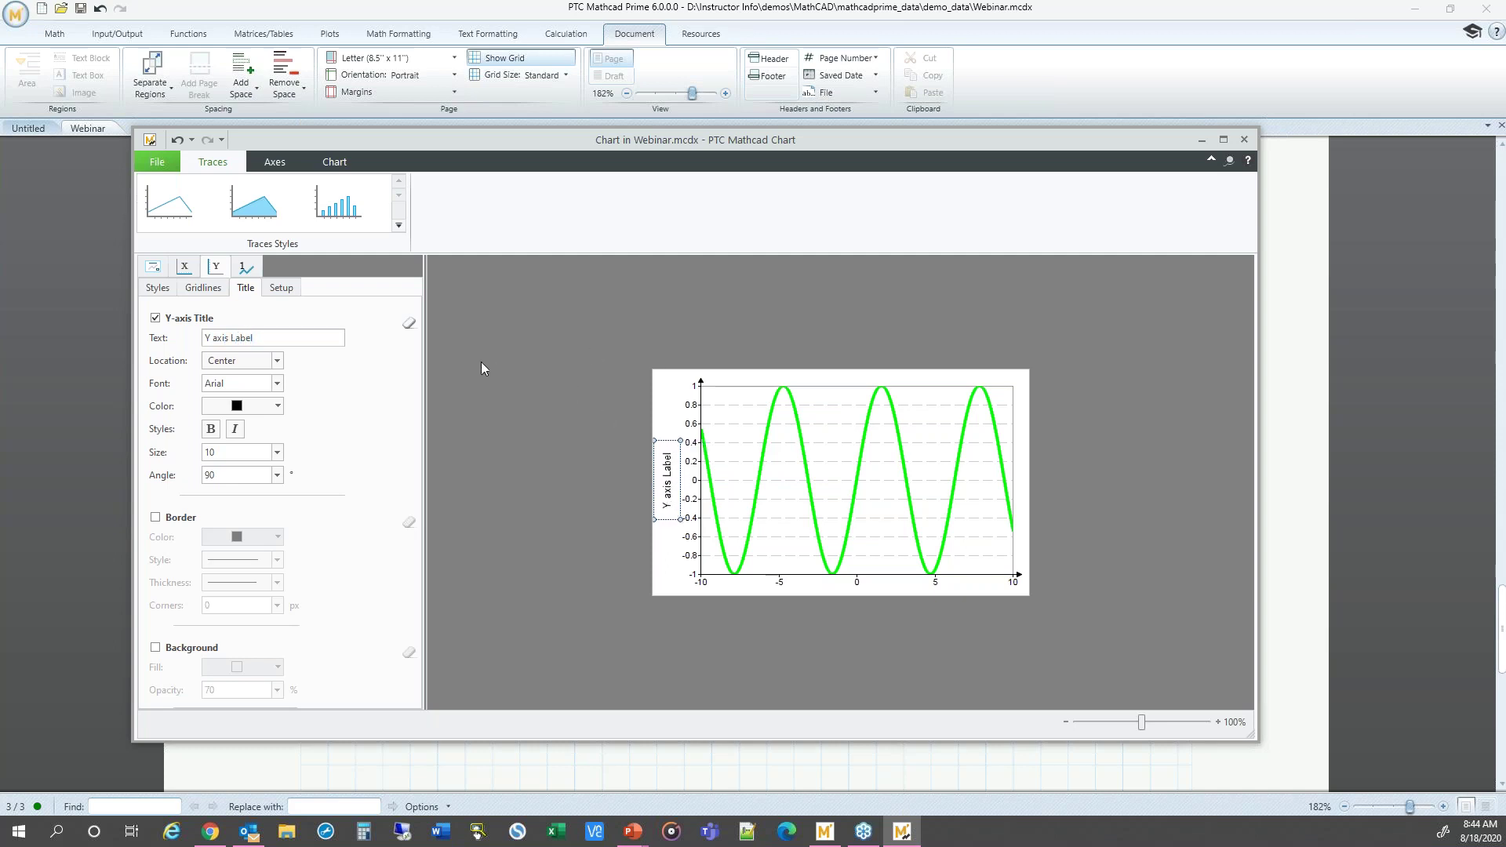
left_click(284, 292)
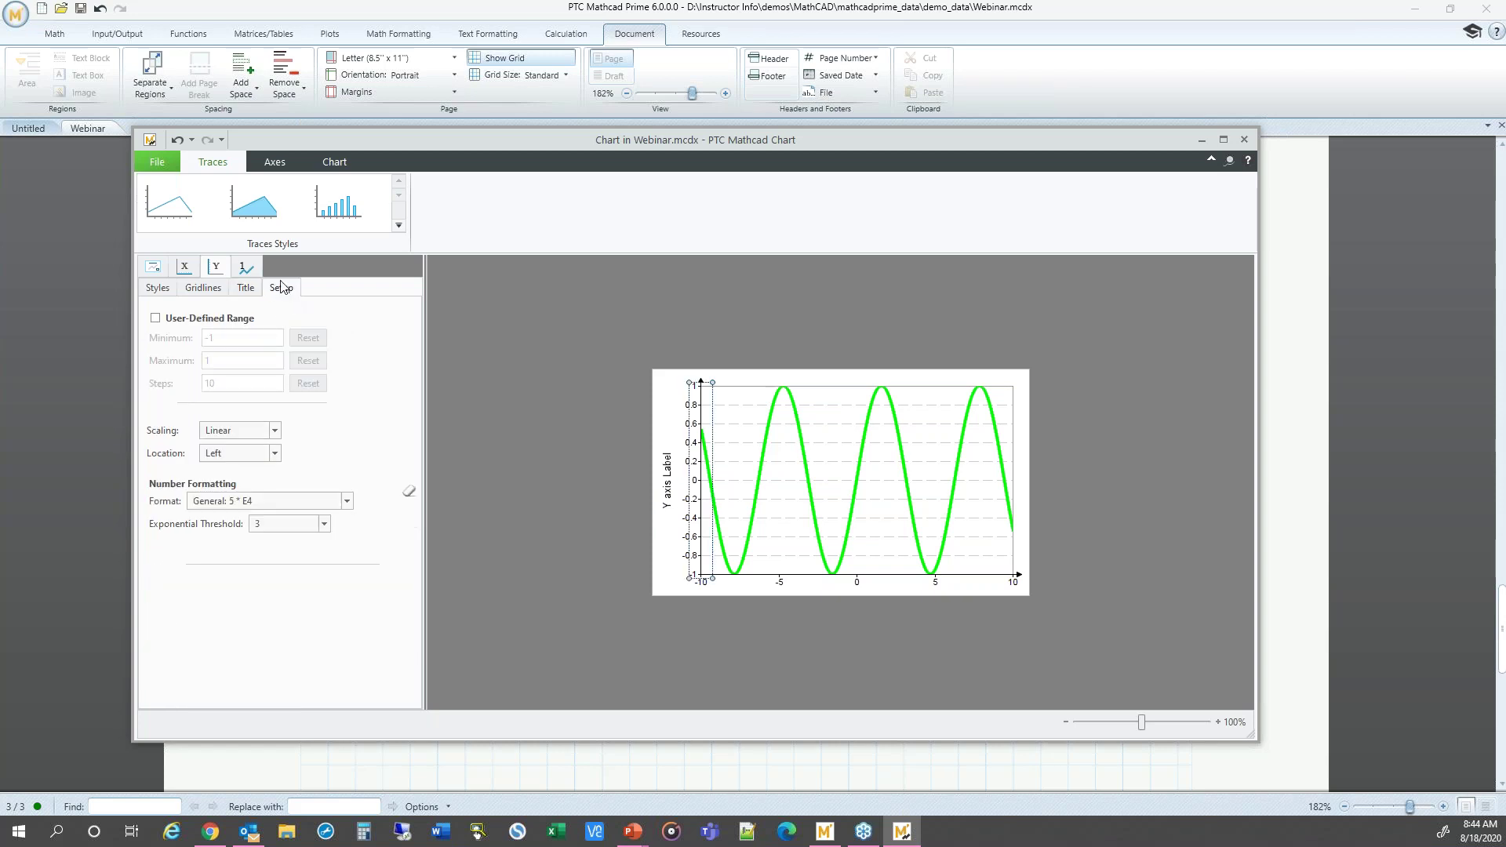
- Turn on the X-axis gridlines and show the X-axis title with its default text
left_click(184, 267)
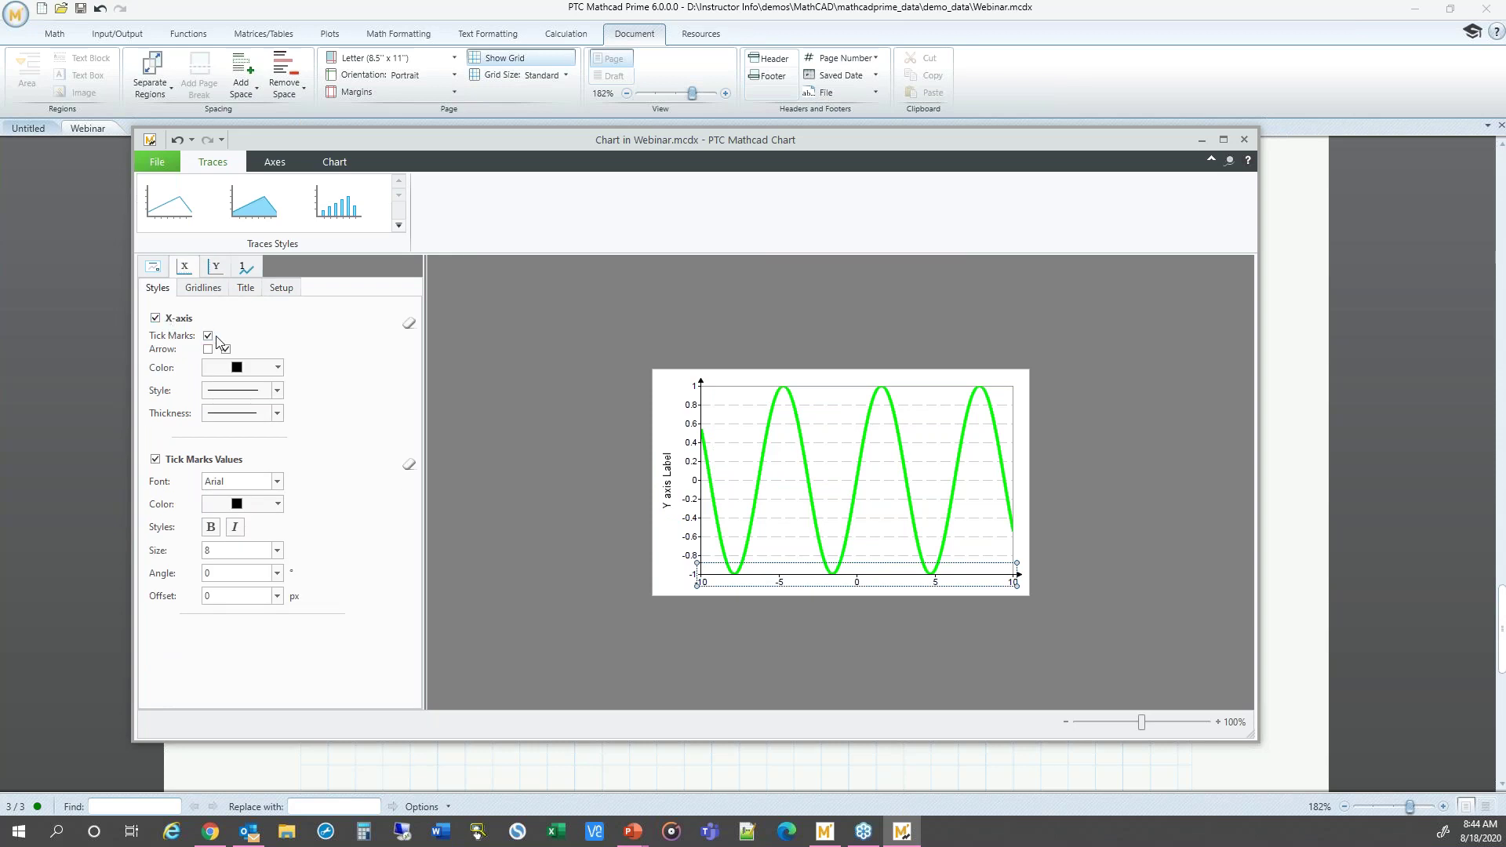
left_click(203, 287)
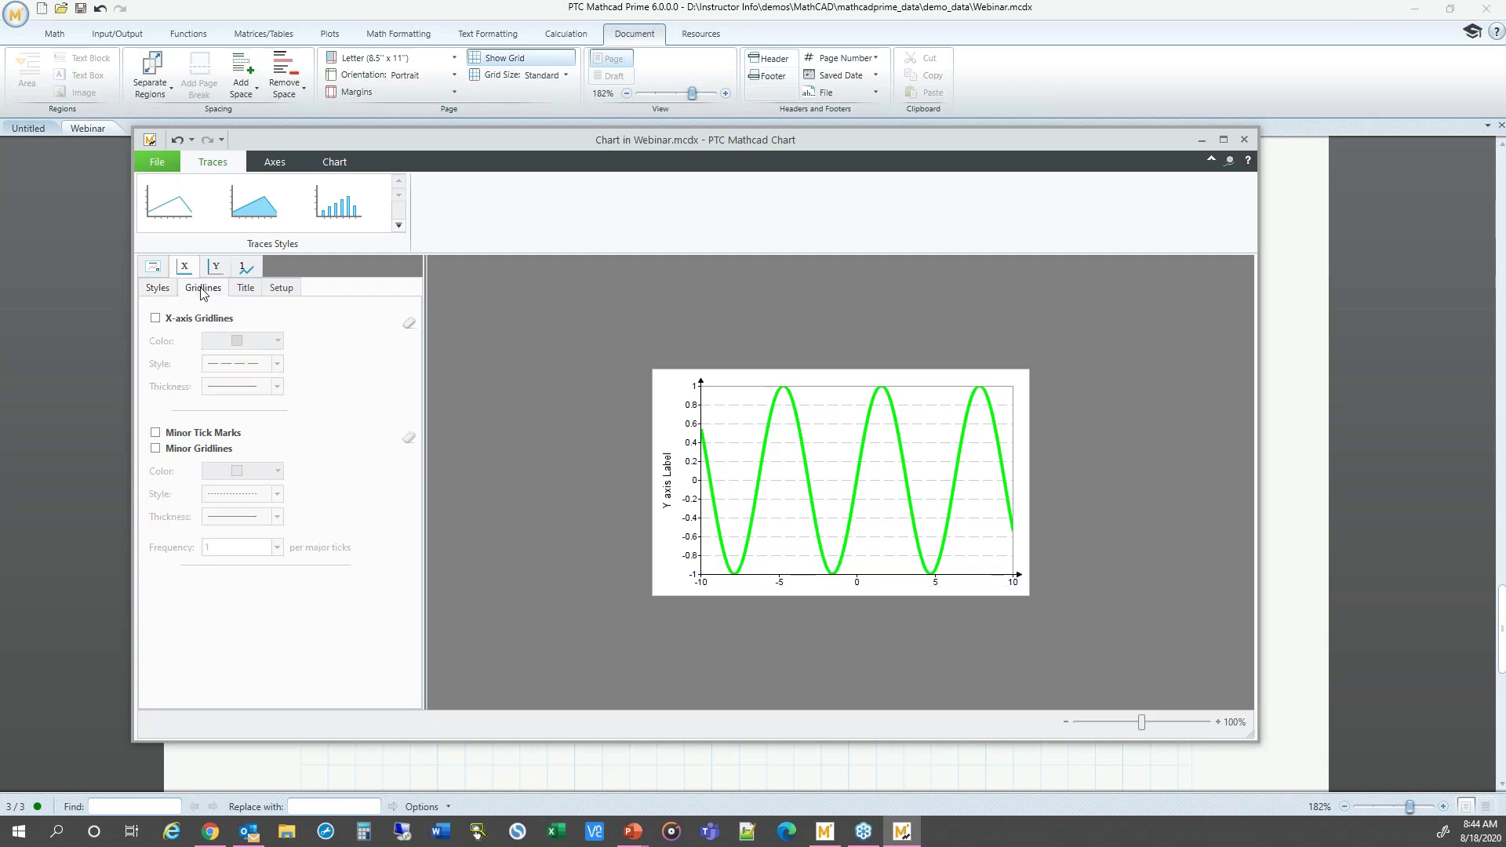
left_click(155, 319)
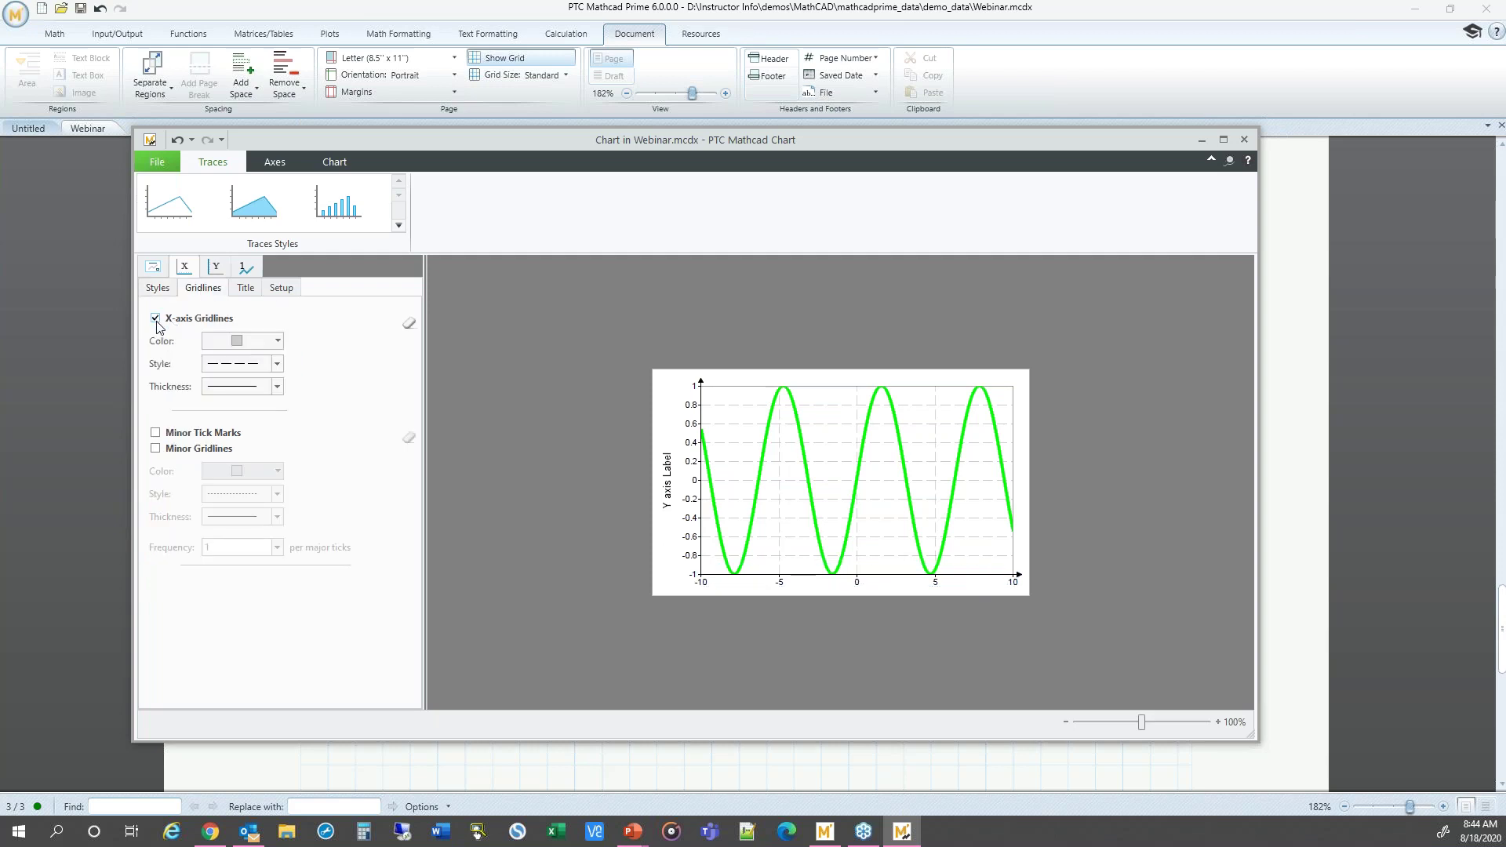
left_click(247, 288)
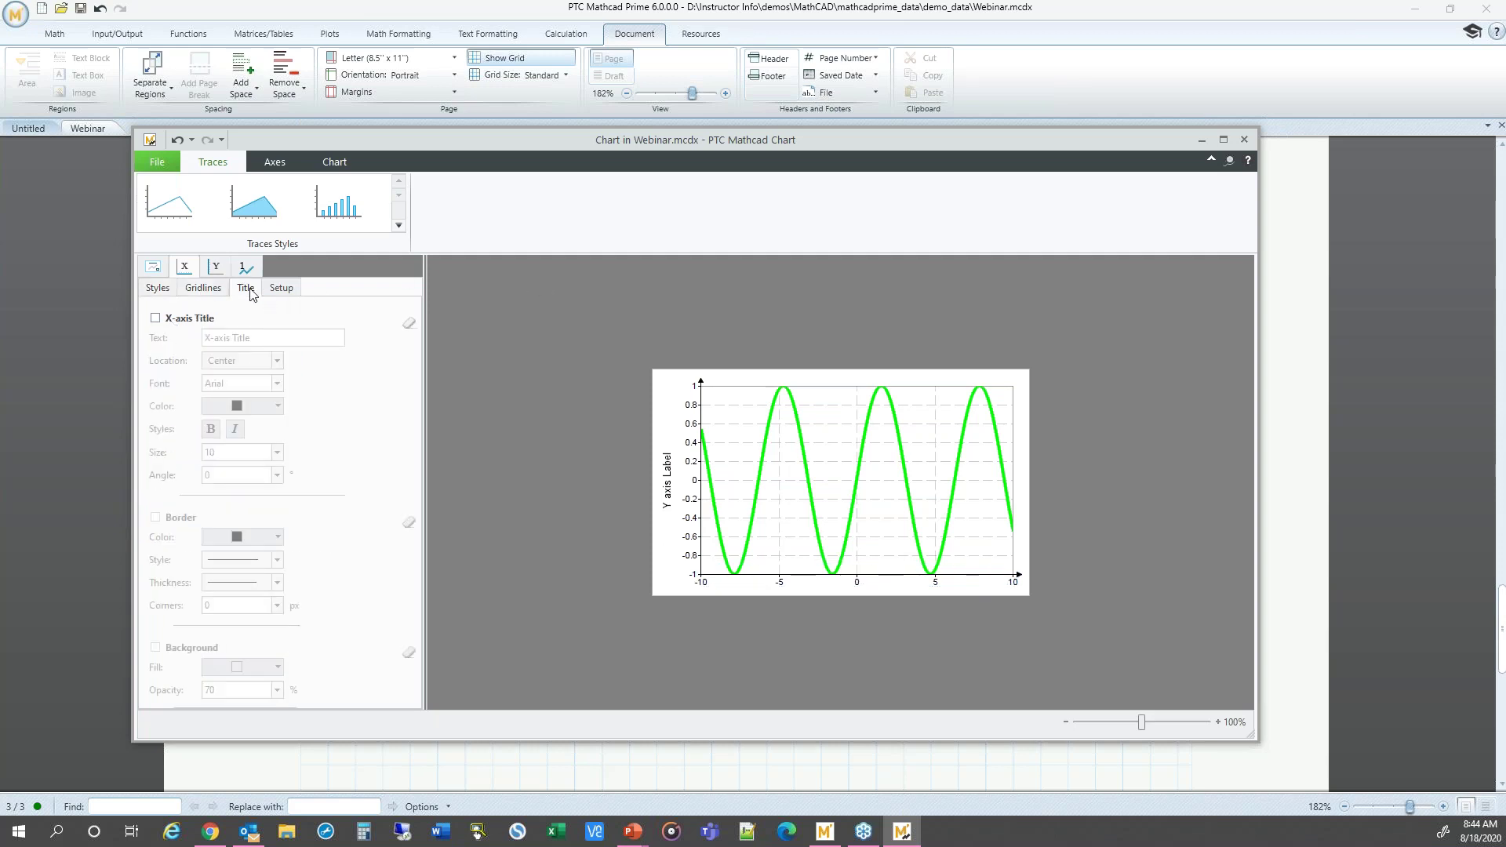
left_click(175, 322)
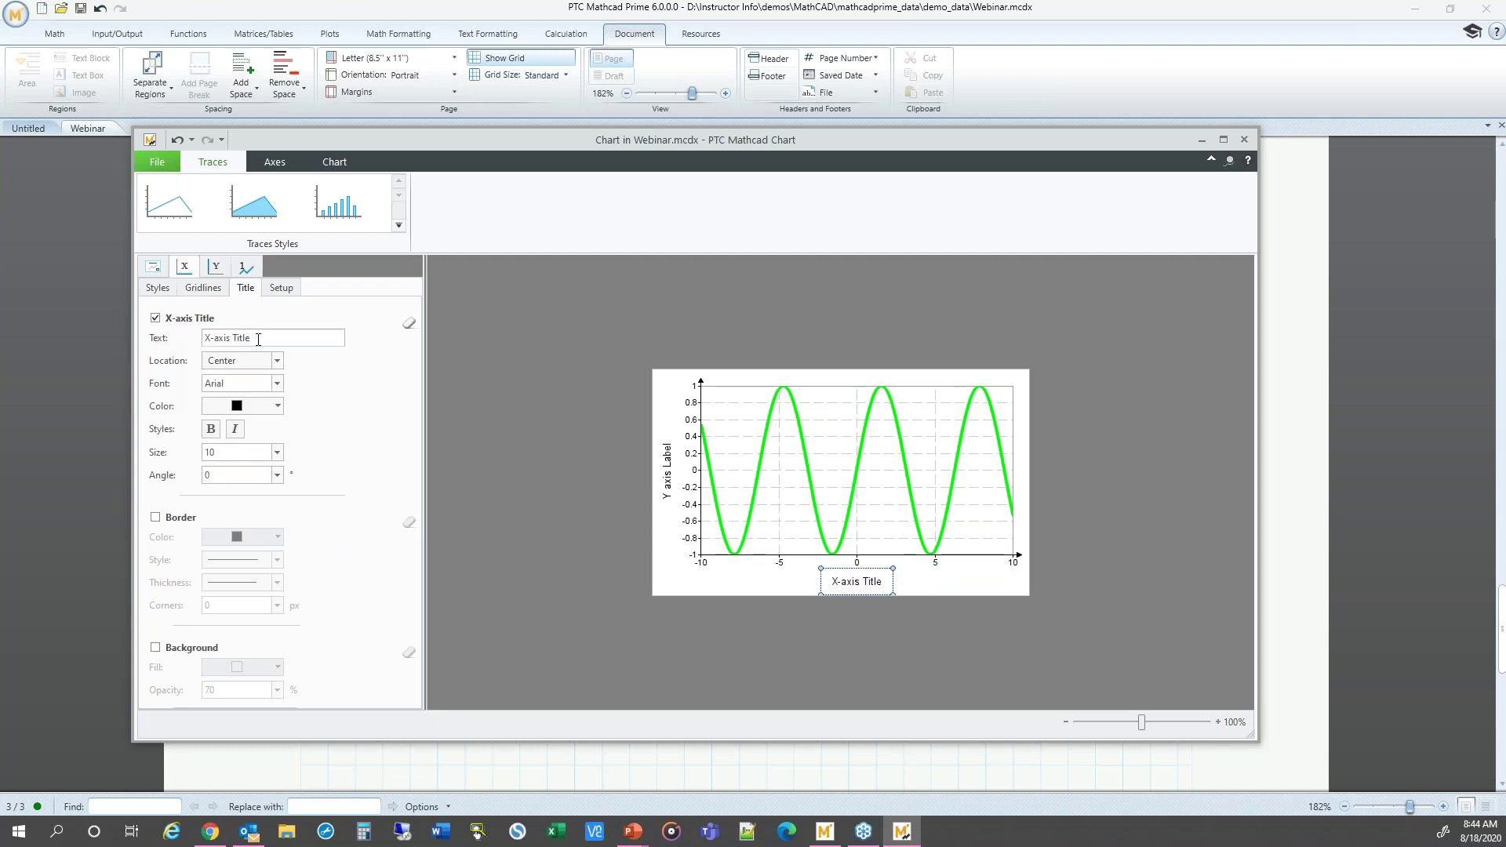
- Try the Decimal and Percent number formats on the X-axis and return the format to General
left_click(282, 288)
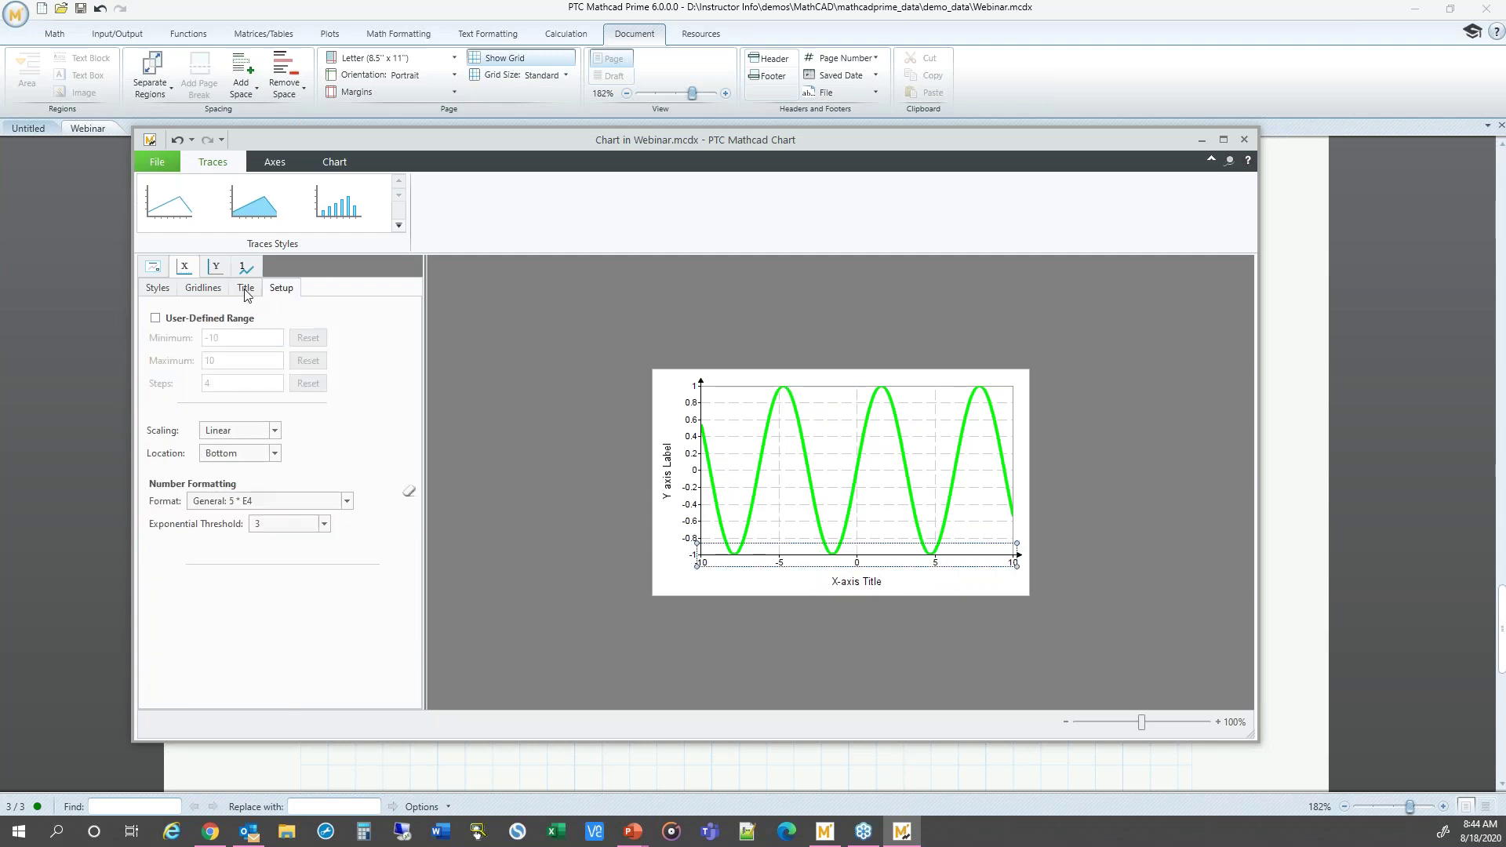
left_click(255, 503)
left_click(259, 529)
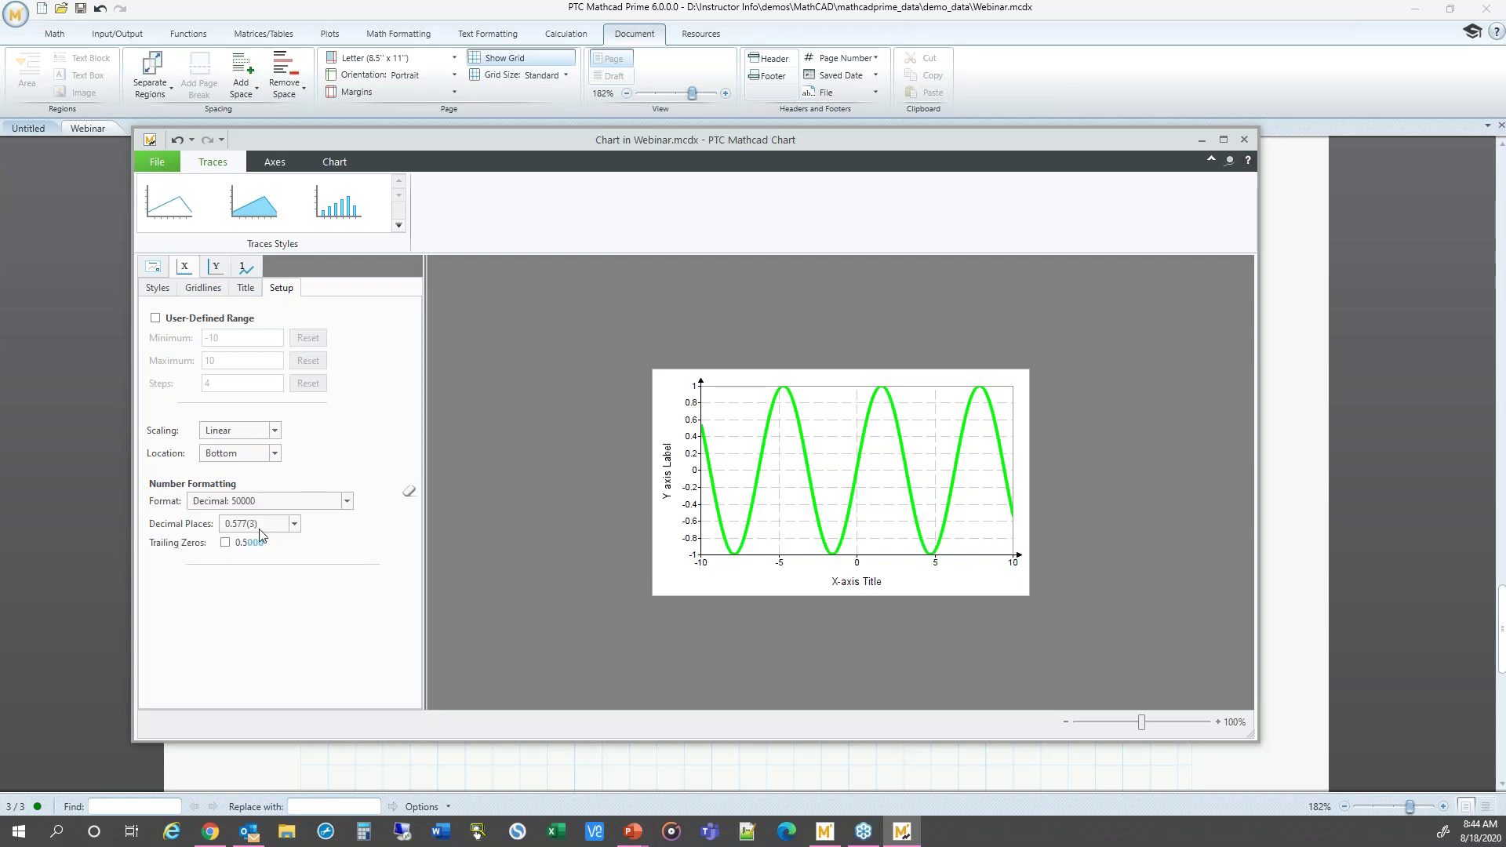
left_click(259, 503)
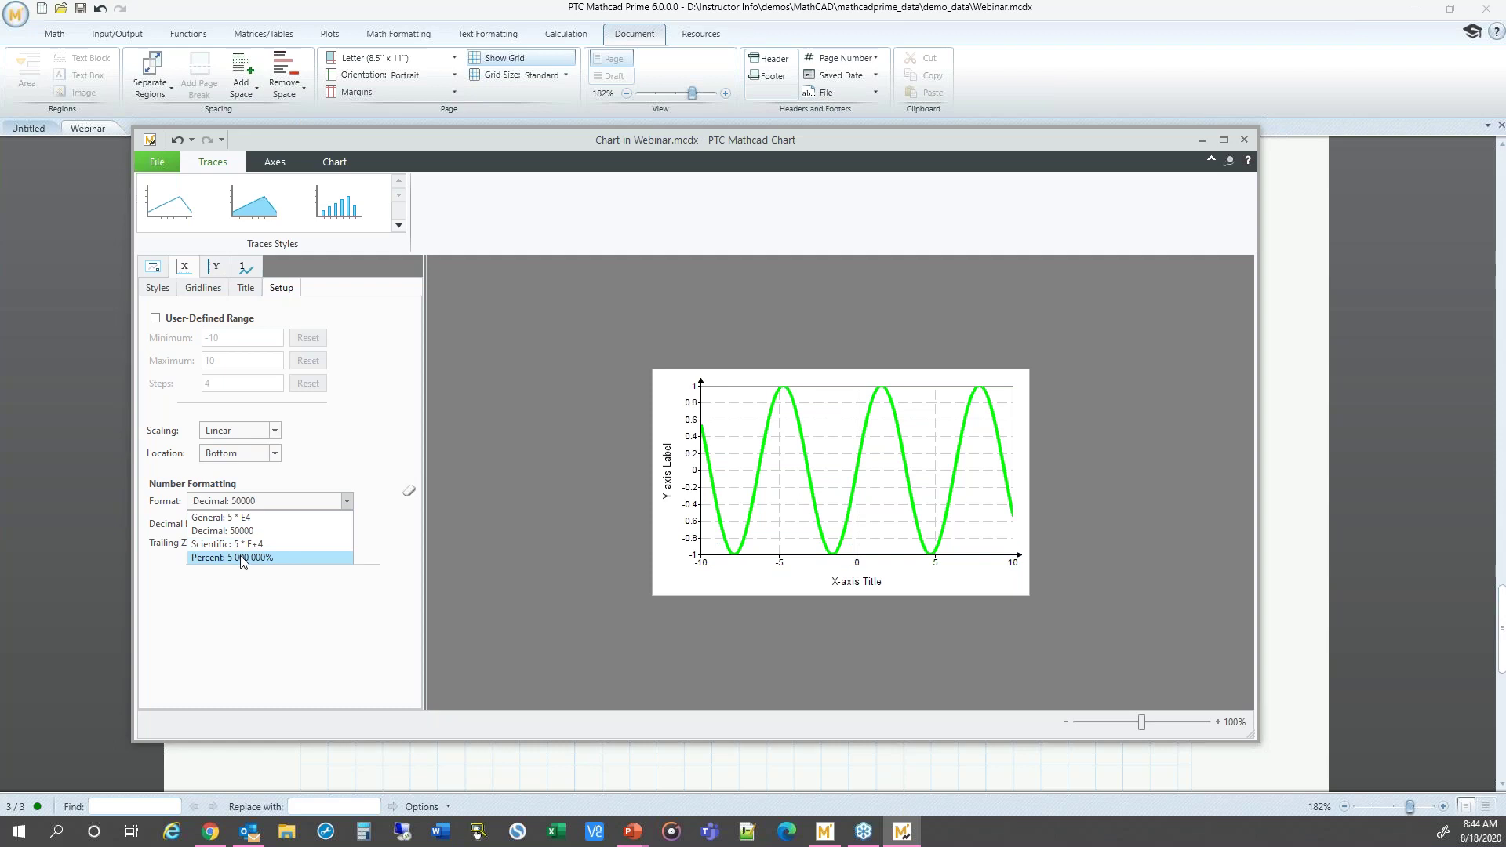
left_click(241, 558)
left_click(265, 507)
left_click(255, 519)
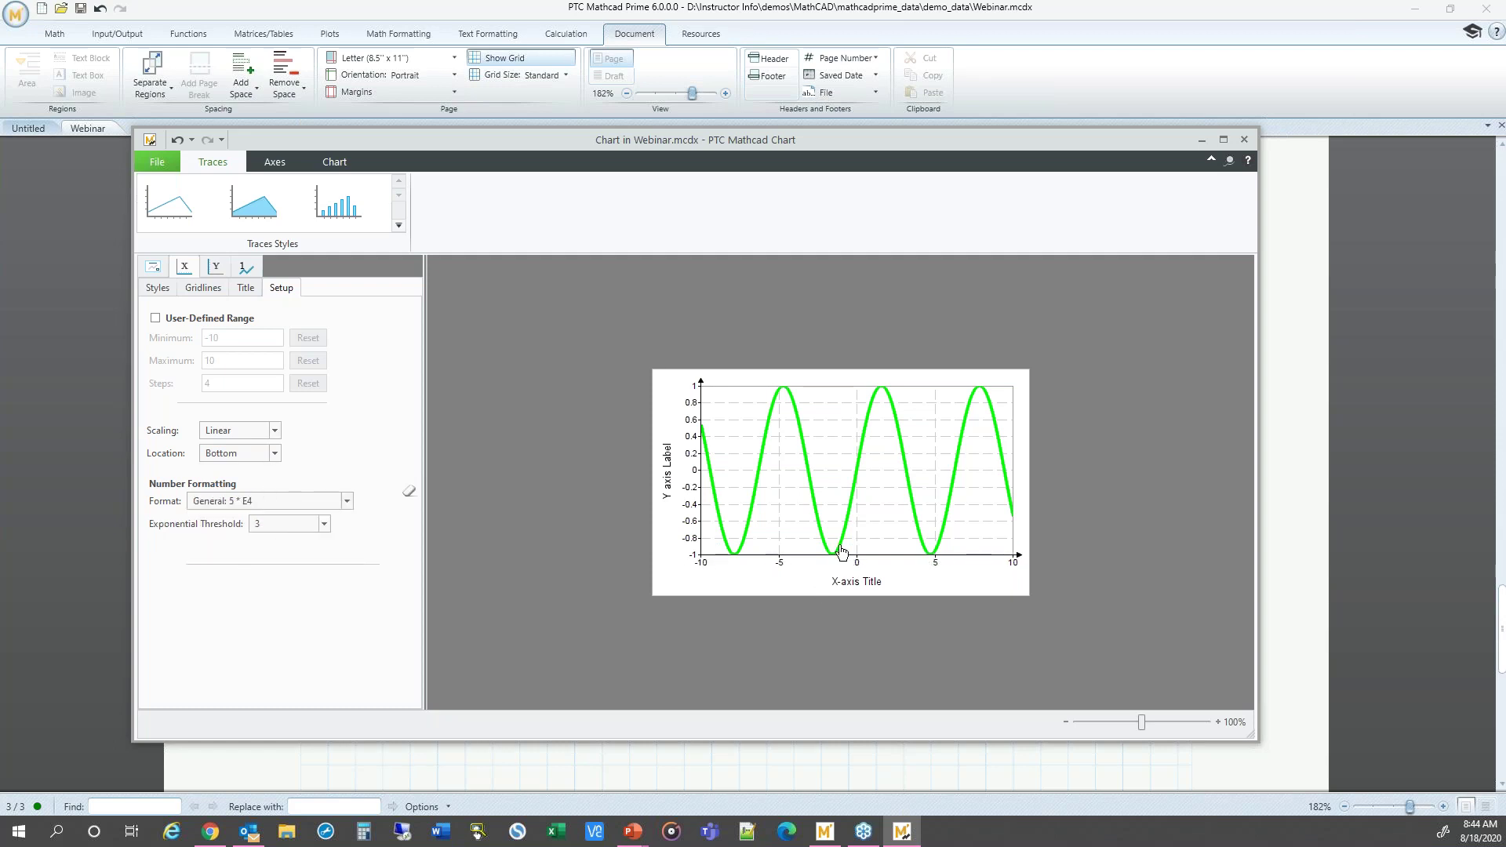
- Close the chart editor and deselect the chart component in the worksheet
left_click(1245, 141)
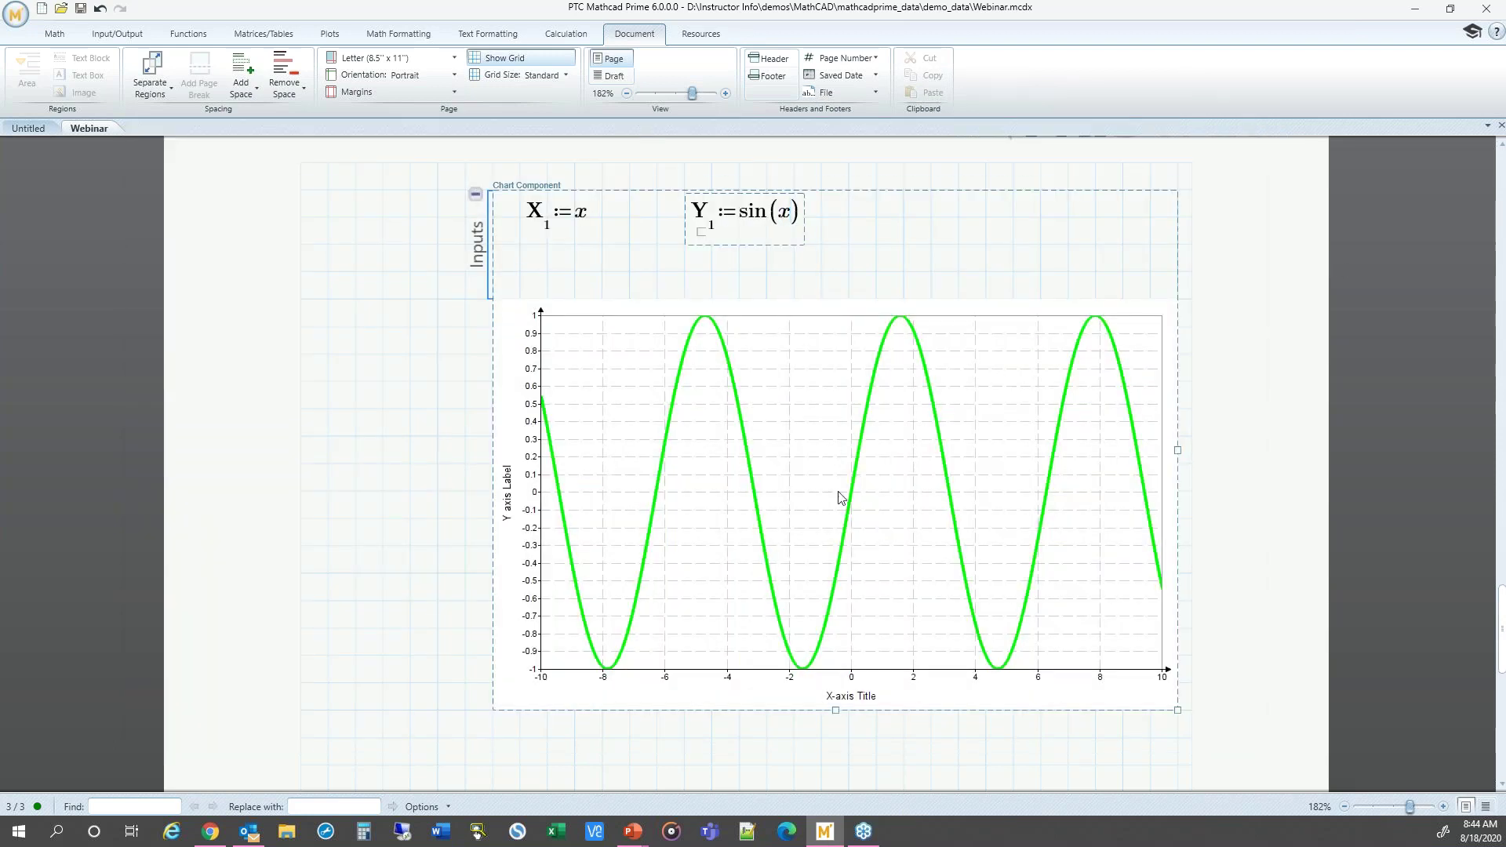
left_click(409, 518)
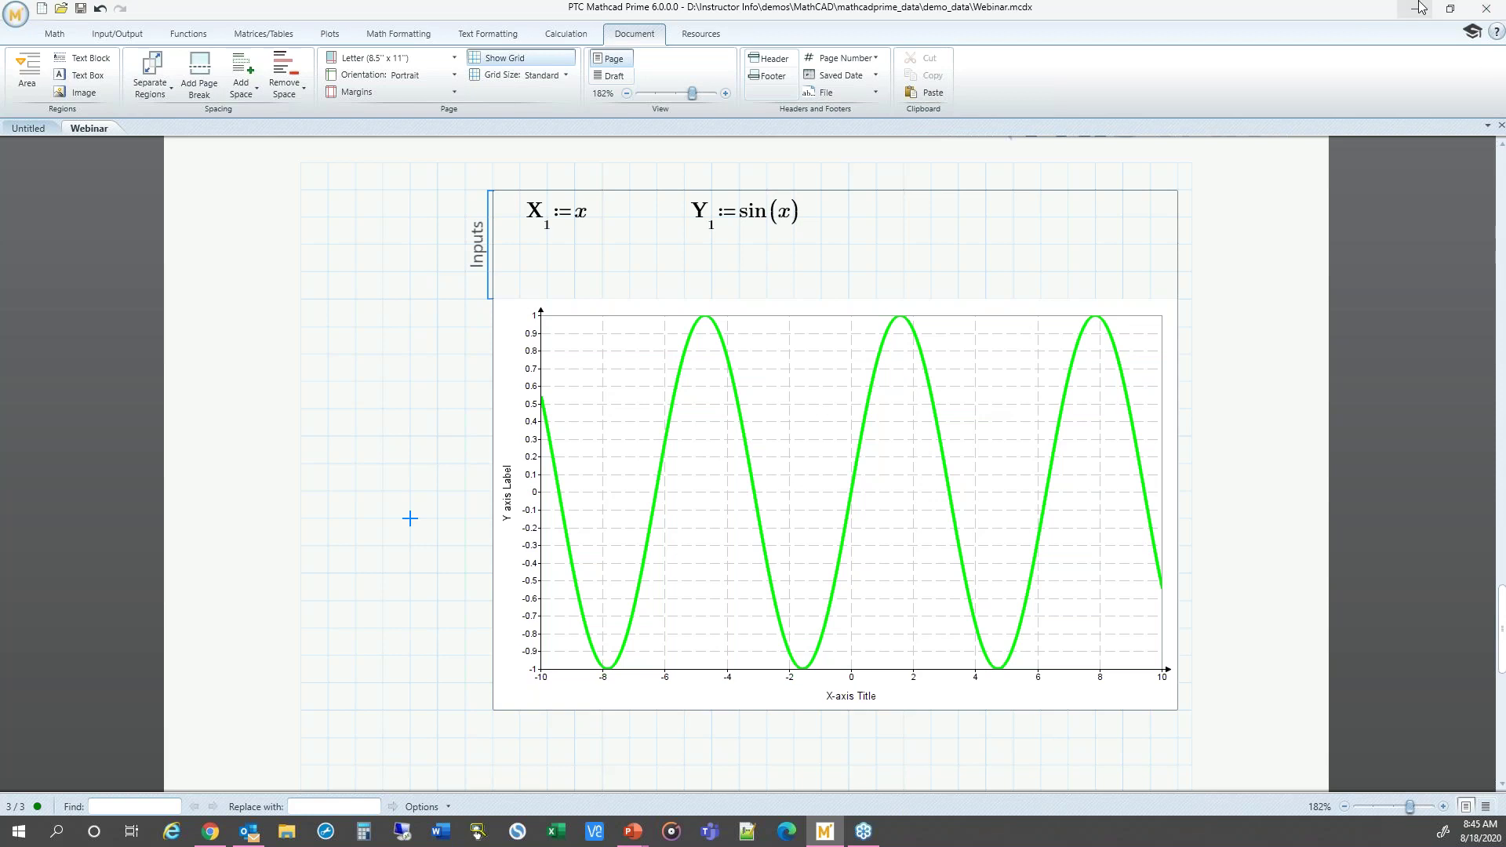
- Switch to the PowerPoint presentation and advance from the Plots slide to the Templates slide
left_click(1283, 148)
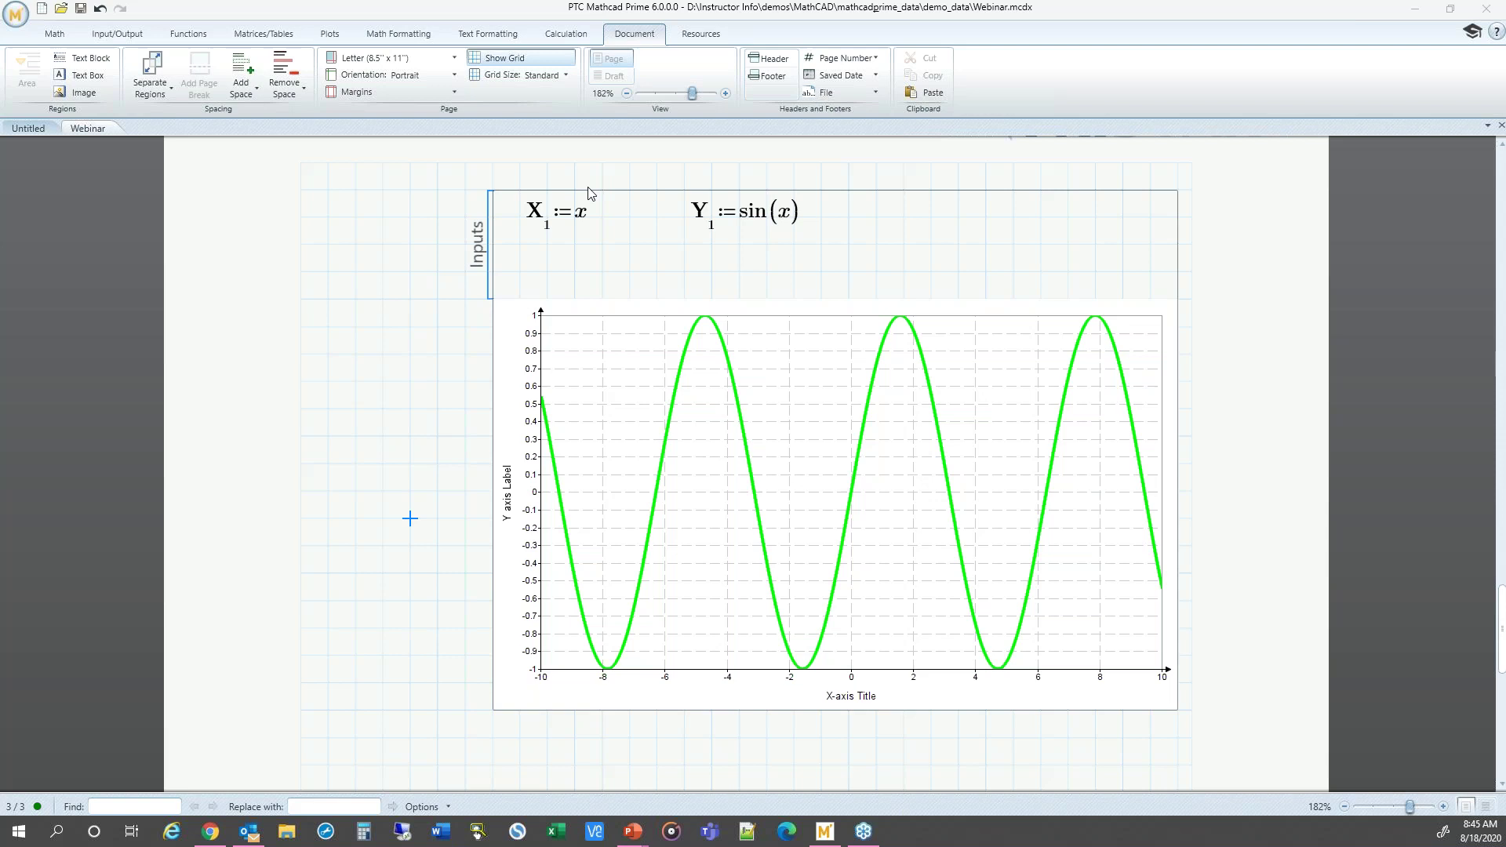
key("alt+Tab")
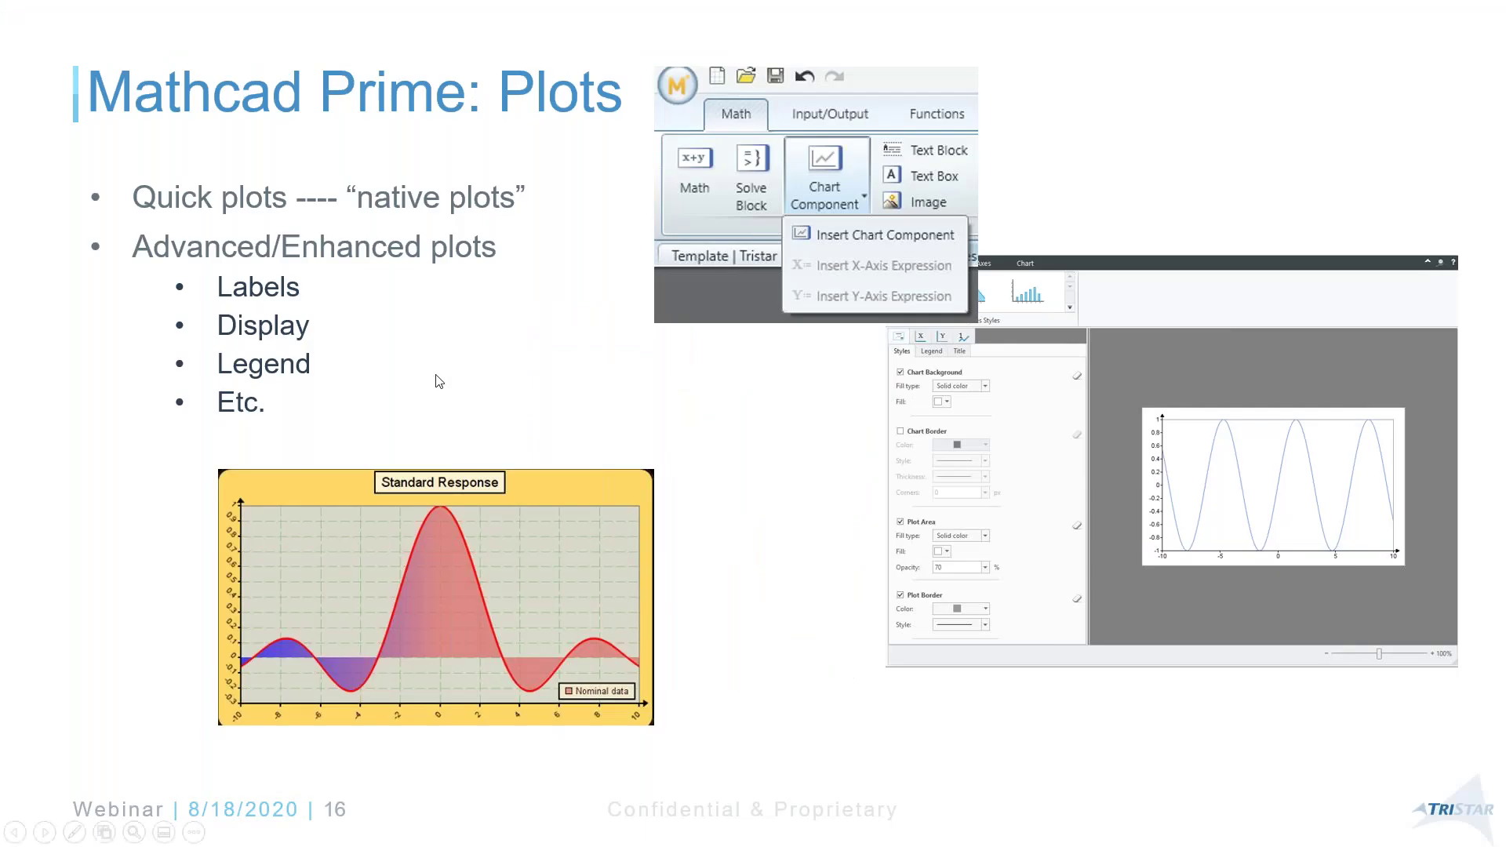
left_click(600, 393)
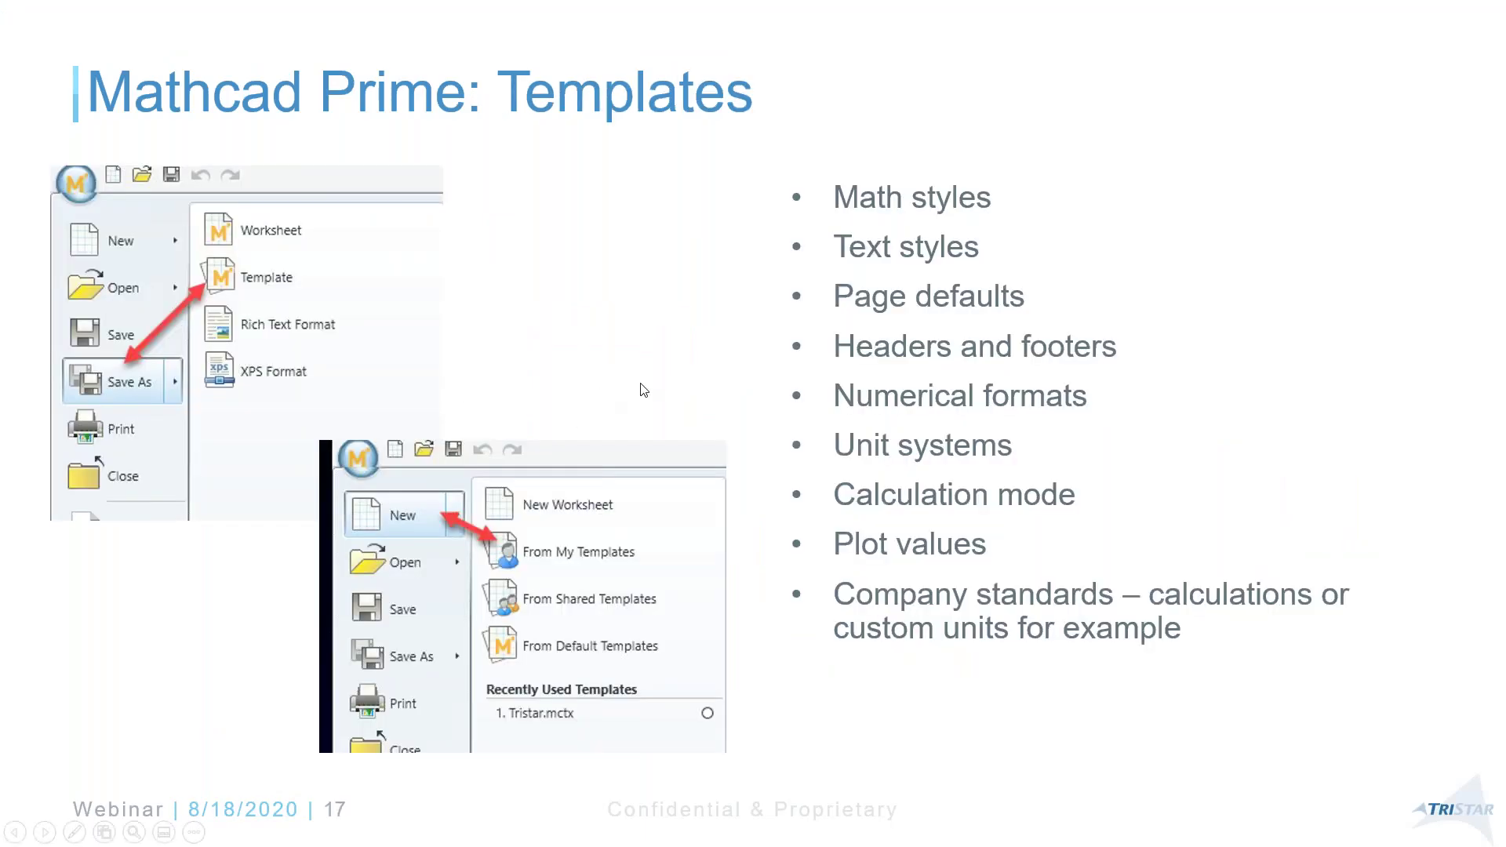
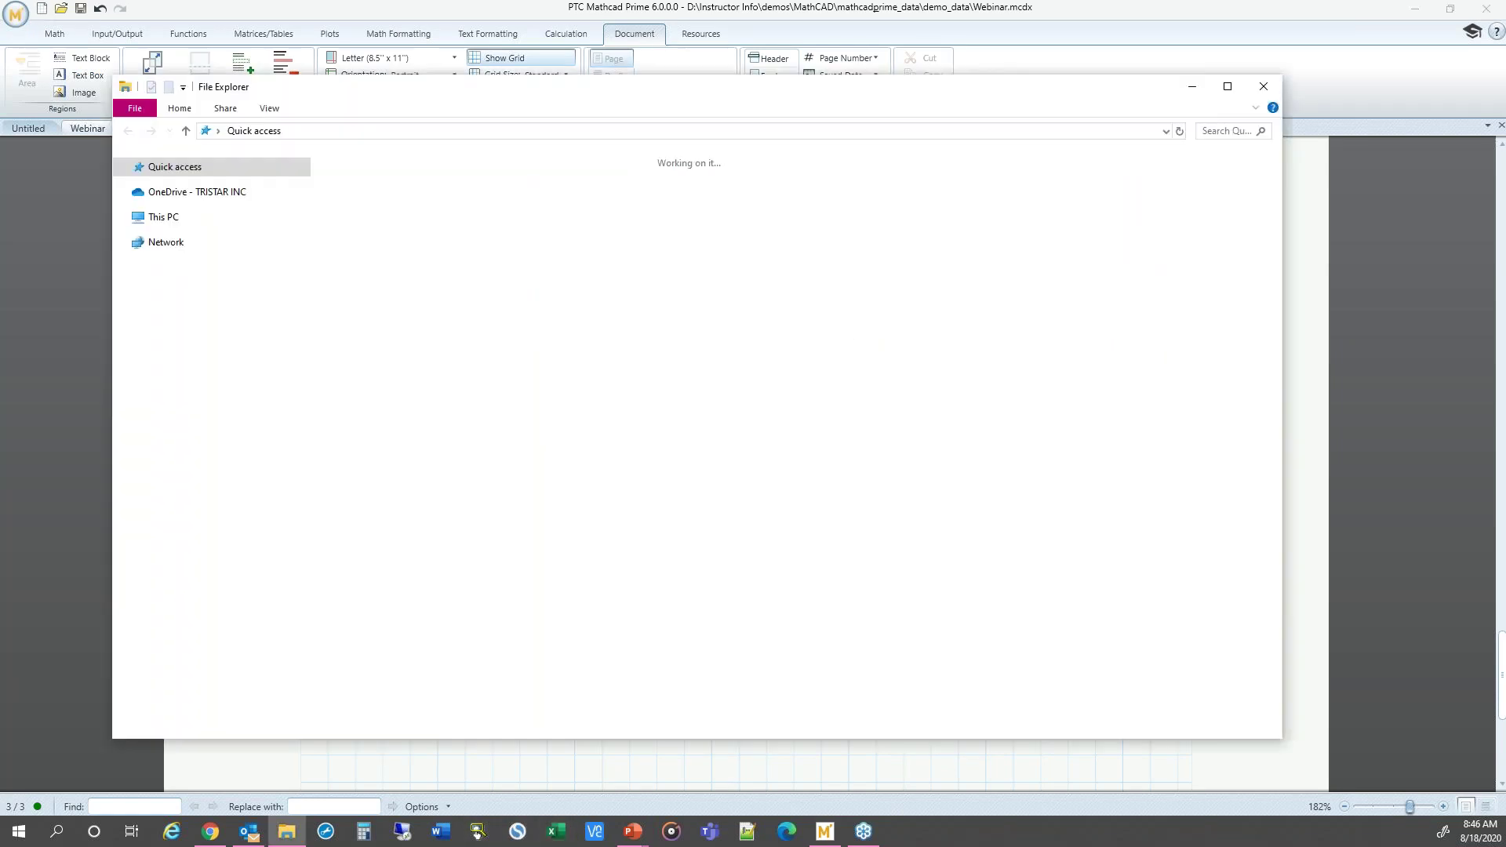
- Open input.xlsx in Excel from File Explorer and copy cells A1:B13 of Sheet1
left_click_drag(377, 91, 0, 76)
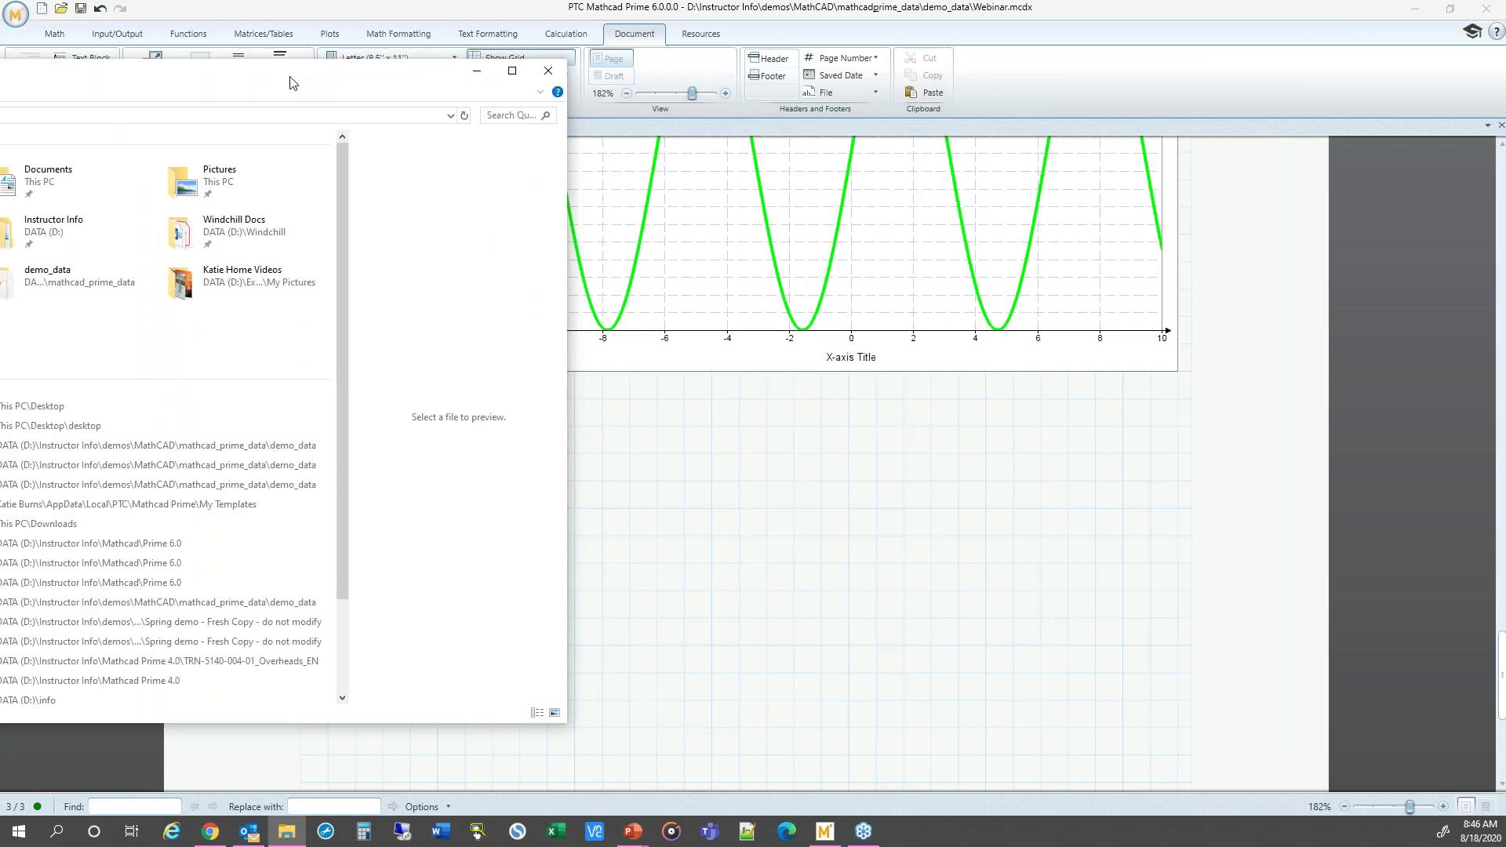
left_click_drag(283, 77, 0, 77)
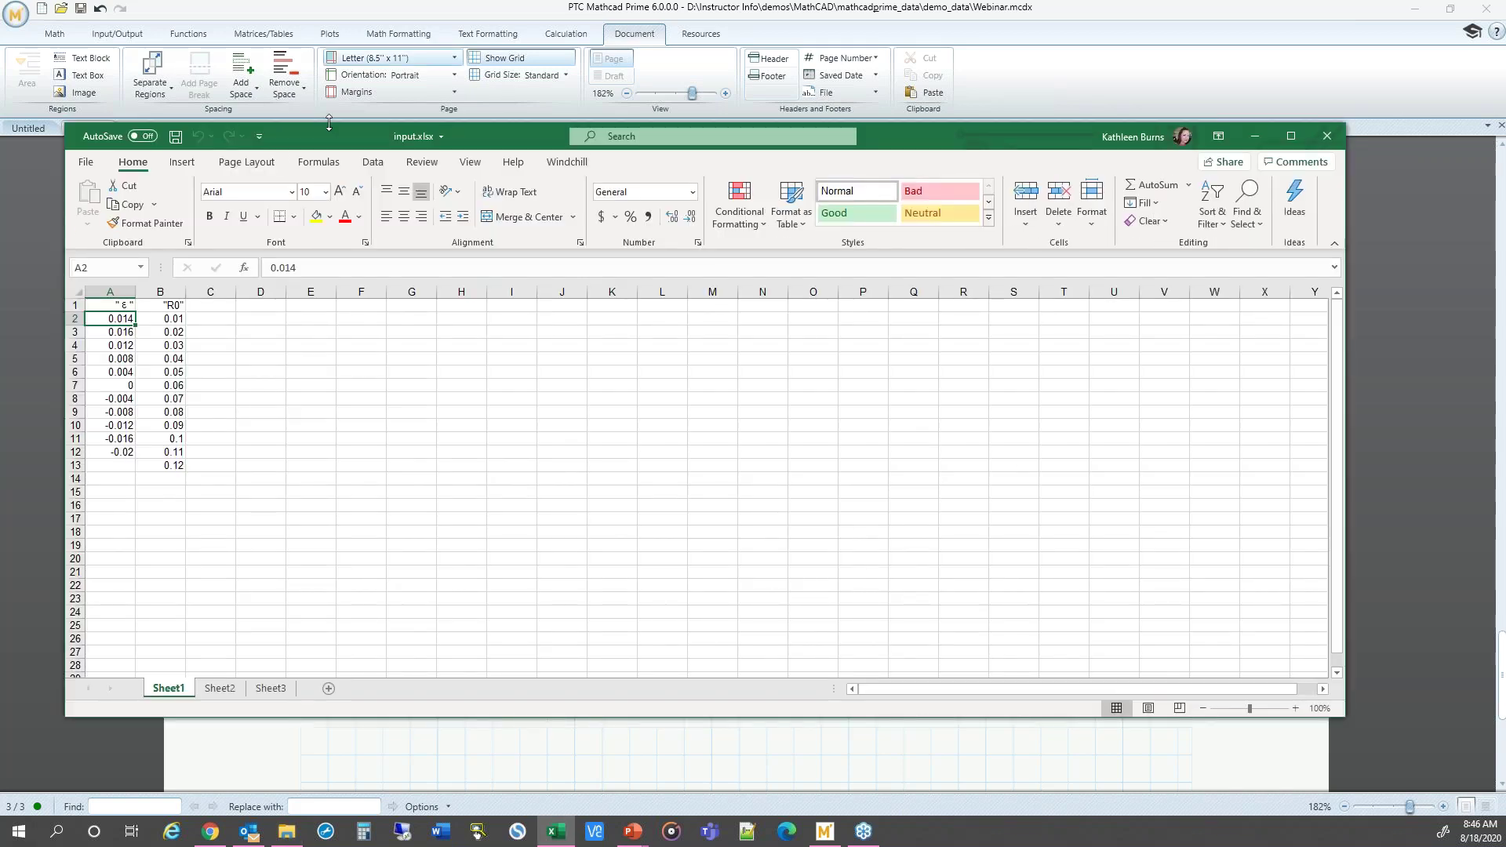
left_click_drag(374, 138, 768, 192)
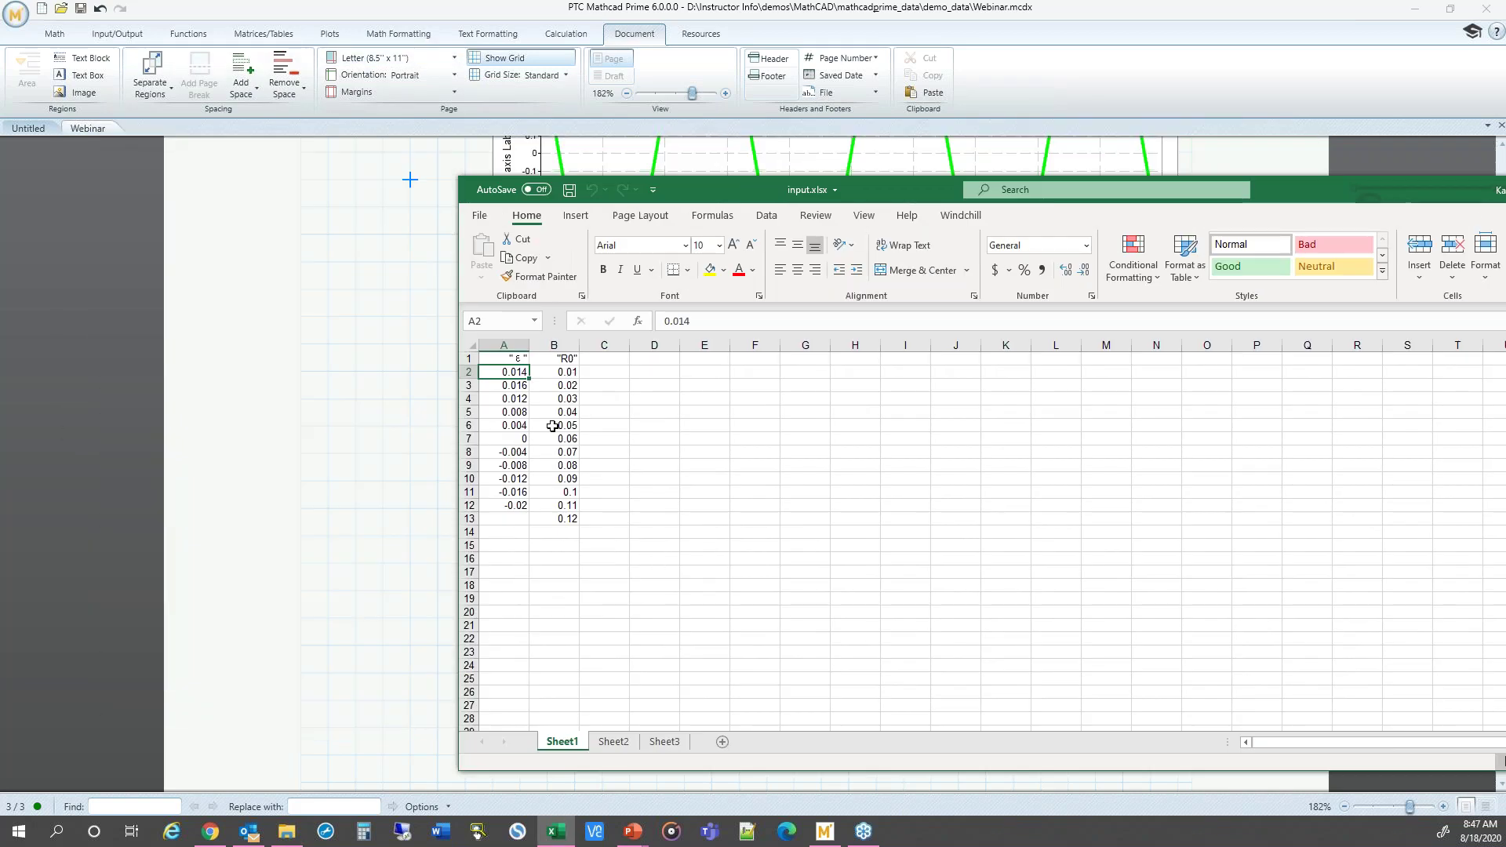
left_click_drag(505, 360, 563, 520)
key("ctrl+c")
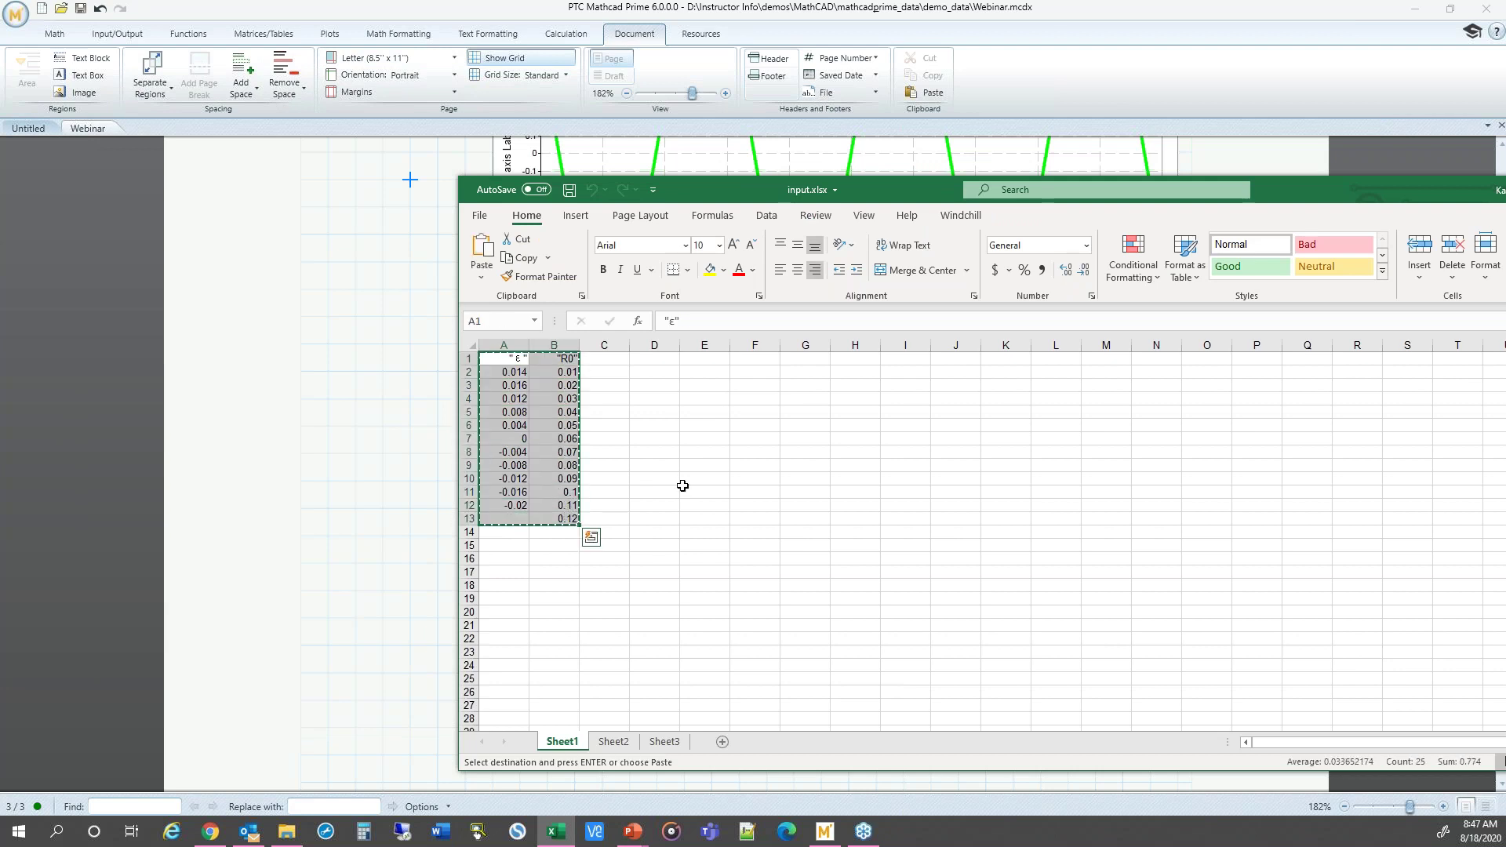
- Switch back to Mathcad Prime and paste the copied Excel data as a table below the sine chart
left_click(383, 481)
left_click(510, 477)
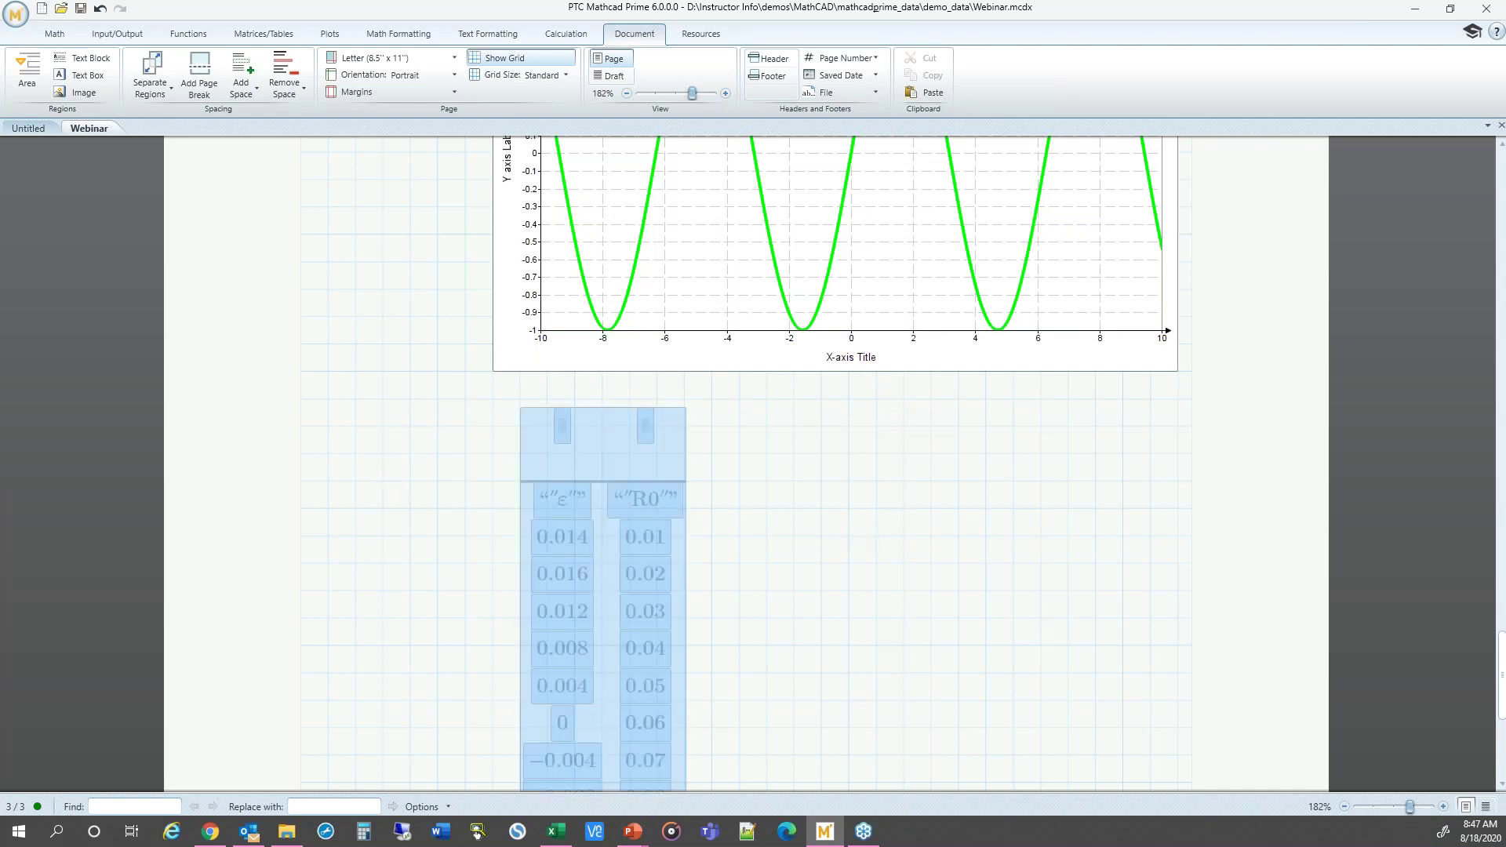
- Name the pasted table's columns x1 and x2, and evaluate x1 in the empty area beside the table
left_click(806, 518)
scroll(816, 542, "down", 1)
scroll(821, 553, "down", 4)
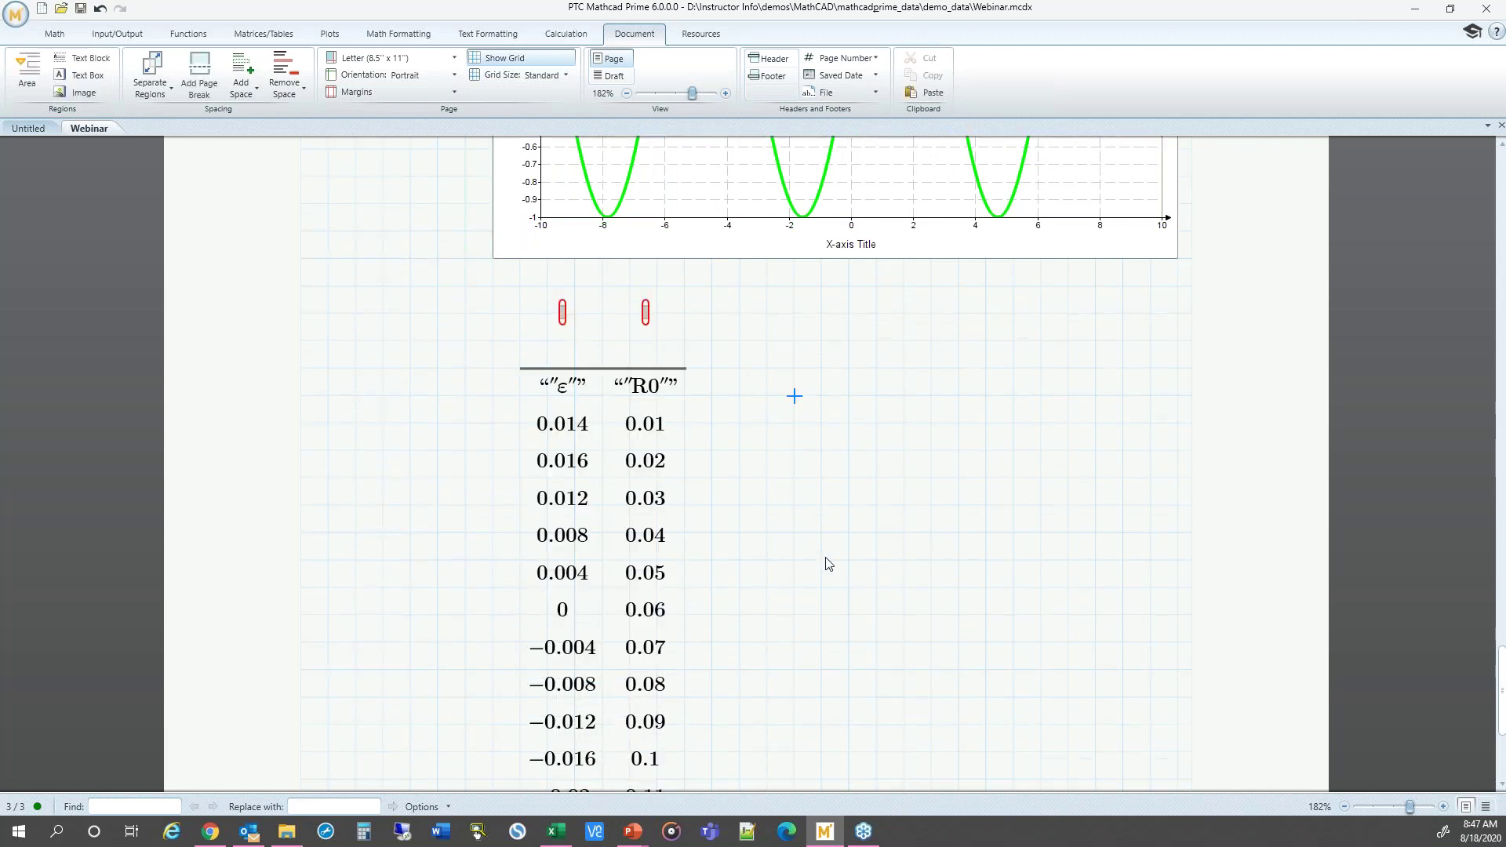
left_click(563, 238)
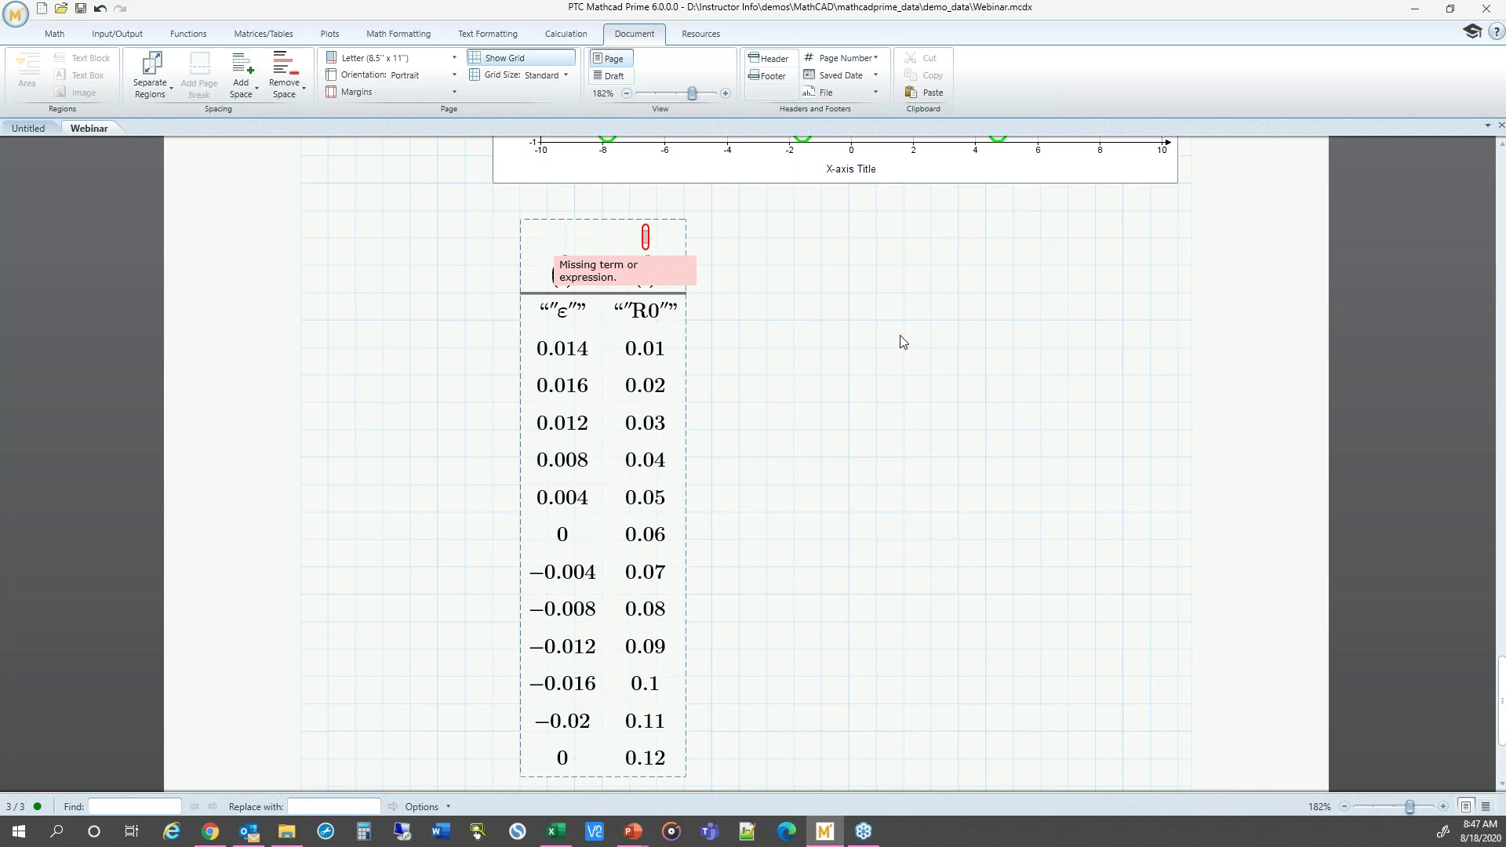
type("x1")
key("Tab")
type("x2")
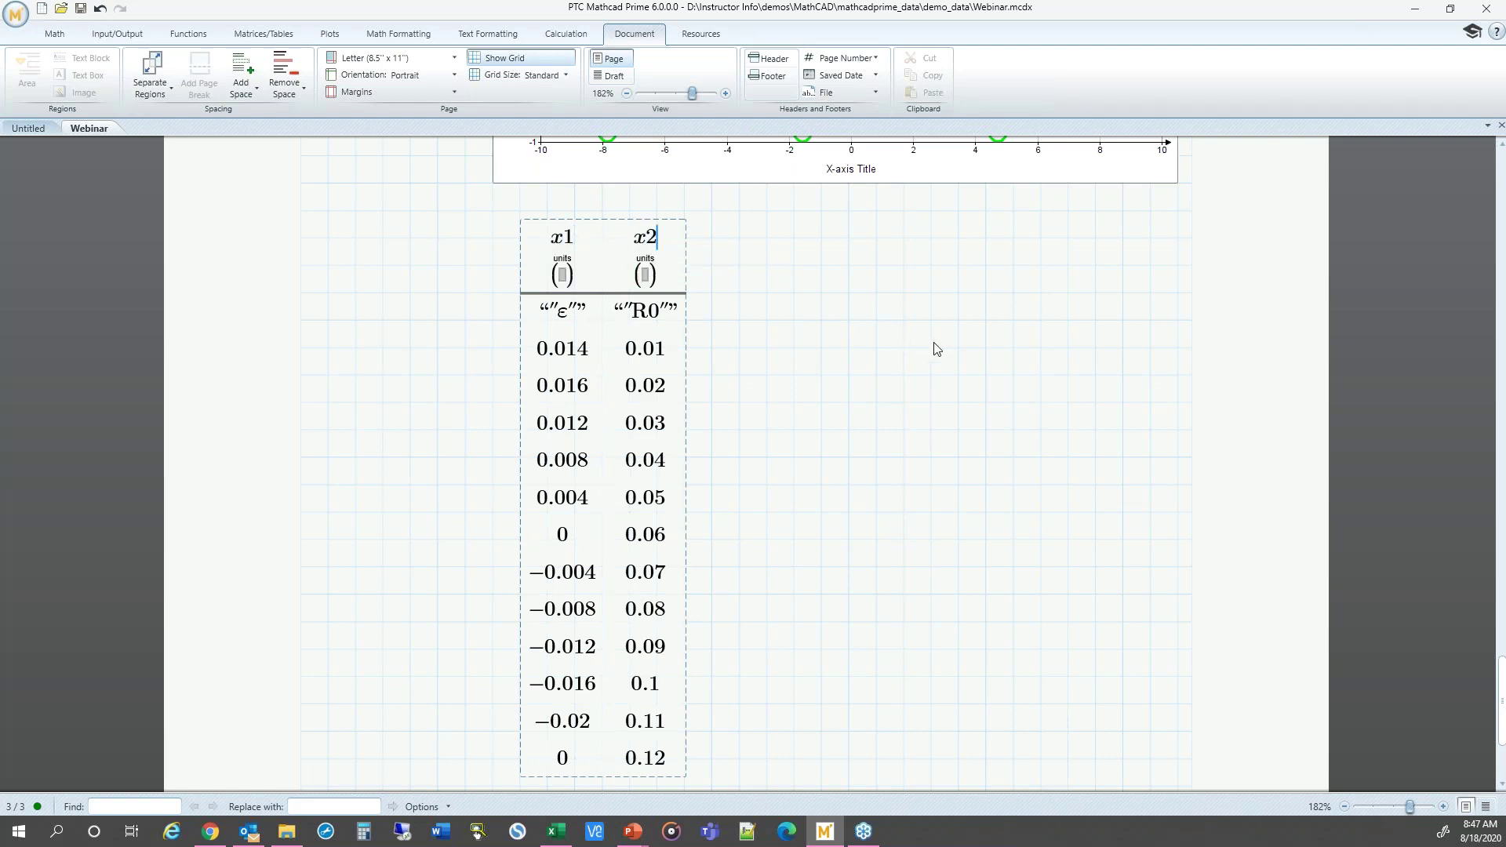
left_click(821, 512)
type("x1=")
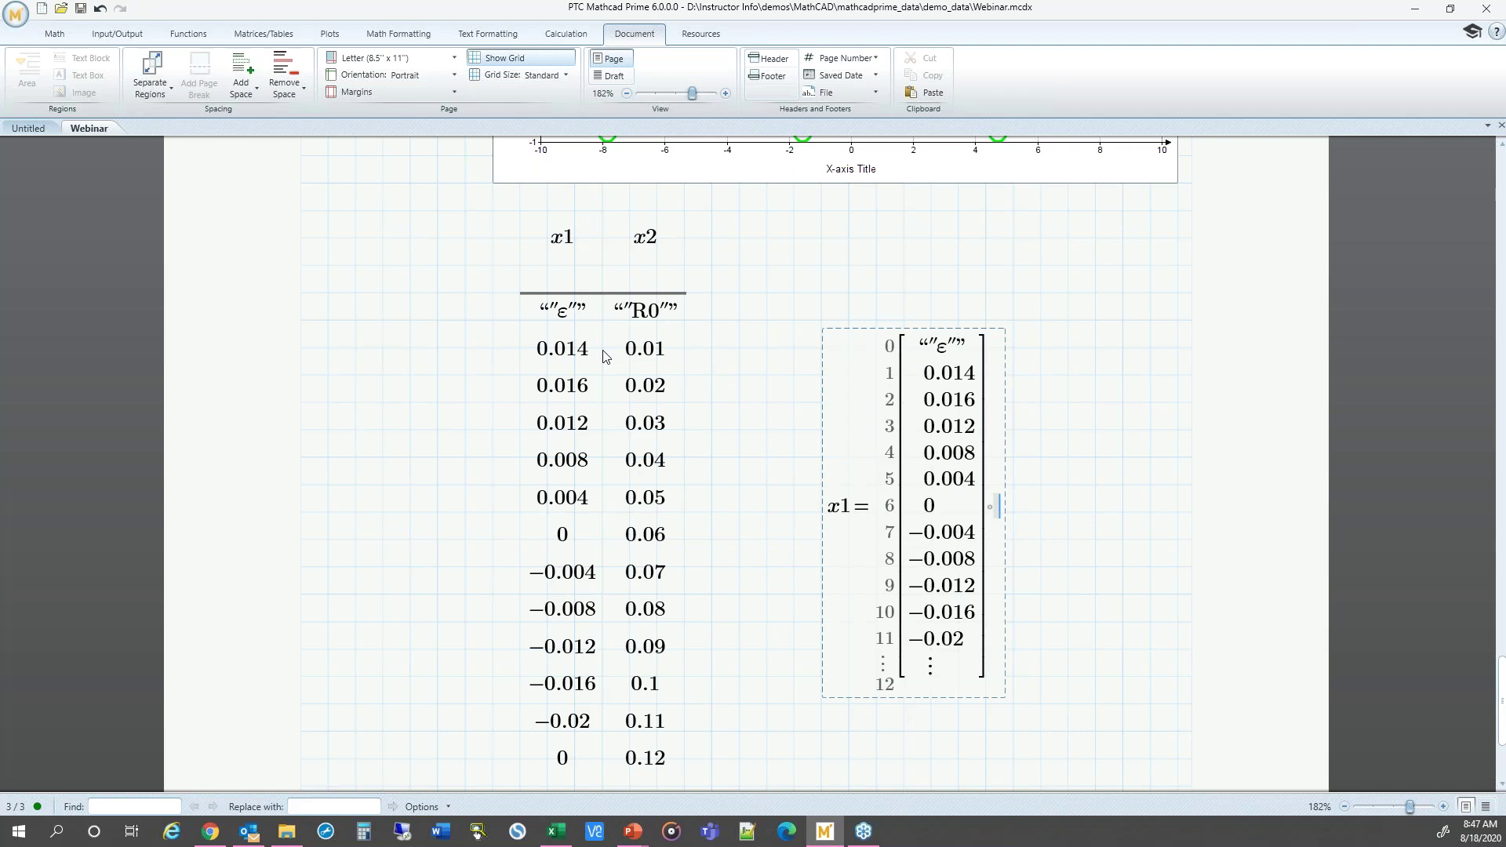
- Insert a READEXCEL expression for input.xlsx, range Sheet1!A1:B13, below the table and assign it to the variable data
scroll(721, 660, "down", 5)
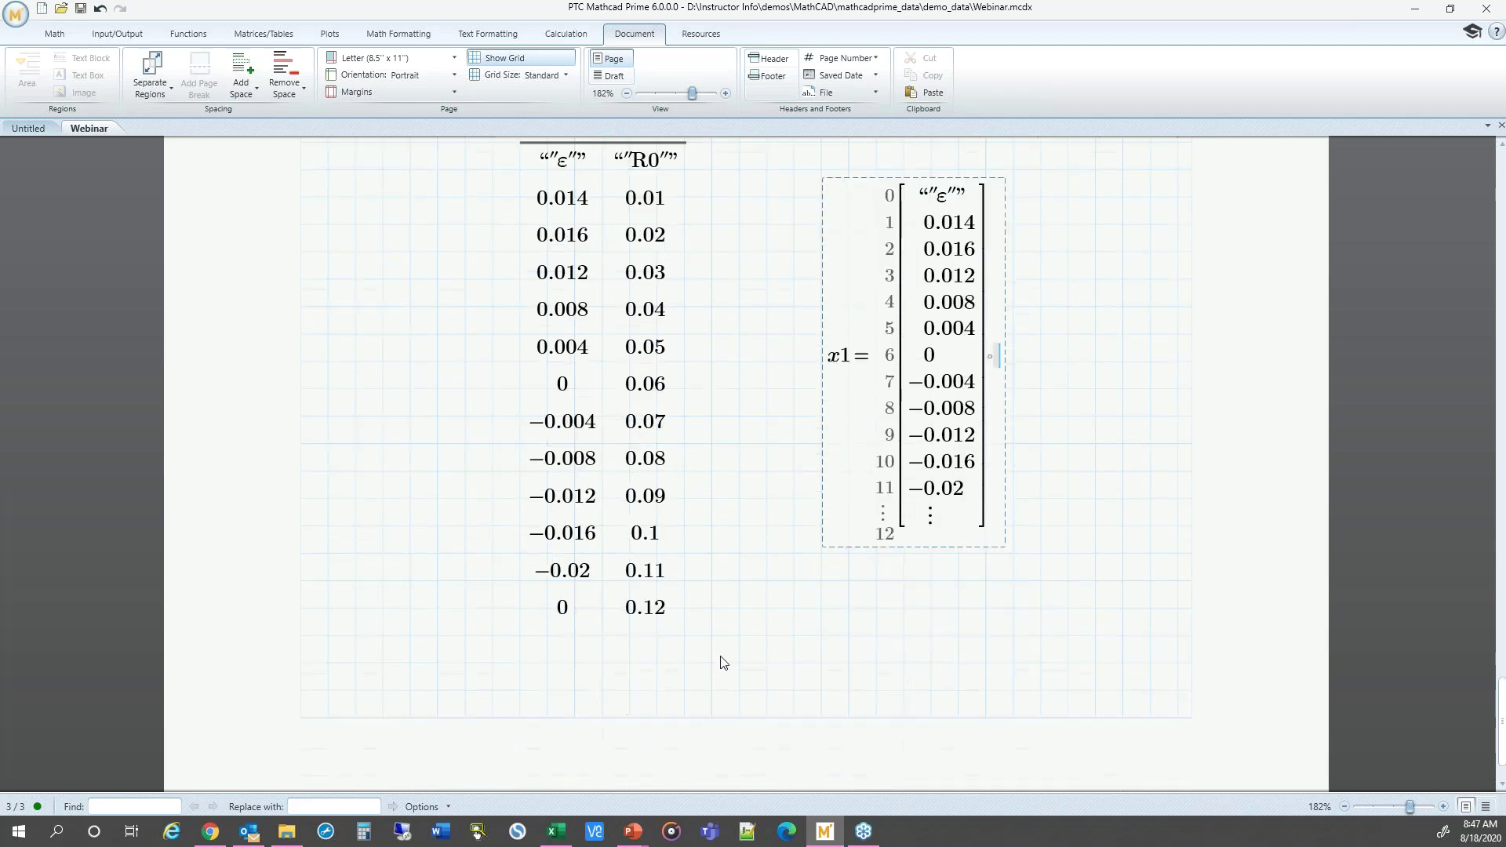
left_click(494, 584)
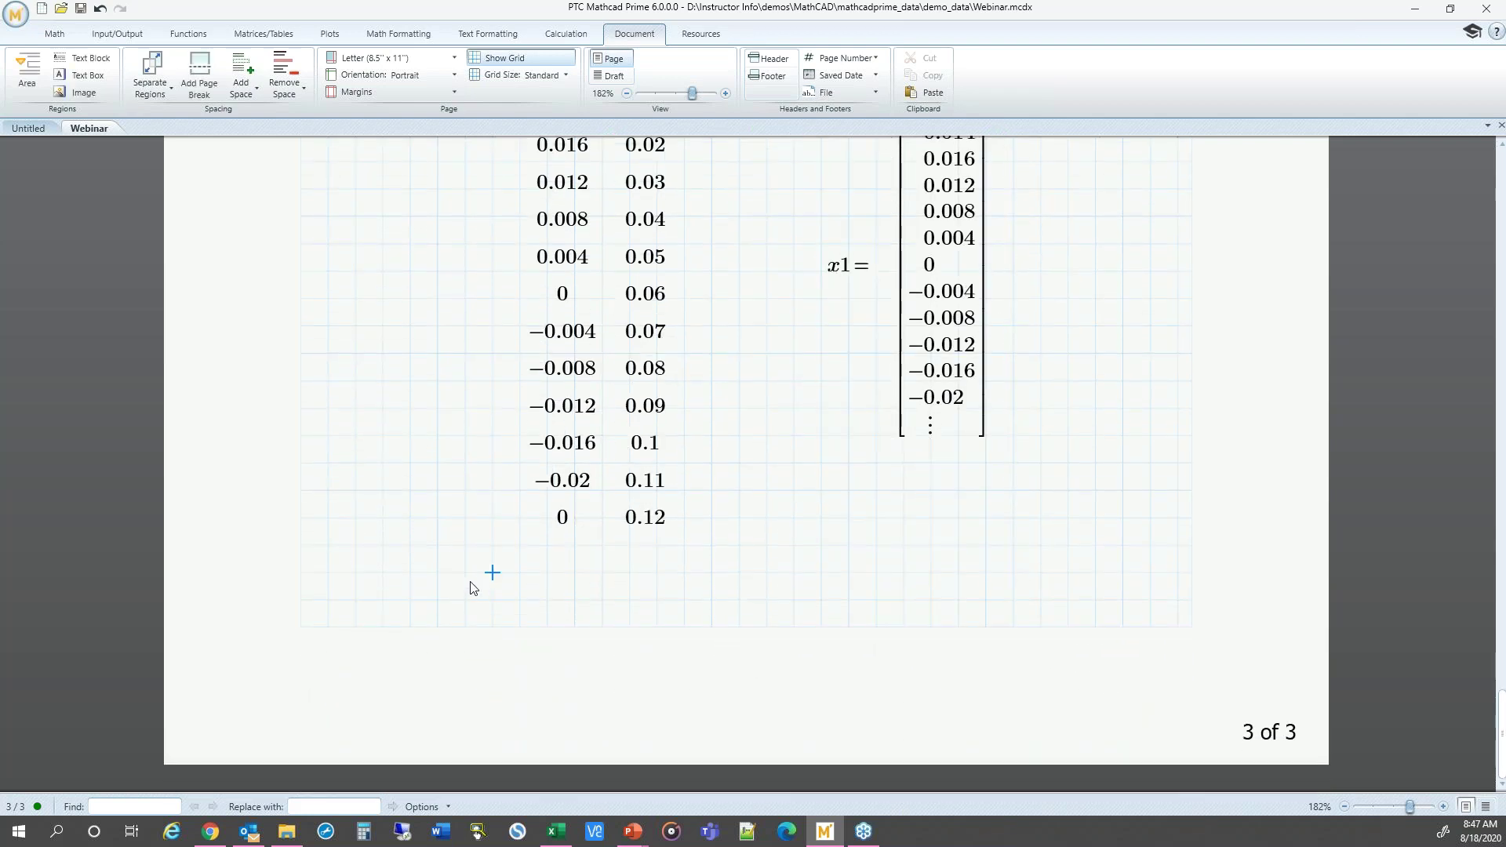
left_click(117, 33)
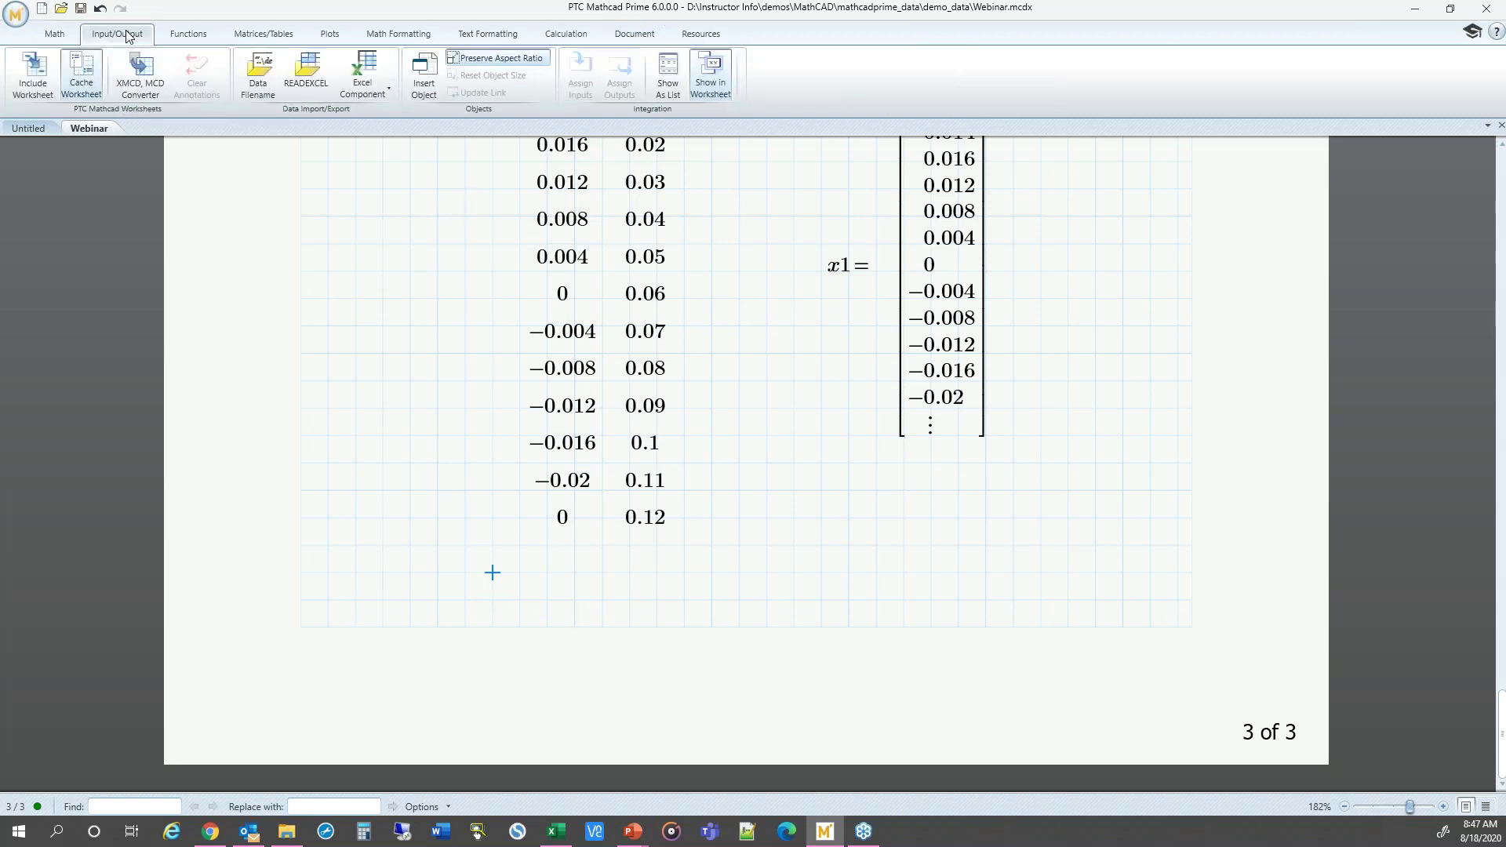
left_click(311, 70)
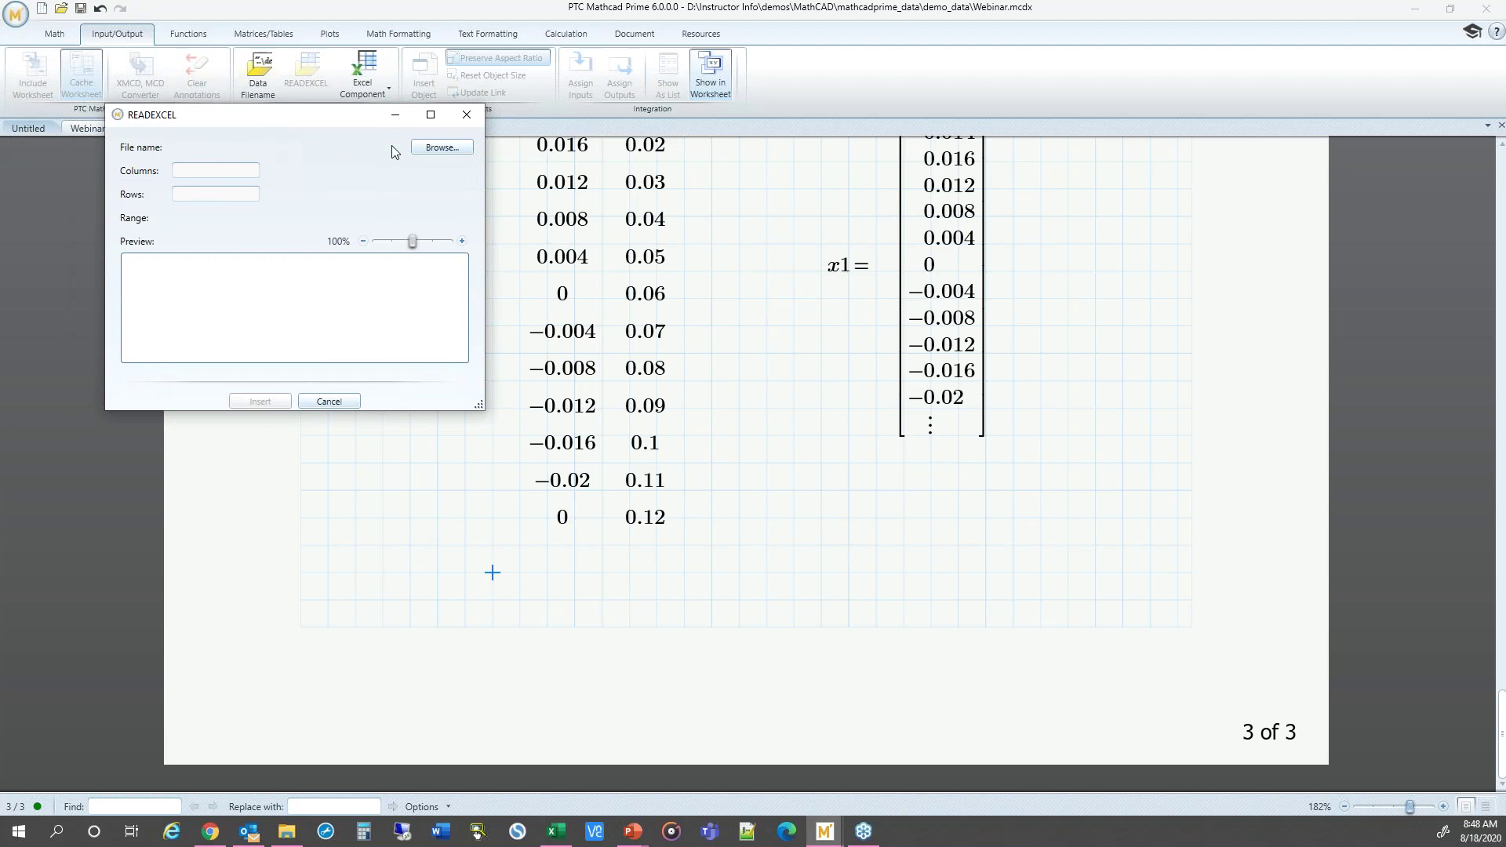
left_click(432, 149)
left_click(451, 239)
left_click(722, 523)
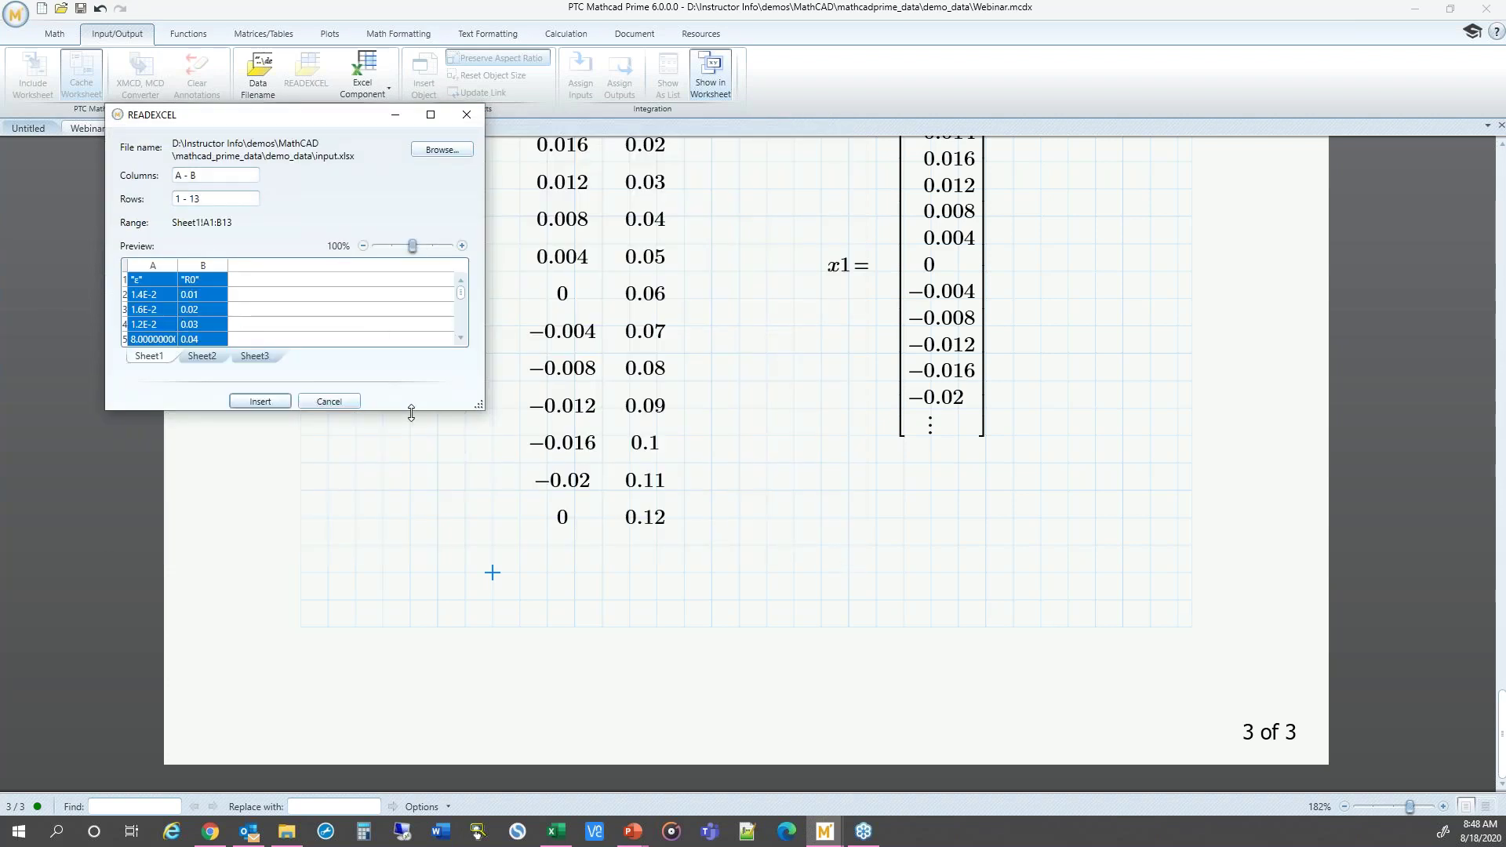
left_click_drag(422, 410, 422, 571)
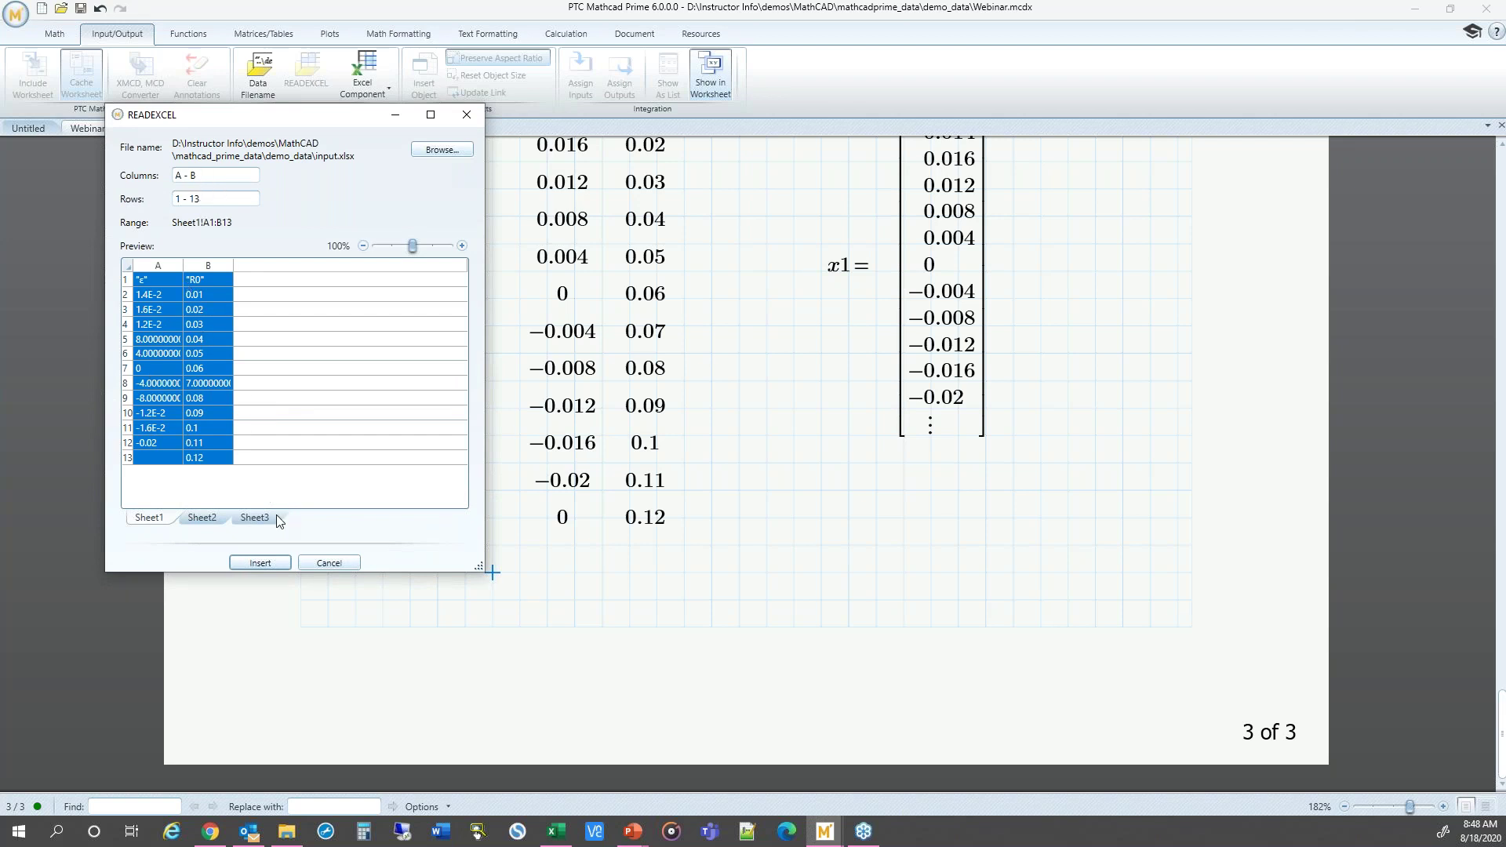
left_click(260, 563)
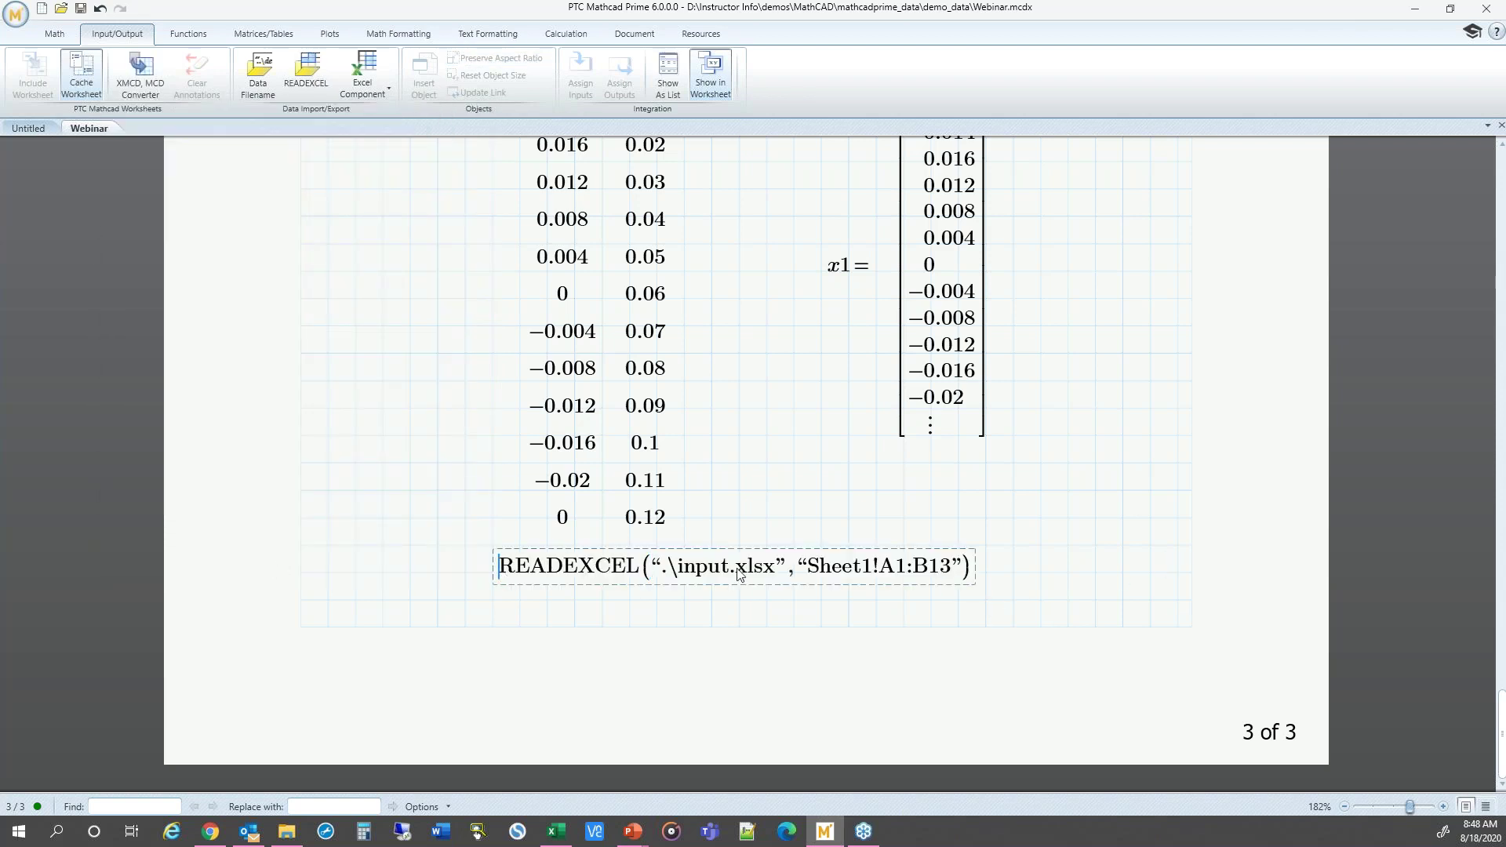
type(":data:=")
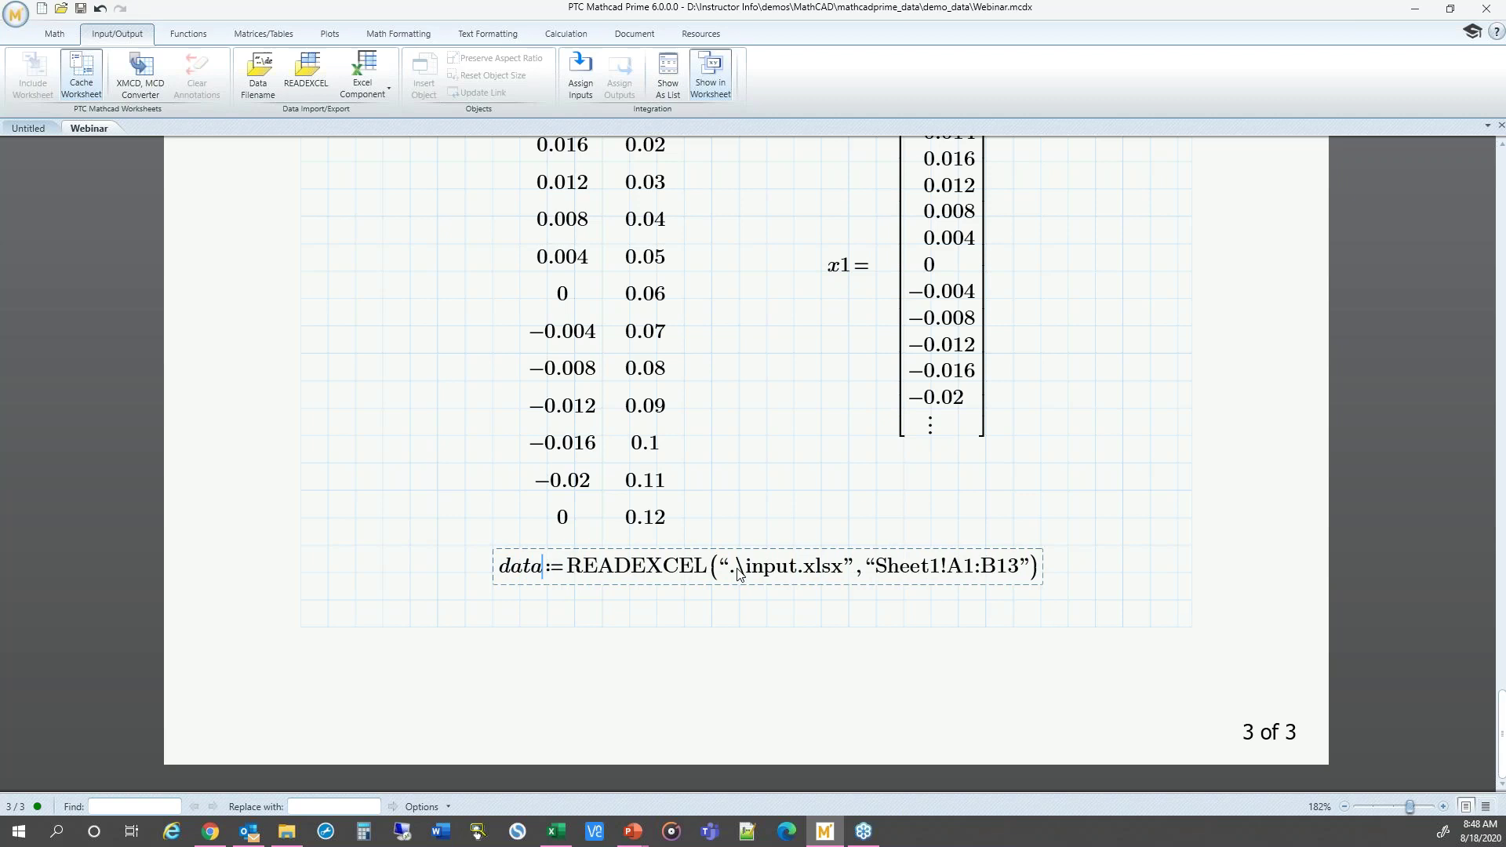
- Insert a page break below the READEXCEL expression to add a fourth page
left_click(852, 602)
left_click(577, 602)
key("ctrl+Return")
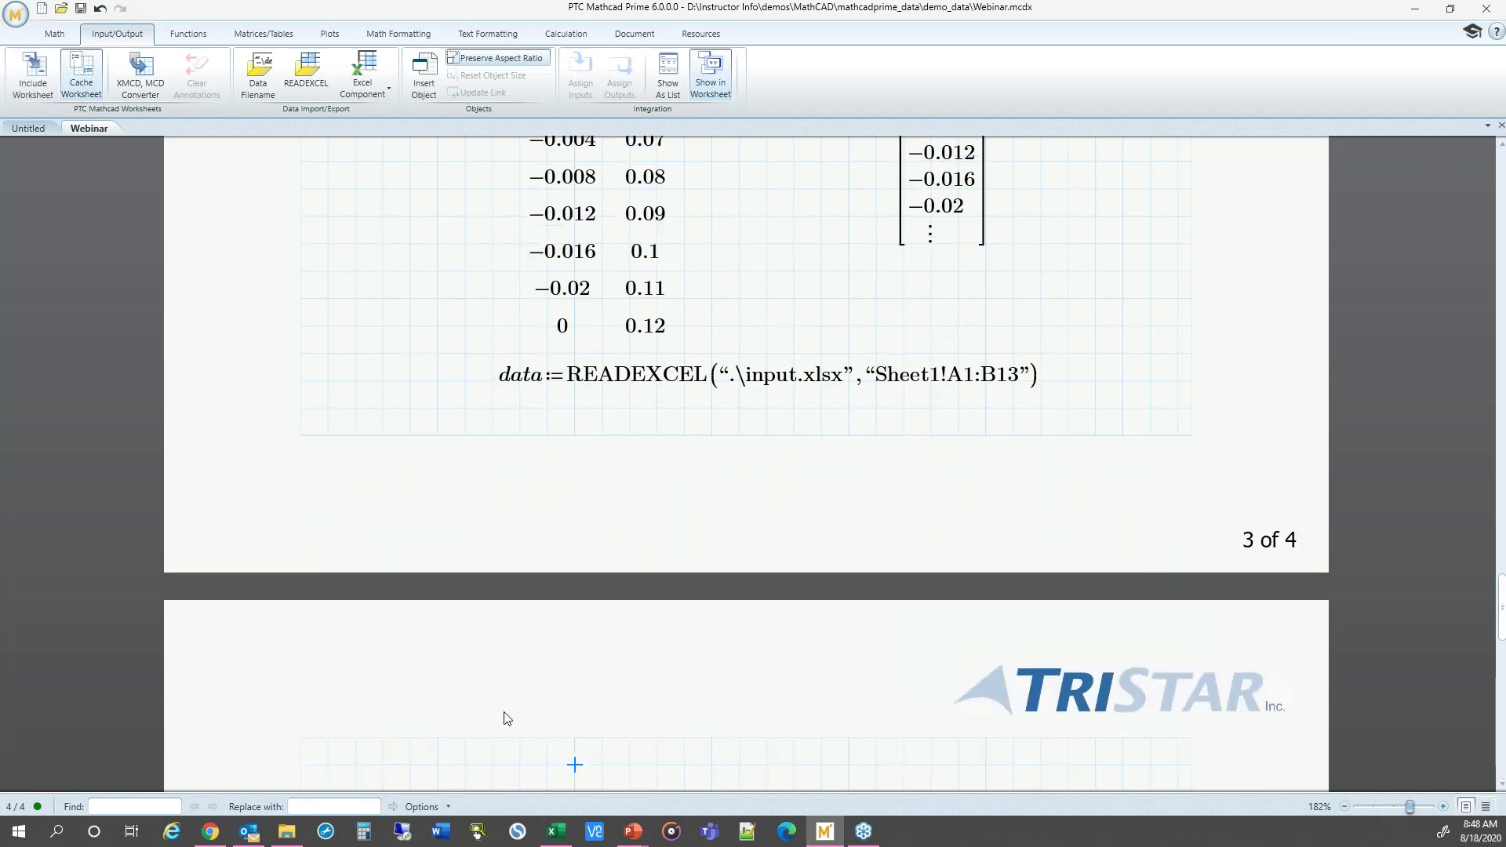
- Evaluate data on the new fourth page and move the resulting matrix fully inside the page's grid area
scroll(604, 685, "down", 3)
scroll(605, 686, "down", 3)
left_click(501, 413)
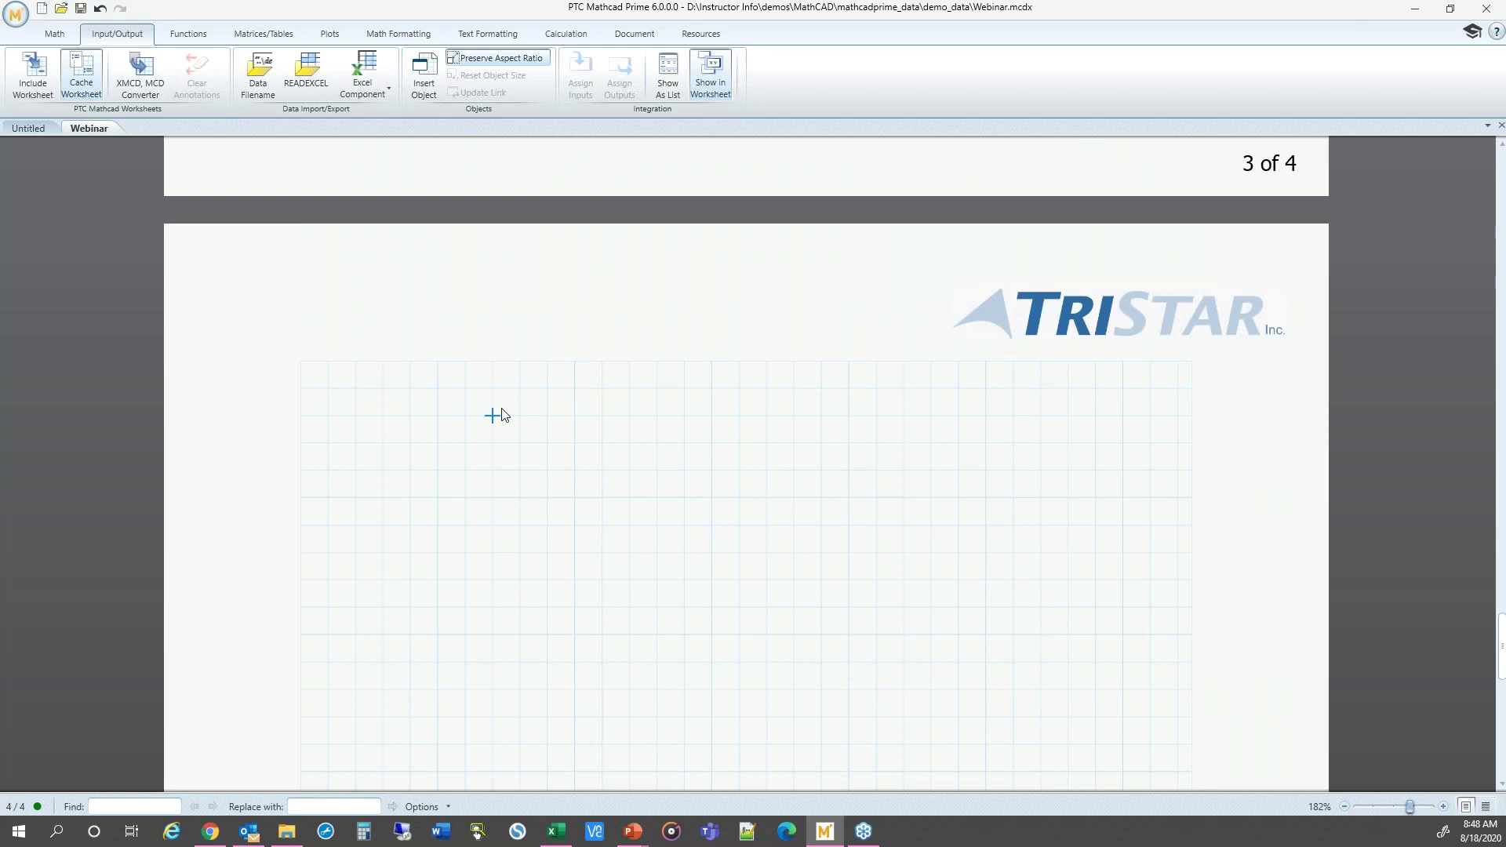
type("data=")
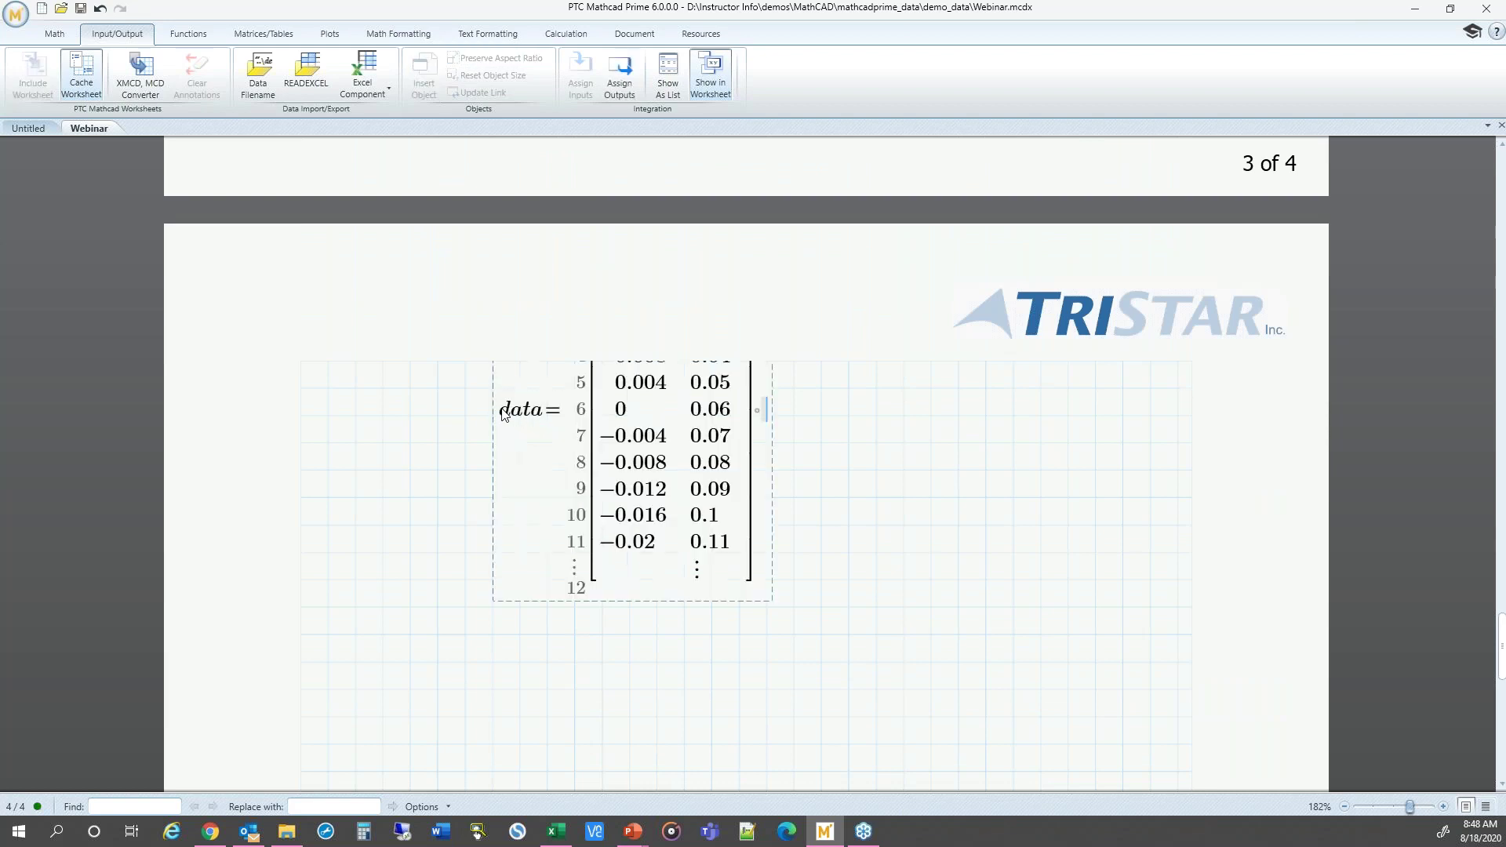
left_click_drag(489, 462, 432, 627)
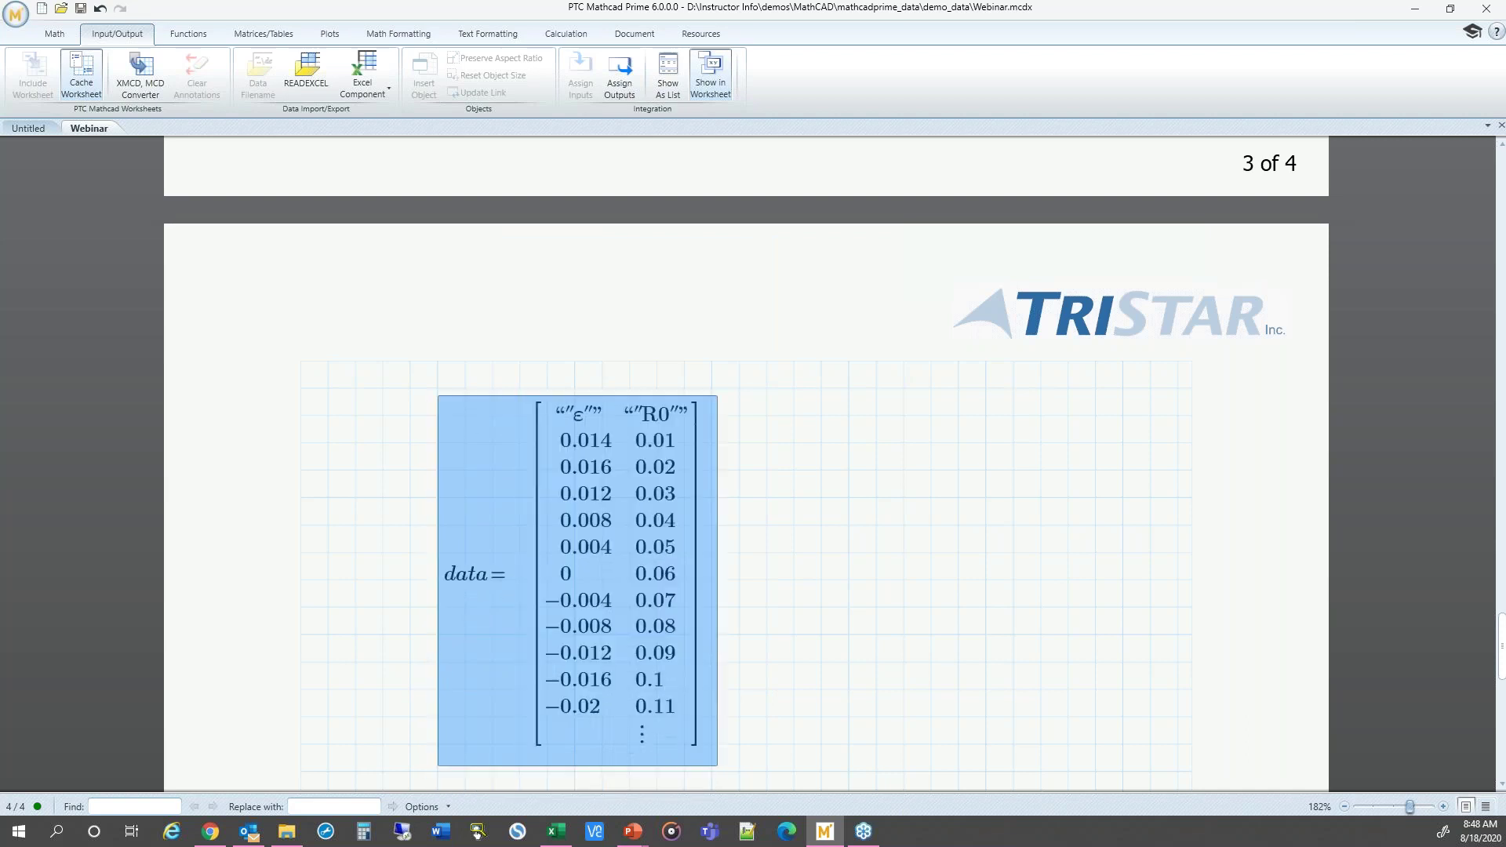
left_click(757, 627)
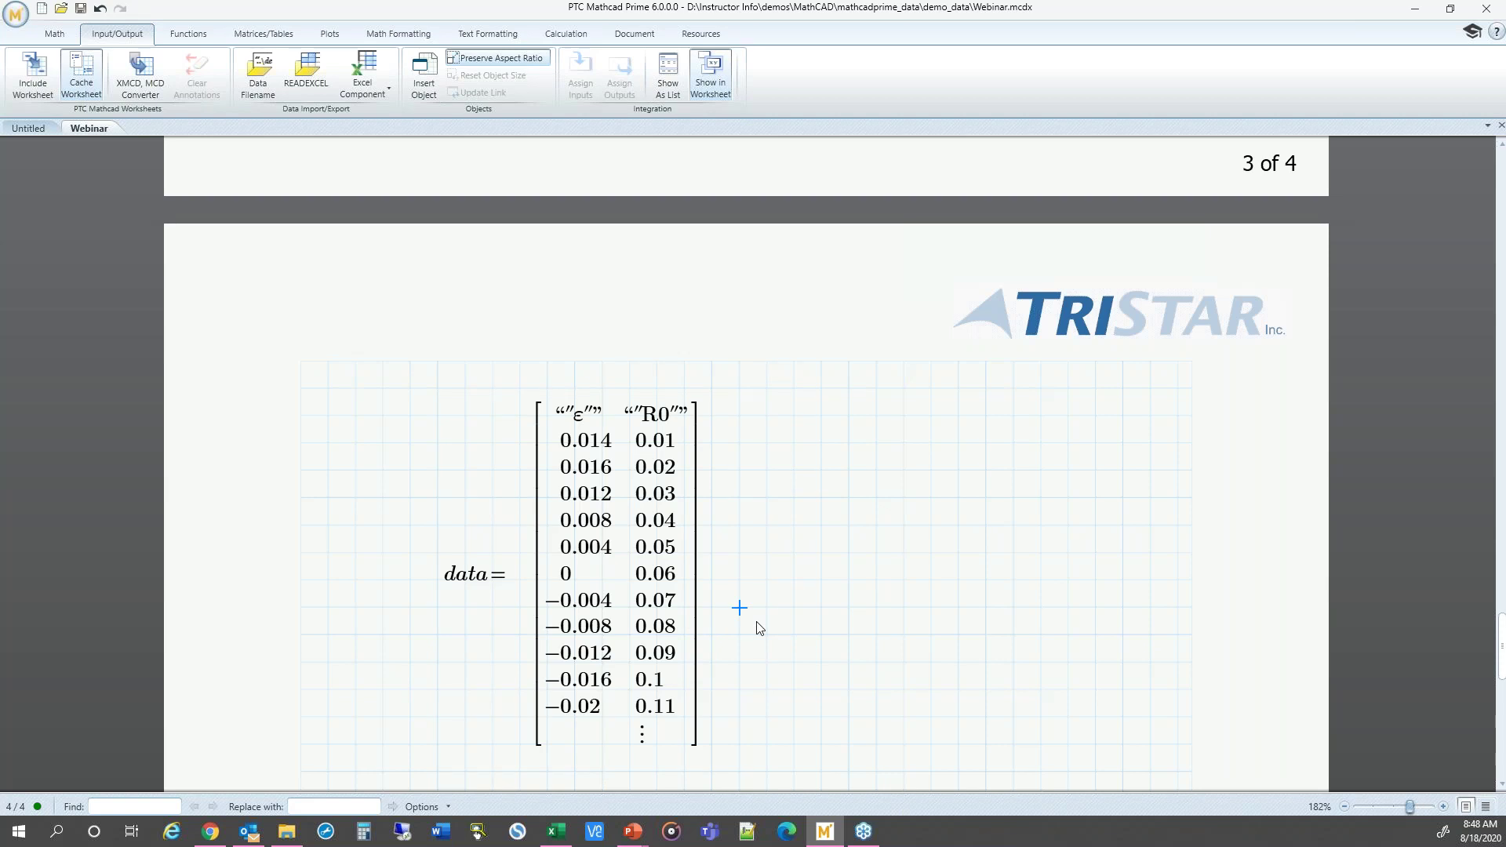
scroll(769, 623, "up", 3)
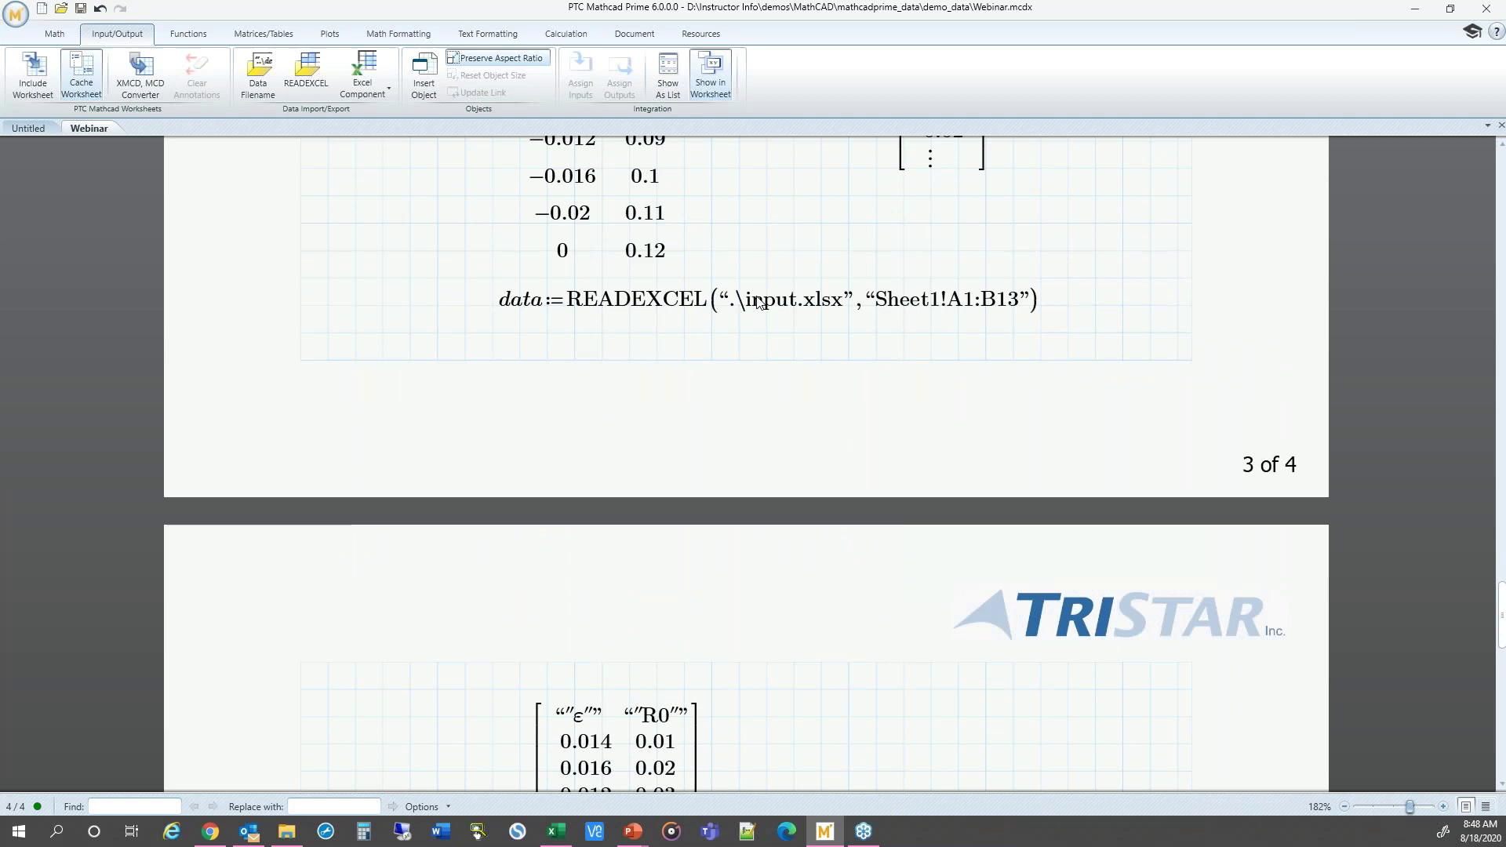
scroll(673, 649, "down", 3)
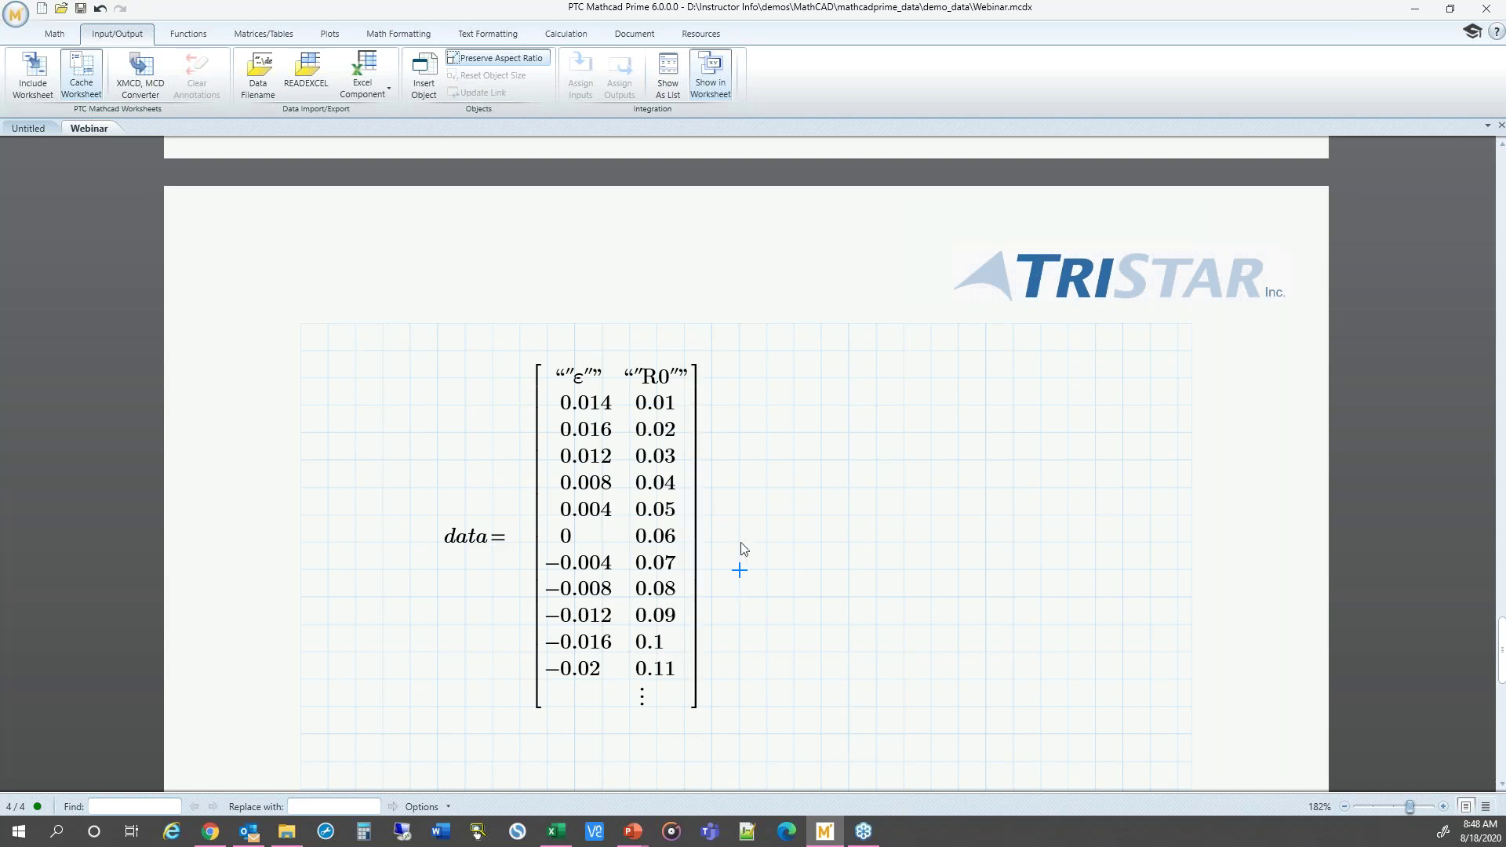
- Insert an Excel component in the empty area below the data matrix
scroll(746, 541, "down", 5)
scroll(751, 558, "down", 2)
left_click(463, 518)
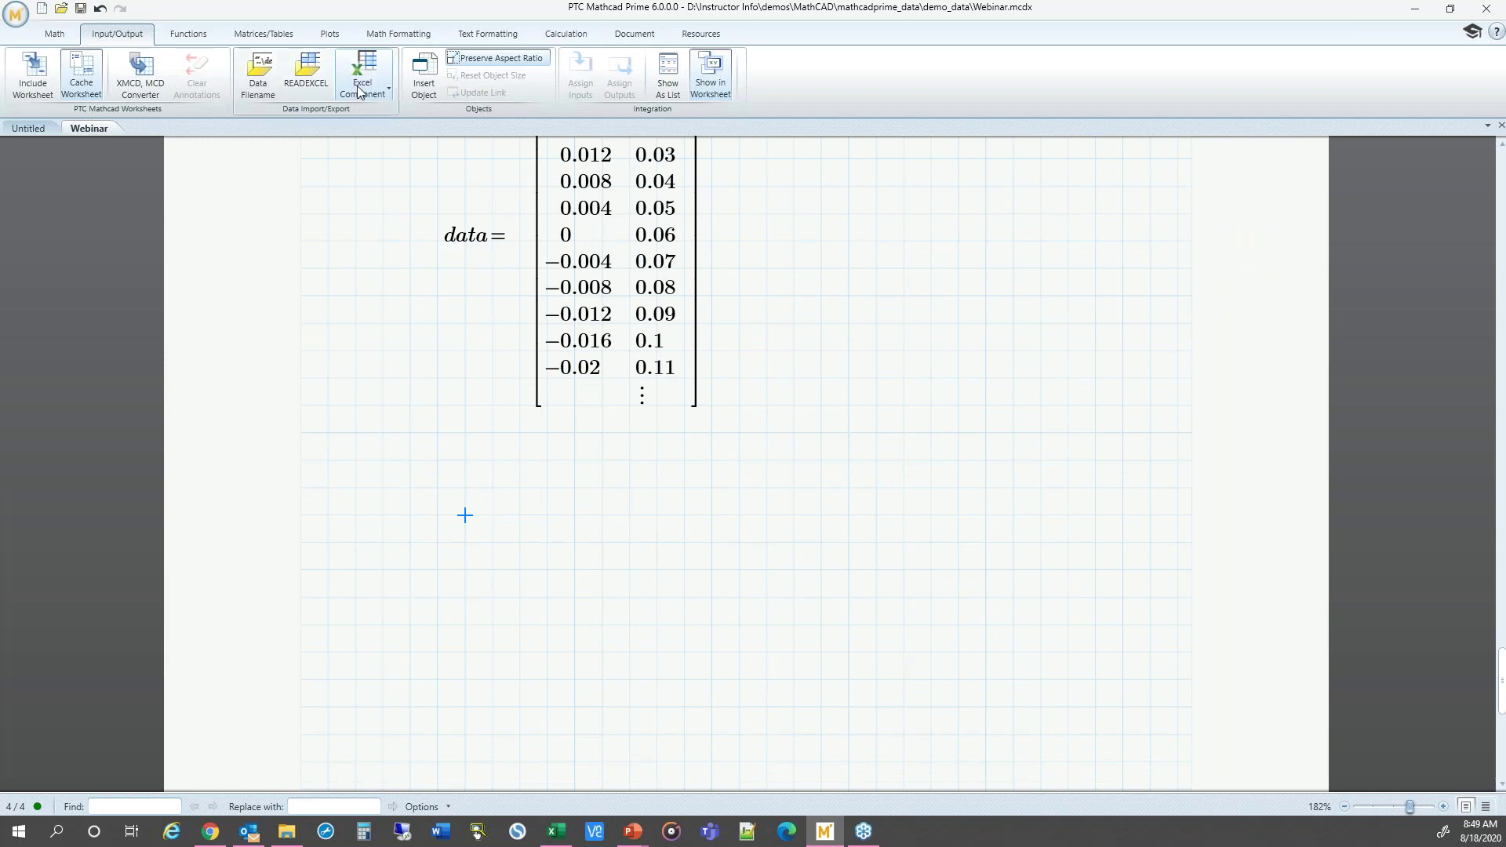
left_click(369, 60)
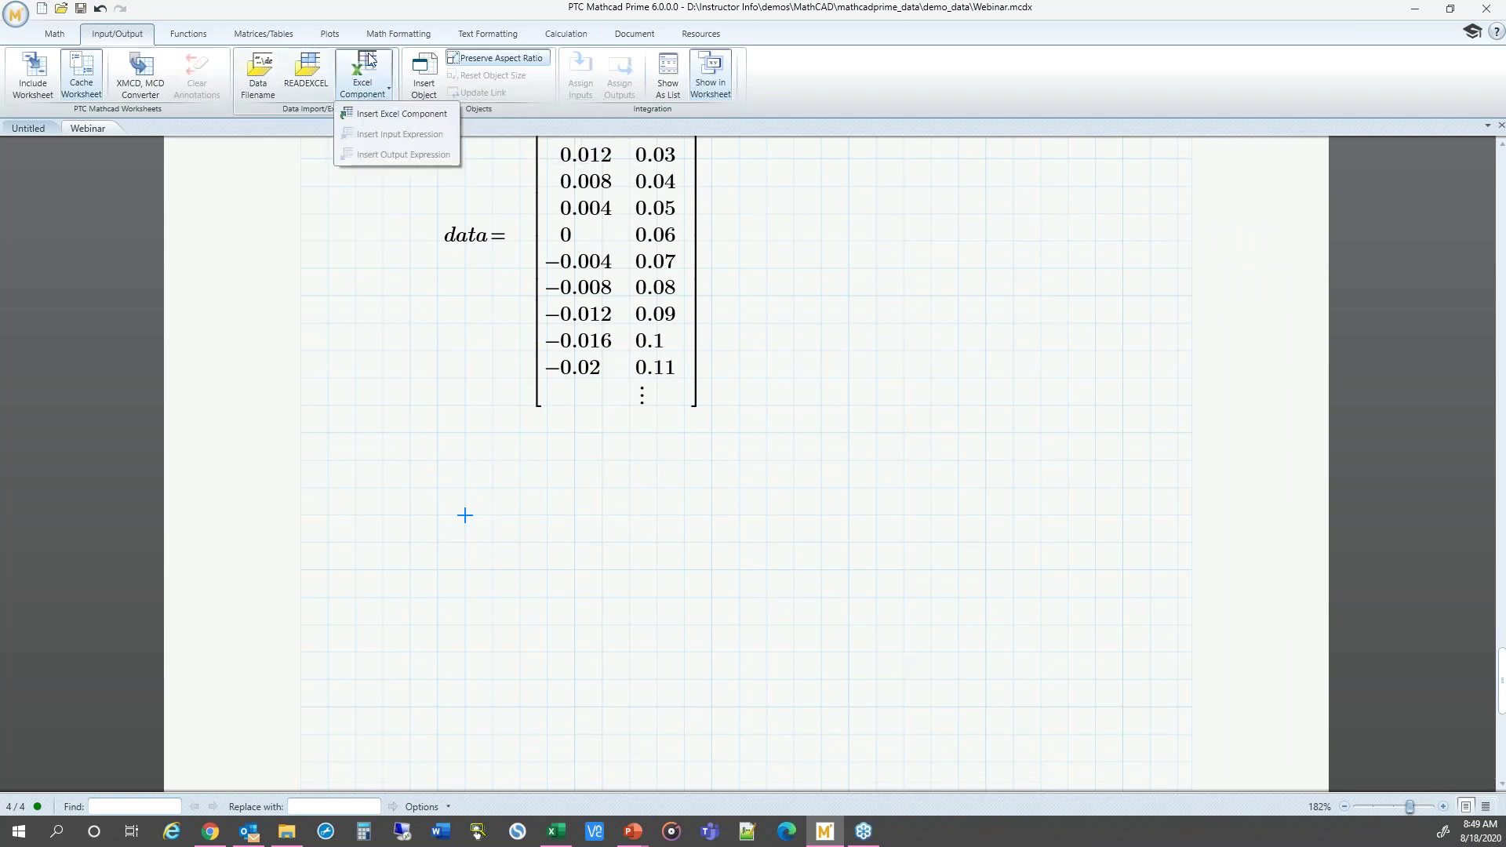
left_click(389, 116)
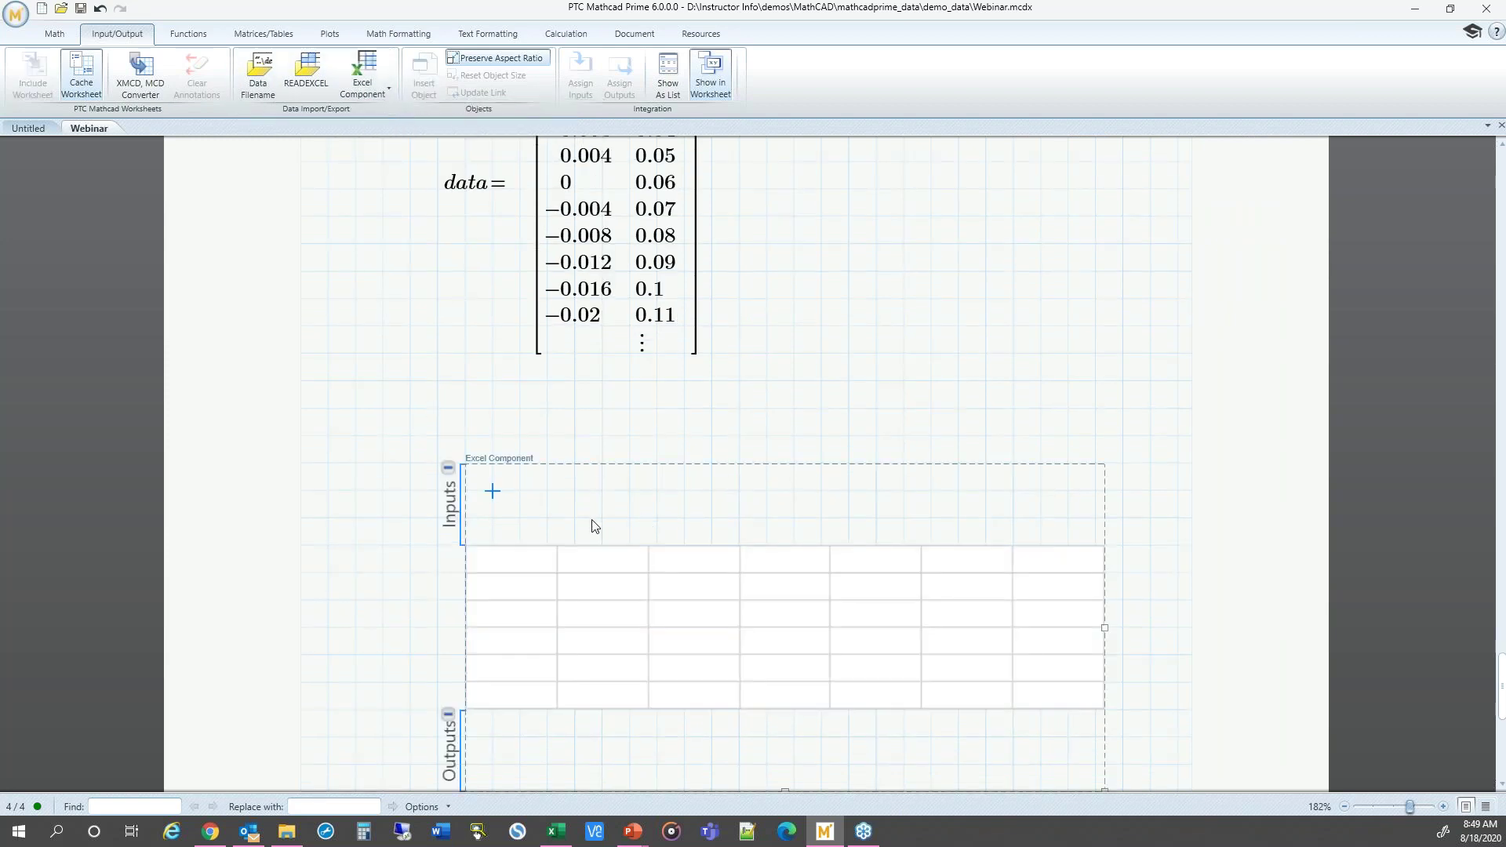
- Open the Excel component's embedded worksheet and enter 1, 2, 3 and 4 in cells A1 to D1
scroll(448, 562, "down", 1)
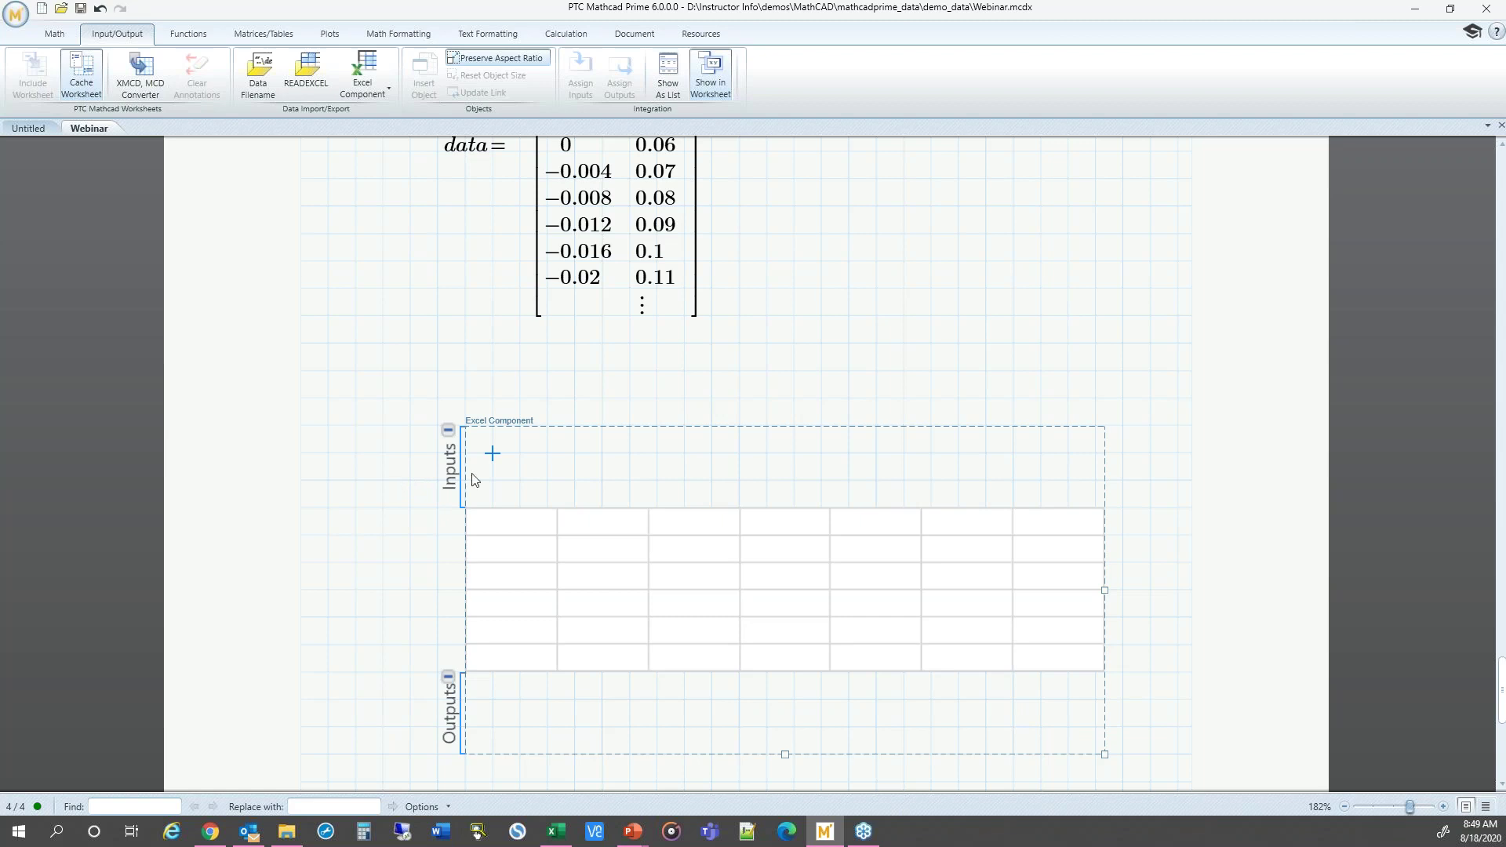
scroll(393, 514, "down", 1)
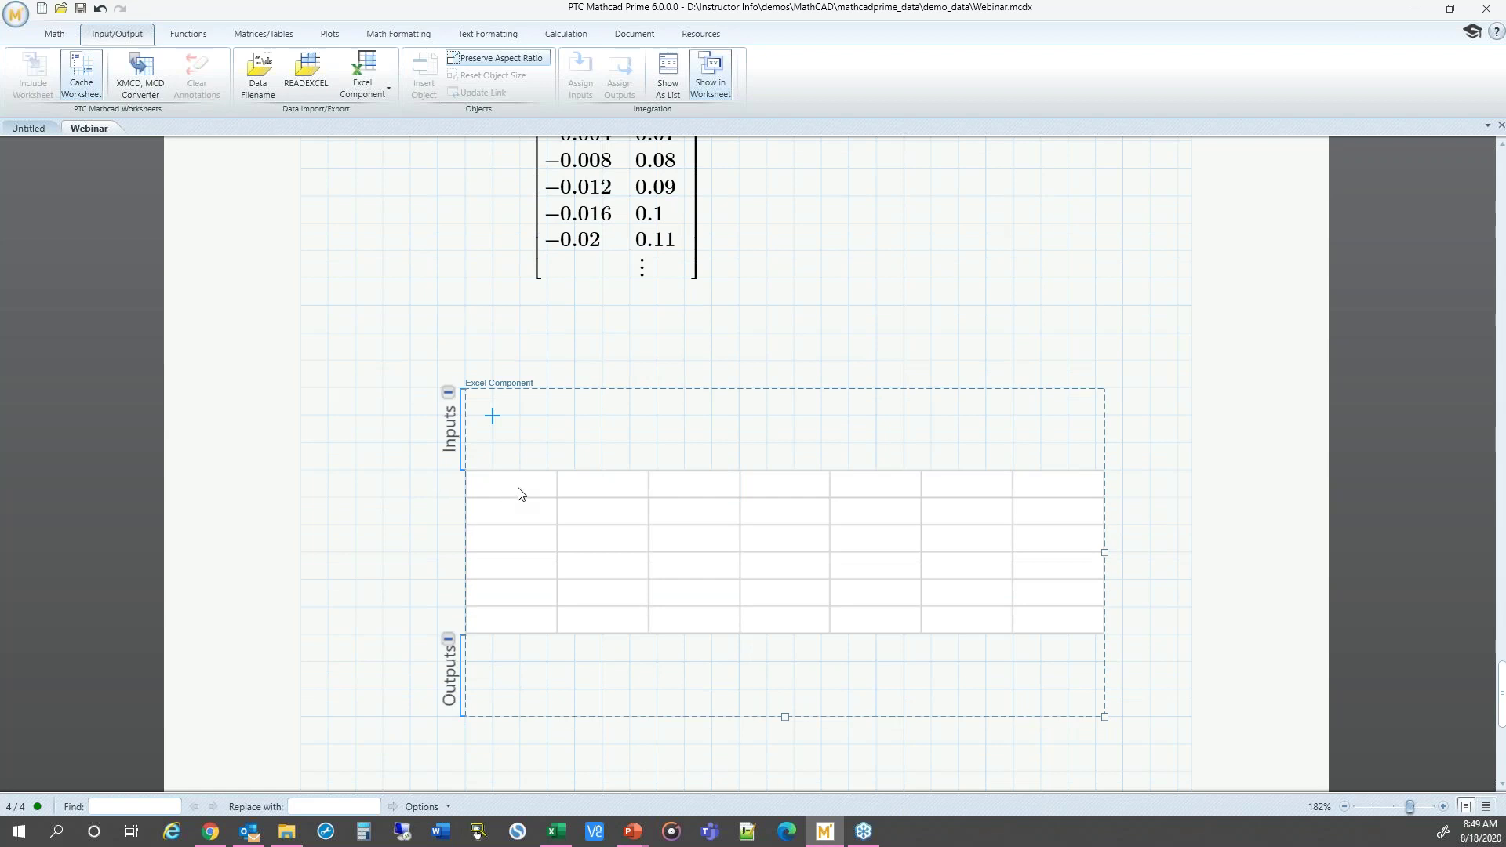
double_click(517, 495)
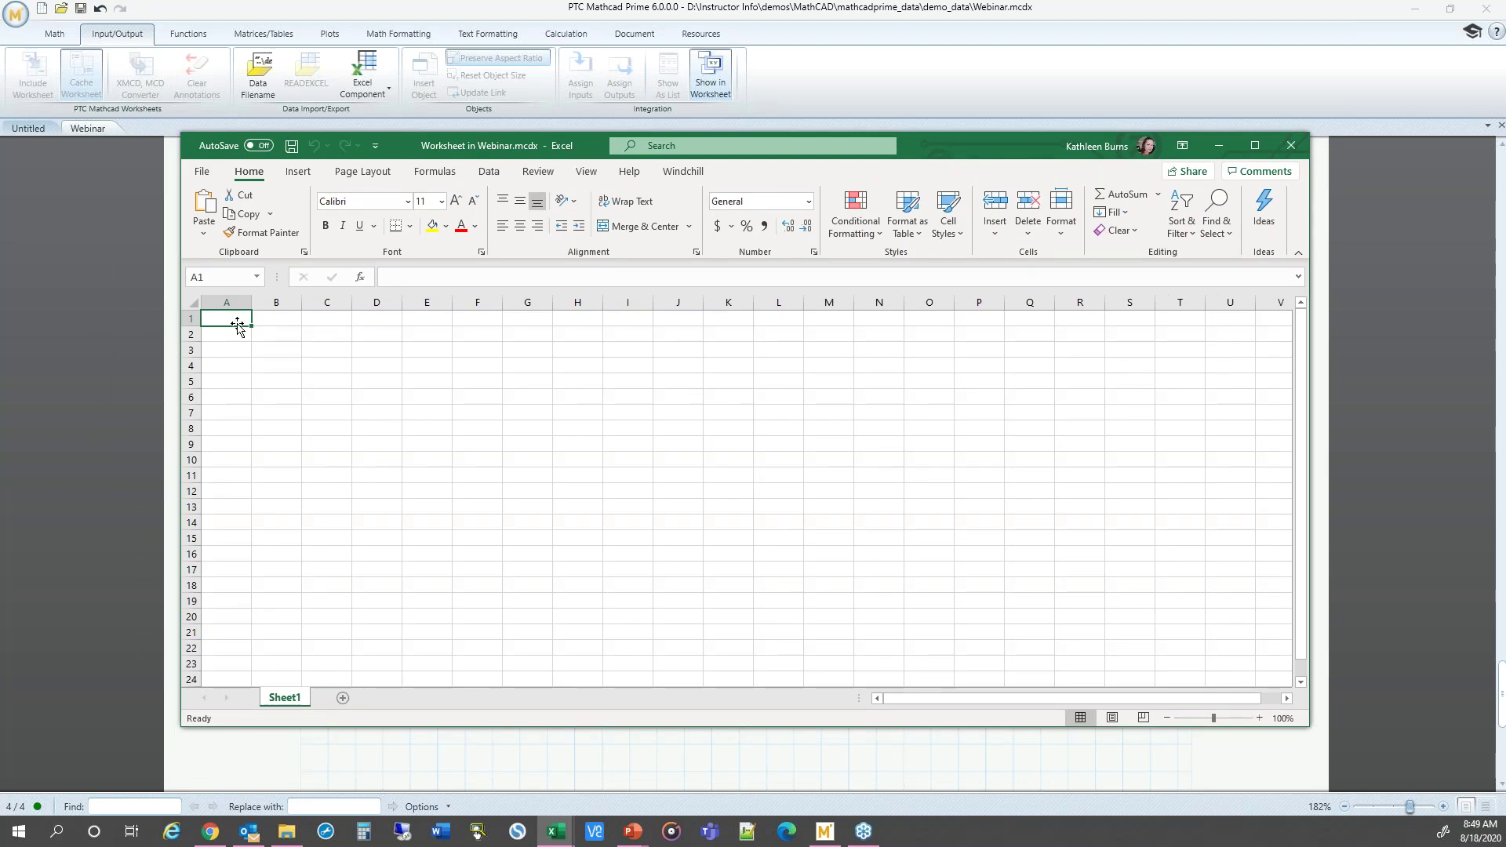
type("1")
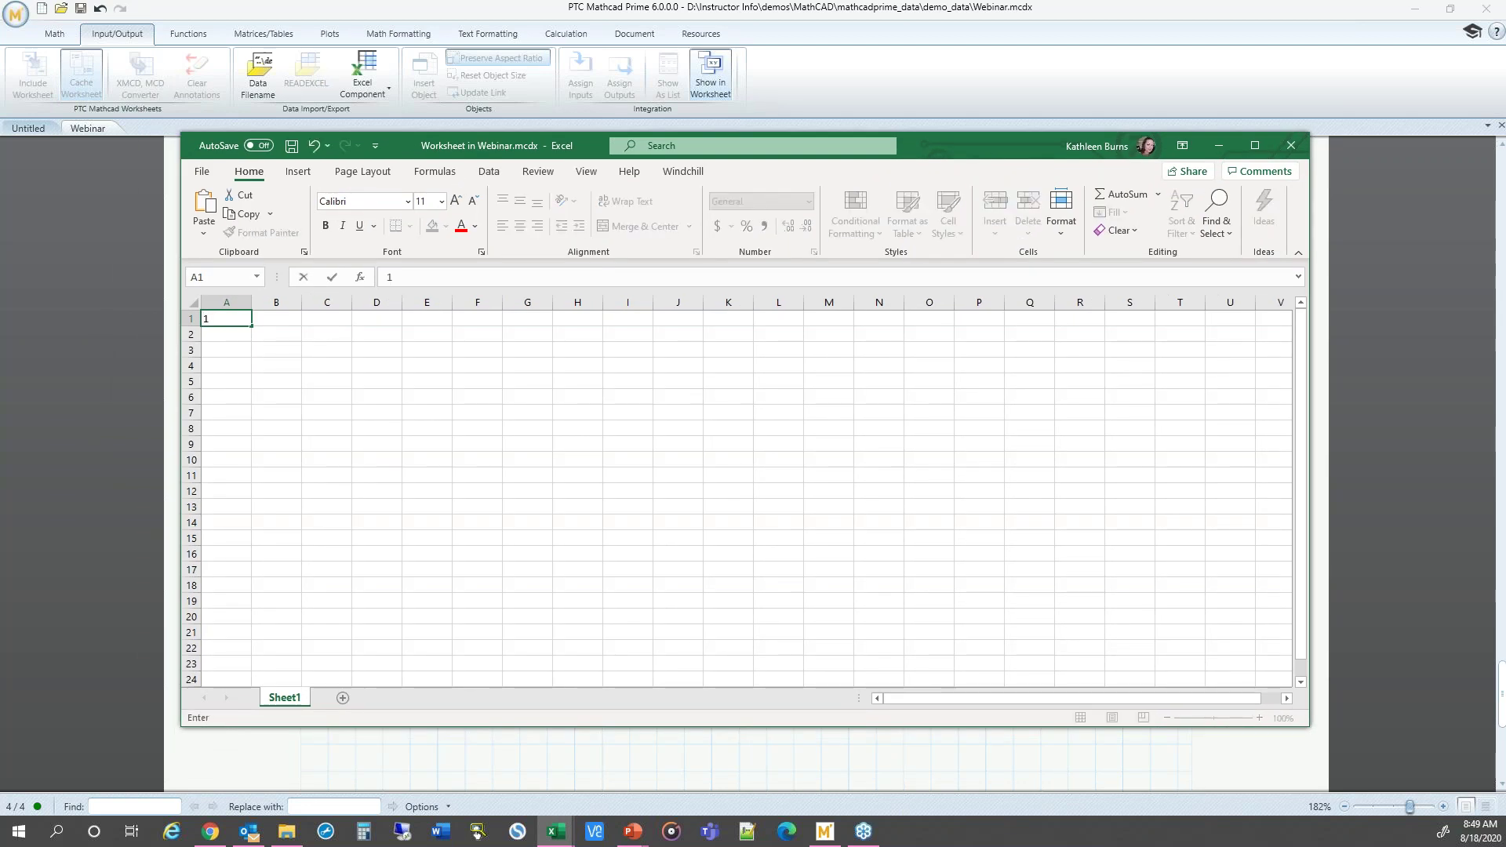
key("Tab")
type("2")
key("Tab")
type("3")
key("Tab")
type("4")
key("Return")
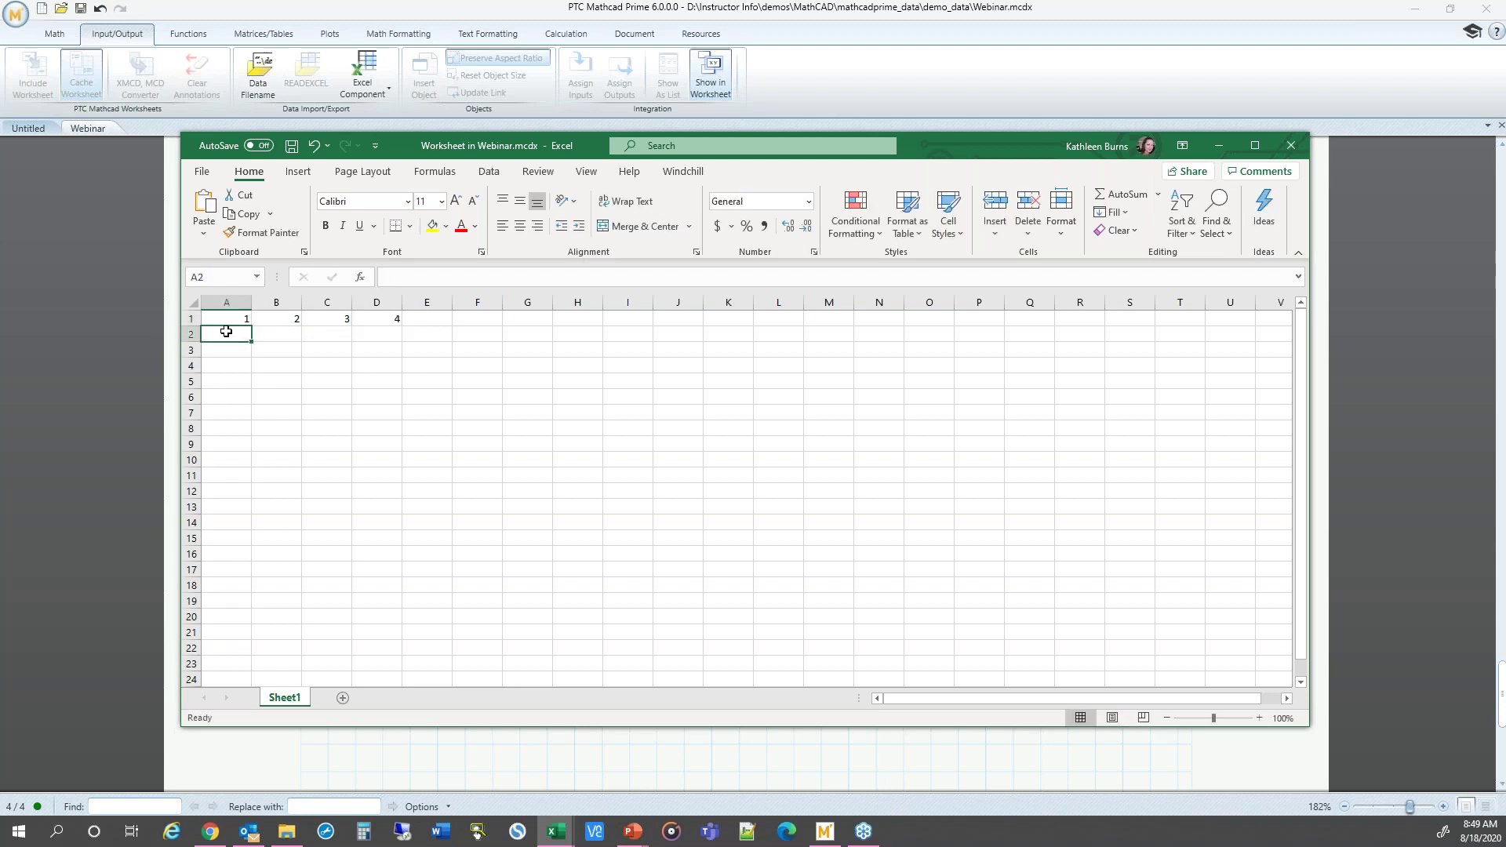
- Enter 5, 6, 7 and 8 in cells A2 to D2 of the embedded worksheet
type("5")
key("Tab")
type("6")
key("Tab")
type("7")
key("Tab")
type("8")
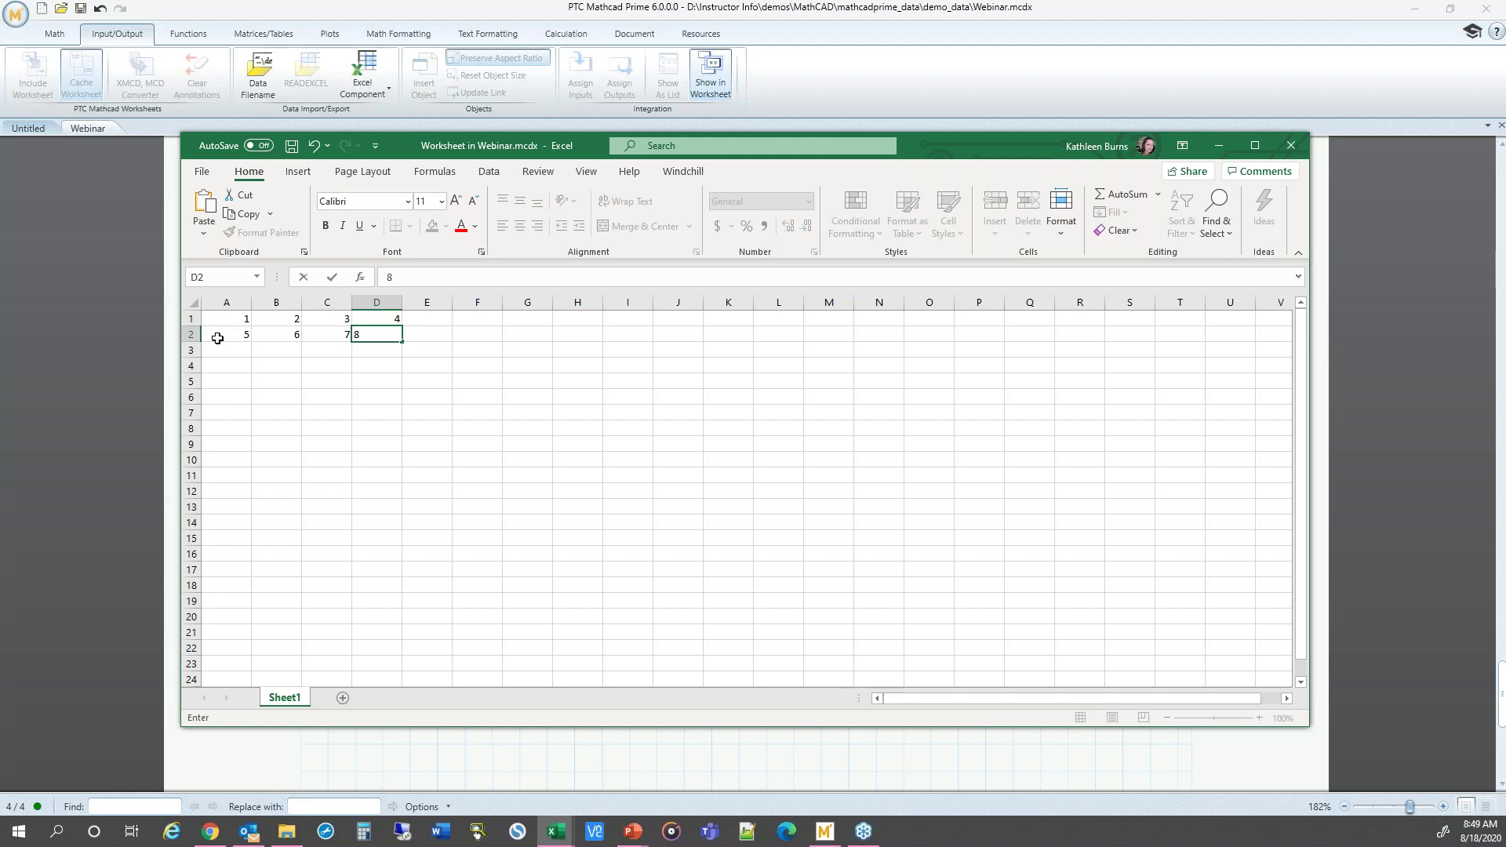
- Enter 9, 8, 7 and 6 in cells A3 to D3 and close the embedded worksheet
key("Return")
type("9")
key("Tab")
type("8")
key("Tab")
type("7")
key("Tab")
type("6")
left_click(318, 508)
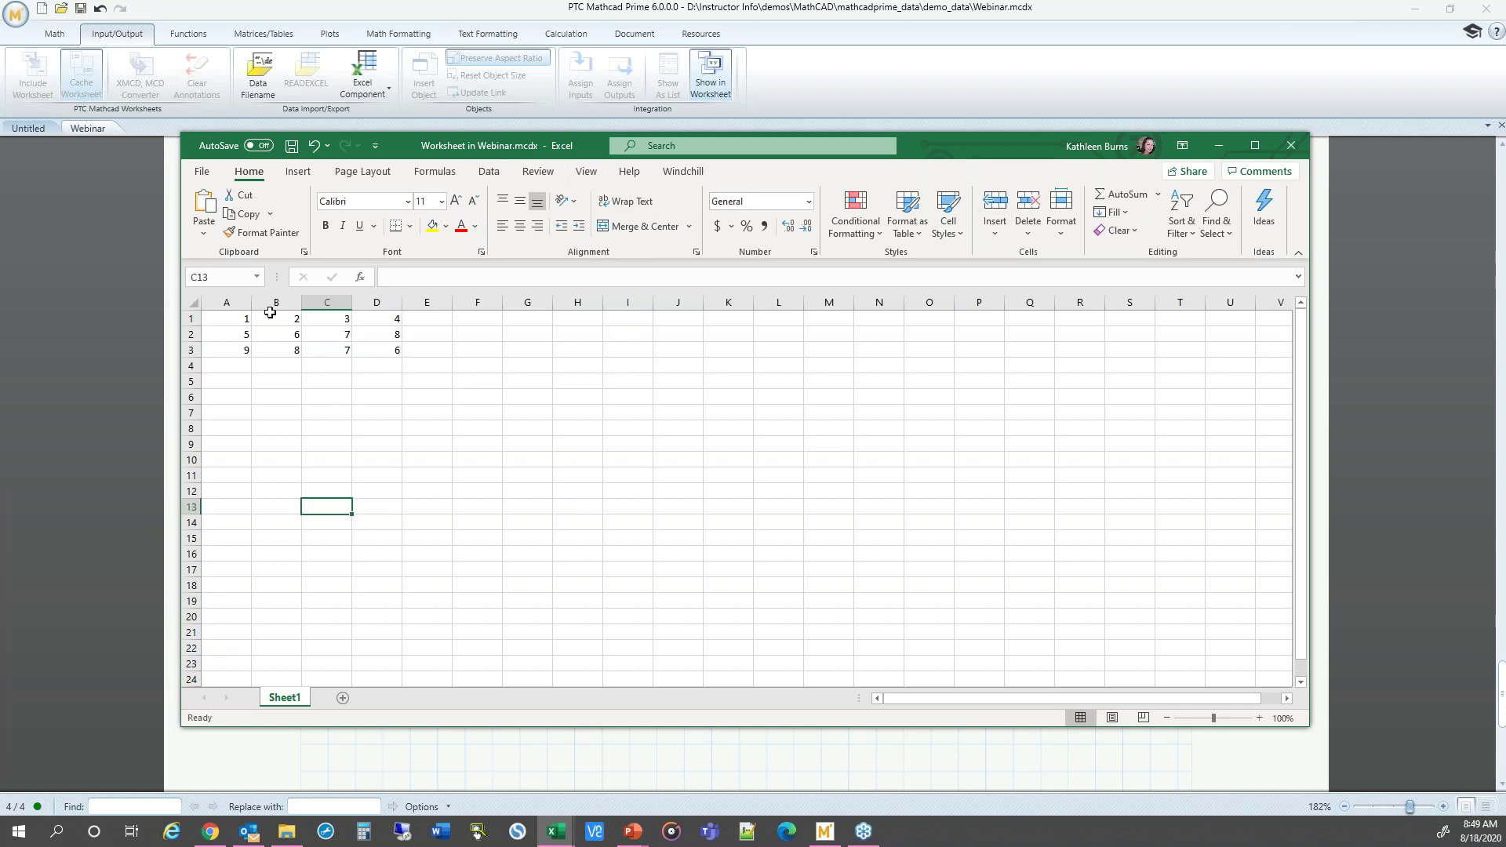
left_click(1292, 146)
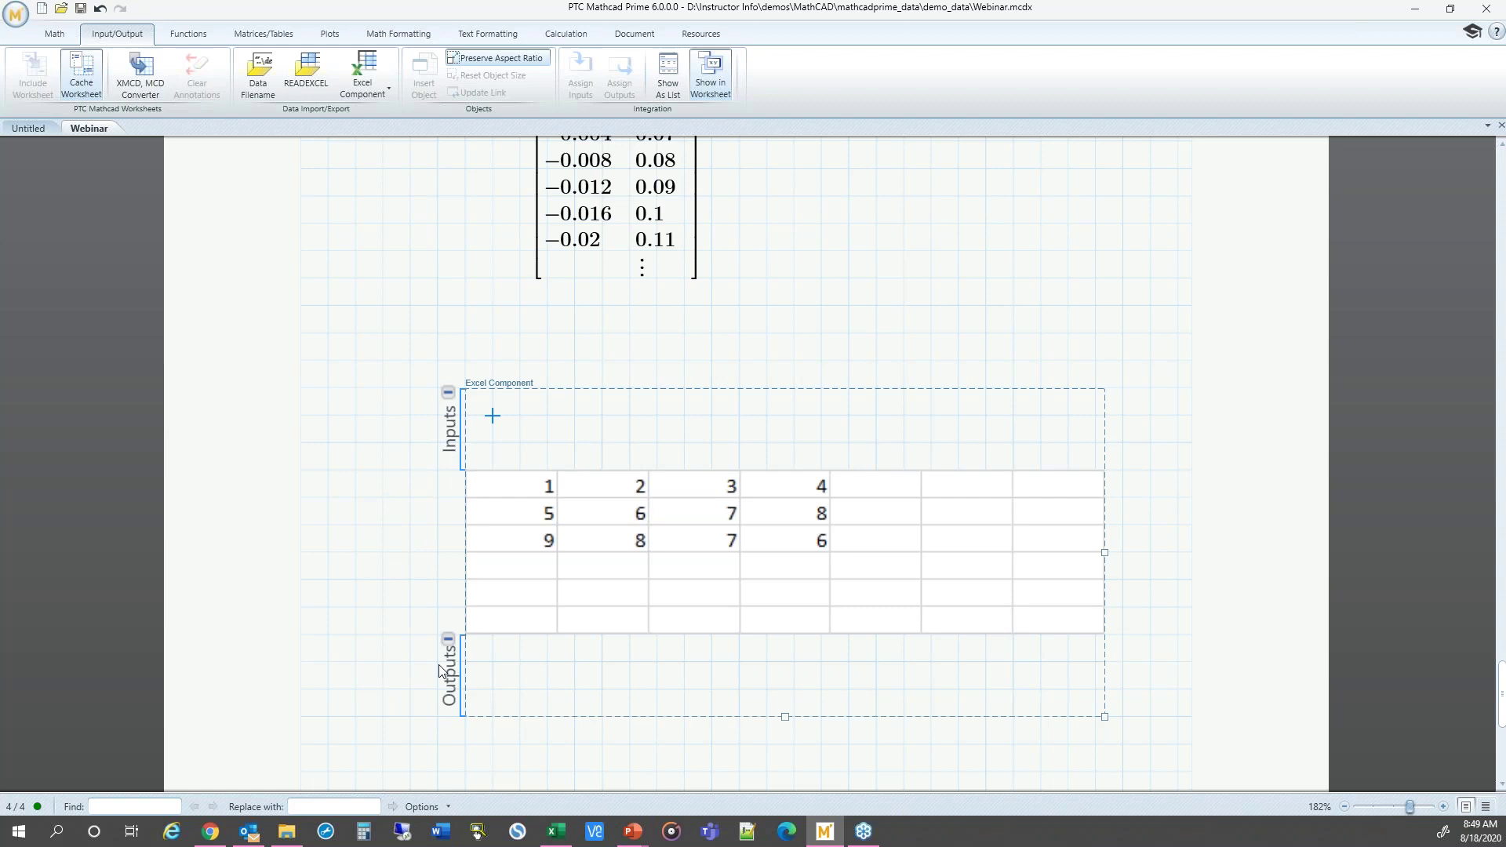
- Reopen the Excel component's embedded worksheet to view it, close it, and deselect the component
double_click(714, 539)
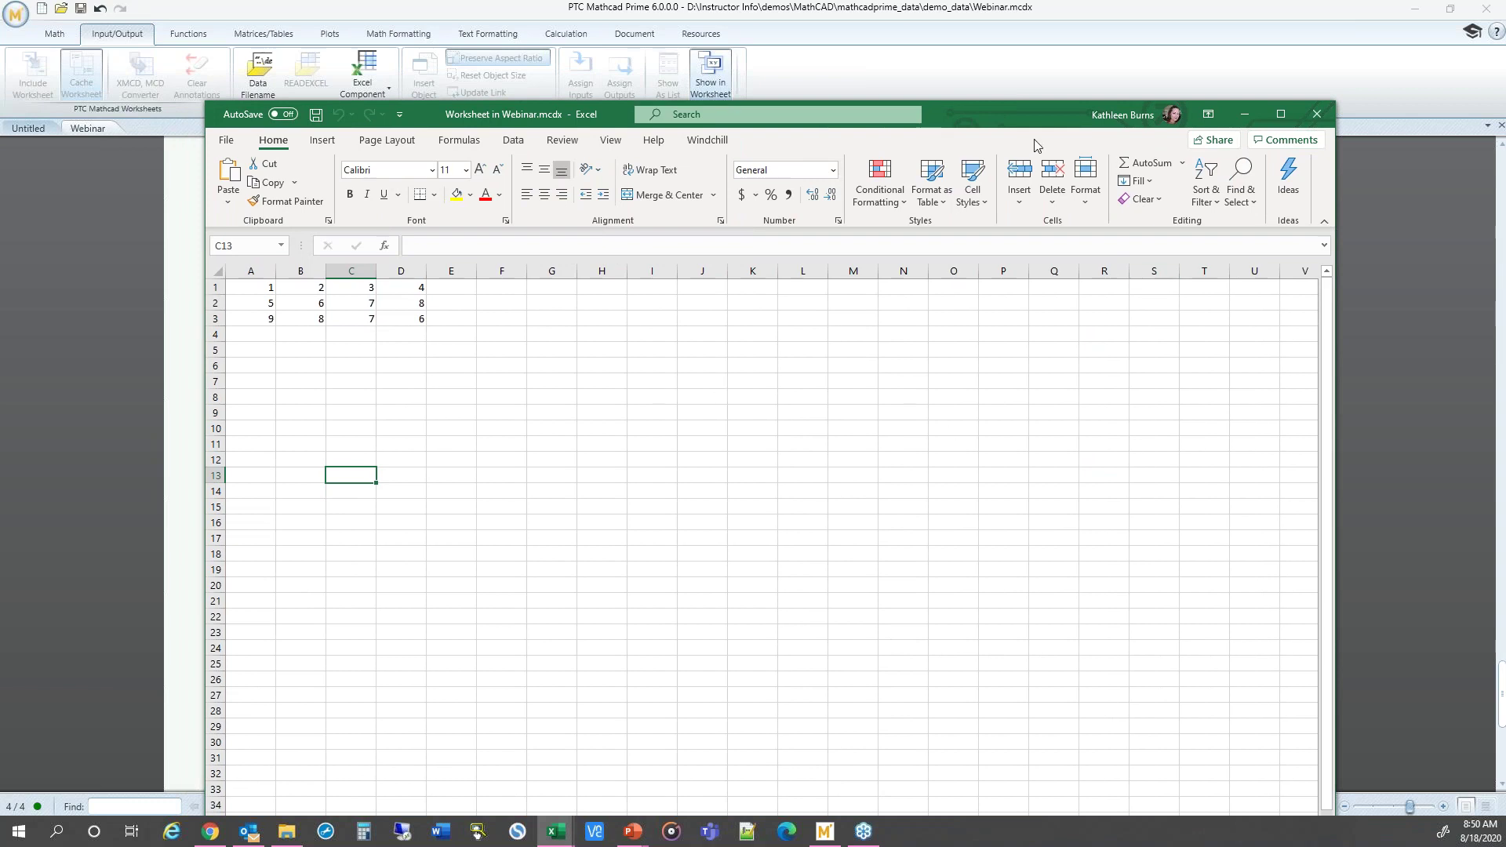
left_click(1315, 117)
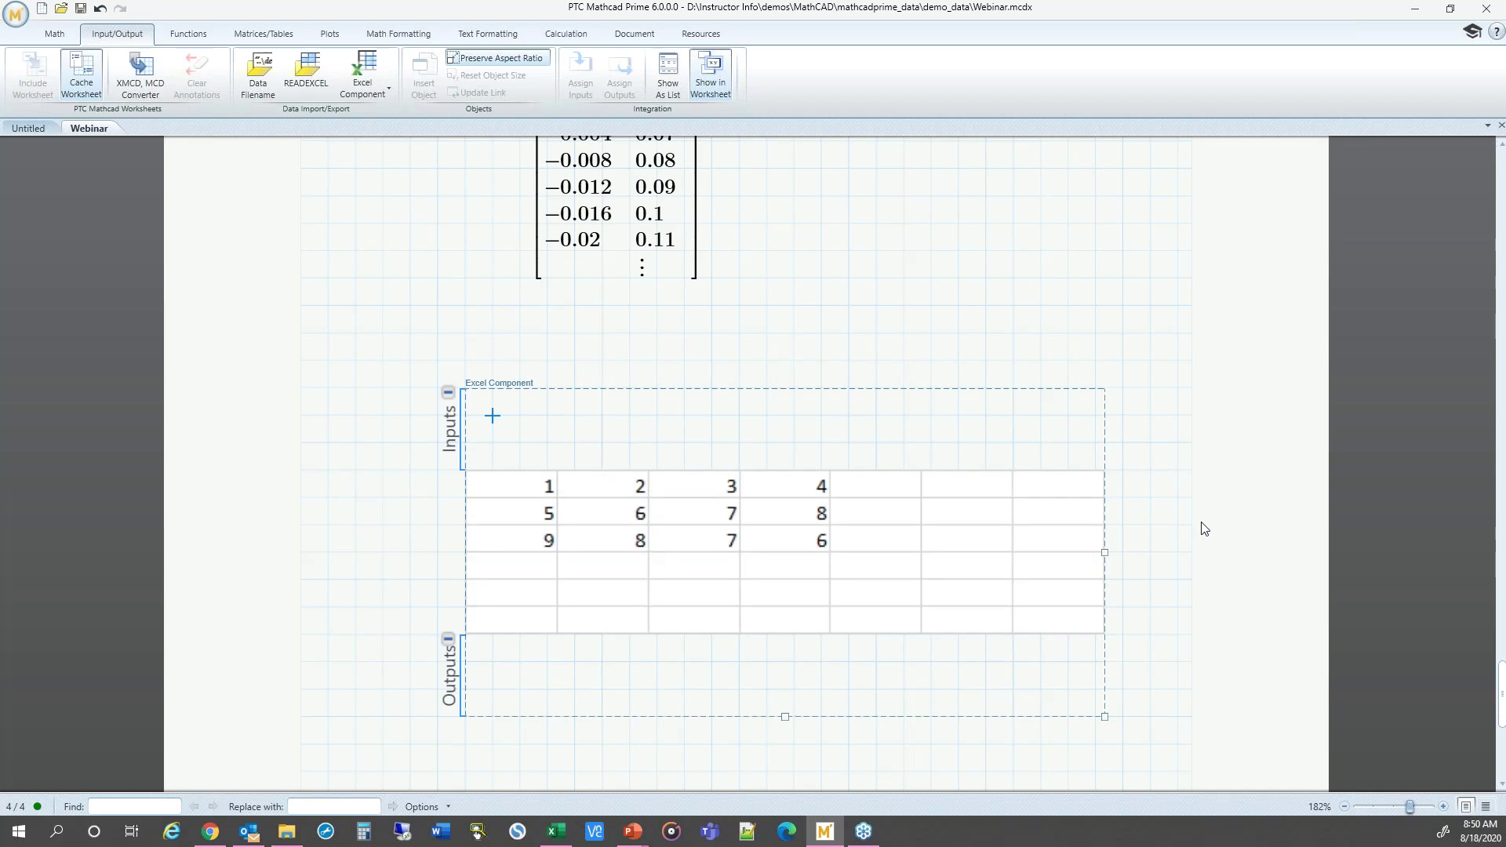
scroll(863, 628, "down", 3)
left_click(683, 628)
scroll(447, 628, "down", 2)
left_click(437, 585)
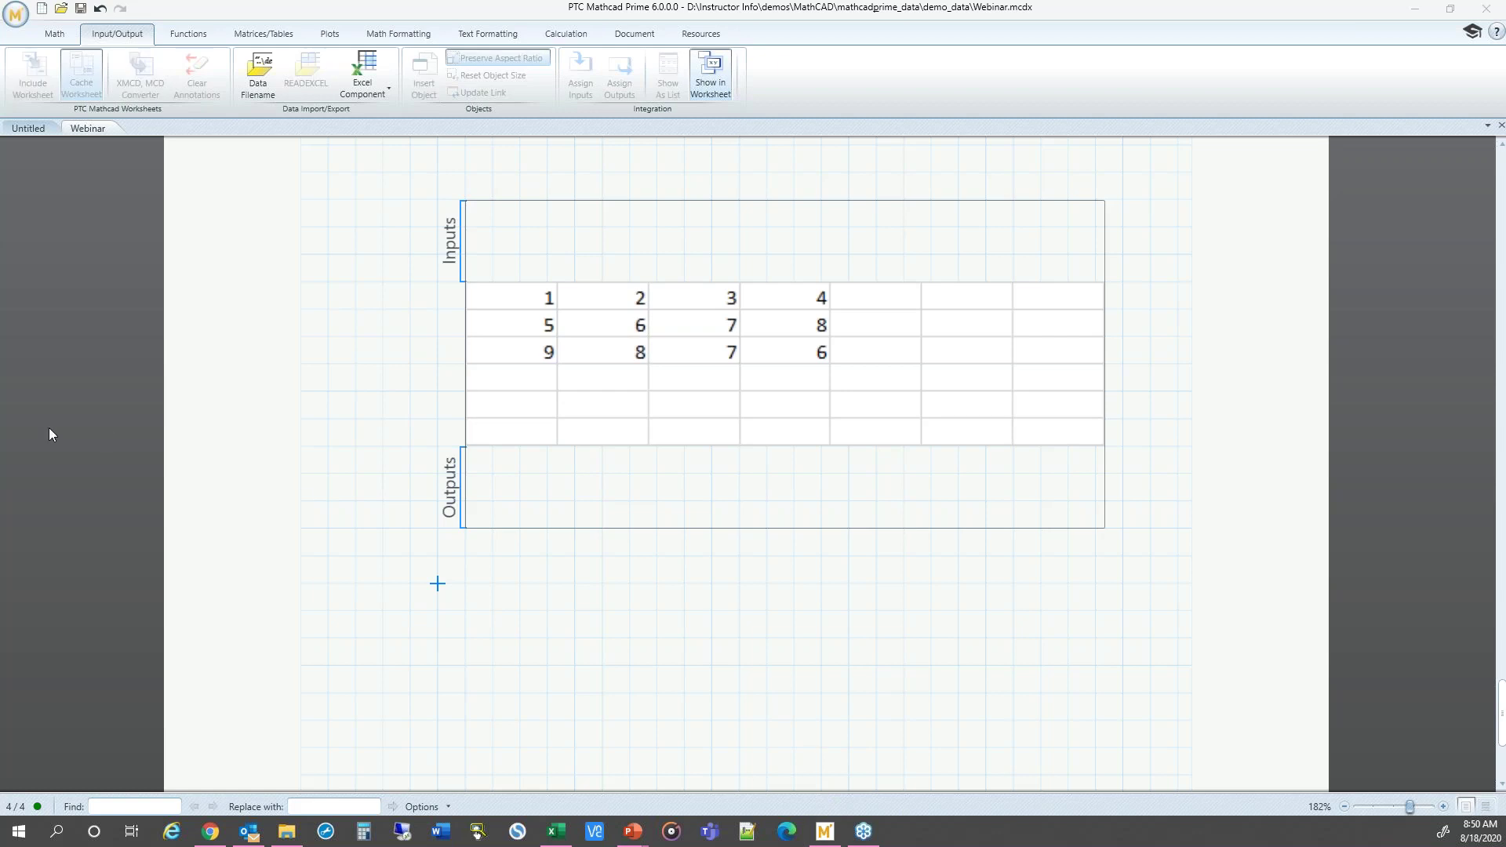
- Switch to the PowerPoint Integrations slide and open its link to PTC support article CS201396 in the browser
key("alt+Tab")
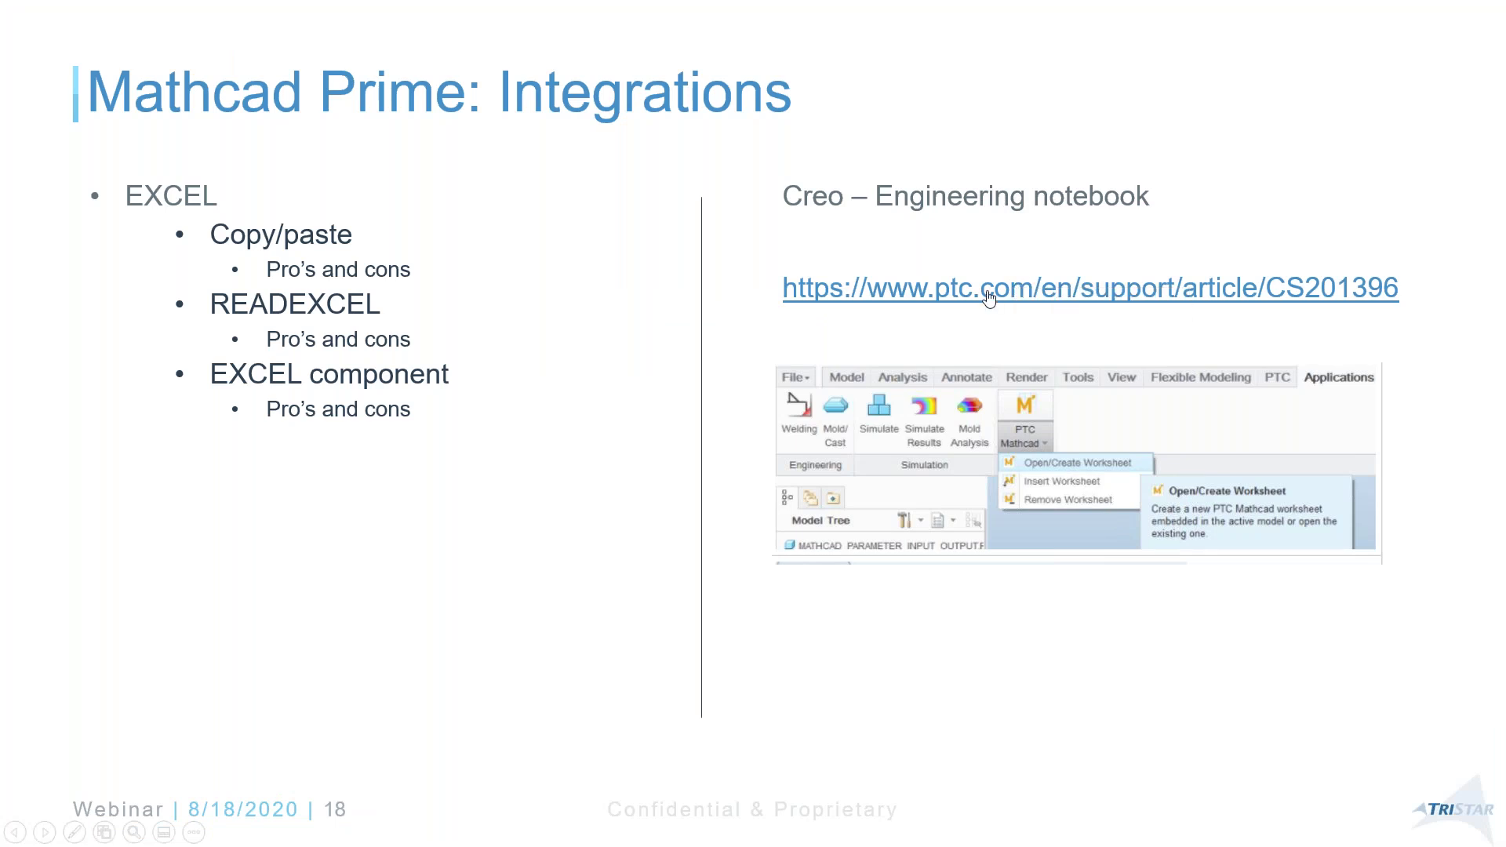
left_click(1084, 289)
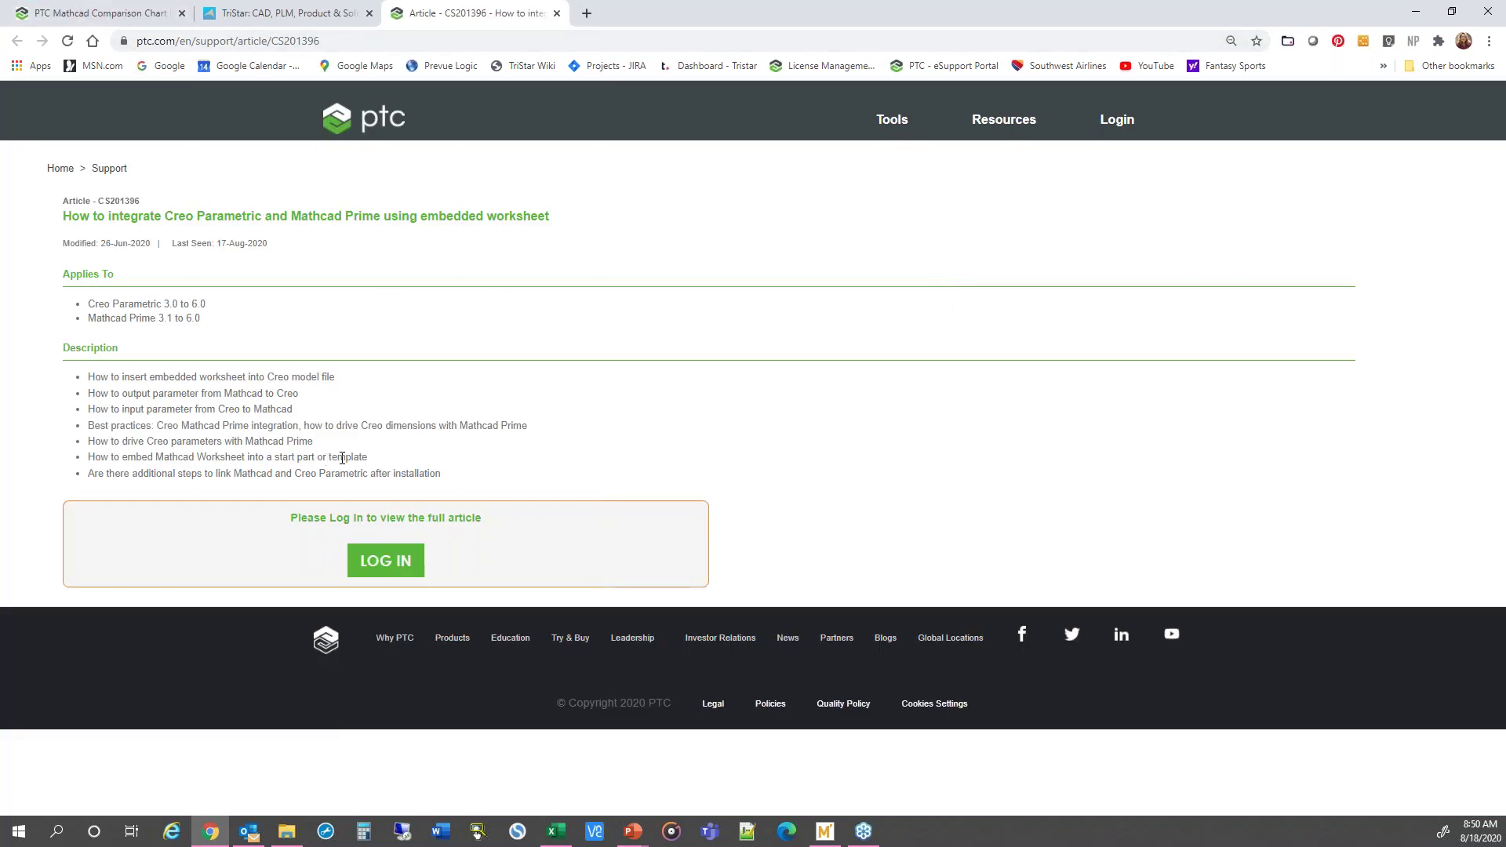
- Log in to the PTC eSupport portal with the prefilled credentials to open the full article CS201396
left_click(417, 560)
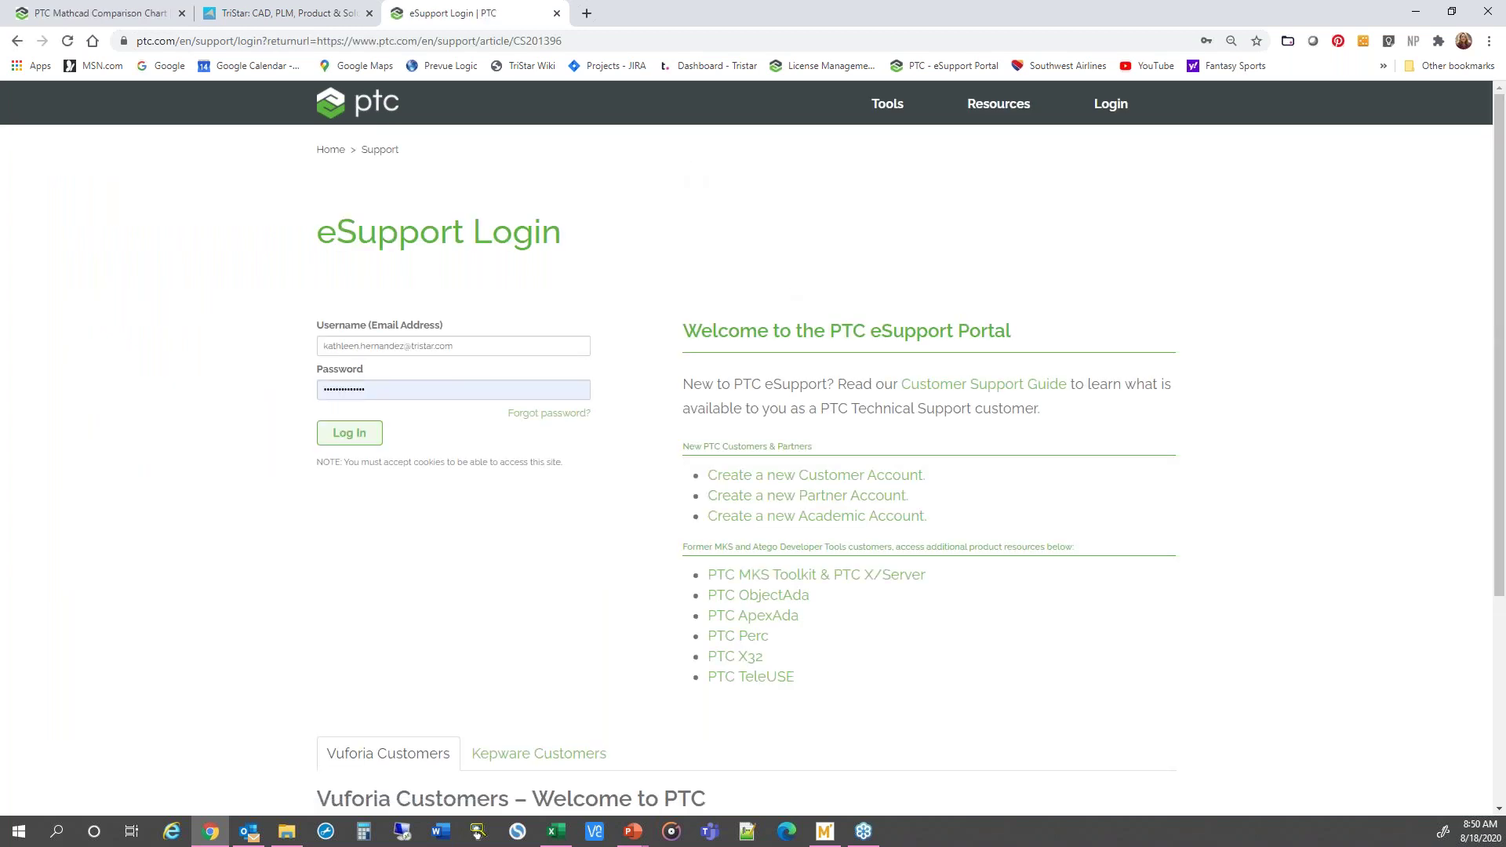
left_click(350, 432)
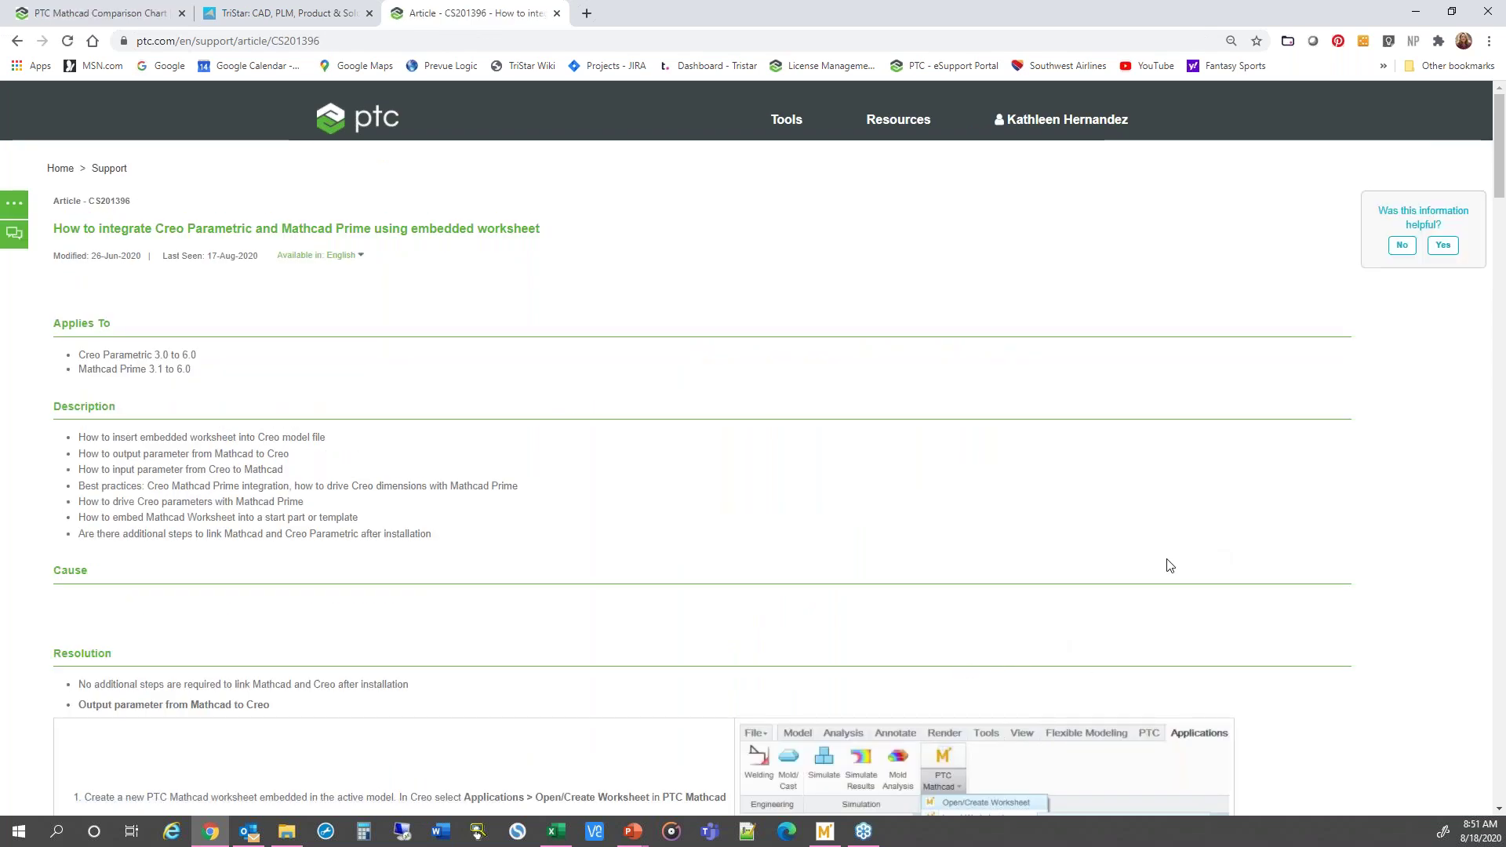
- Examine the article's Resolution section on outputting parameters from Mathcad to Creo, from creating the embedded worksheet to assigning outputs and writing relations
scroll(1167, 562, "down", 5)
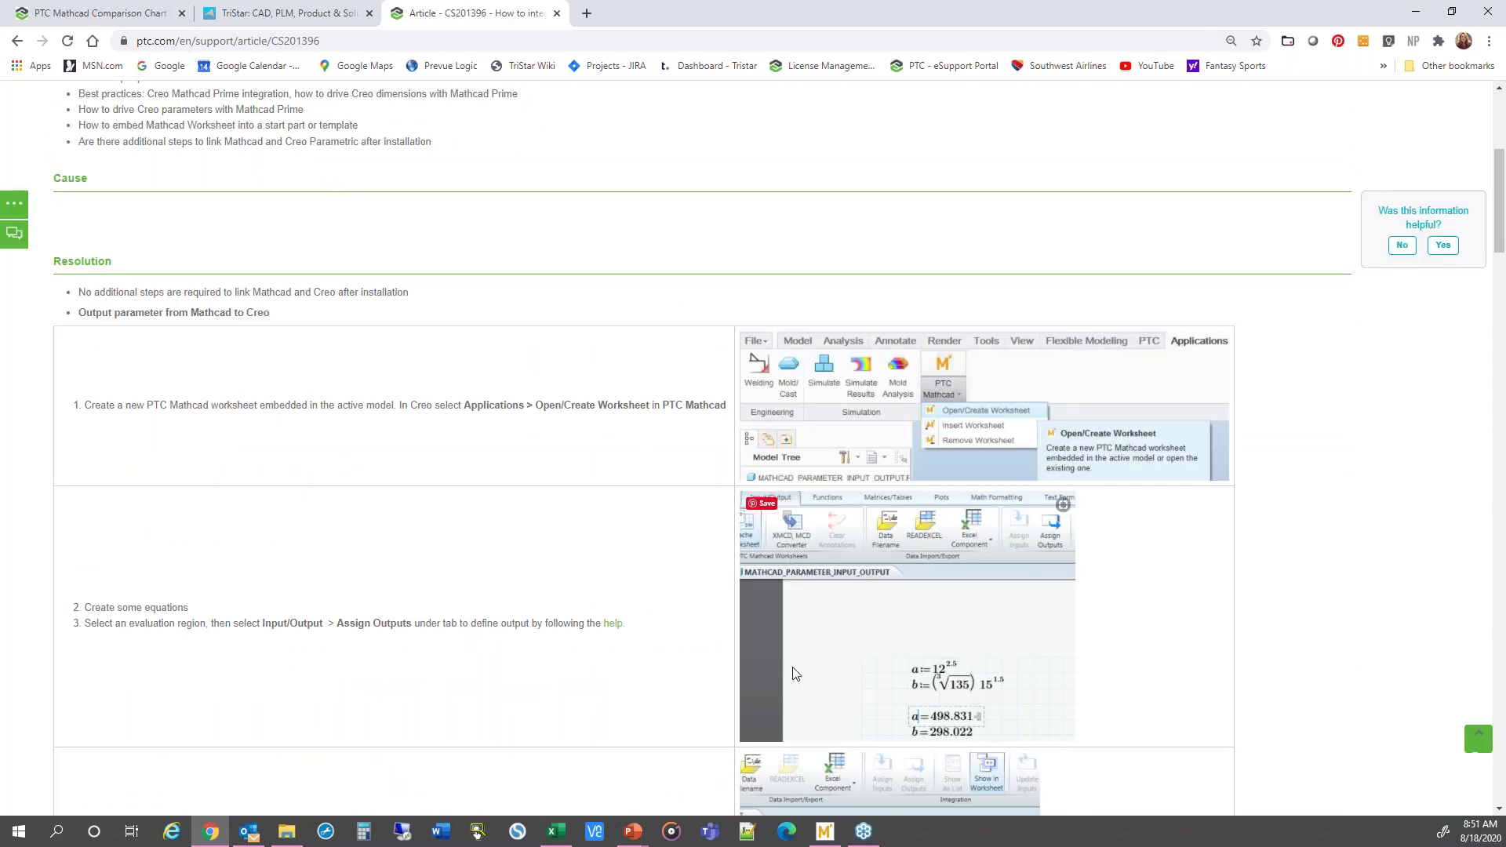
scroll(970, 658, "down", 2)
scroll(970, 659, "down", 10)
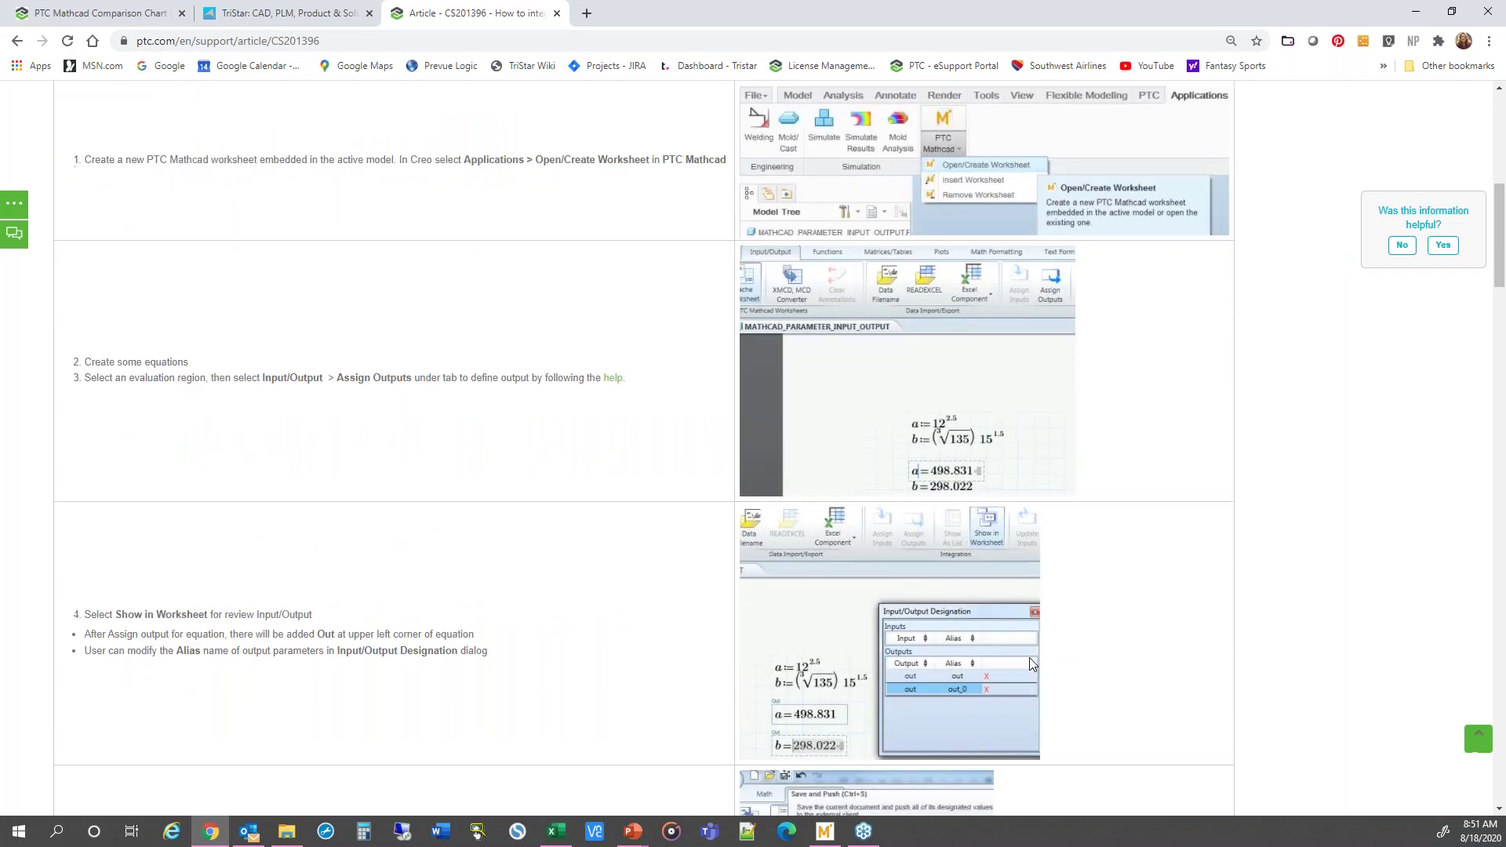
scroll(887, 718, "down", 5)
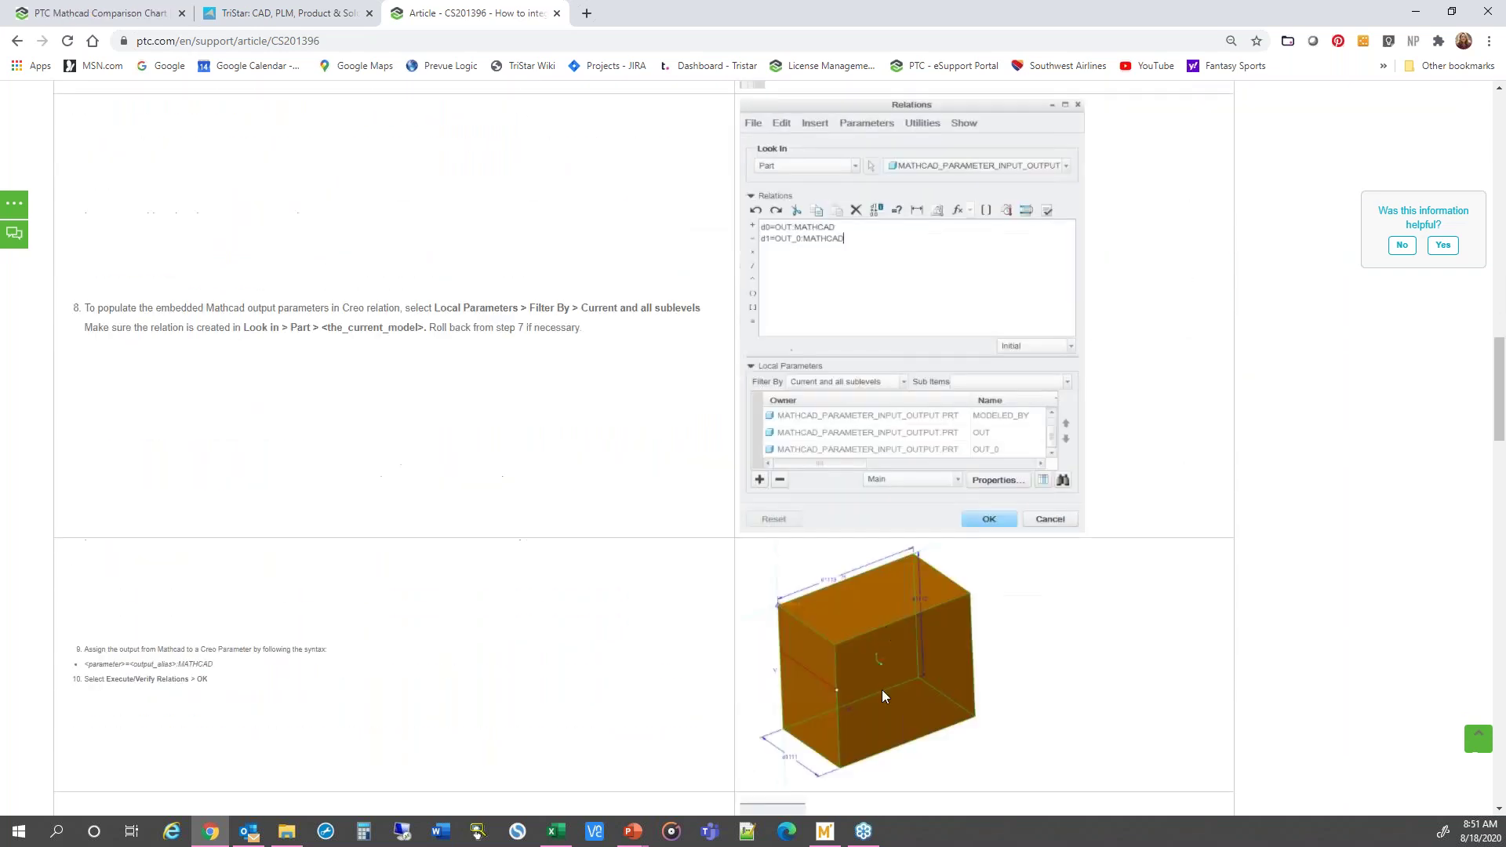
scroll(938, 689, "up", 15)
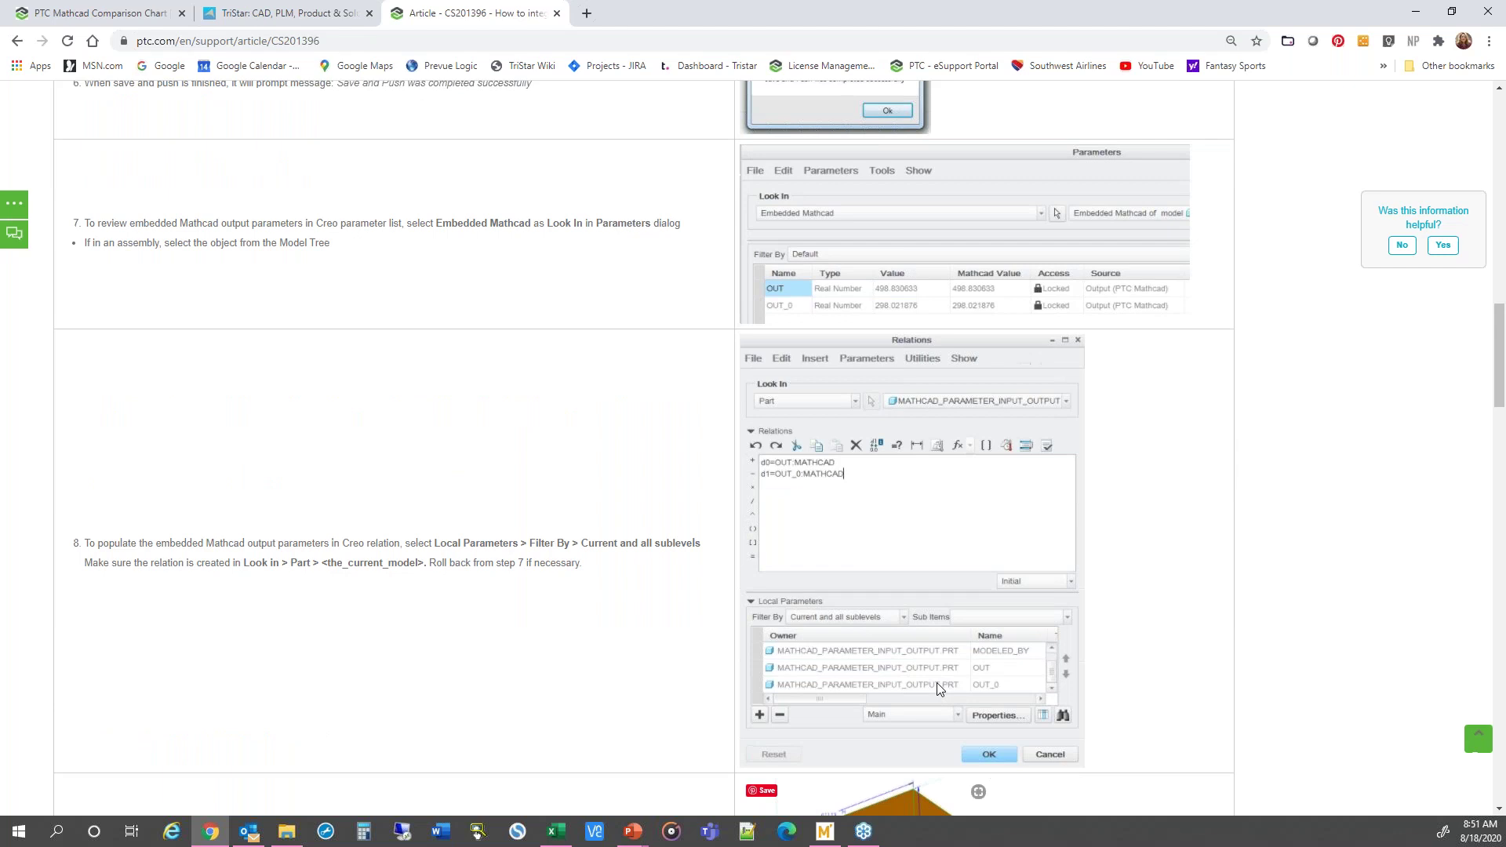
scroll(938, 688, "up", 2)
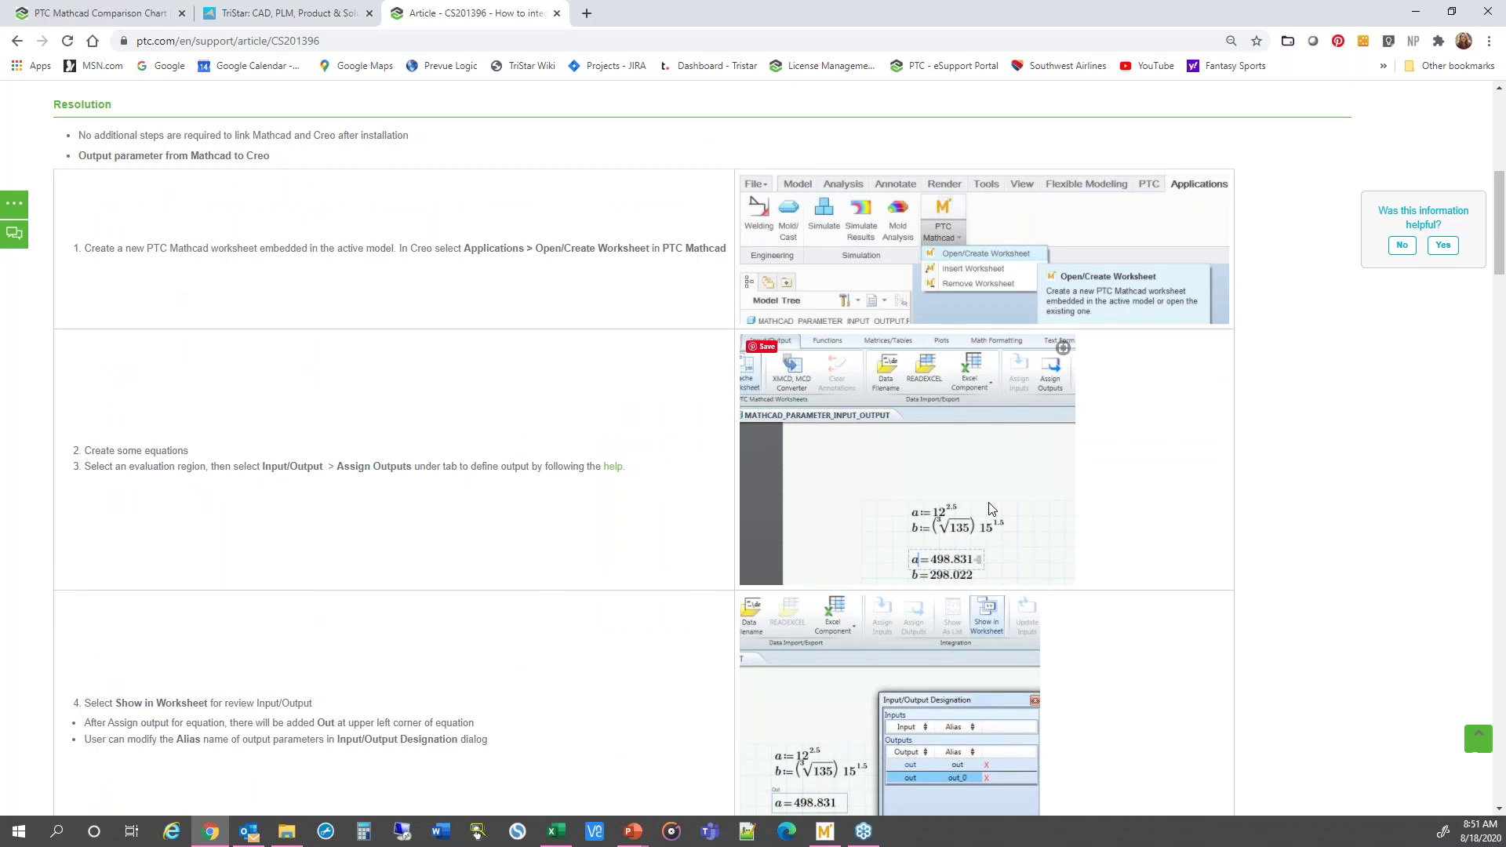
scroll(1076, 587, "down", 3)
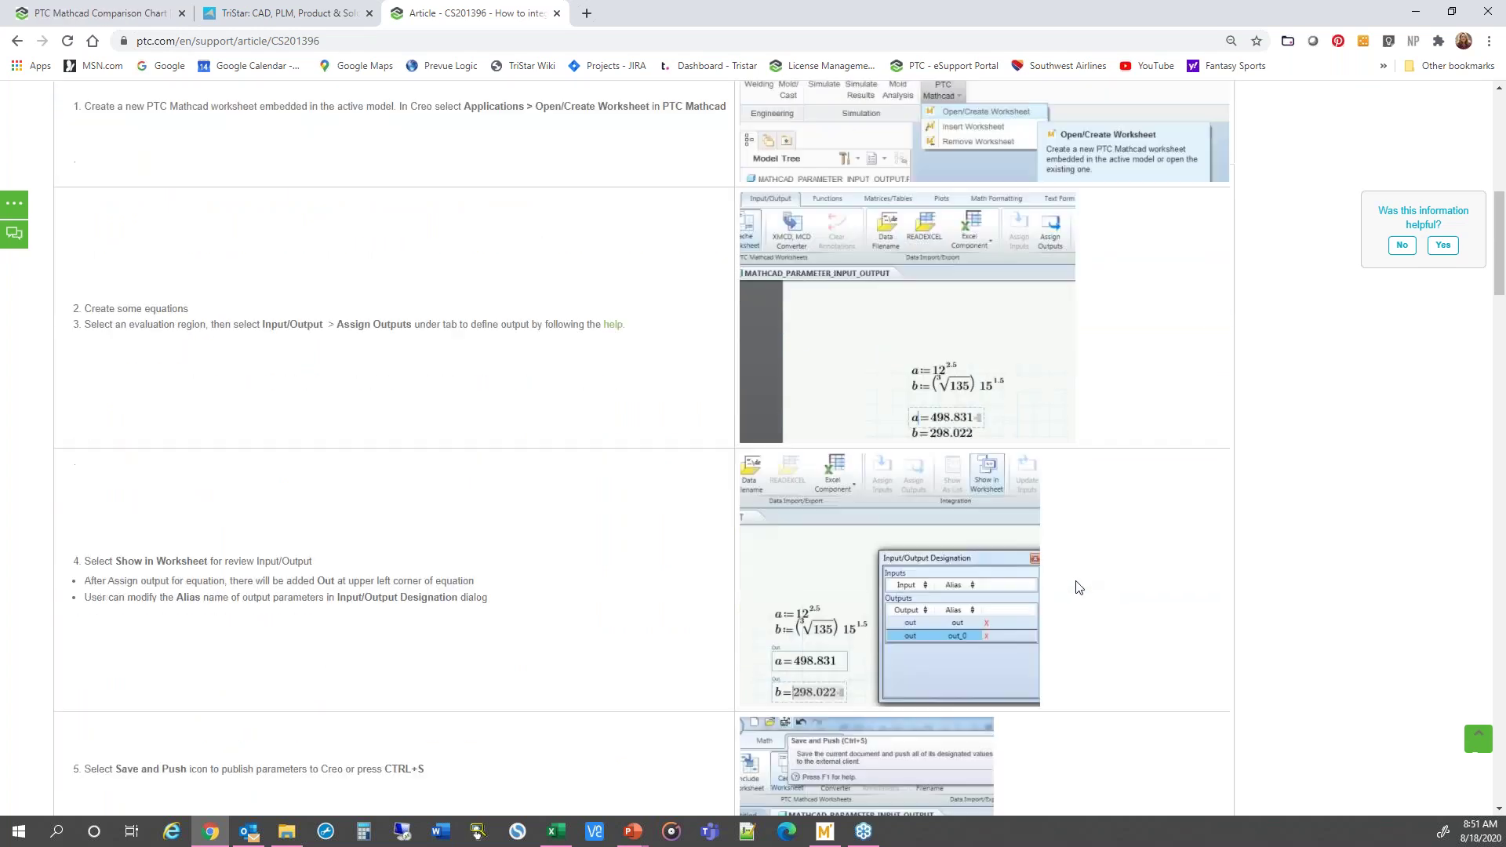
scroll(1082, 580, "down", 1)
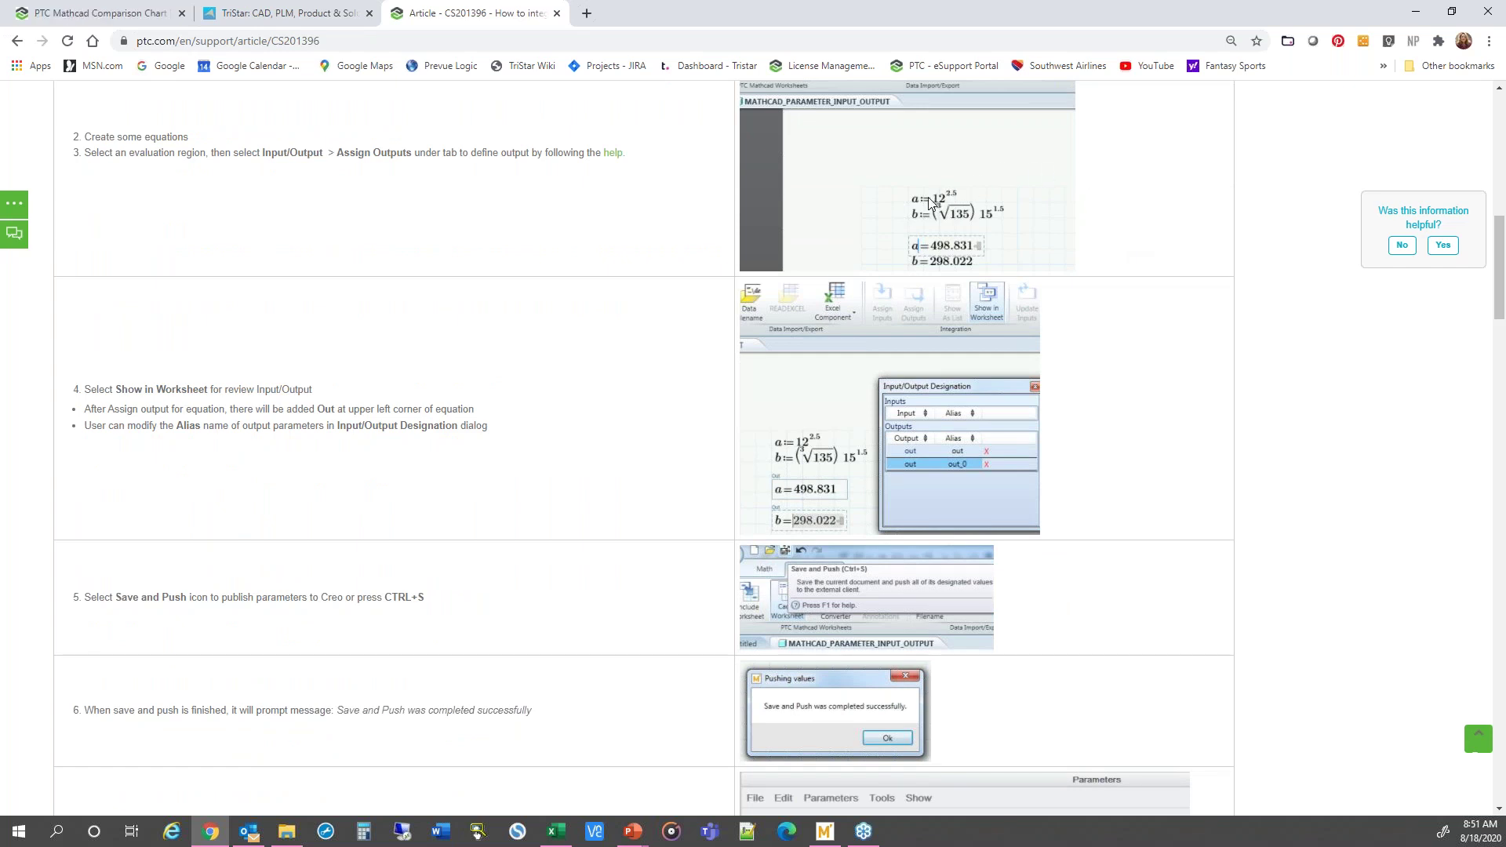
left_click(477, 832)
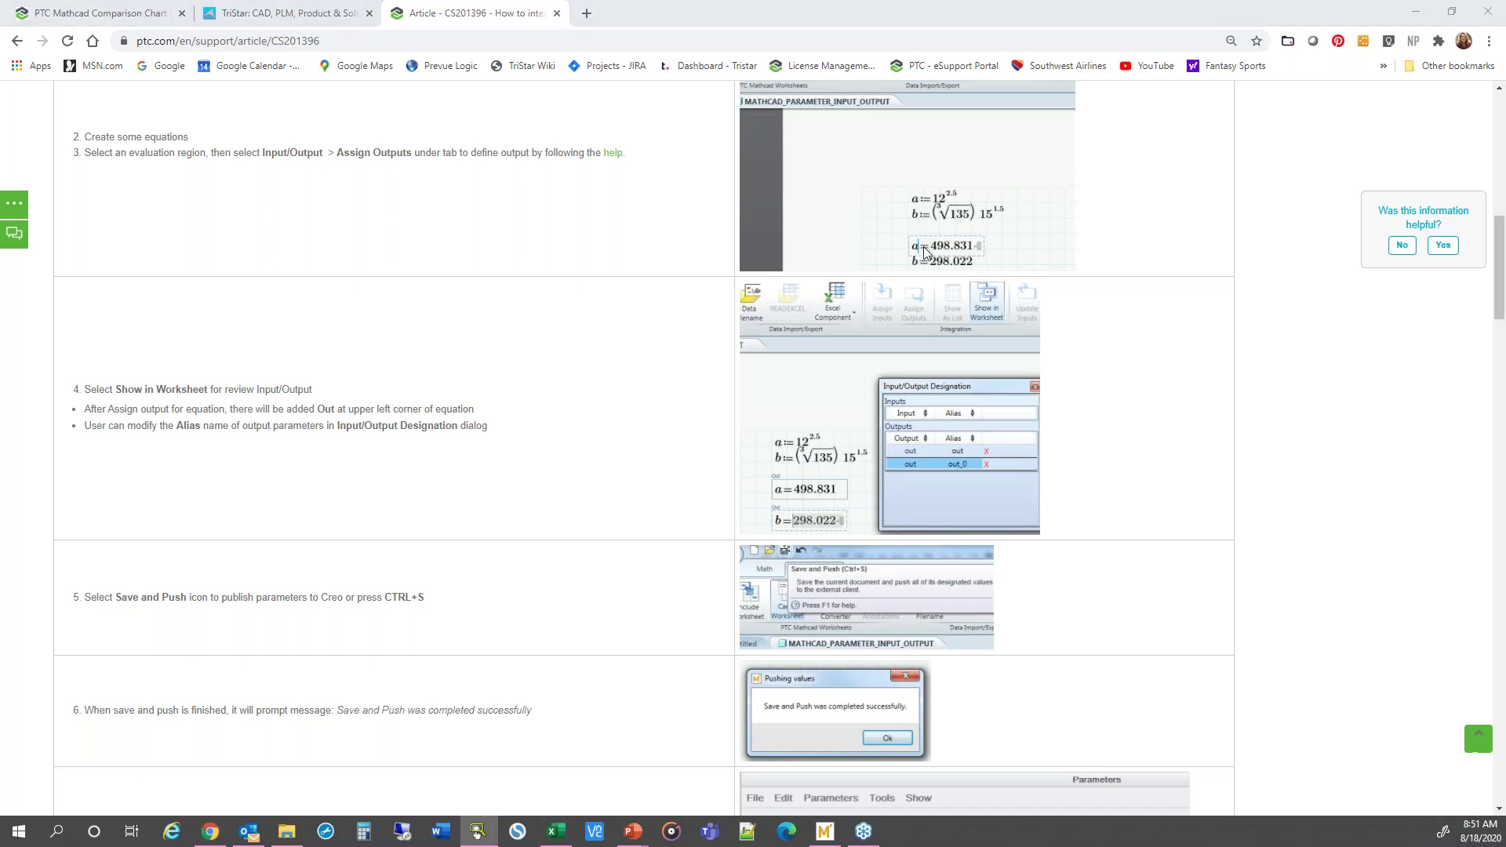
left_click(924, 258)
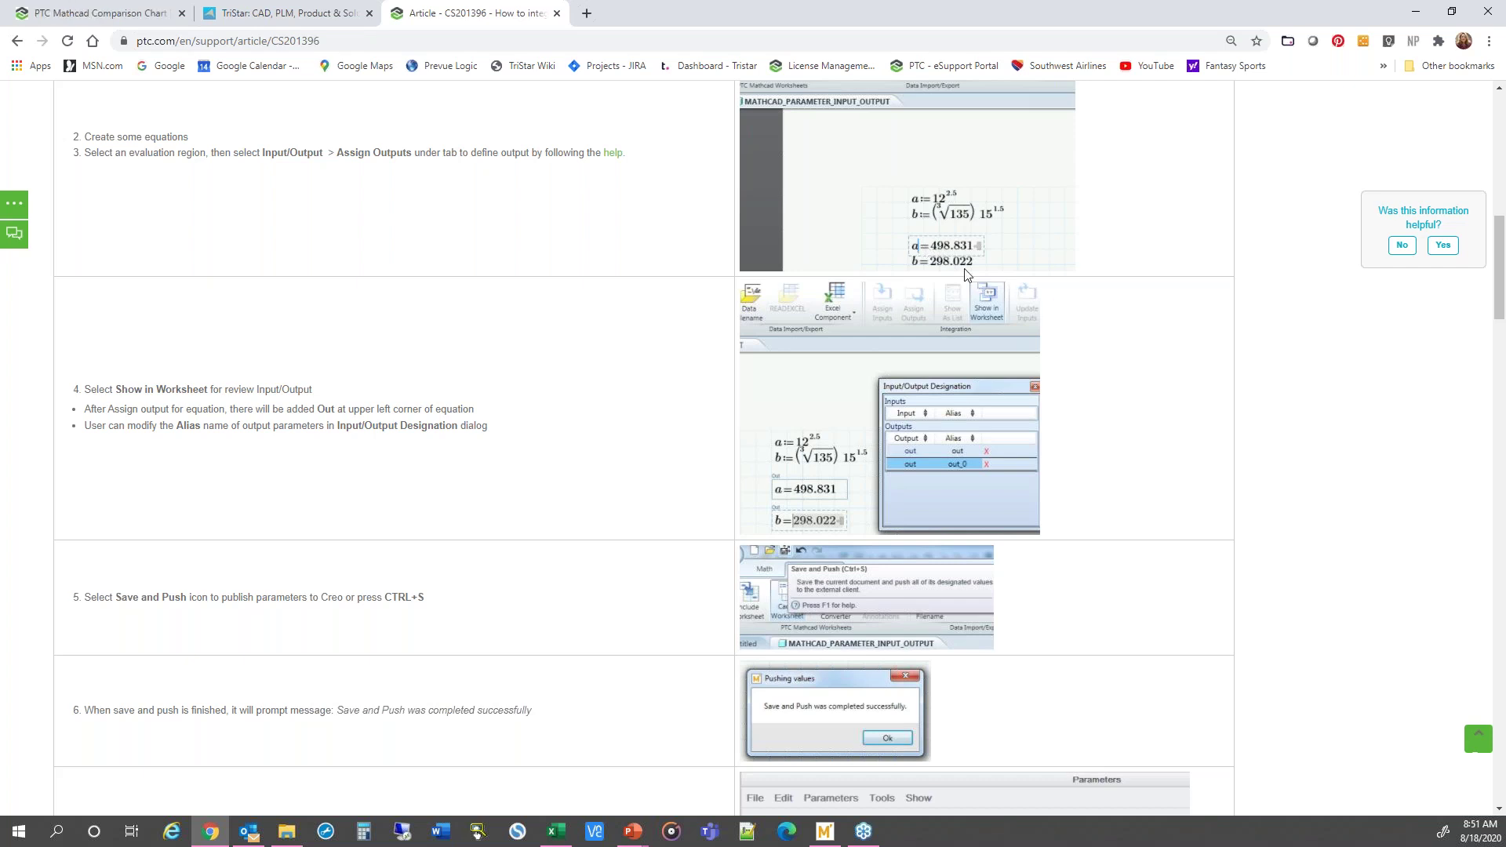
scroll(965, 436, "down", 13)
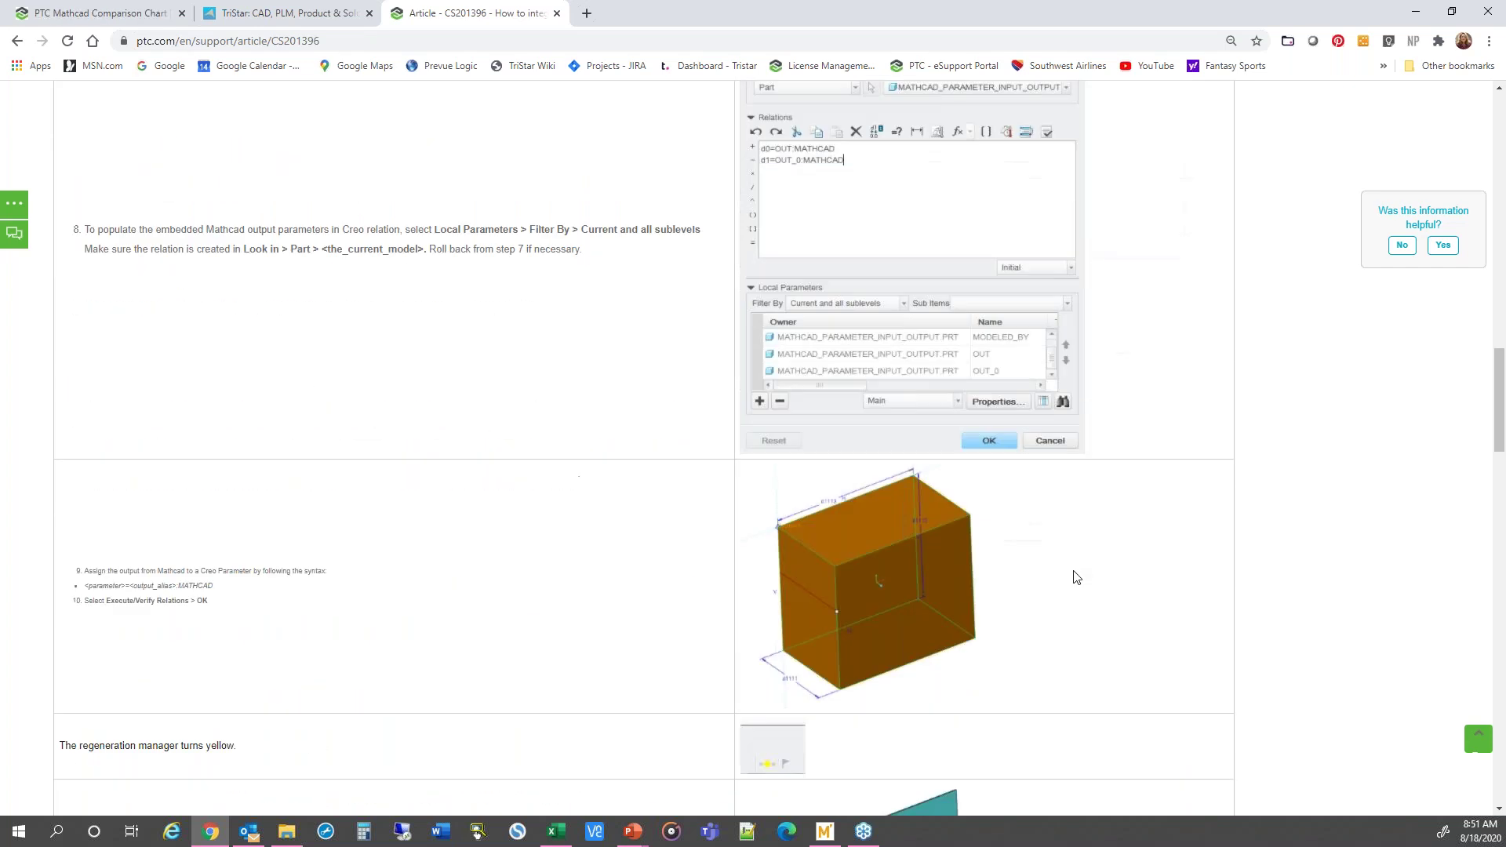
- Switch back to the PowerPoint slideshow and show the "Mathcad Prime useful Resources" slide
left_click(1416, 12)
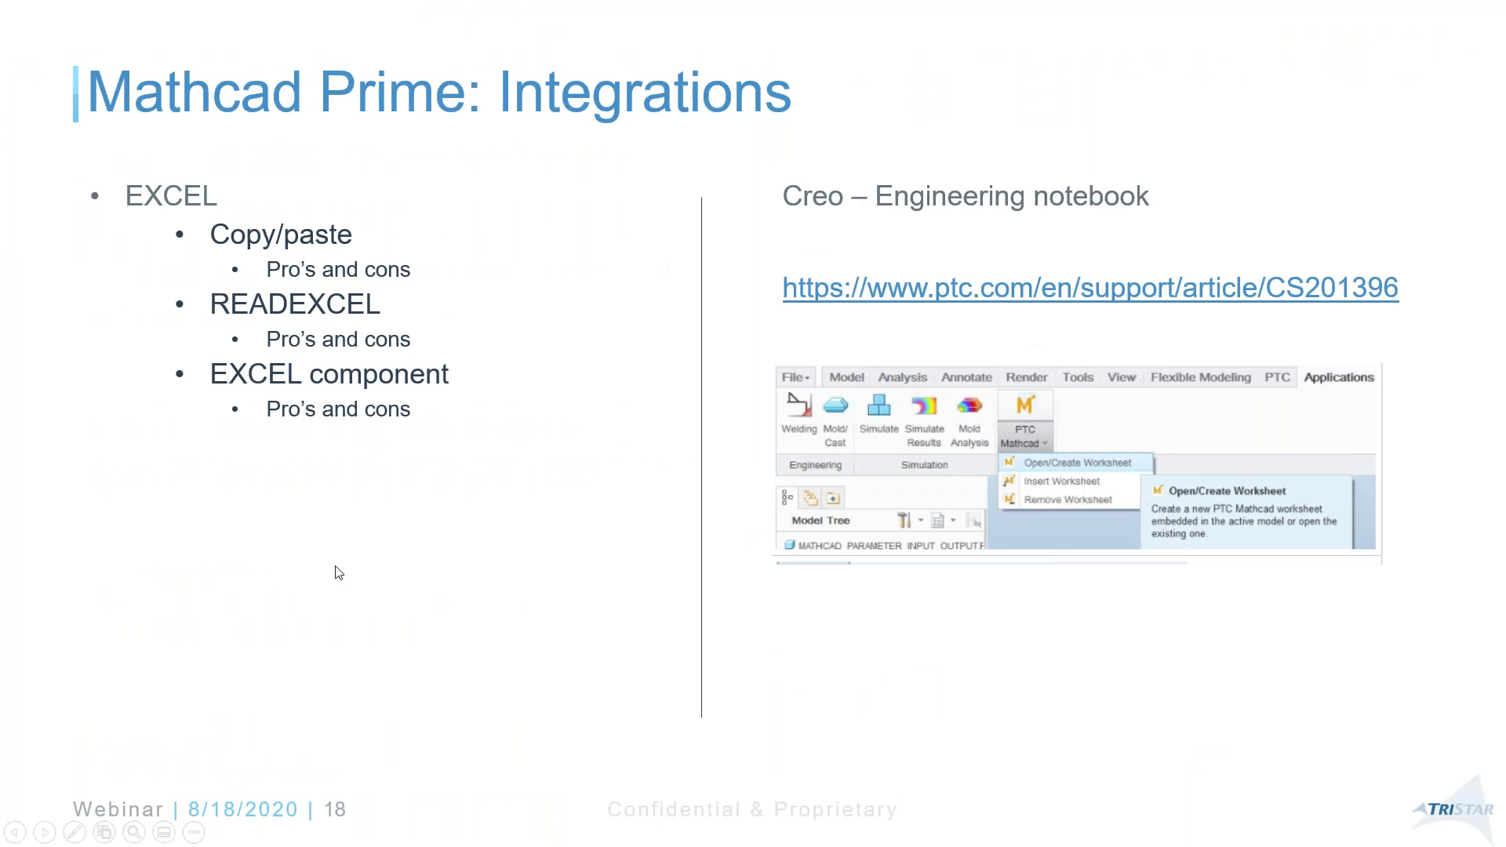
left_click(340, 573)
key("Right")
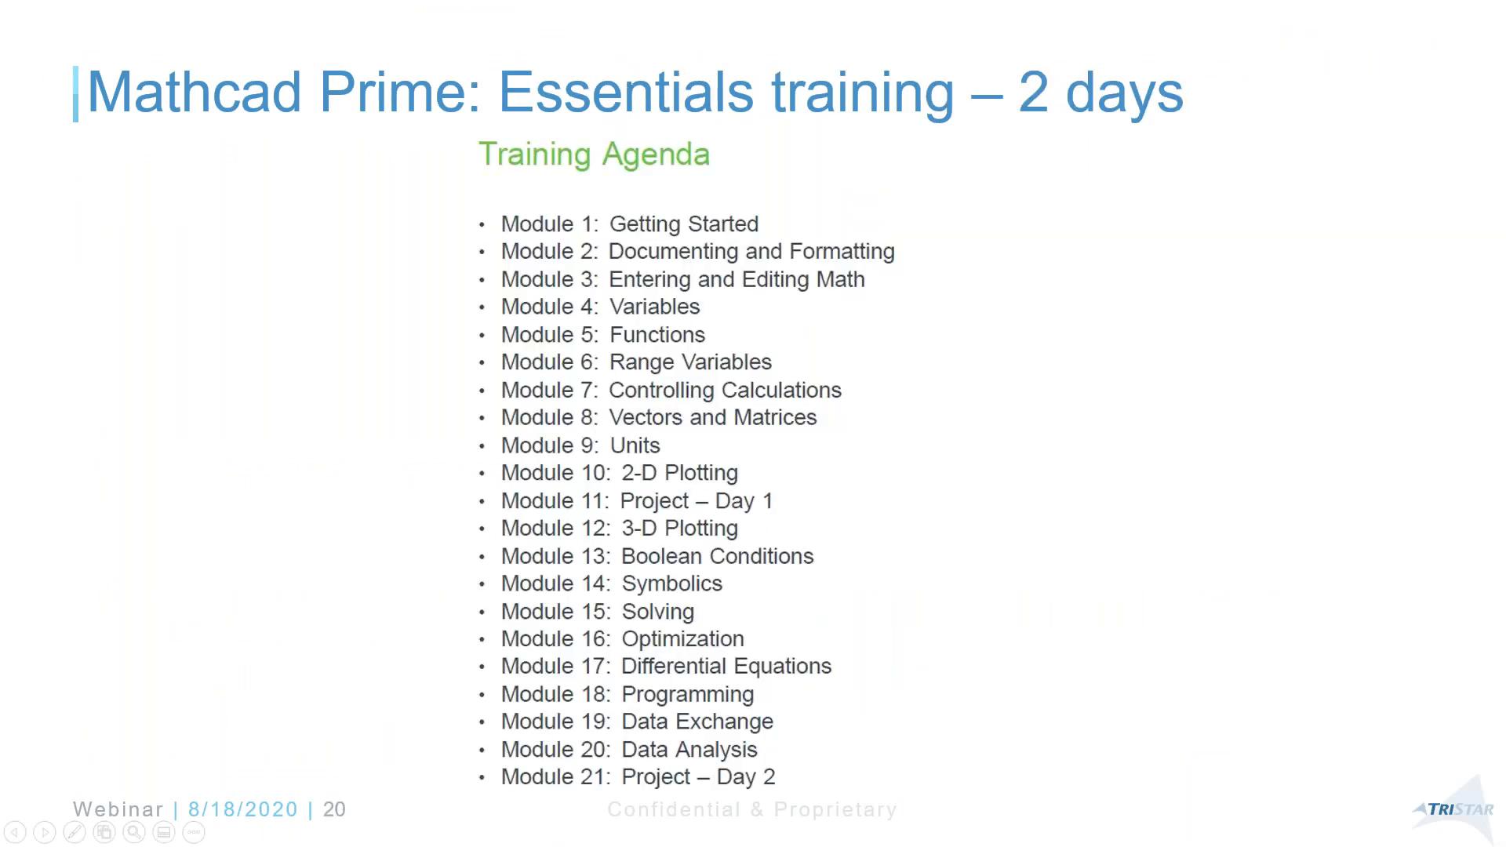
key("Right")
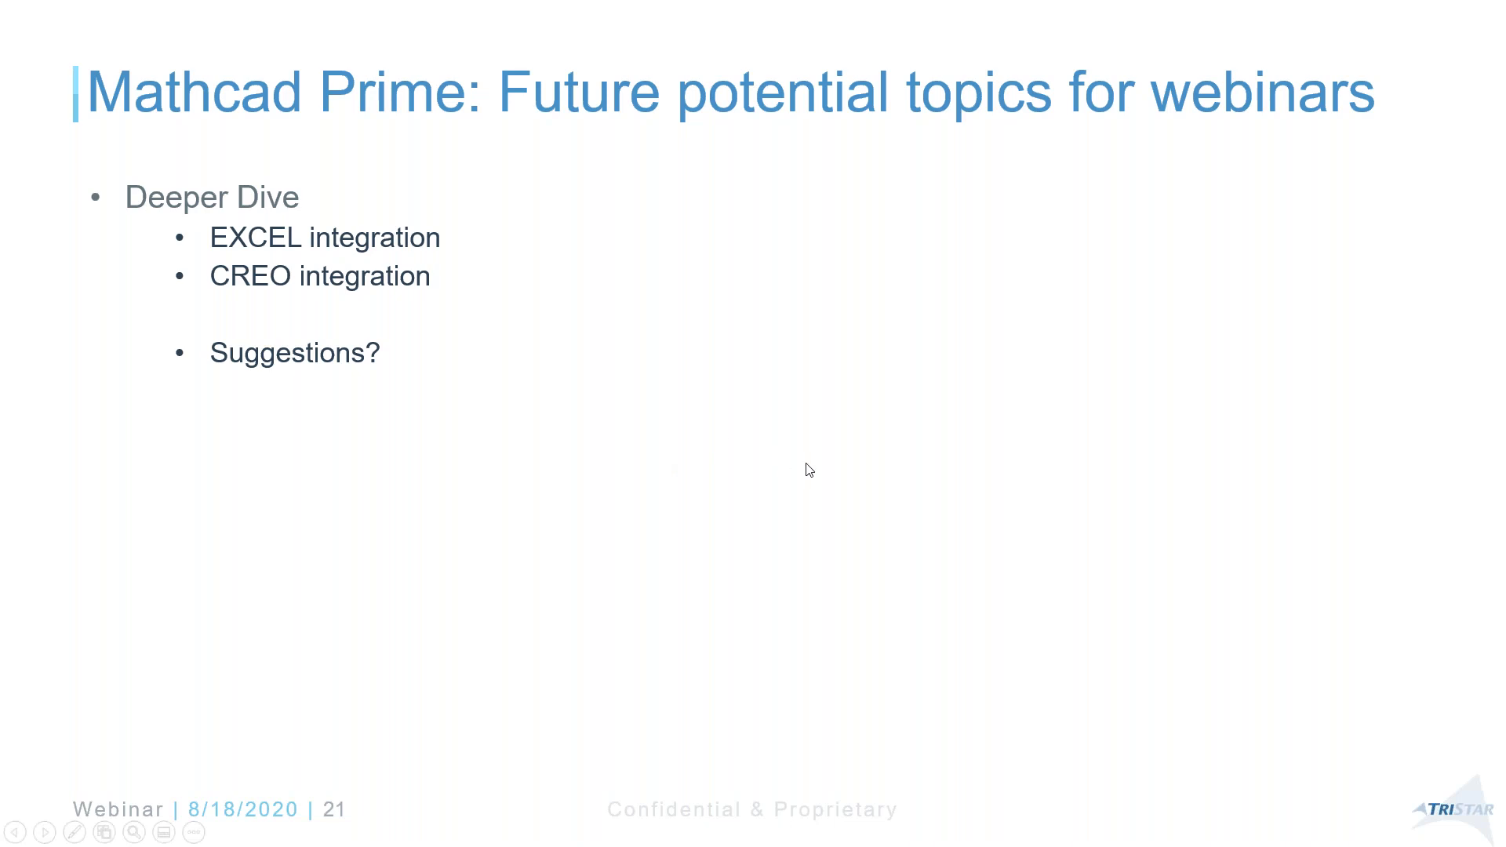
key("Left")
key("Left")
key("Left")
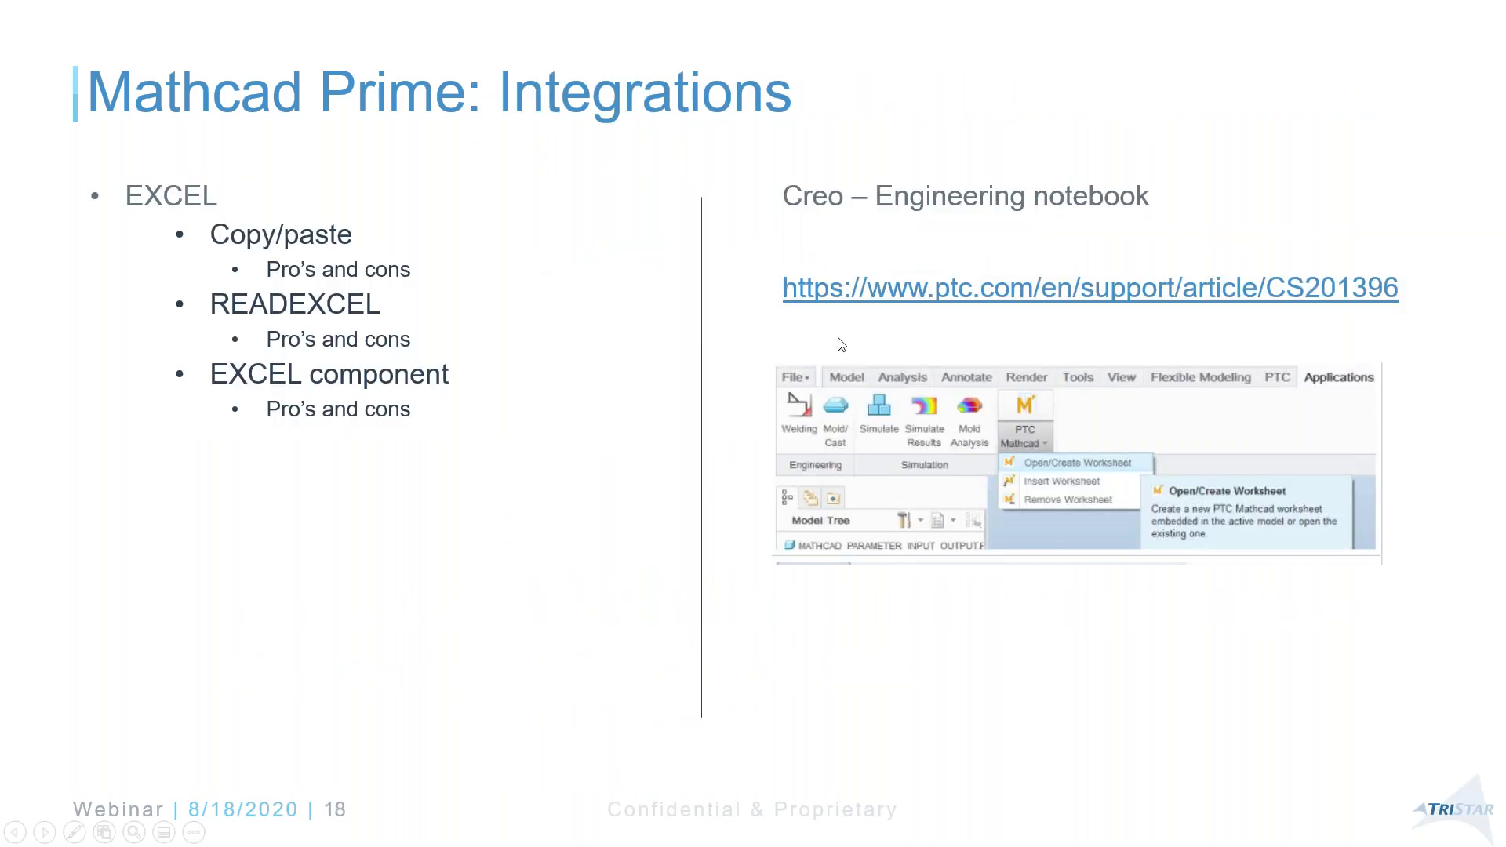
key("Right")
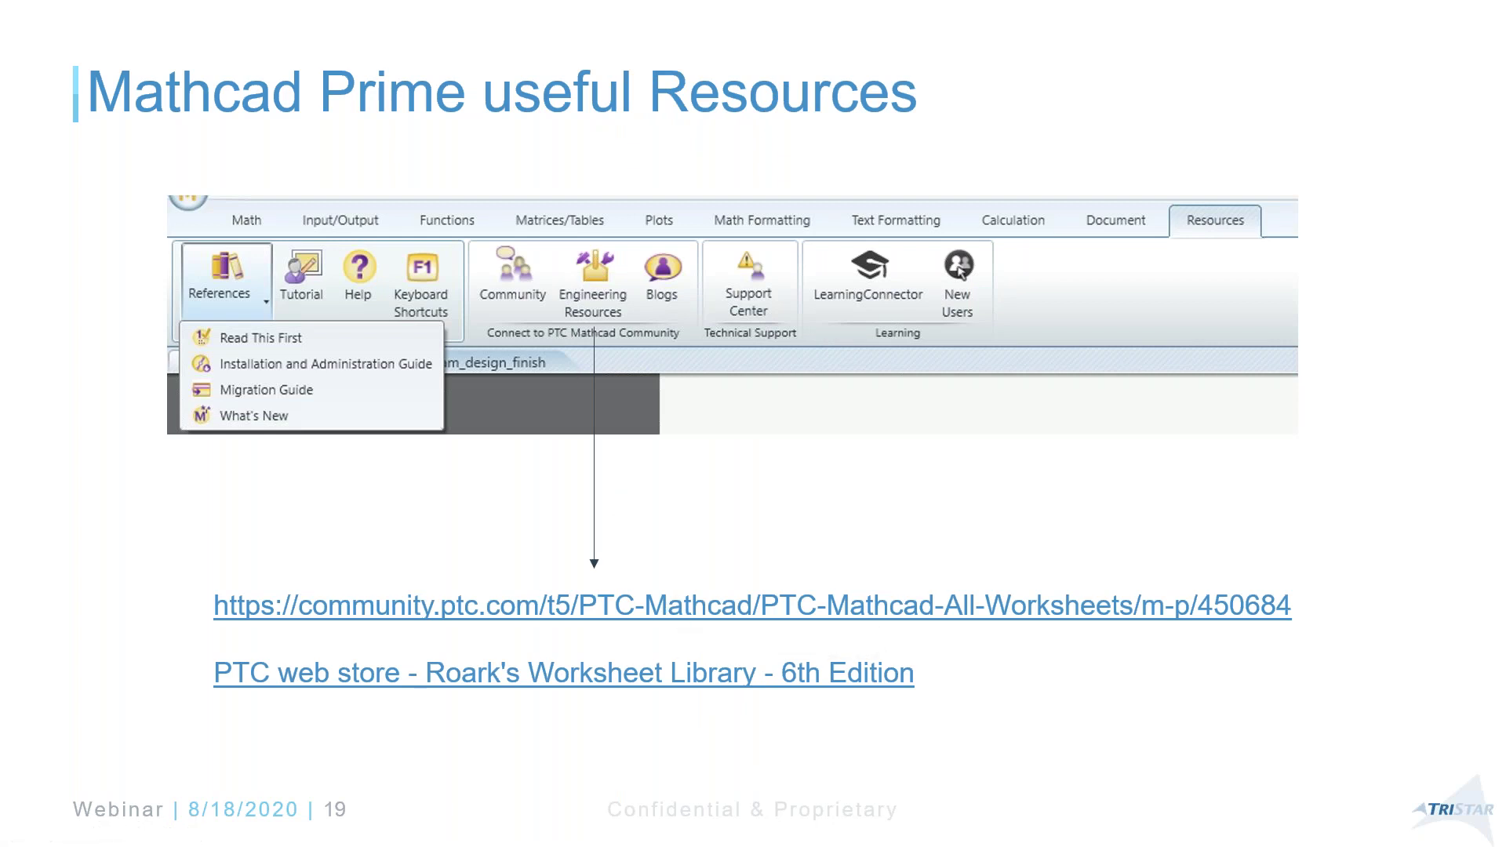
- Open the slide's PTC Community "PTC Mathcad - All Worksheets" link and look through its worksheet categories, collections and description table
left_click(726, 608)
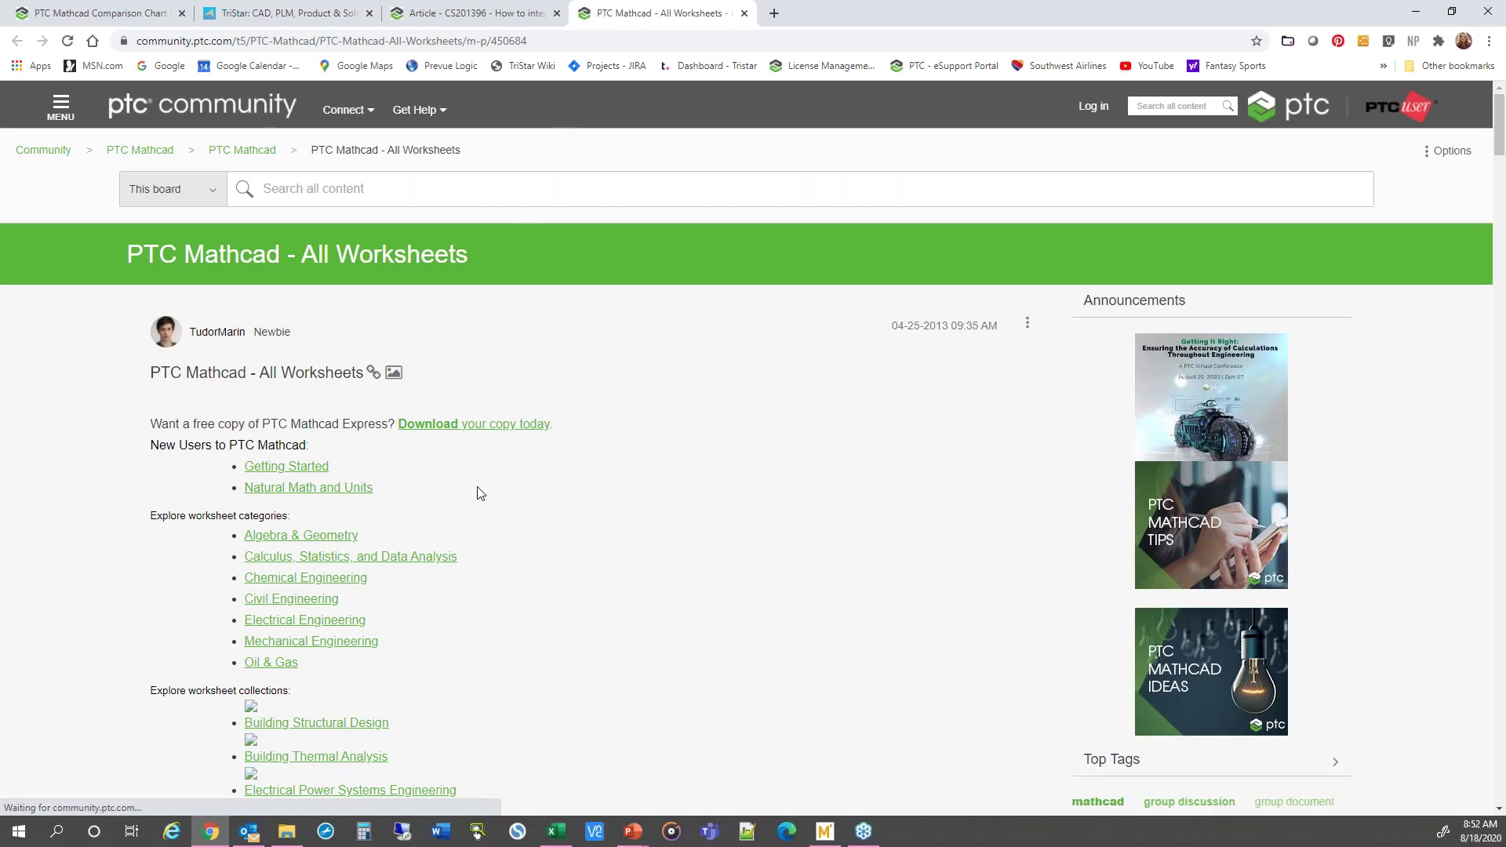
scroll(502, 541, "down", 1)
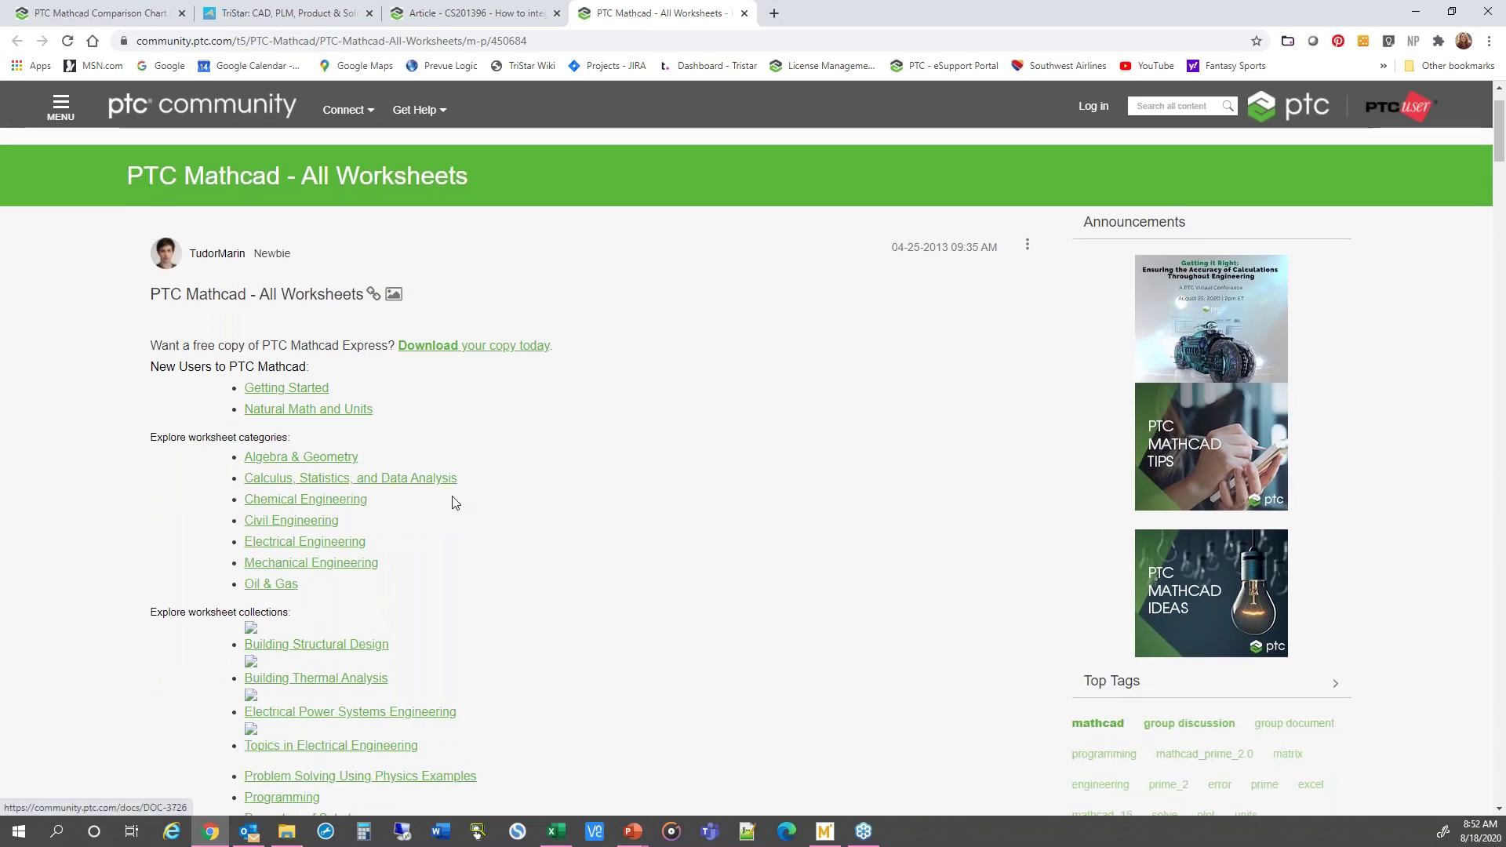
scroll(453, 503, "down", 1)
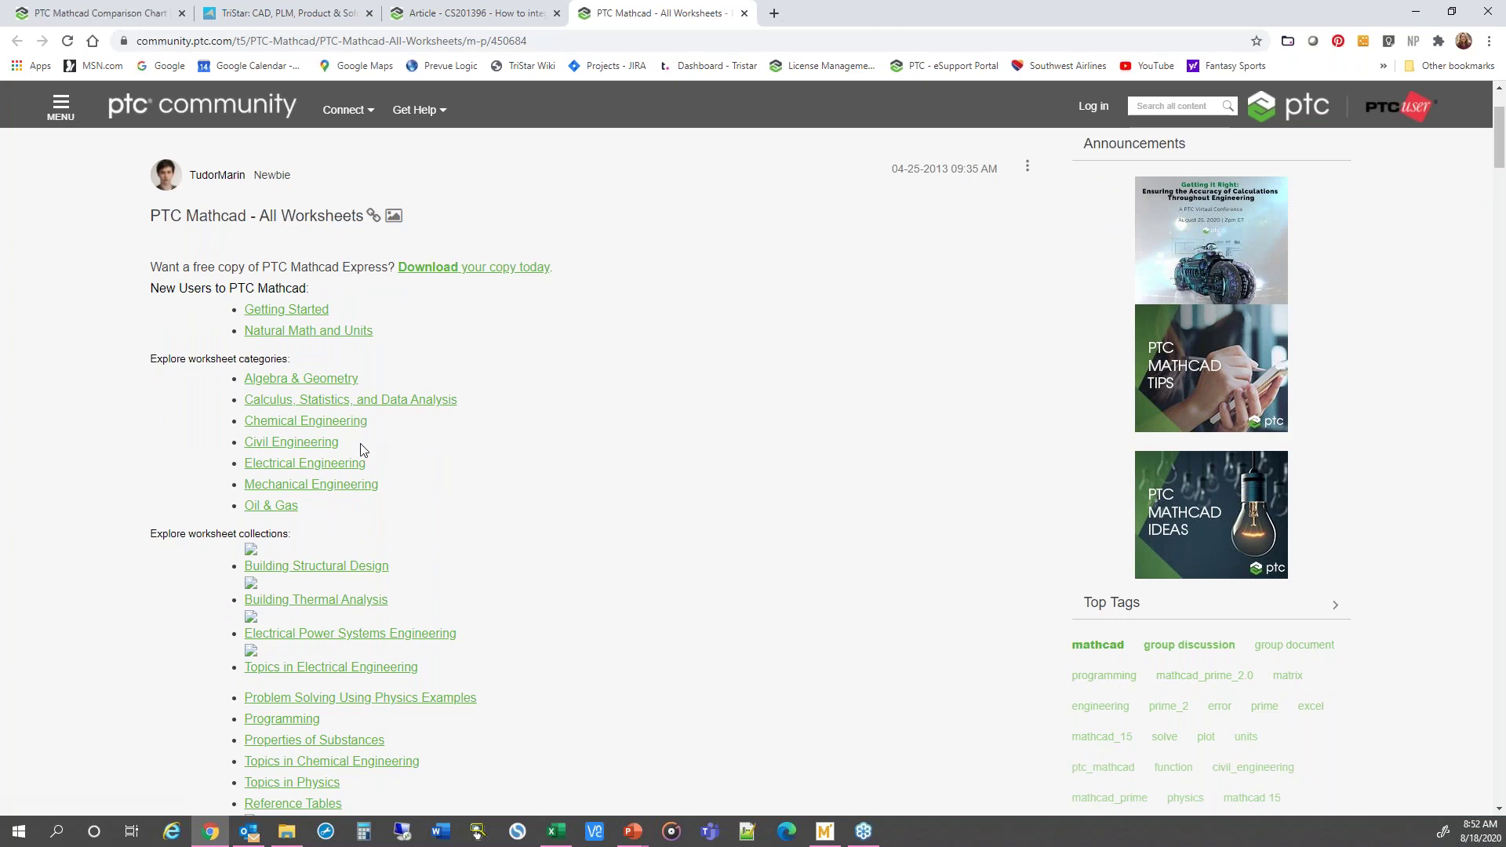
scroll(612, 553, "down", 12)
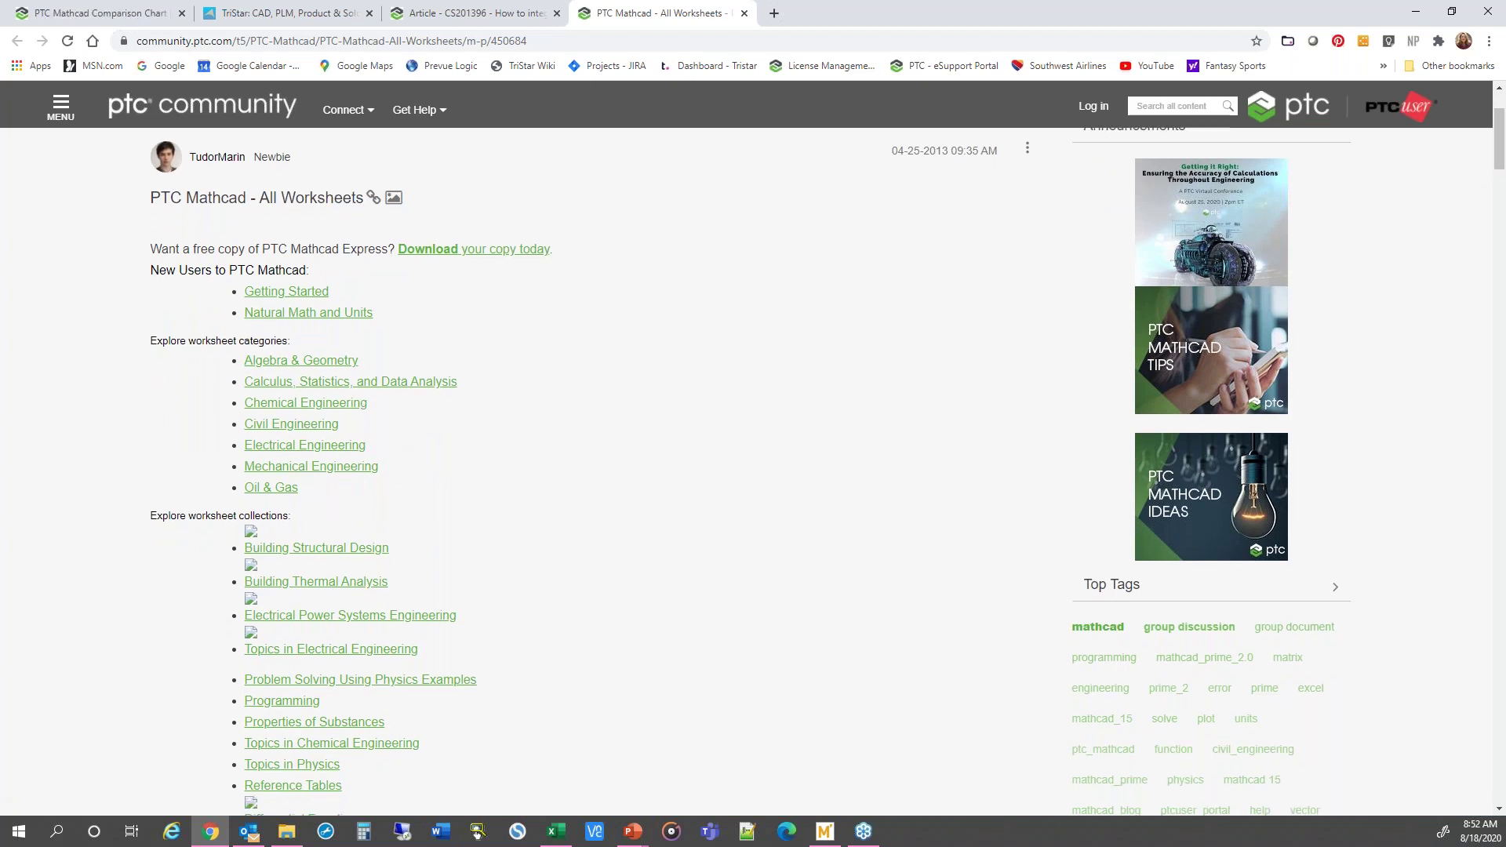
scroll(616, 555, "down", 3)
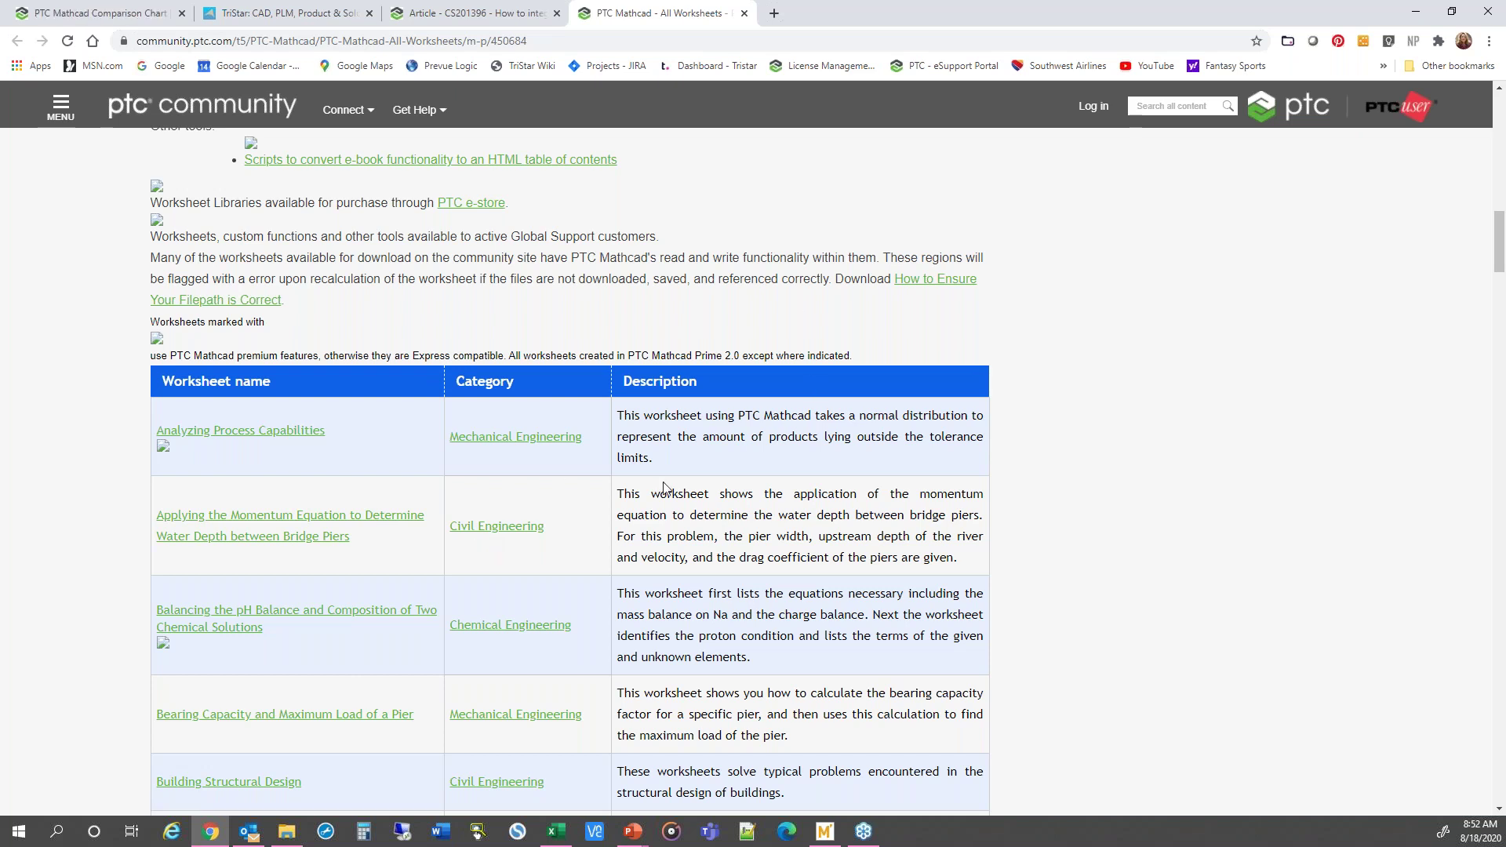
scroll(575, 597, "down", 7)
scroll(575, 596, "down", 4)
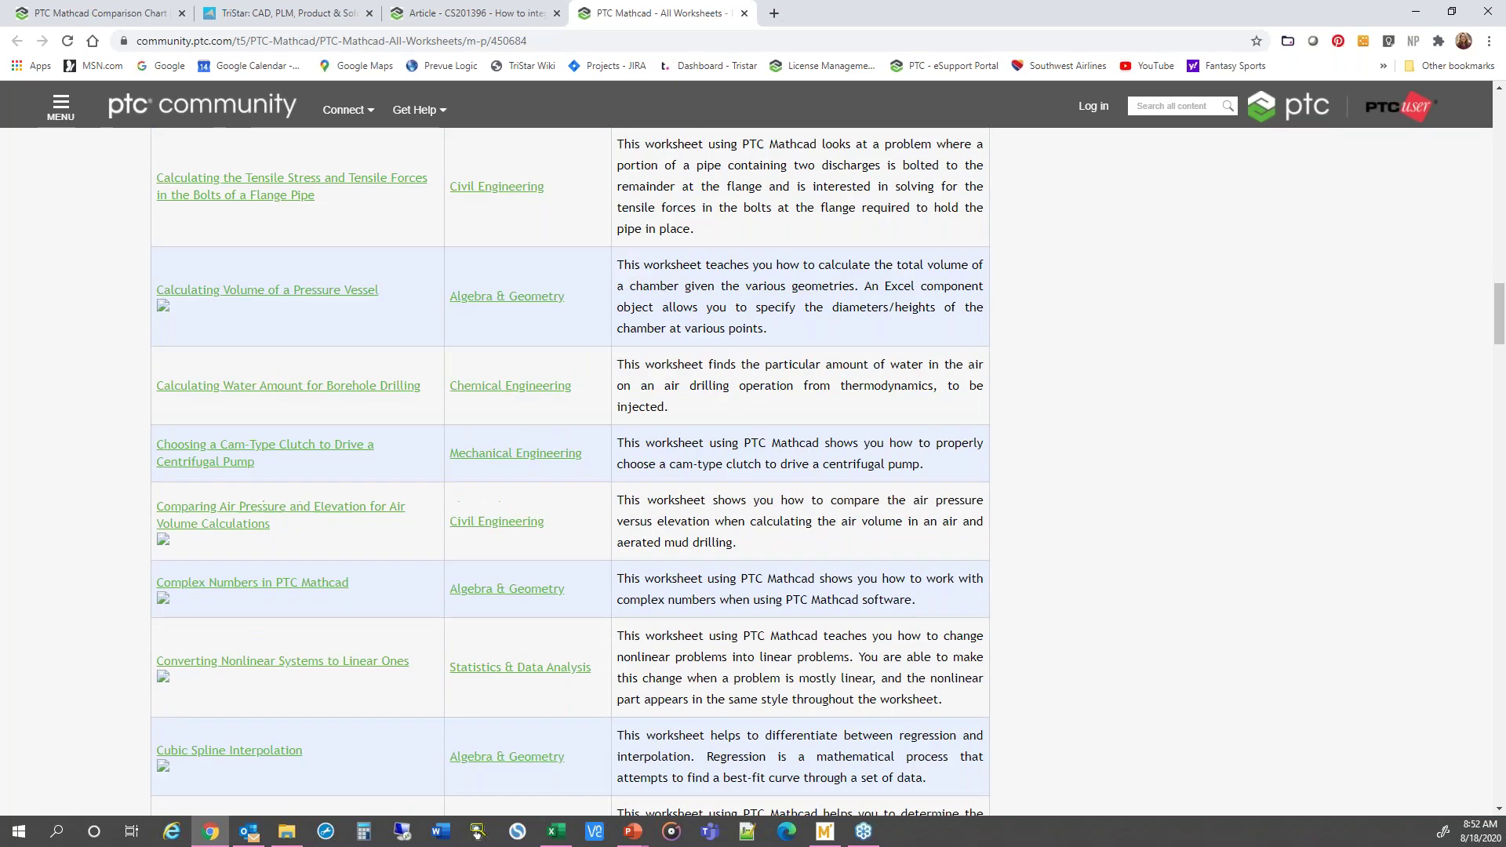
scroll(864, 594, "down", 3)
scroll(1072, 632, "up", 20)
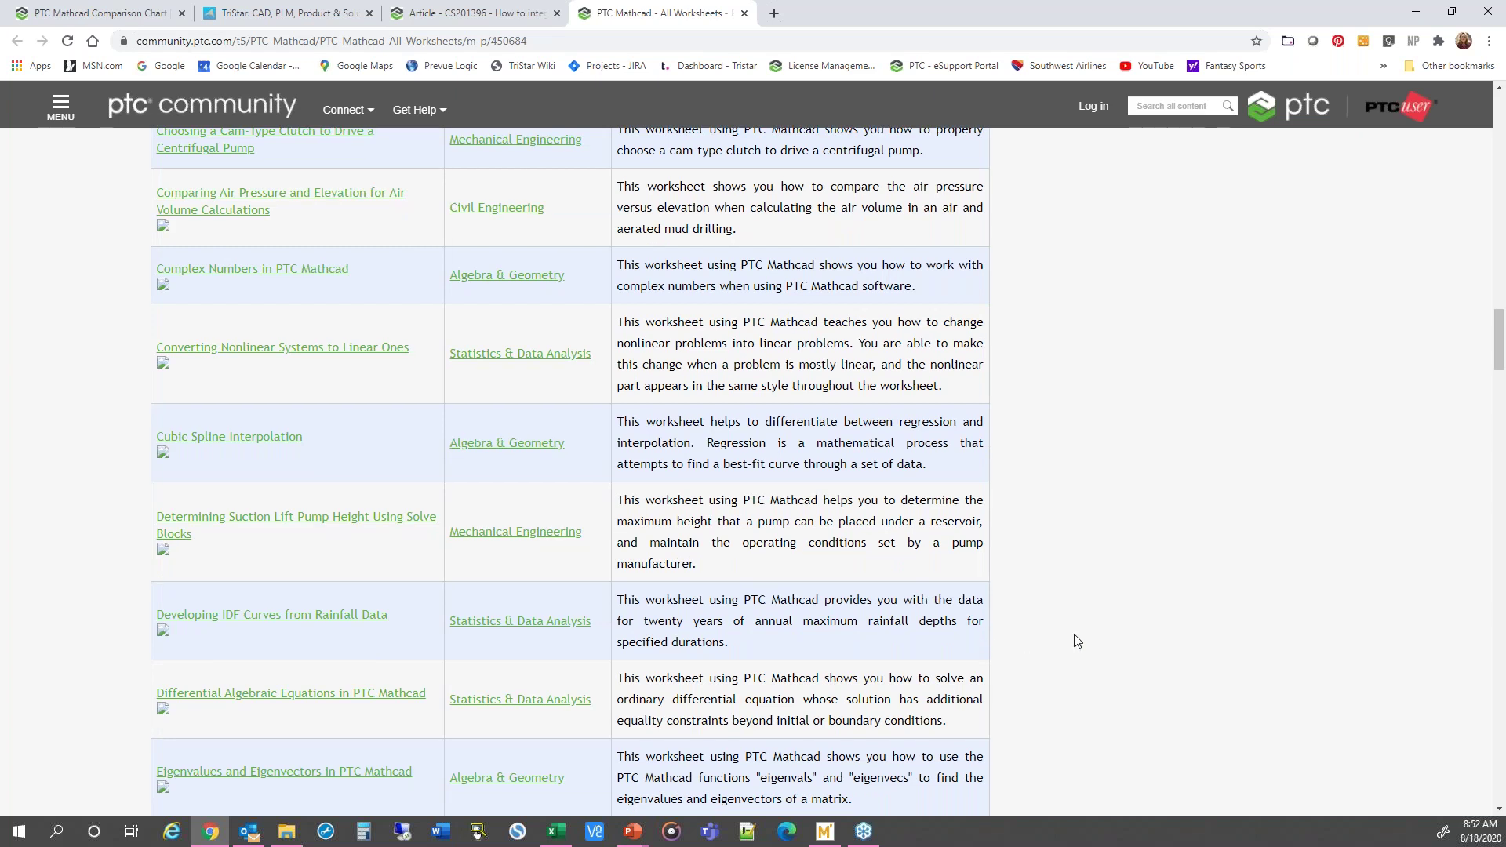
scroll(1079, 628, "up", 7)
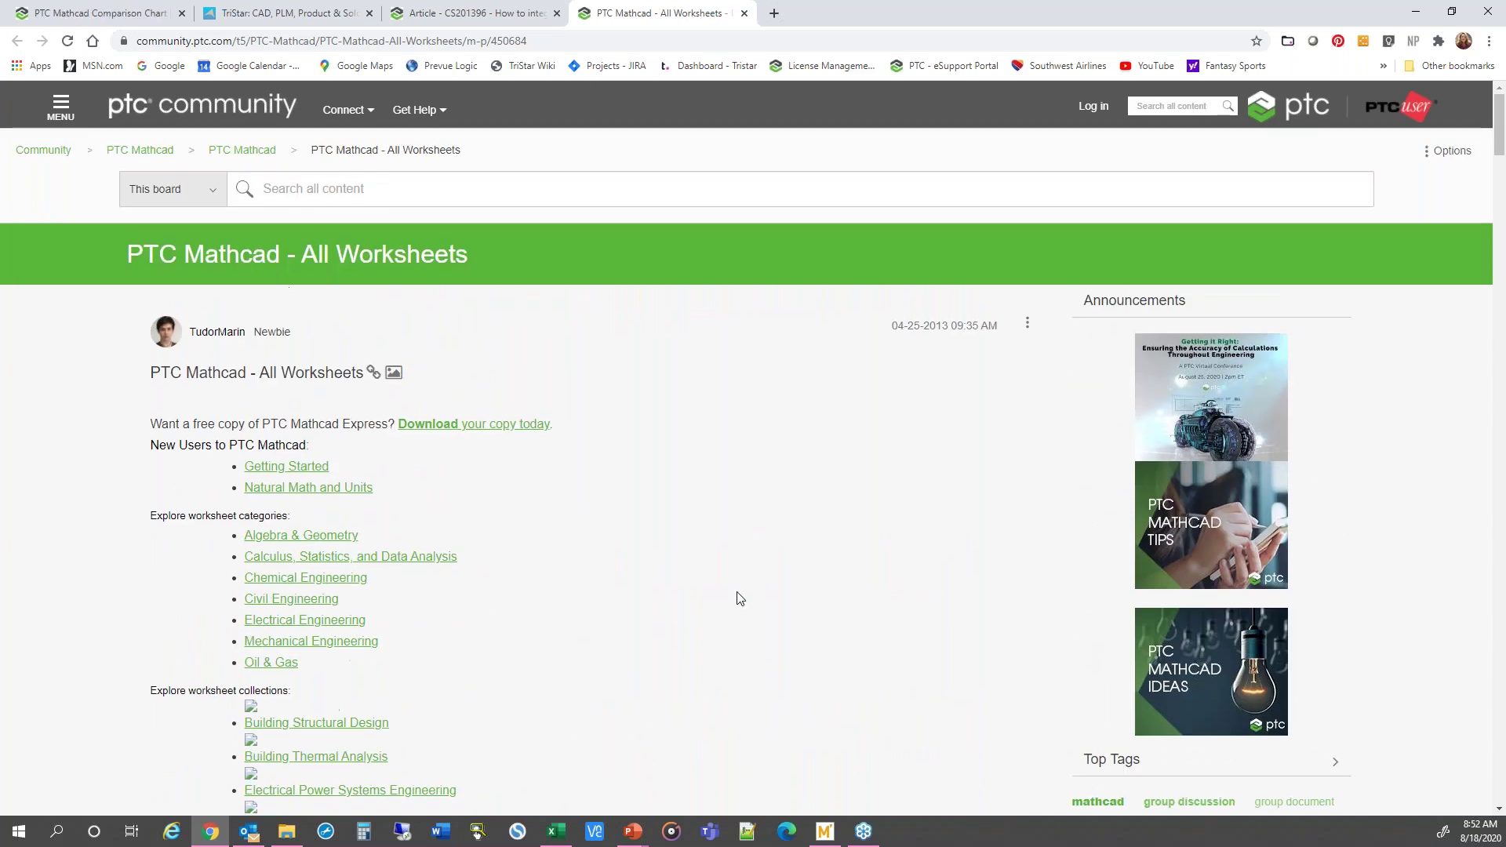
- Switch to Mathcad Prime, open its Engineering Resources page in the browser, and return to the PowerPoint resources slide
left_click(824, 830)
left_click(705, 36)
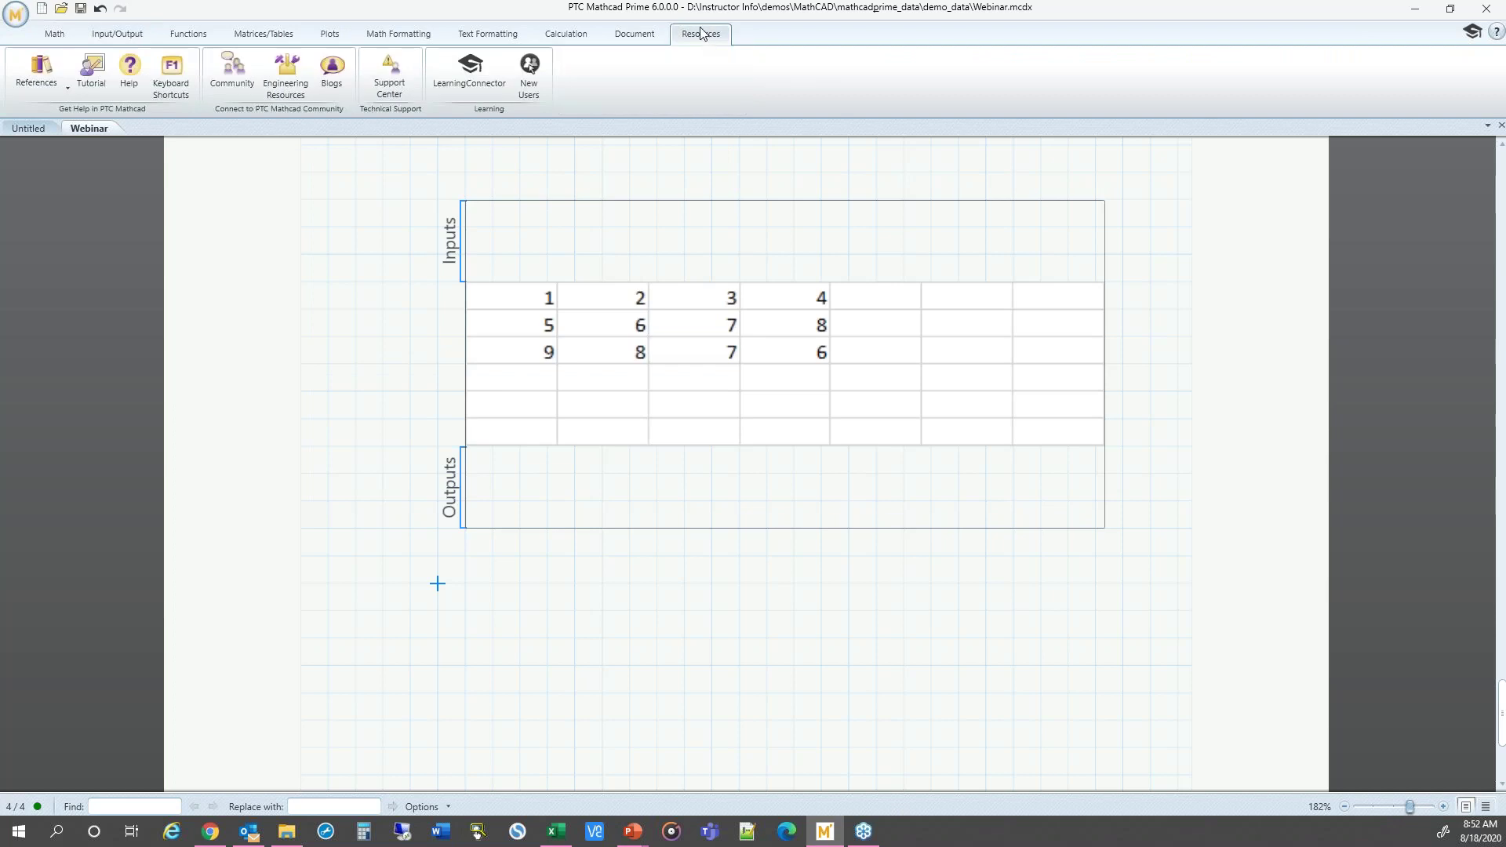
left_click(287, 79)
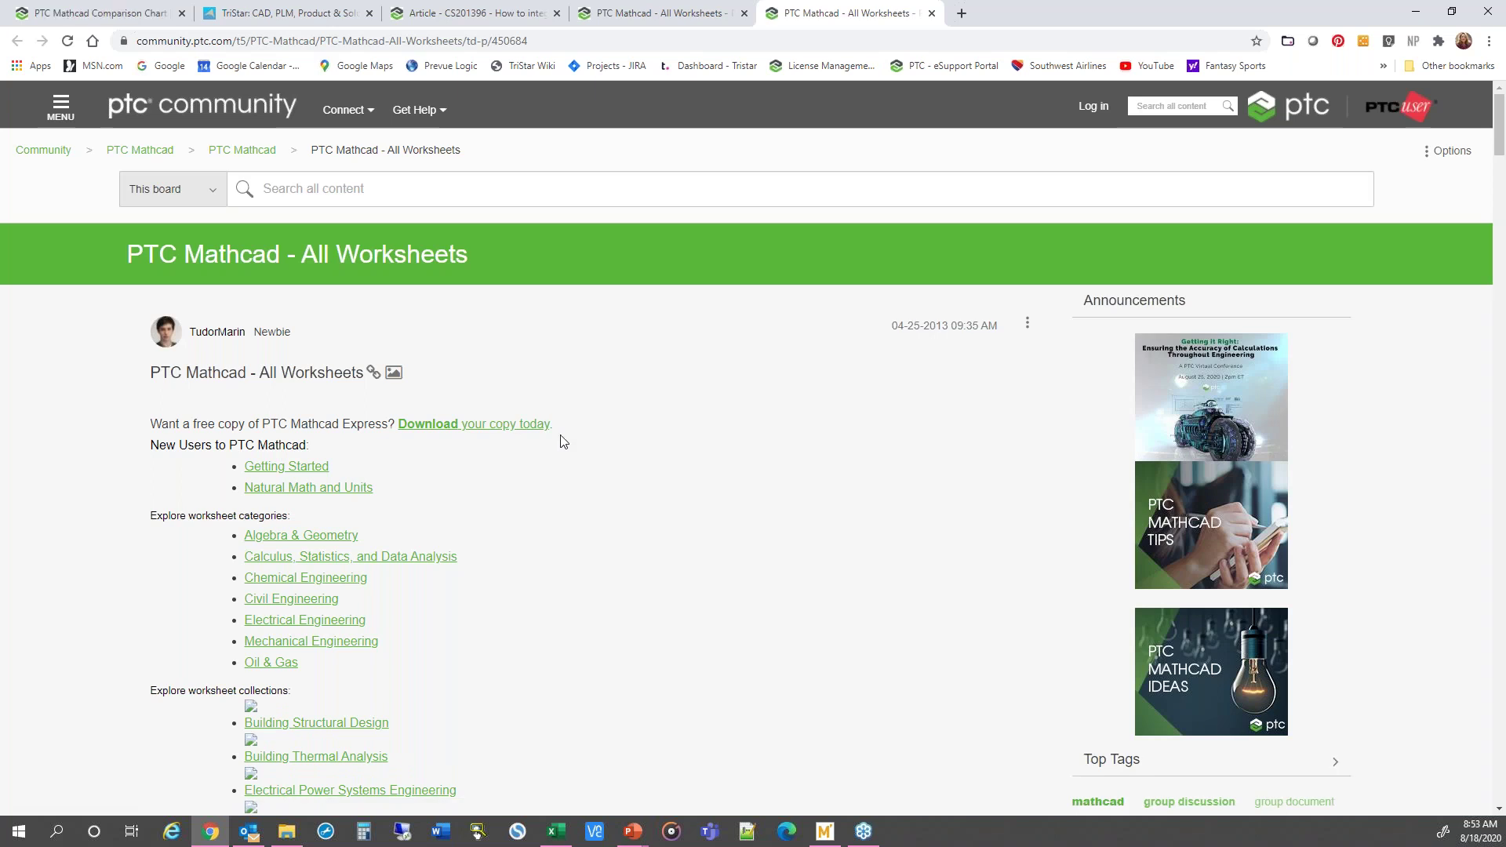
left_click(1415, 11)
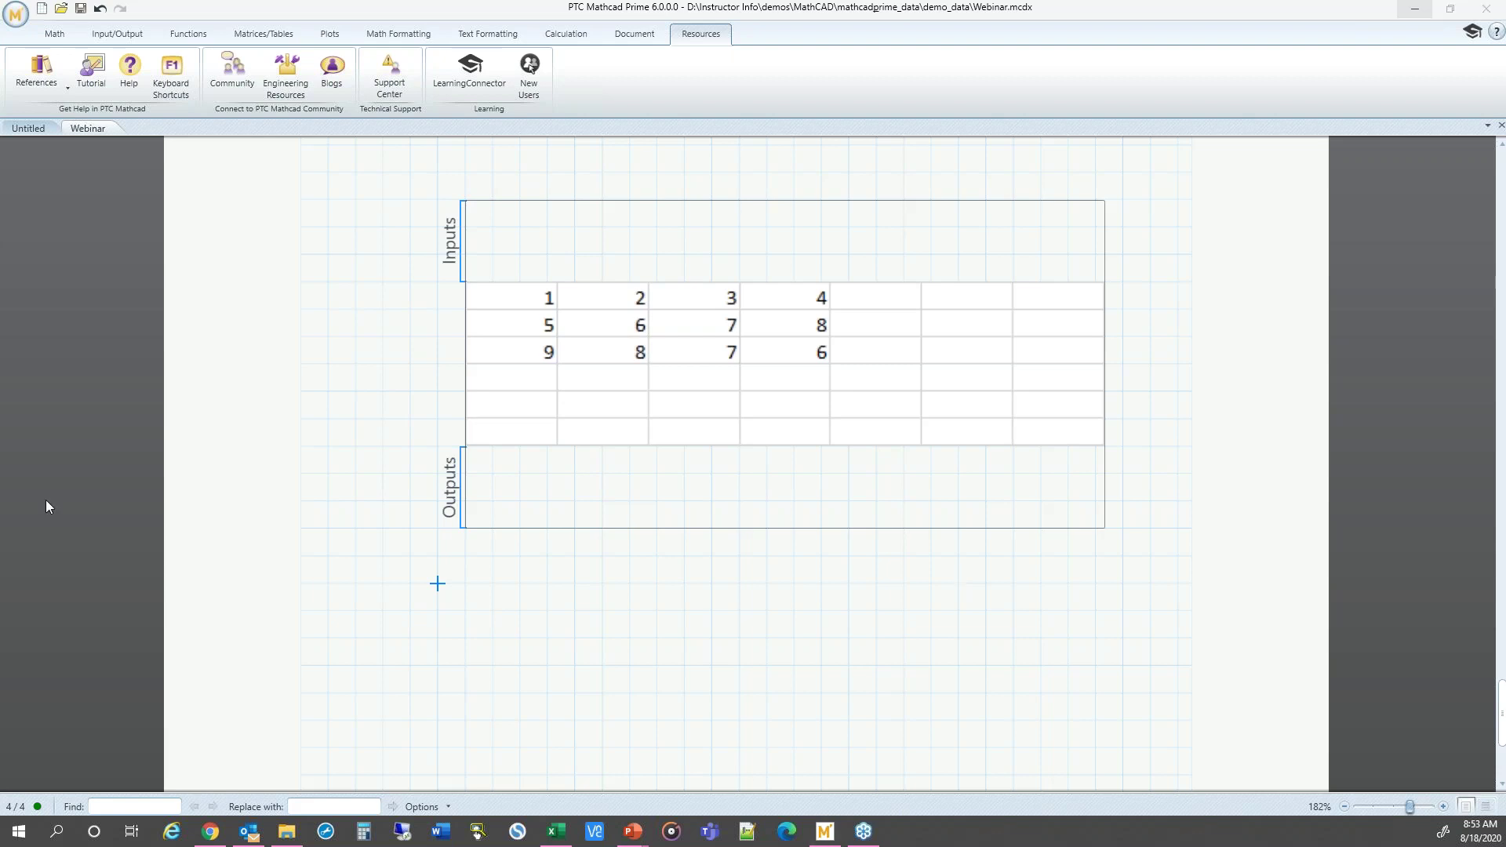
key("alt+Tab")
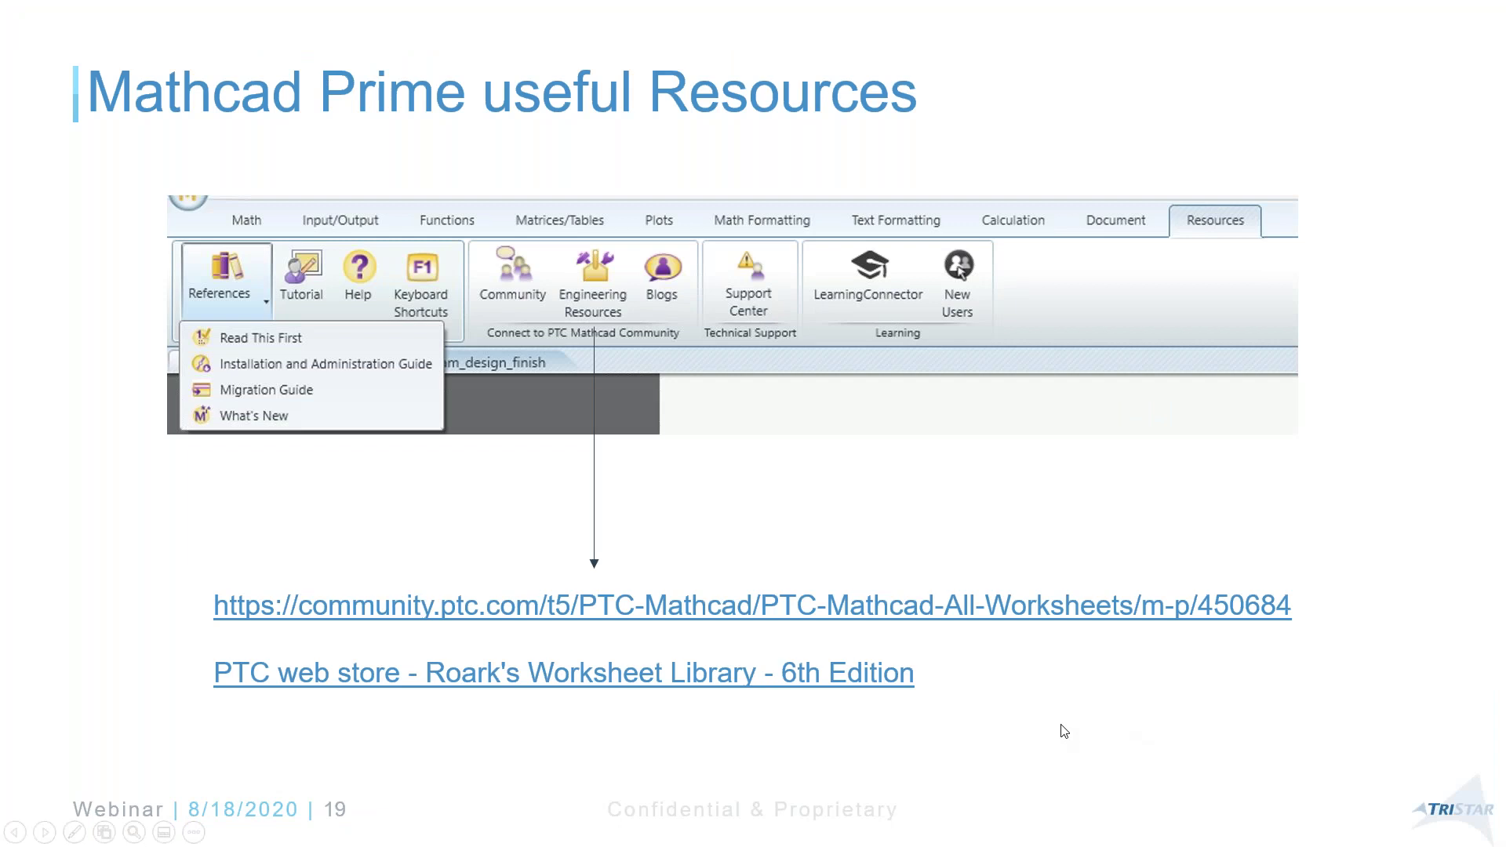